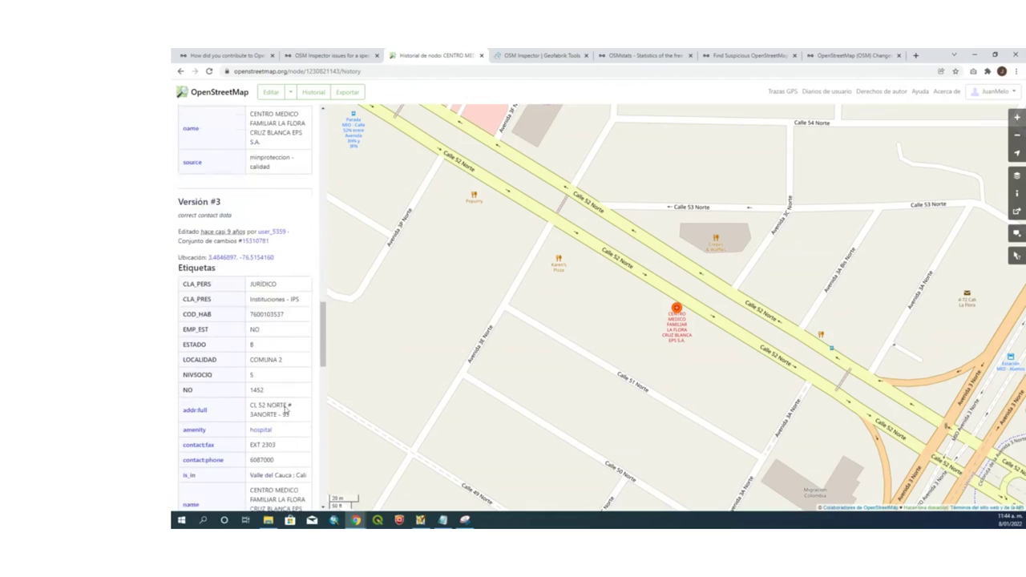
pyautogui.scroll(-1, 287, 397)
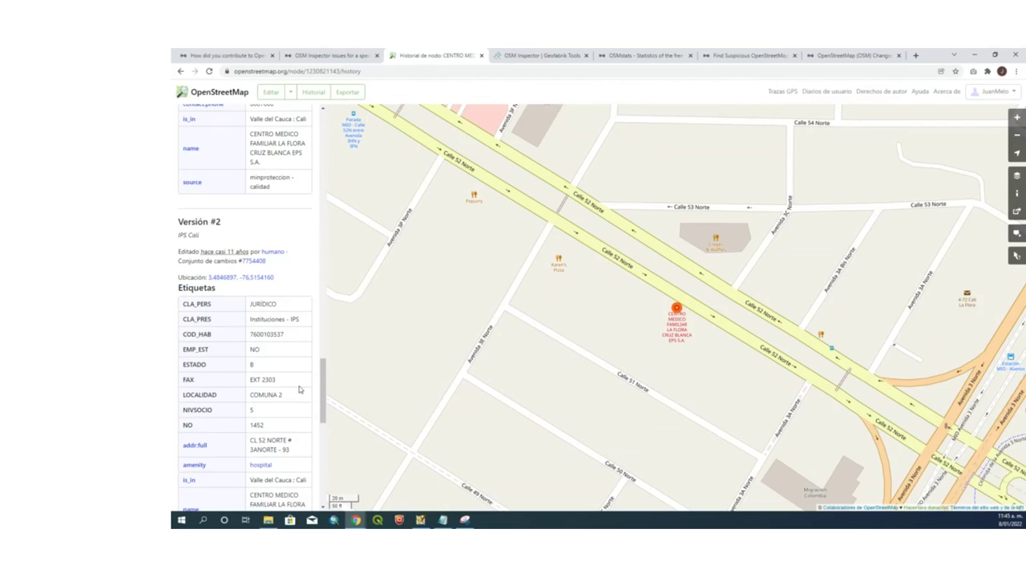
# Scroll the node history and select the Version #1 tag rows from CLA_PERS to NO
pyautogui.scroll(-5, 299, 389)
pyautogui.scroll(-5, 299, 390)
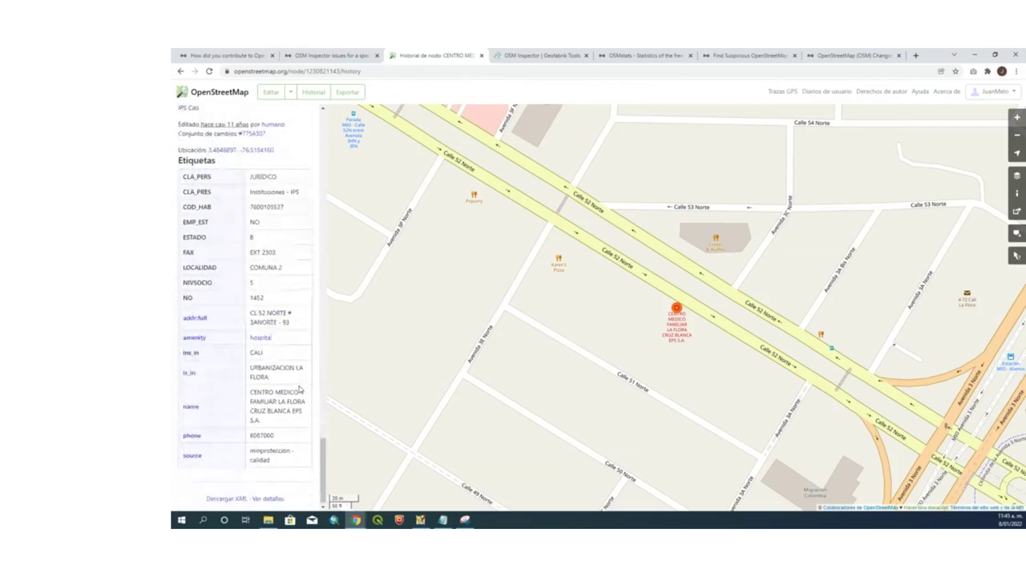
pyautogui.moveTo(181, 180); pyautogui.dragTo(265, 297)
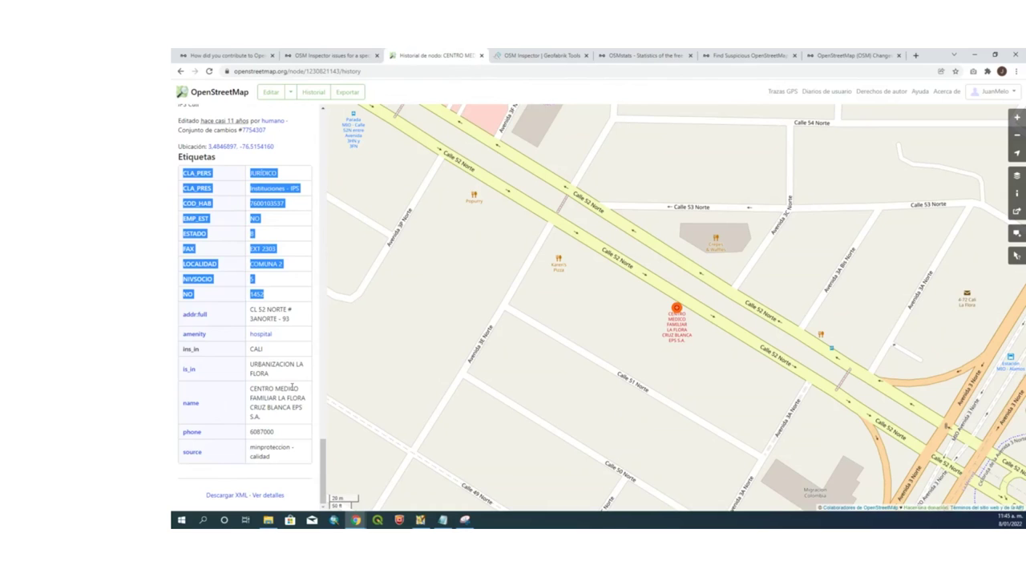
# Scroll back up and return to the contributor's HDYC statistics profile
pyautogui.scroll(10, 293, 388)
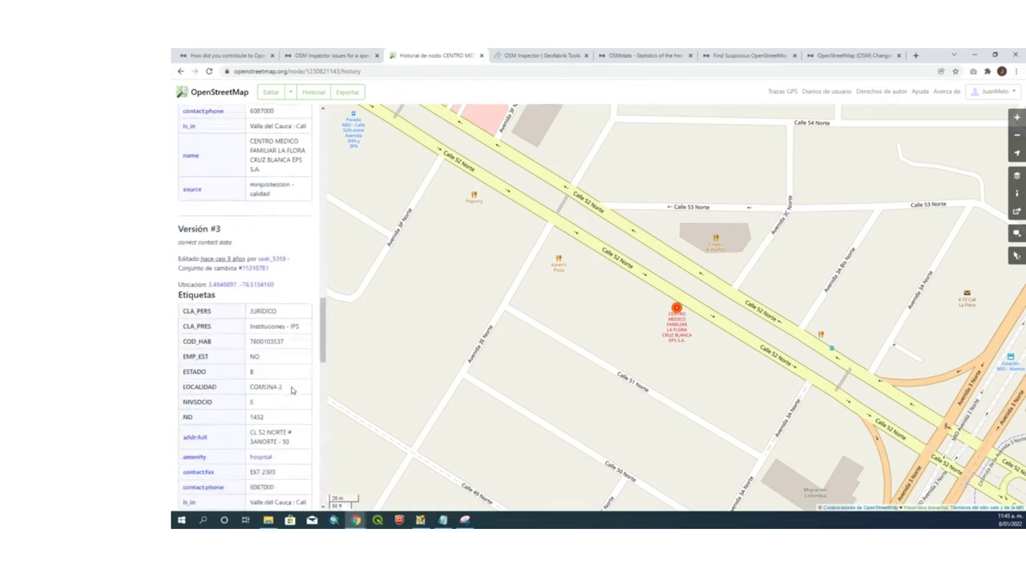
pyautogui.scroll(5, 293, 390)
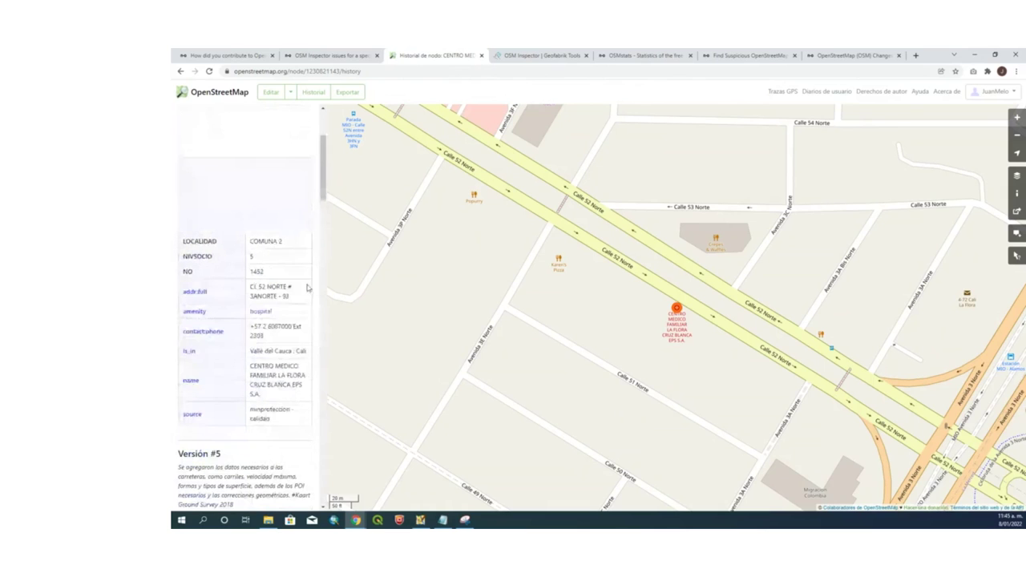
pyautogui.click(231, 55)
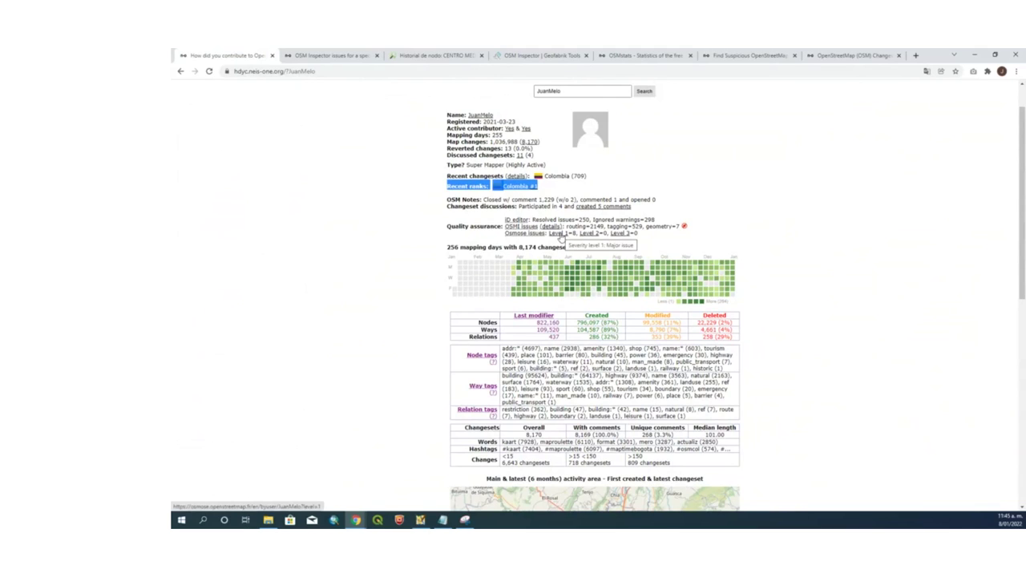
# Open the contributor's level 1 Osmose issues from the Quality assurance section
pyautogui.click(560, 235)
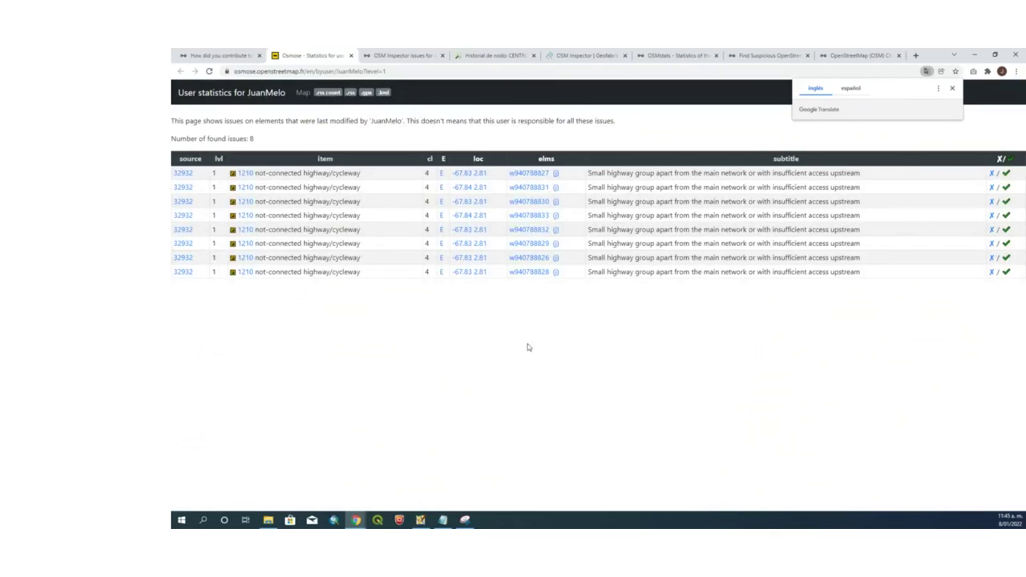
# Filter the Osmose issues to source 32932 and open way w940788827 on OpenStreetMap
pyautogui.click(184, 173)
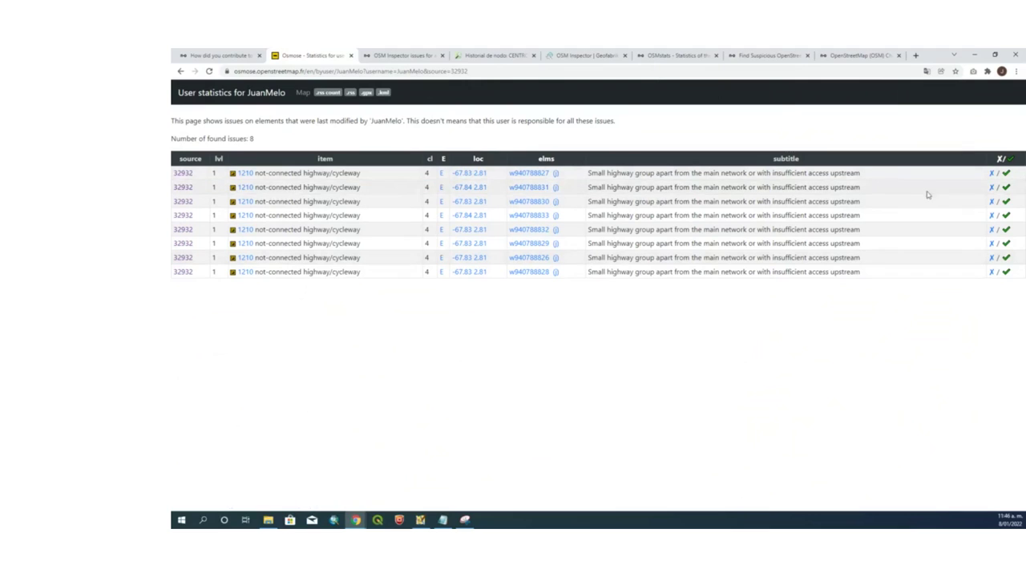
pyautogui.click(525, 175)
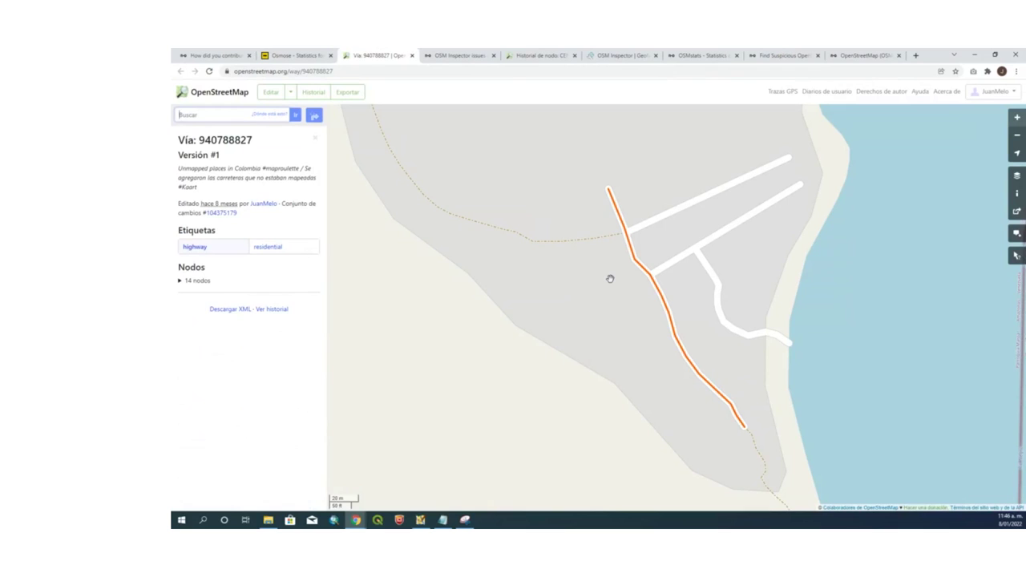
# Zoom out around way 940788827 to view its riverside surroundings, then switch to the HDYC tab
pyautogui.scroll(-1, 610, 278)
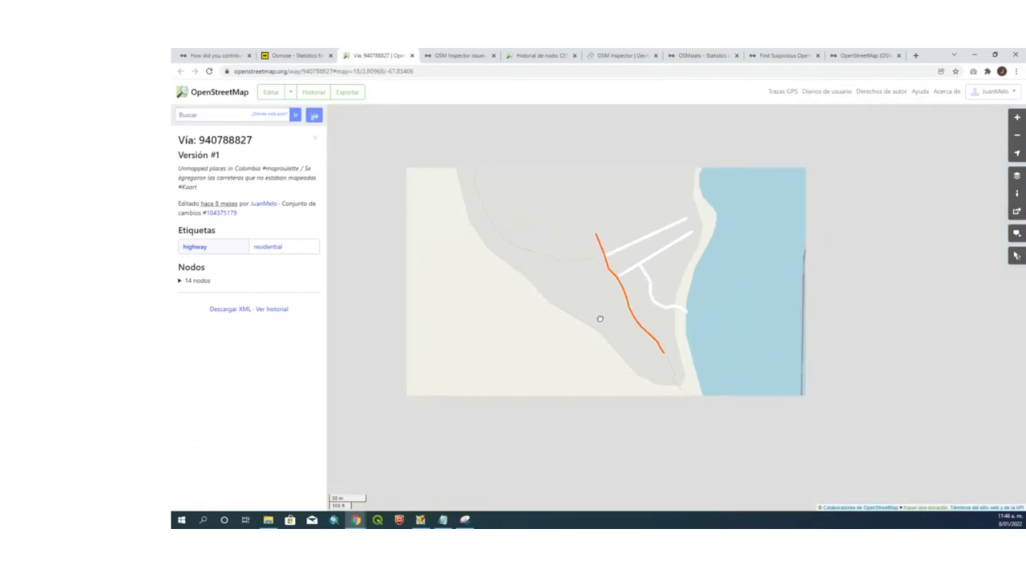
pyautogui.scroll(-1, 608, 271)
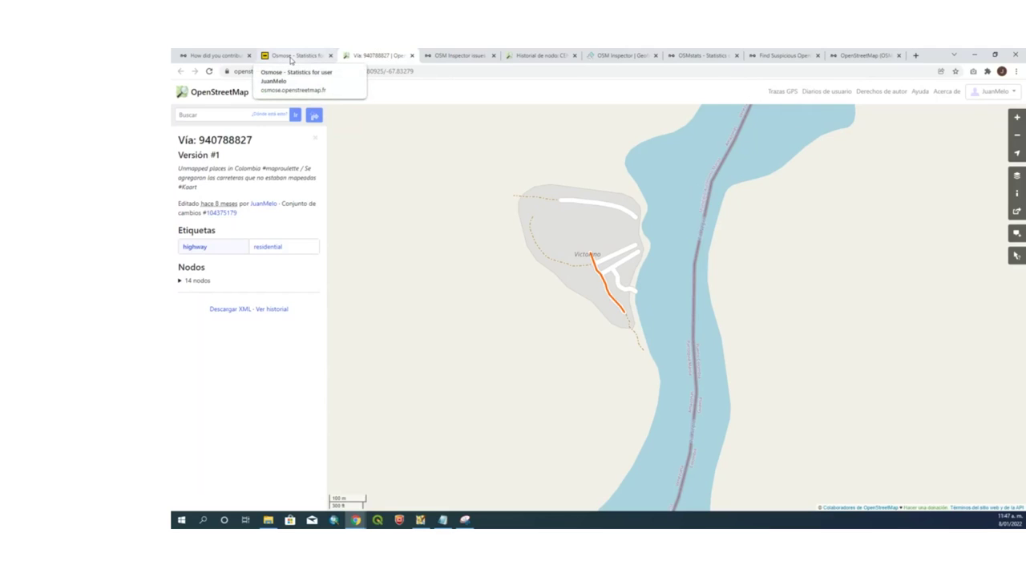
pyautogui.click(291, 57)
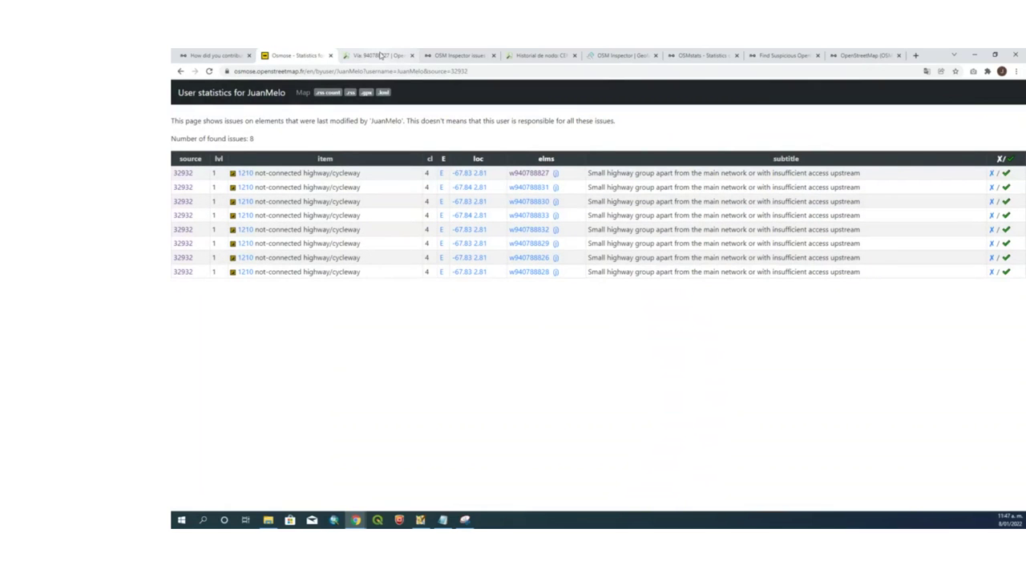
pyautogui.click(525, 229)
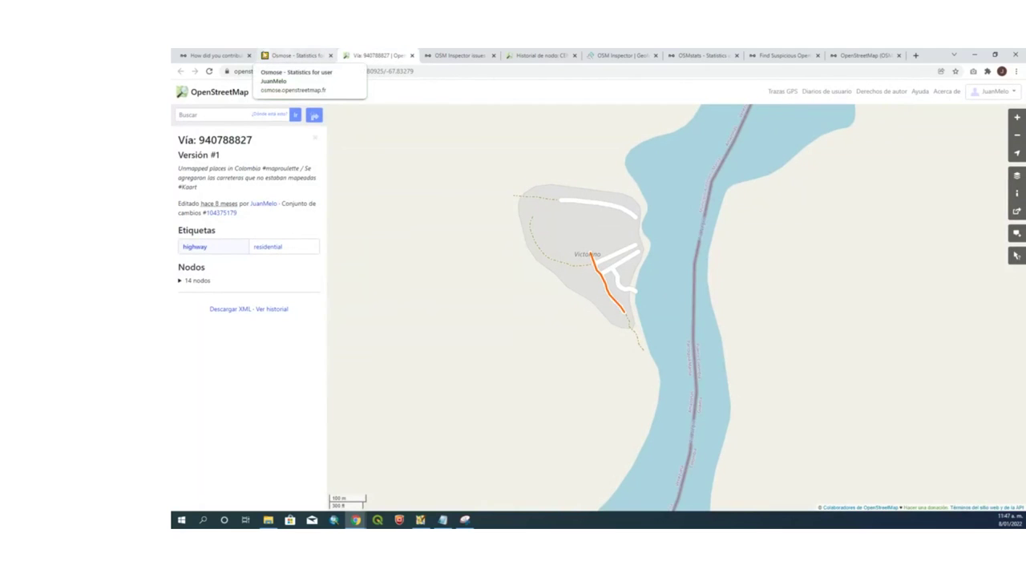
pyautogui.hotkey('ctrl', '1')
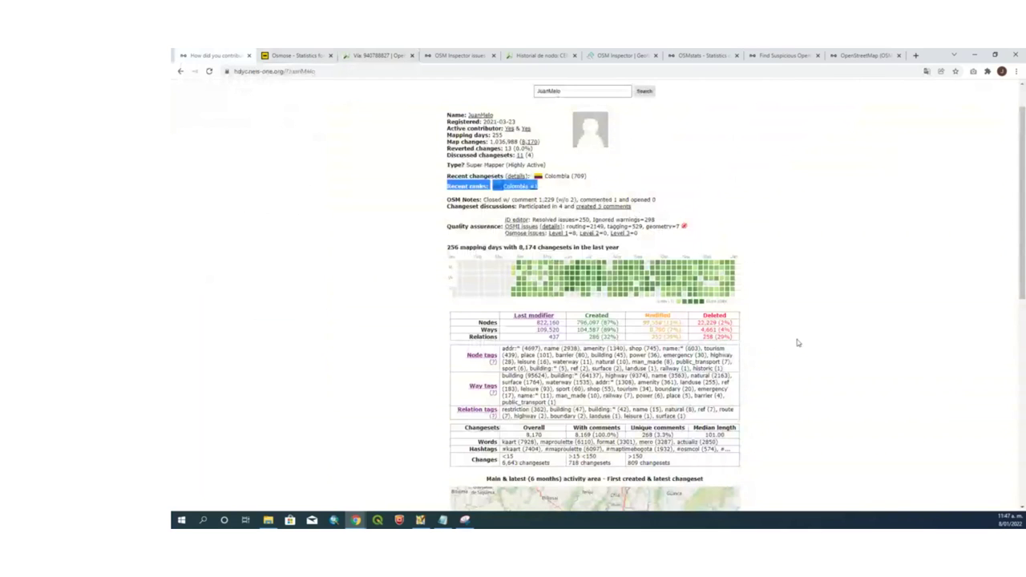
# Scroll through the HDYC profile's changesets, Colombia ranks and 256 yearly mapping days
pyautogui.scroll(-1, 798, 343)
pyautogui.scroll(-2, 798, 343)
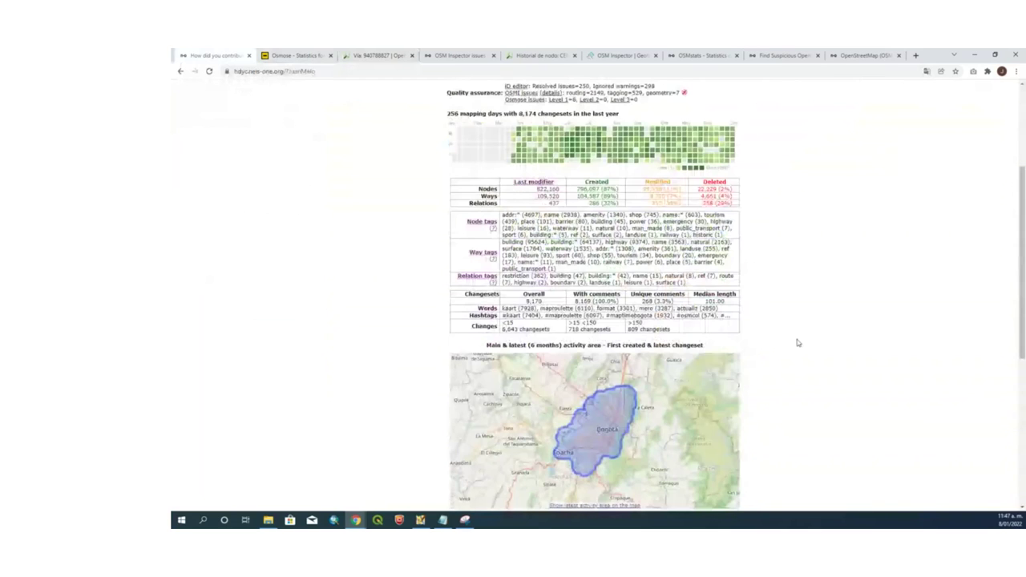
pyautogui.scroll(-1, 798, 343)
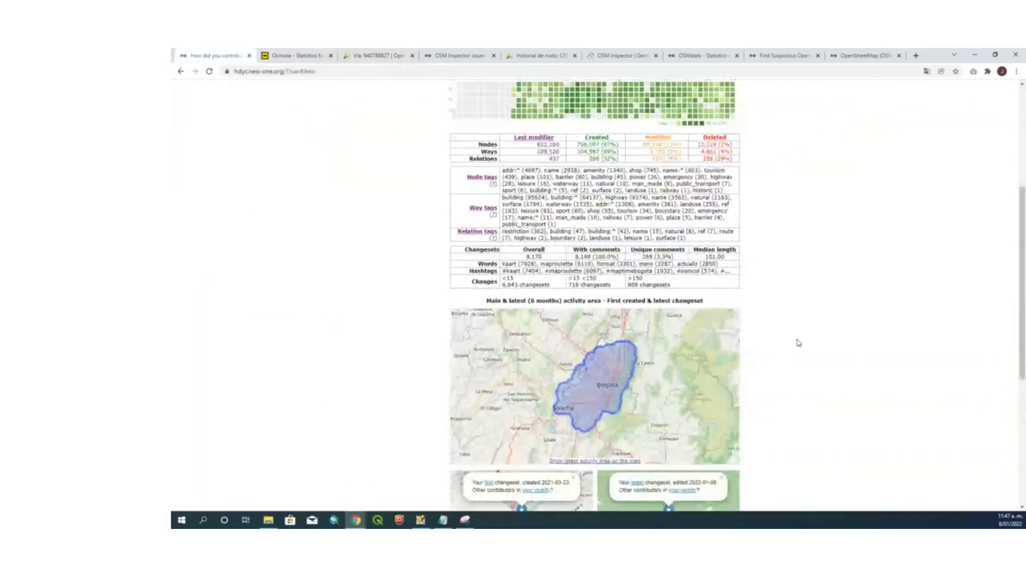
pyautogui.scroll(-1, 798, 343)
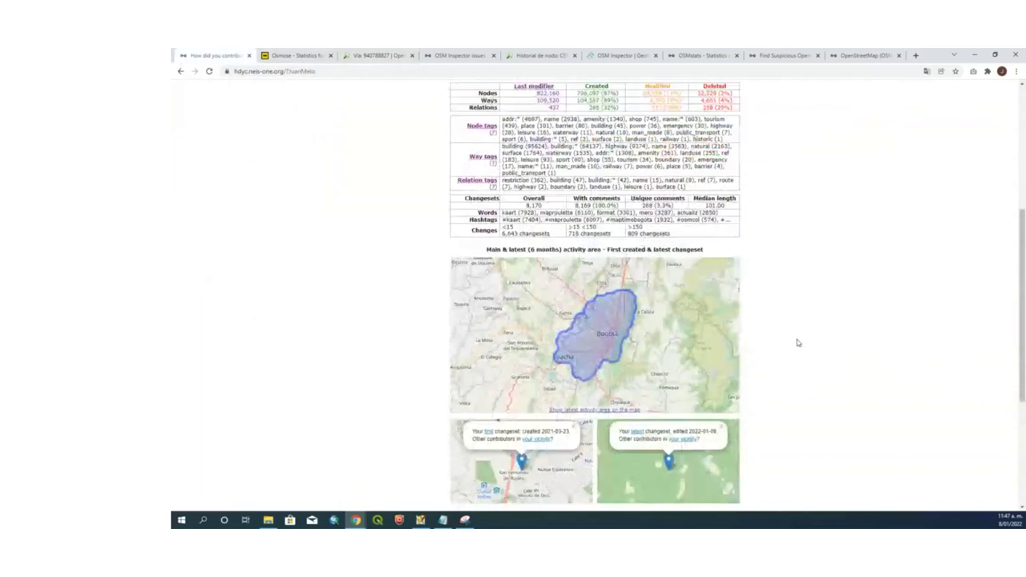
pyautogui.scroll(-2, 798, 343)
pyautogui.scroll(5, 797, 343)
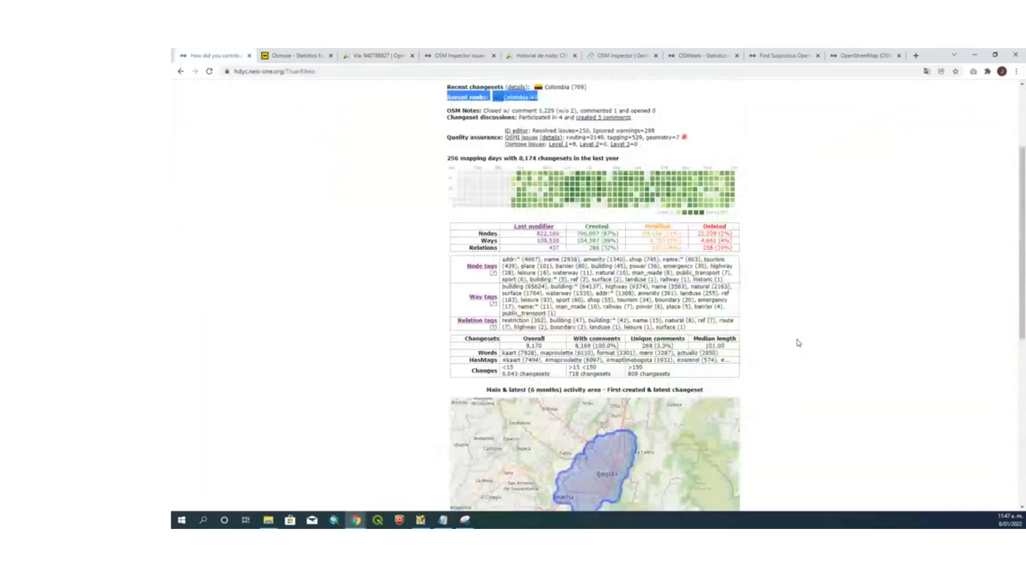
pyautogui.scroll(1, 797, 343)
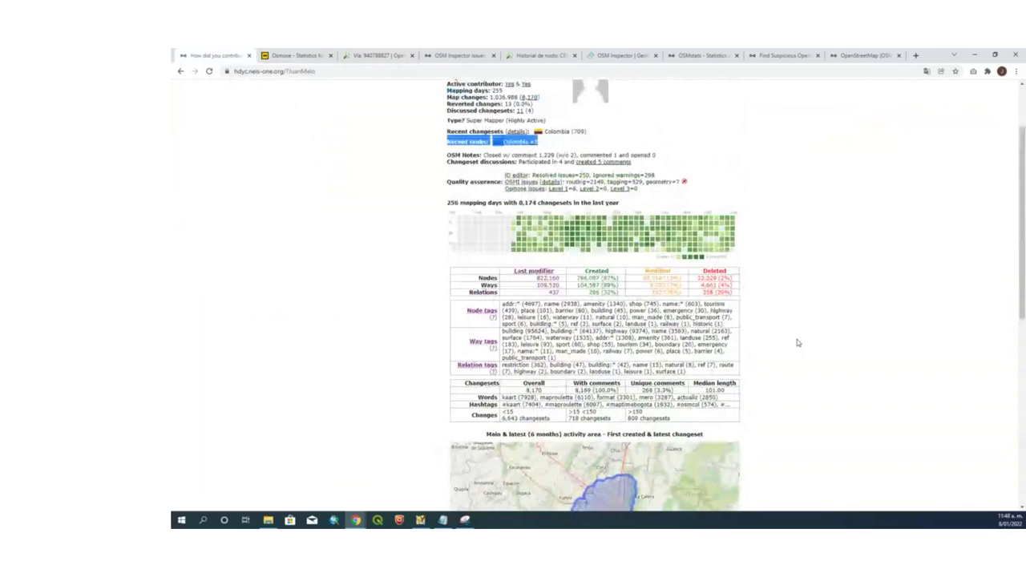
pyautogui.scroll(-1, 798, 343)
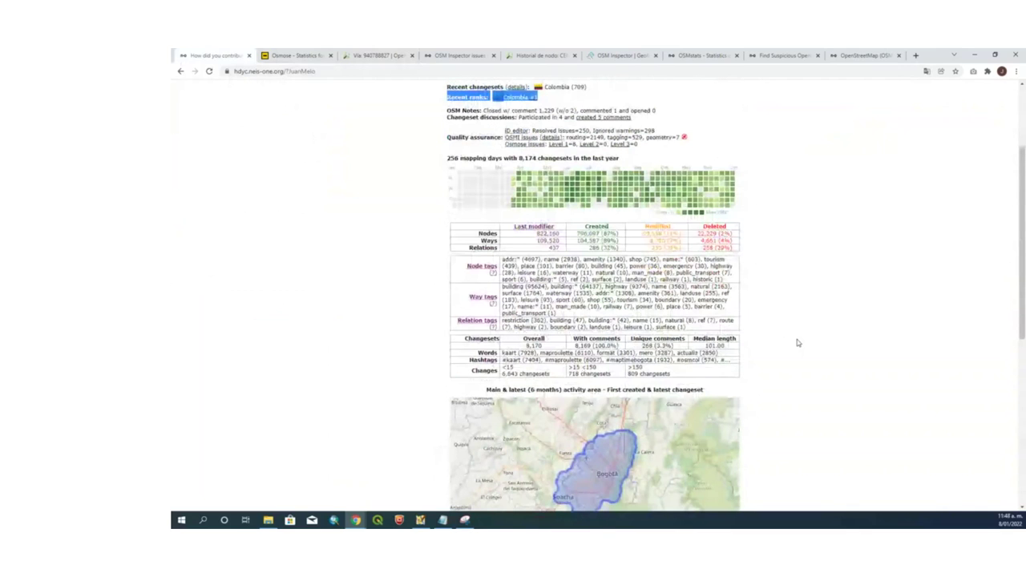
pyautogui.scroll(-1, 797, 343)
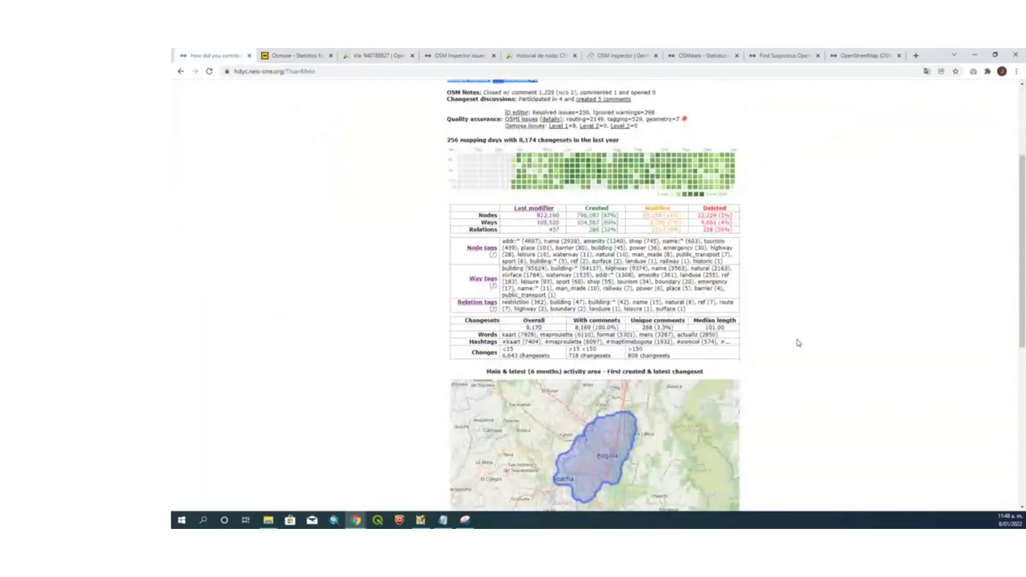
pyautogui.scroll(-4, 797, 343)
pyautogui.scroll(-2, 798, 343)
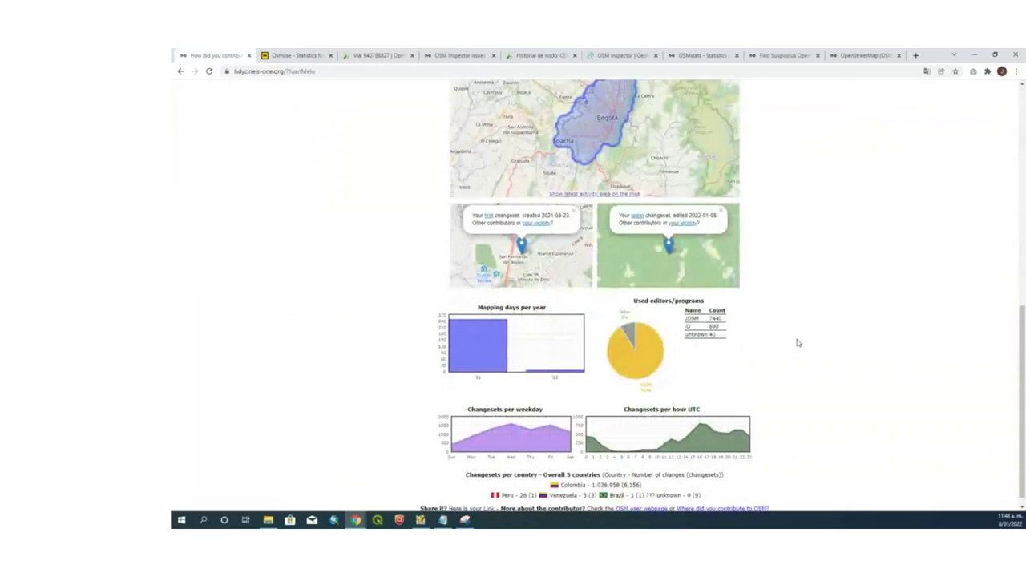
pyautogui.scroll(3, 798, 343)
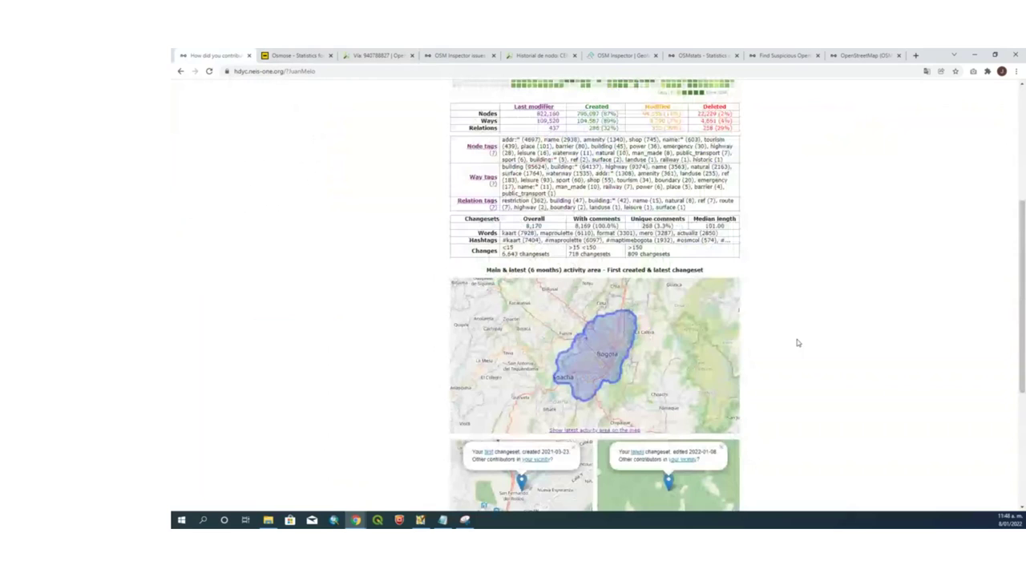
pyautogui.scroll(3, 798, 343)
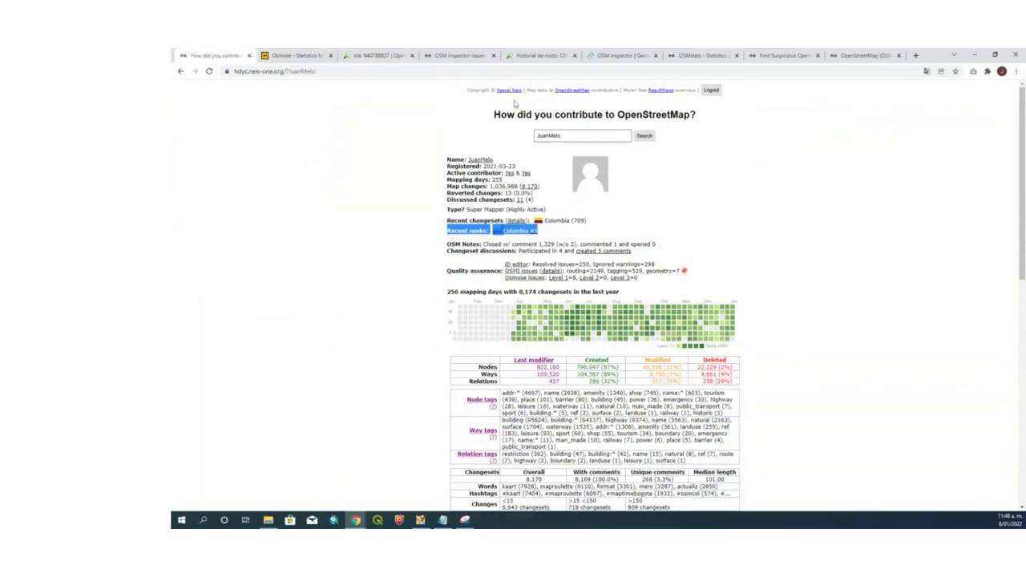
# Open the mapper's OSM profile in a new tab and select the 8,174 edit count
pyautogui.click(481, 161)
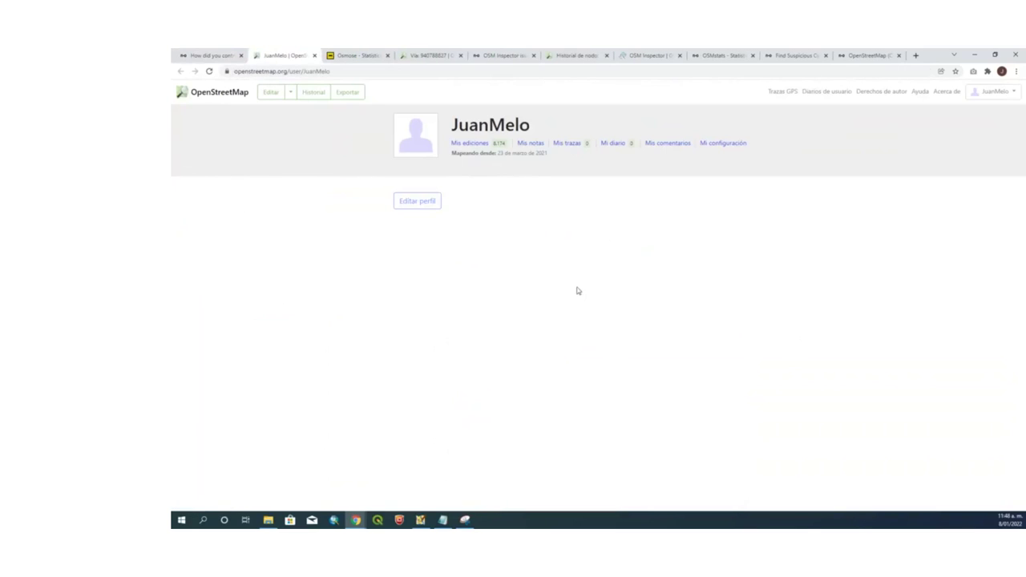
pyautogui.click(417, 202)
pyautogui.doubleClick(496, 143)
# Upload the edits with a pasted changeset comment and a remembered imagery source
pyautogui.click(420, 520)
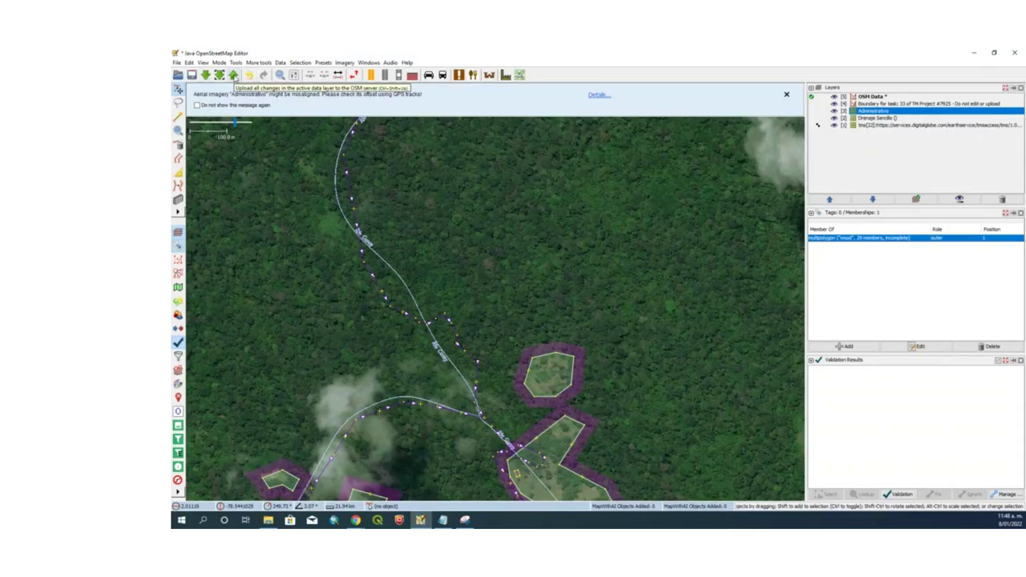
pyautogui.click(233, 75)
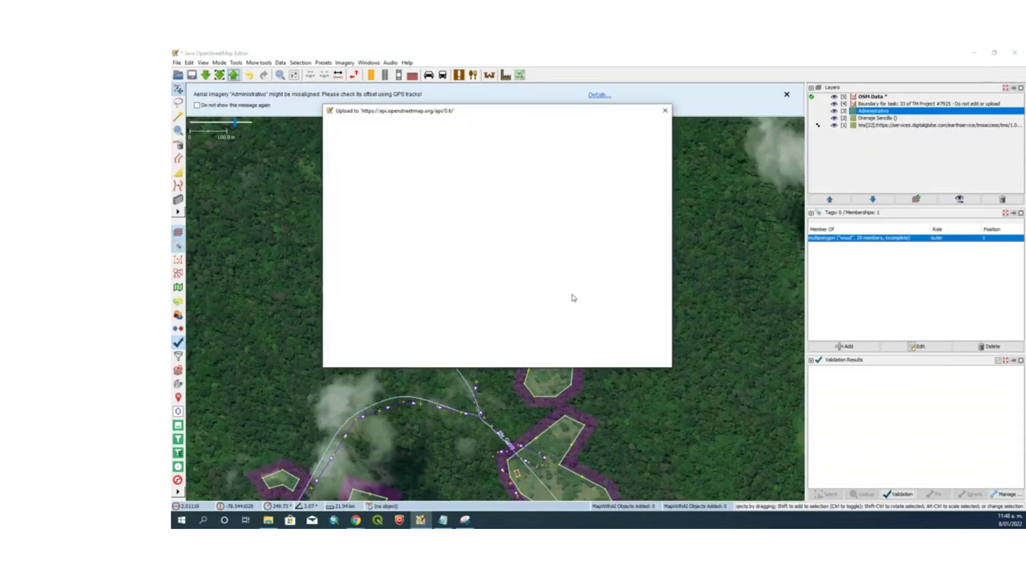
pyautogui.click(611, 145)
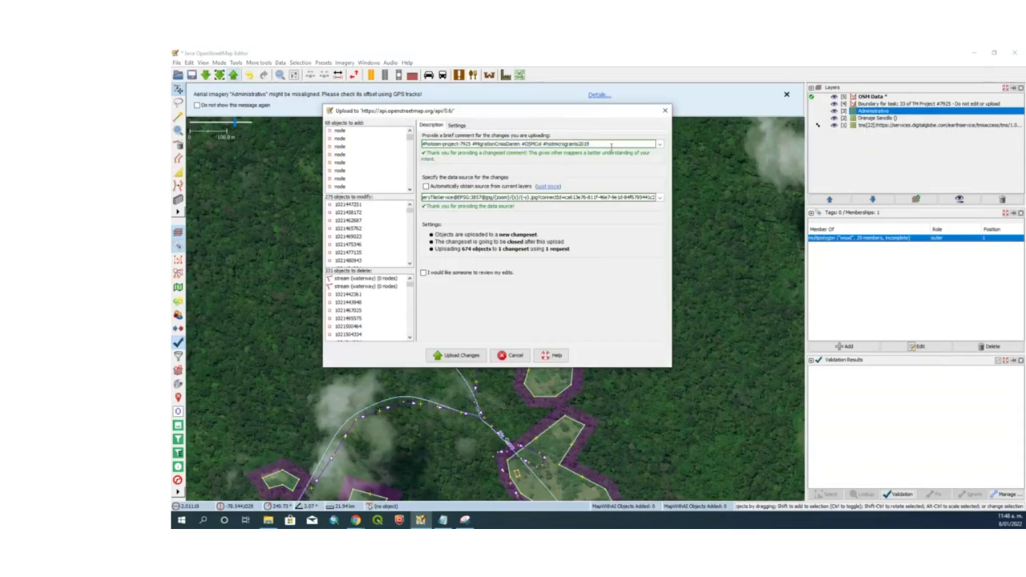
pyautogui.write('se mapearon drenajes, construcciones, cuerpos de agua y caminos #kaart #kaart2022')
pyautogui.press('Tab')
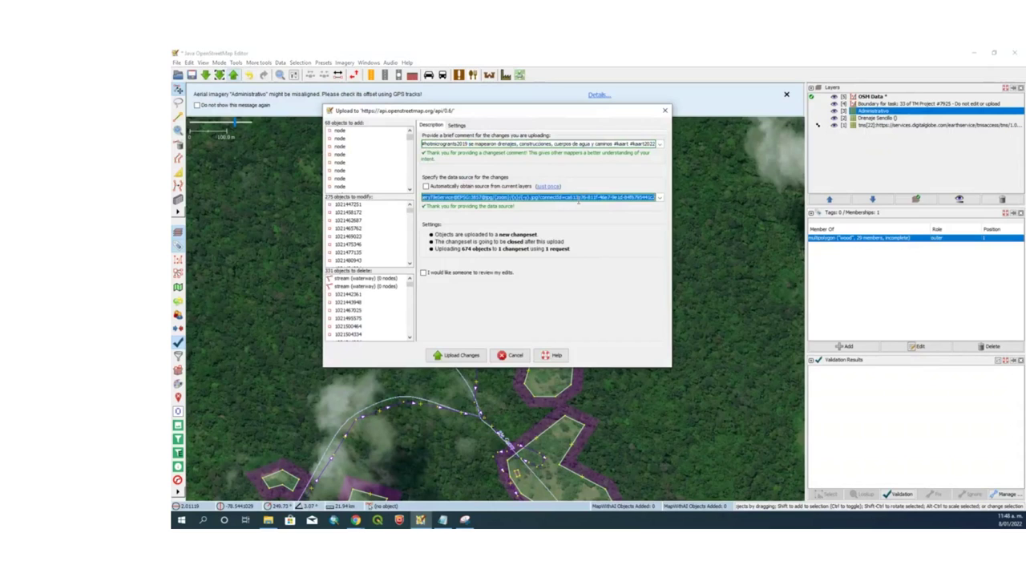
pyautogui.write('E')
pyautogui.press('Down')
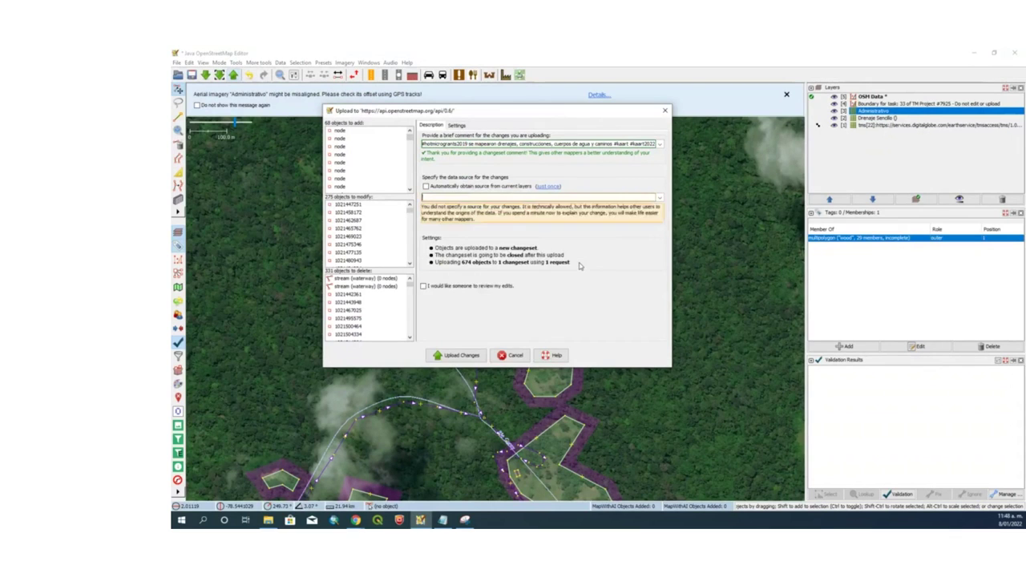
pyautogui.press('Return')
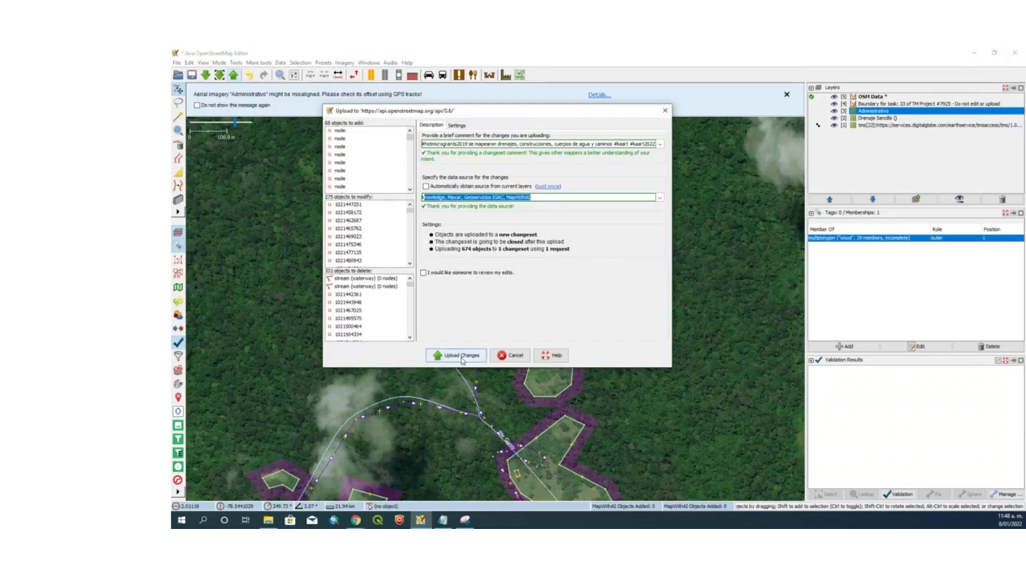
pyautogui.click(457, 356)
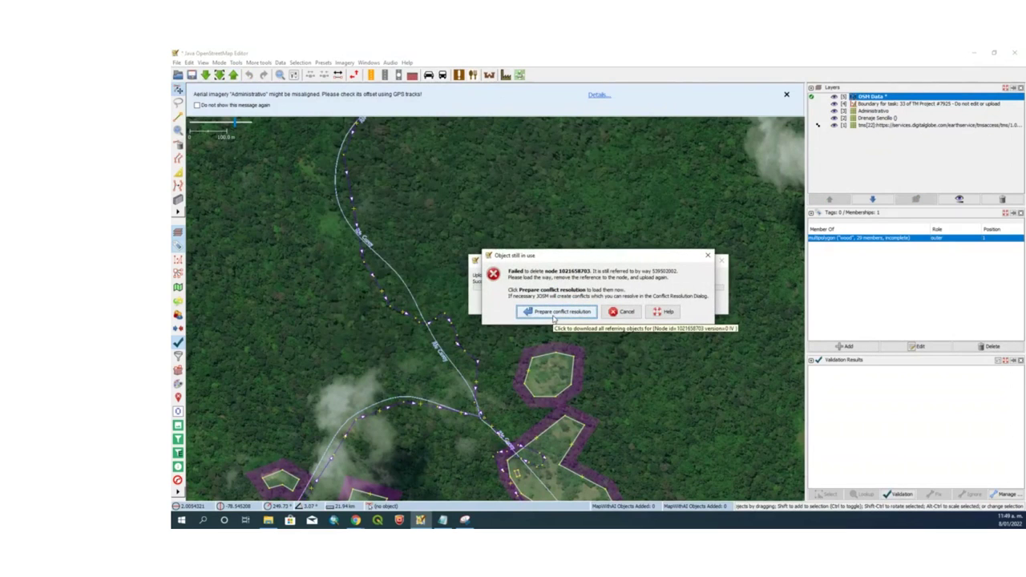
# Resolve the node conflict by keeping the node deleted, then reopen the upload
pyautogui.click(553, 312)
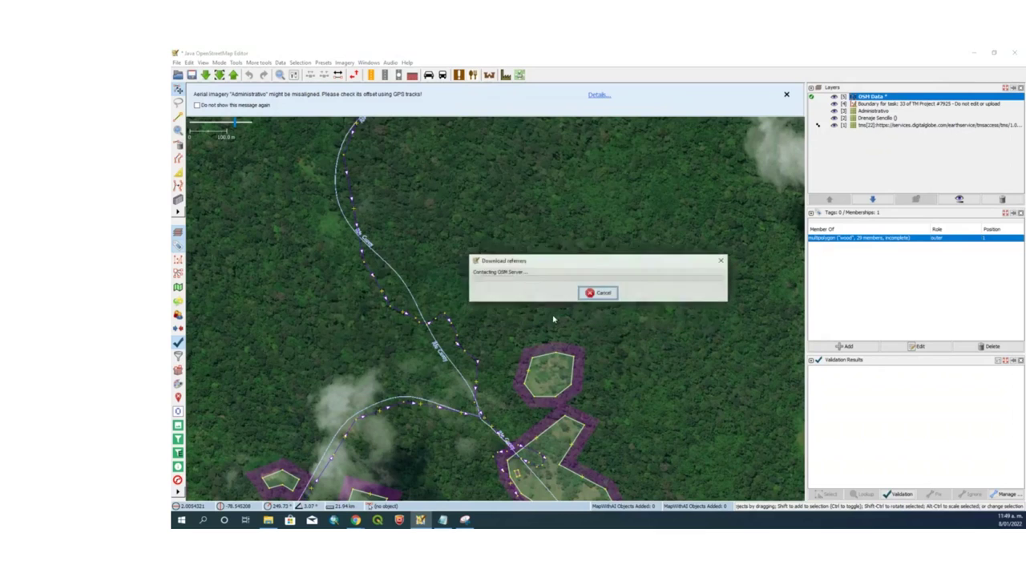
pyautogui.click(603, 293)
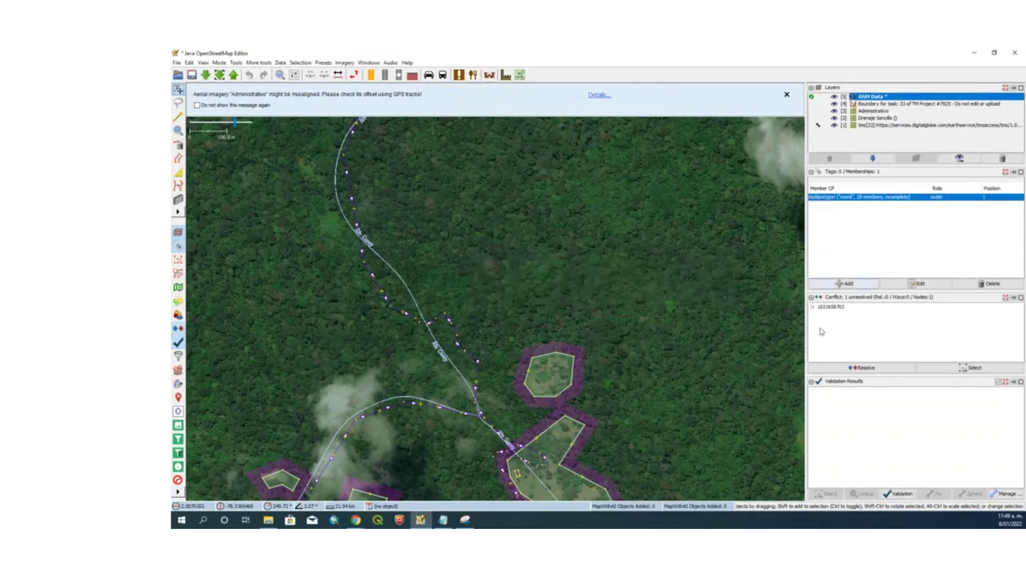
pyautogui.rightClick(824, 308)
pyautogui.click(856, 315)
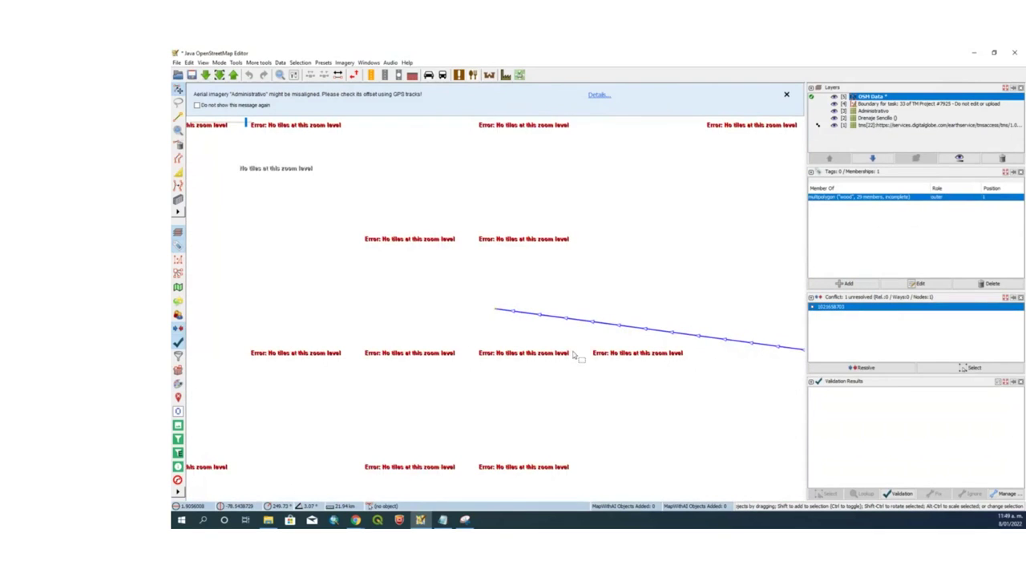
pyautogui.scroll(-2, 572, 355)
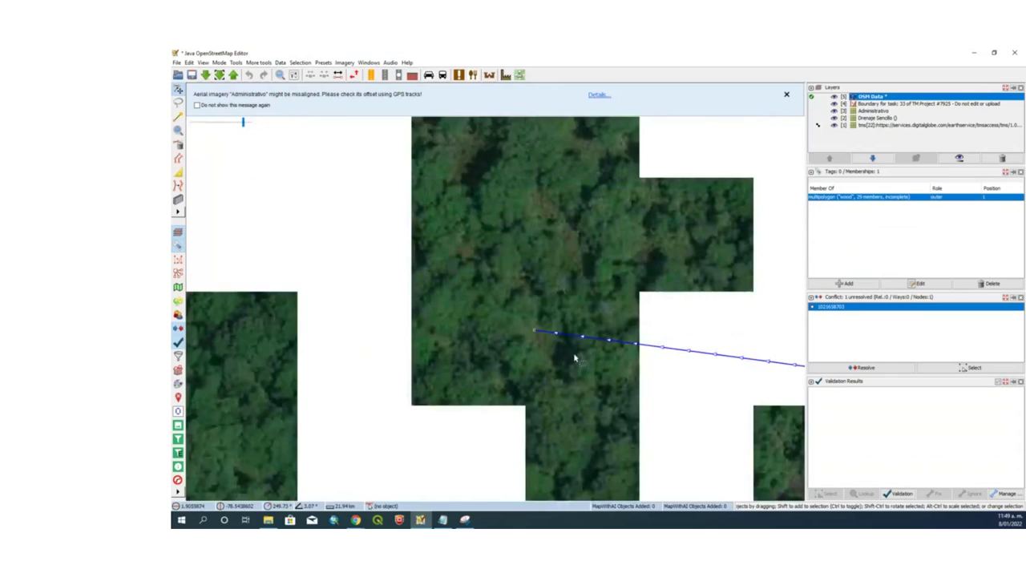
pyautogui.click(862, 369)
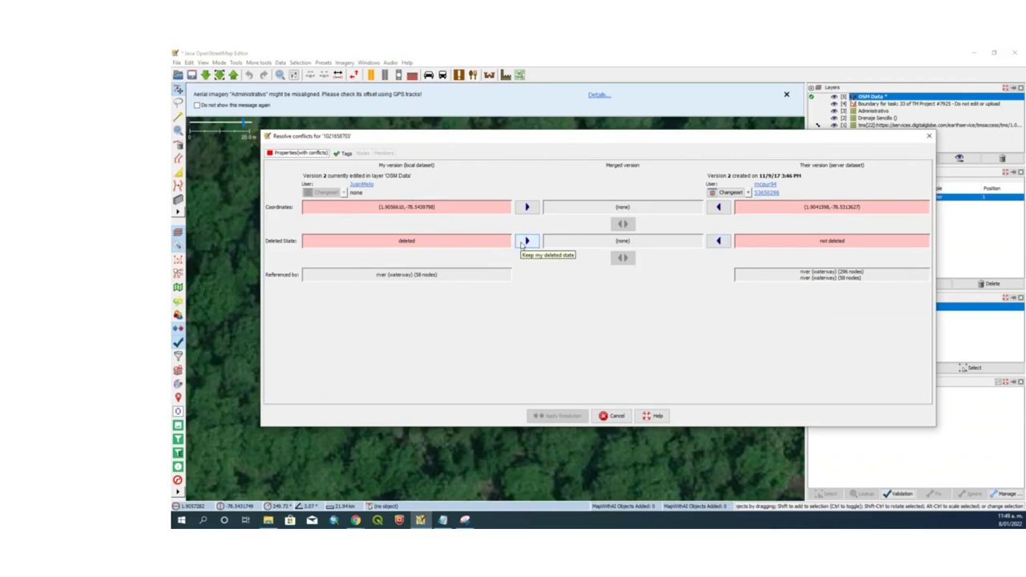
pyautogui.click(527, 242)
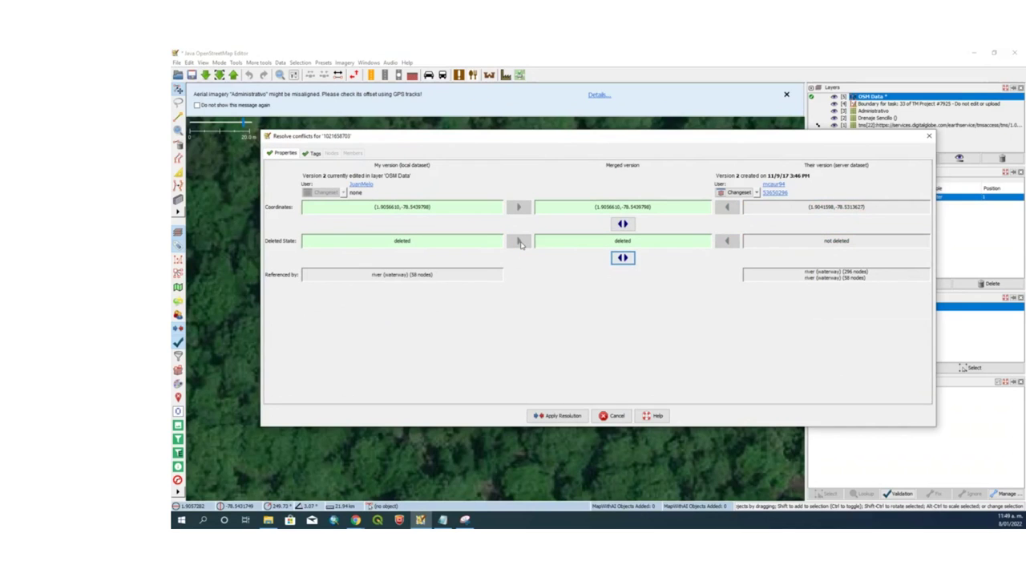
pyautogui.click(564, 416)
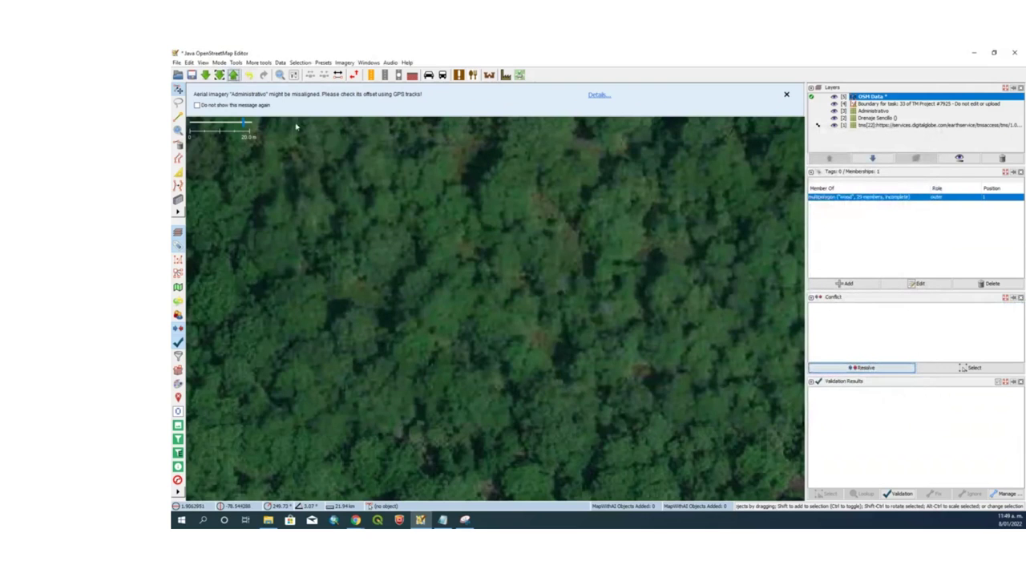
pyautogui.hotkey('ctrl', 'shift', 'Up')
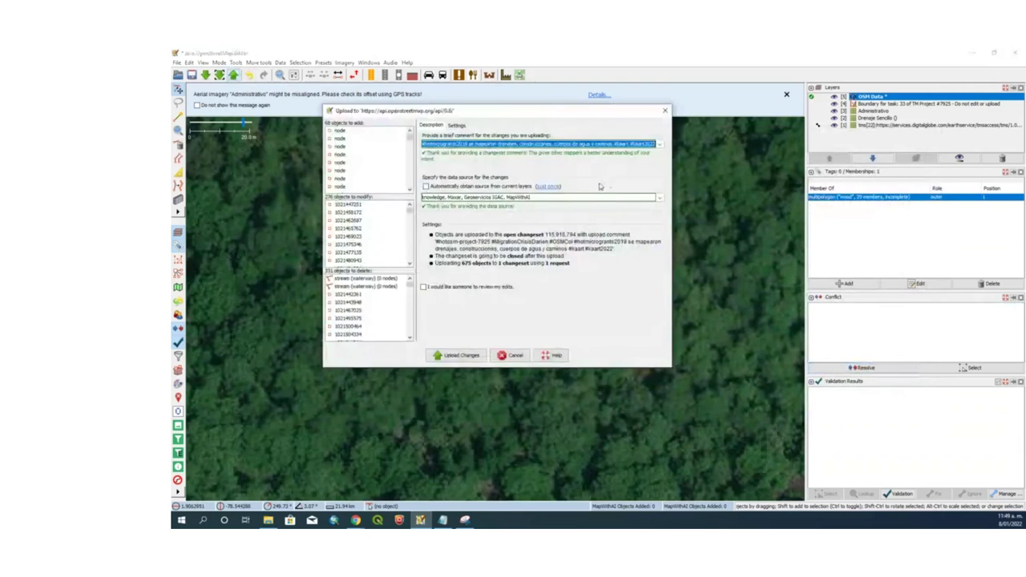
# Upload the 675-object changeset, pan over the mapped rivers, and minimize JOSM
pyautogui.click(471, 357)
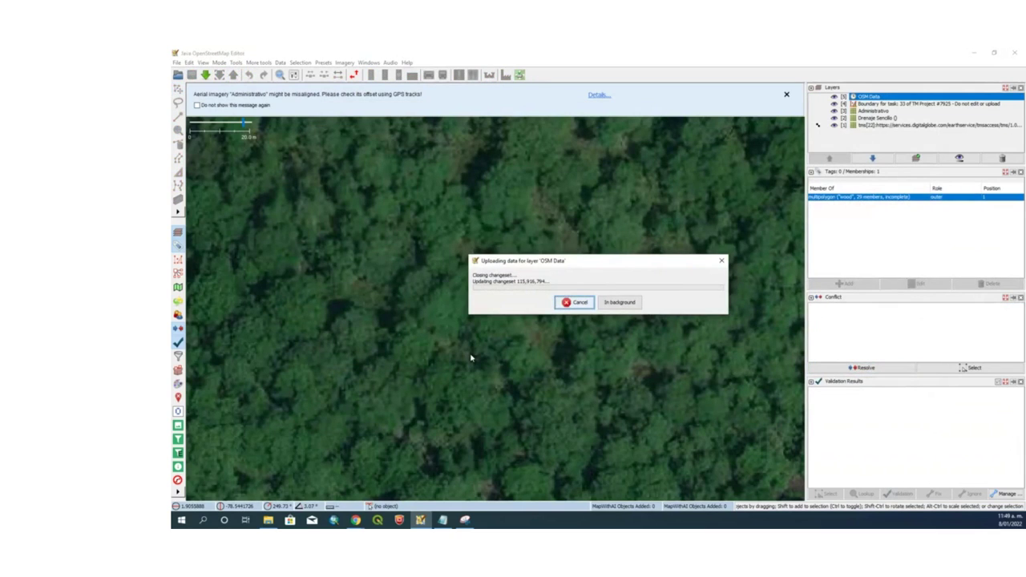
pyautogui.scroll(-5, 471, 358)
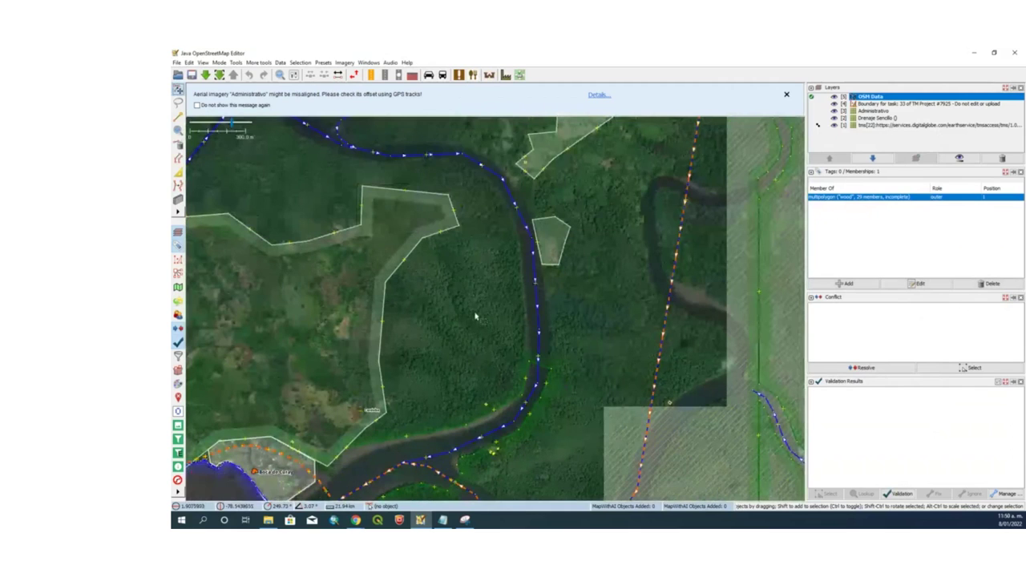
pyautogui.moveTo(502, 397); pyautogui.dragTo(482, 365)
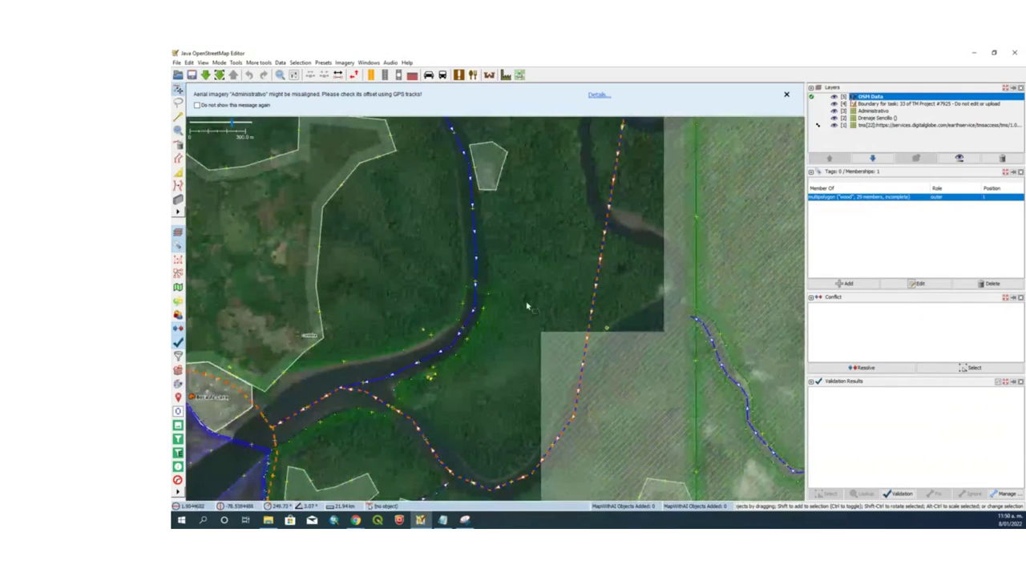
pyautogui.scroll(-3, 433, 325)
pyautogui.scroll(3, 473, 271)
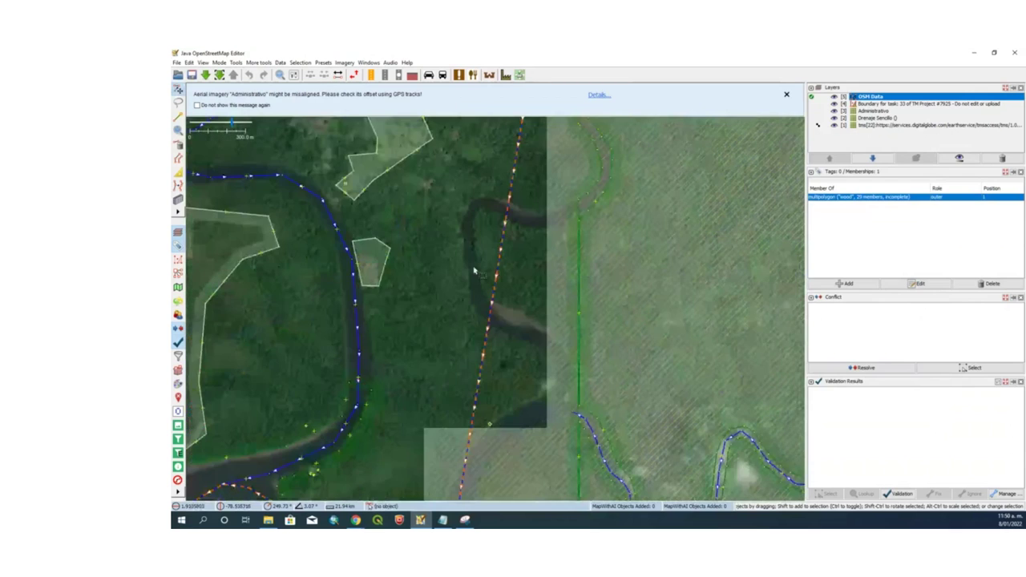
pyautogui.scroll(2, 474, 271)
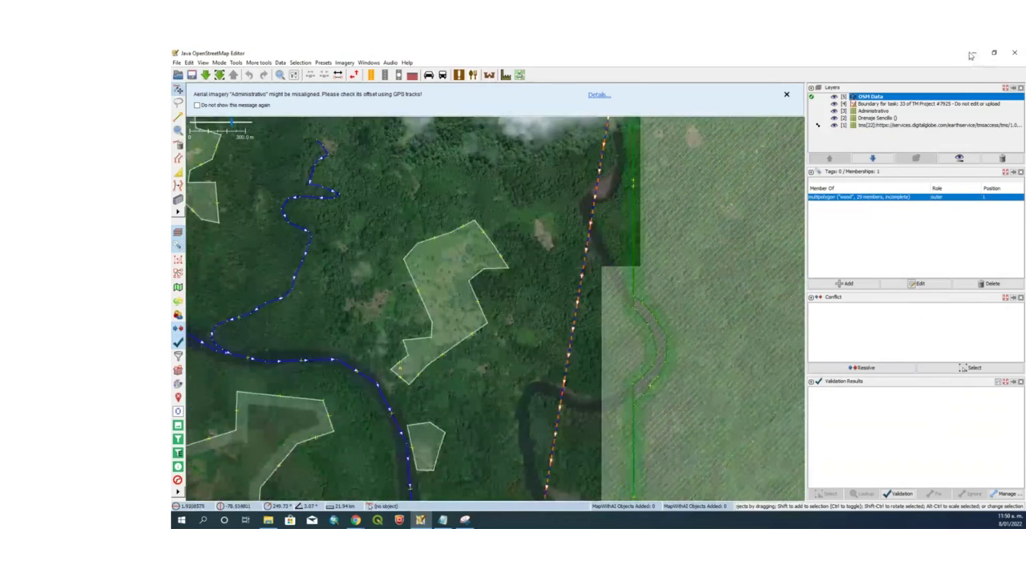
pyautogui.click(972, 55)
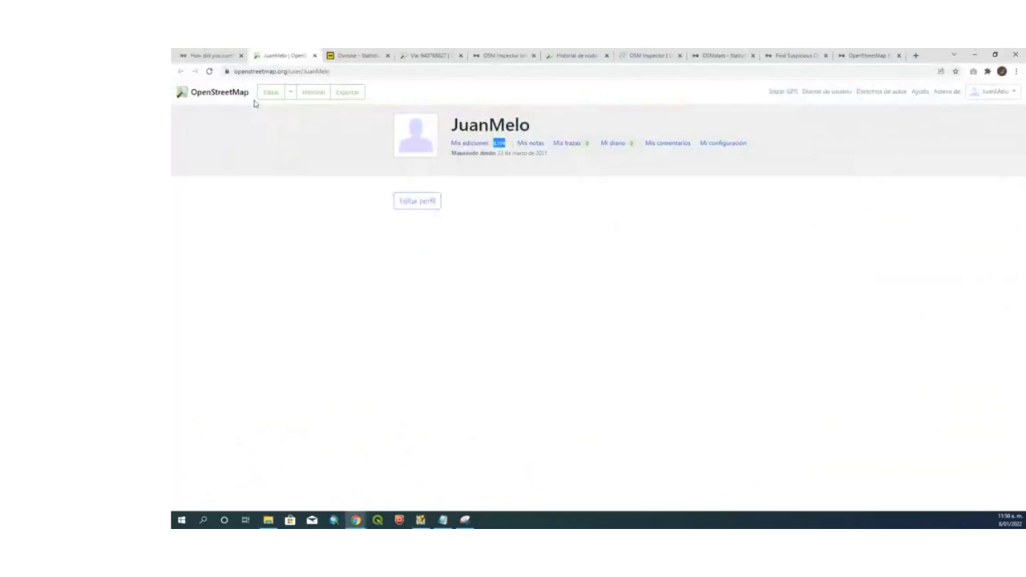
# Reload the OSM profile for the updated edit count, then go to the HDYC statistics page
pyautogui.click(209, 73)
pyautogui.click(195, 53)
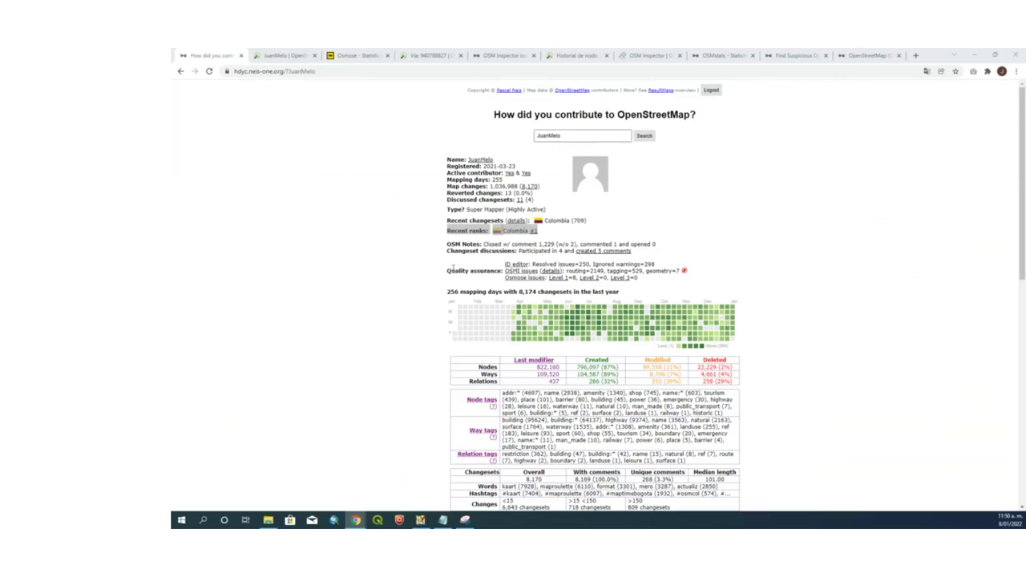
# Open OSMstats for Colombia via the 'Colombia #1' rank link and scroll its charts
pyautogui.click(532, 233)
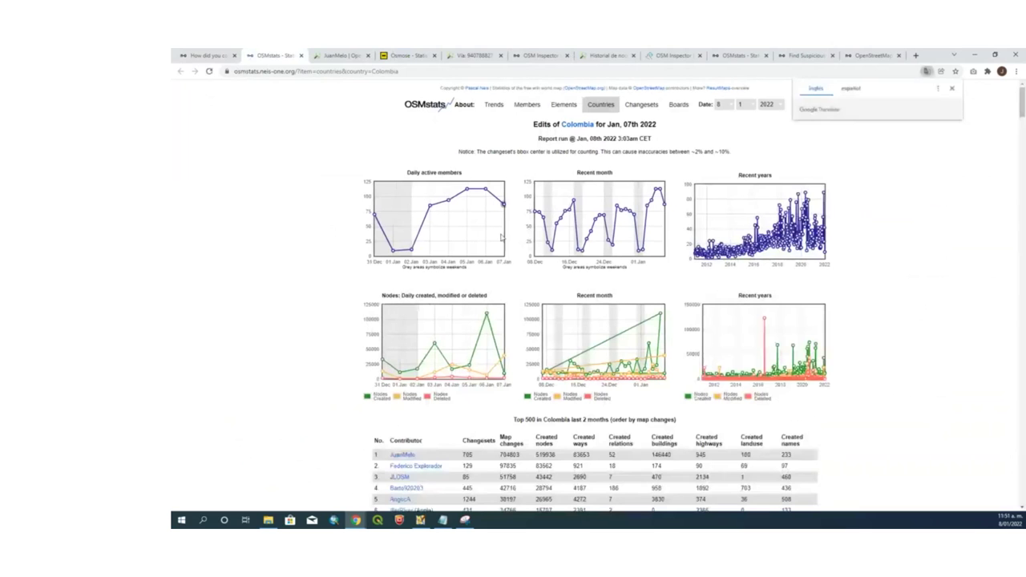
pyautogui.scroll(-4, 501, 238)
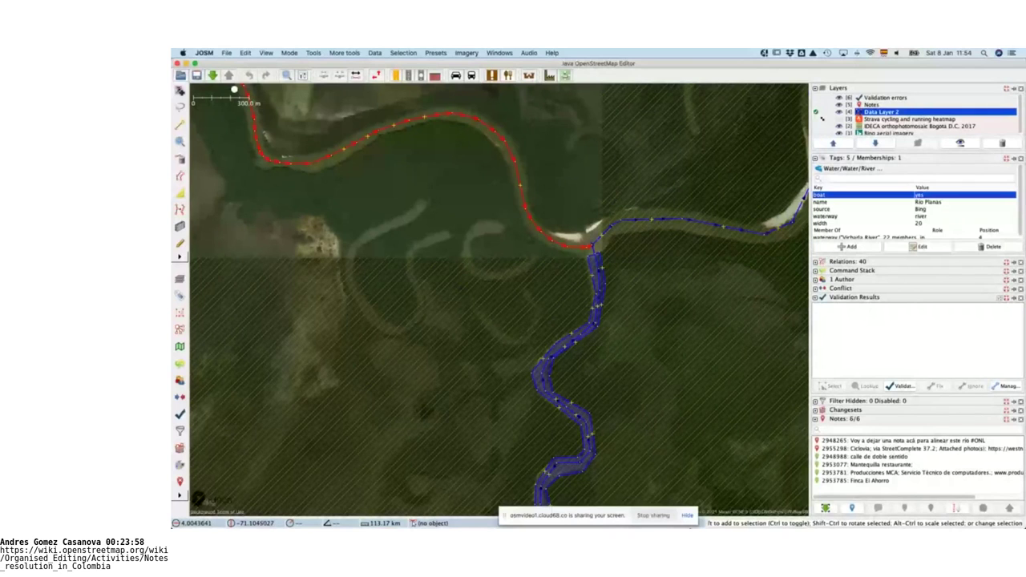
# Bring the wiki activities table window forward and search the page for 'colombia'
pyautogui.press('super+Tab')
pyautogui.press('super+grave')
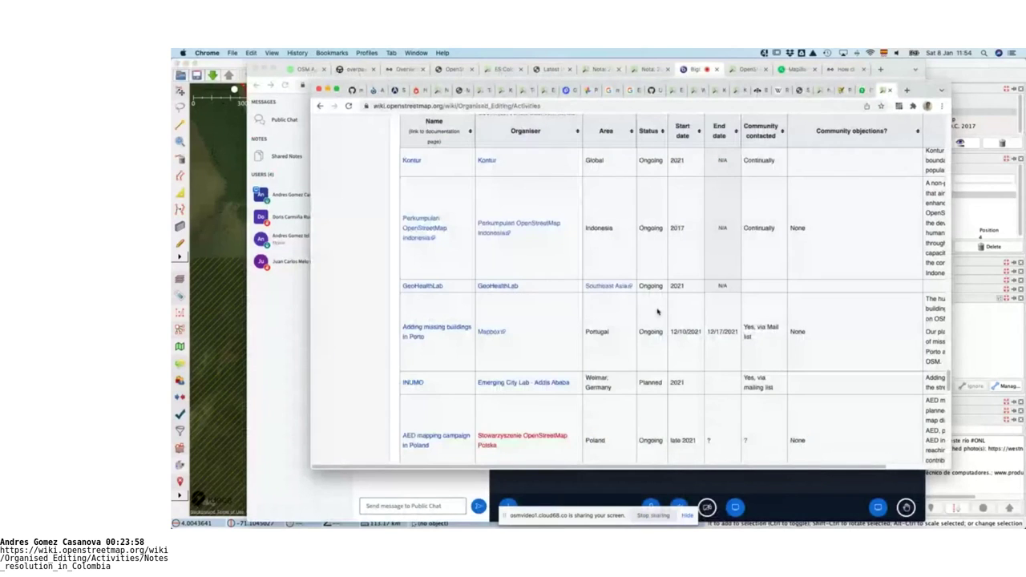
pyautogui.scroll(2, 658, 312)
pyautogui.scroll(2, 657, 312)
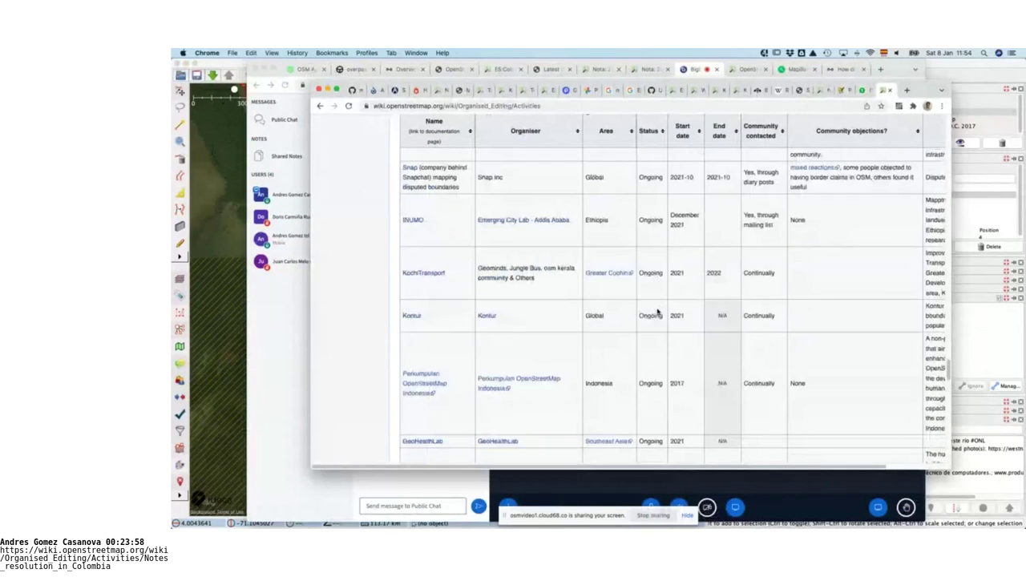
pyautogui.press('super+f')
pyautogui.write('colombia')
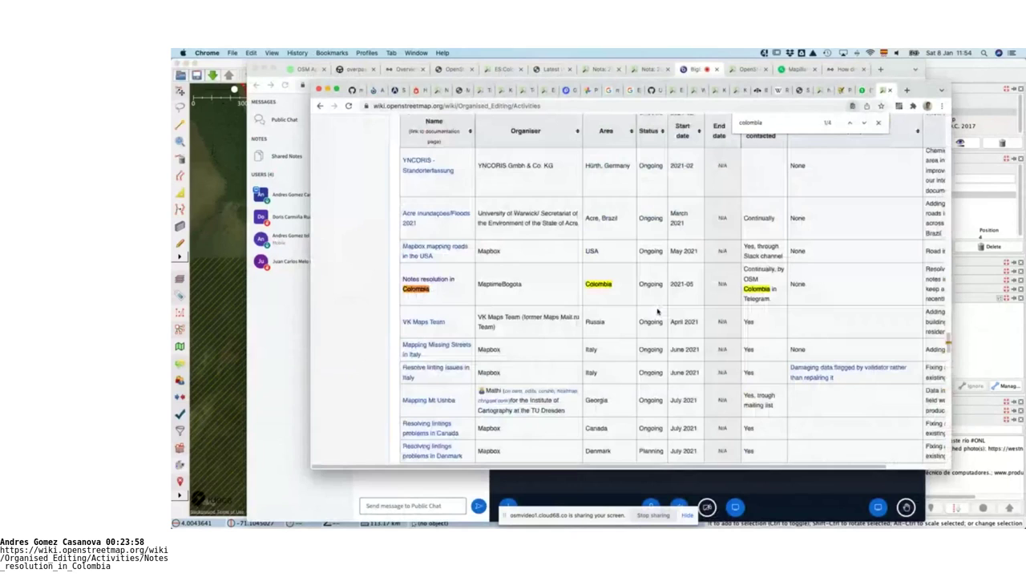
# Review the Colombian entry's name, organiser MaptimeBogota, area and notes, then open its page
pyautogui.moveTo(402, 278); pyautogui.dragTo(455, 291)
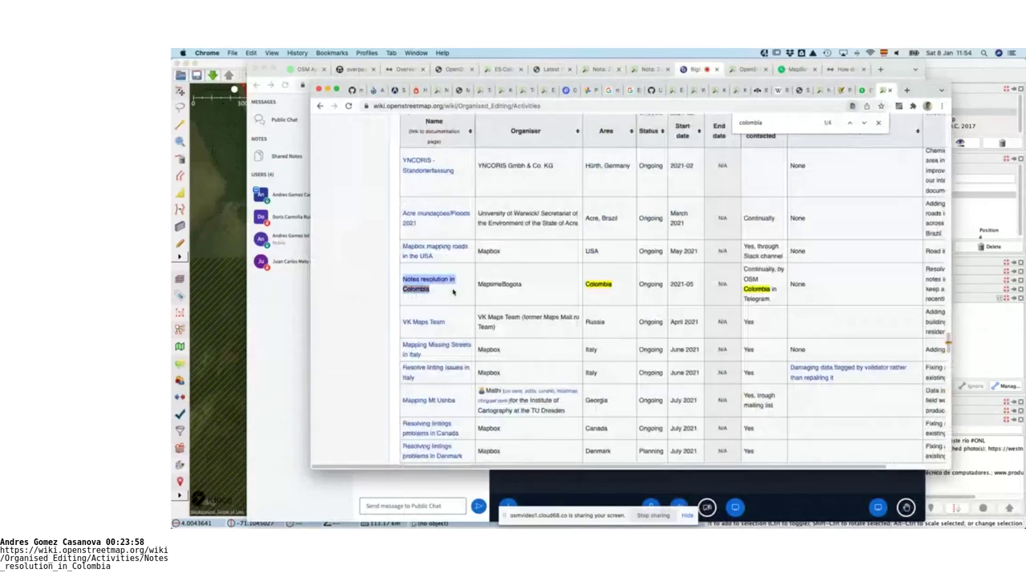
pyautogui.doubleClick(497, 284)
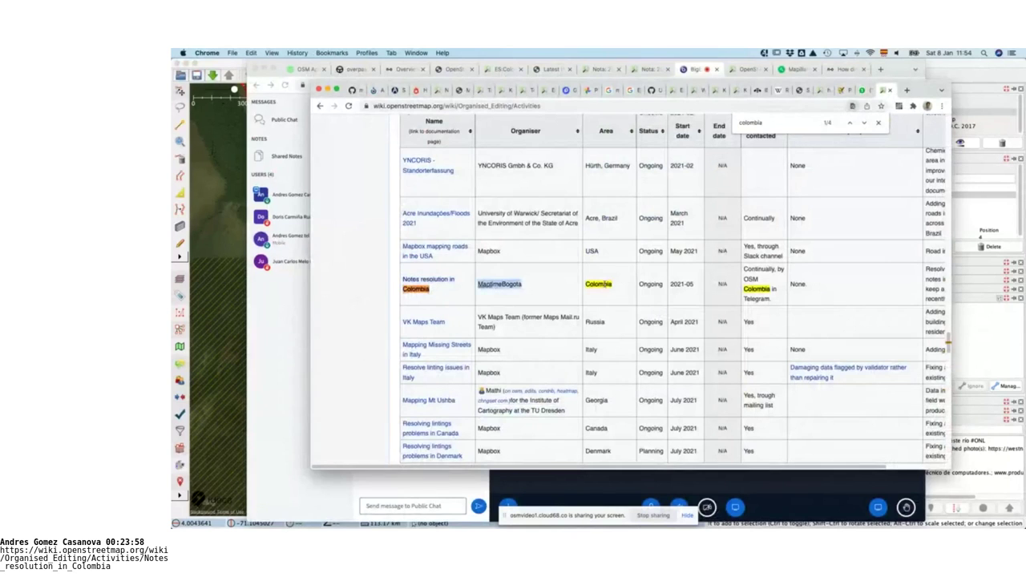
pyautogui.doubleClick(598, 283)
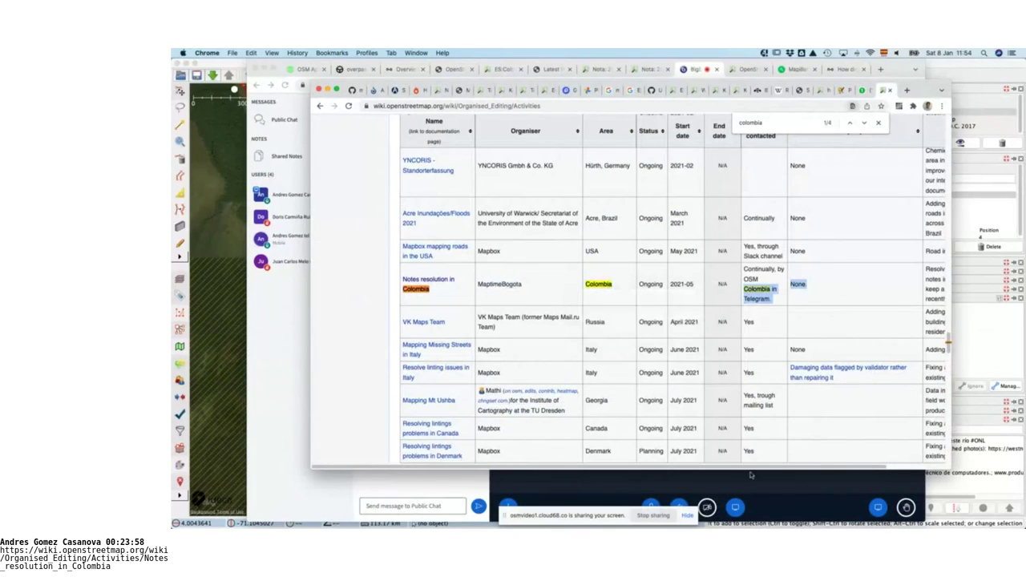
pyautogui.hscroll(2, 843, 288)
pyautogui.moveTo(907, 288); pyautogui.dragTo(849, 289)
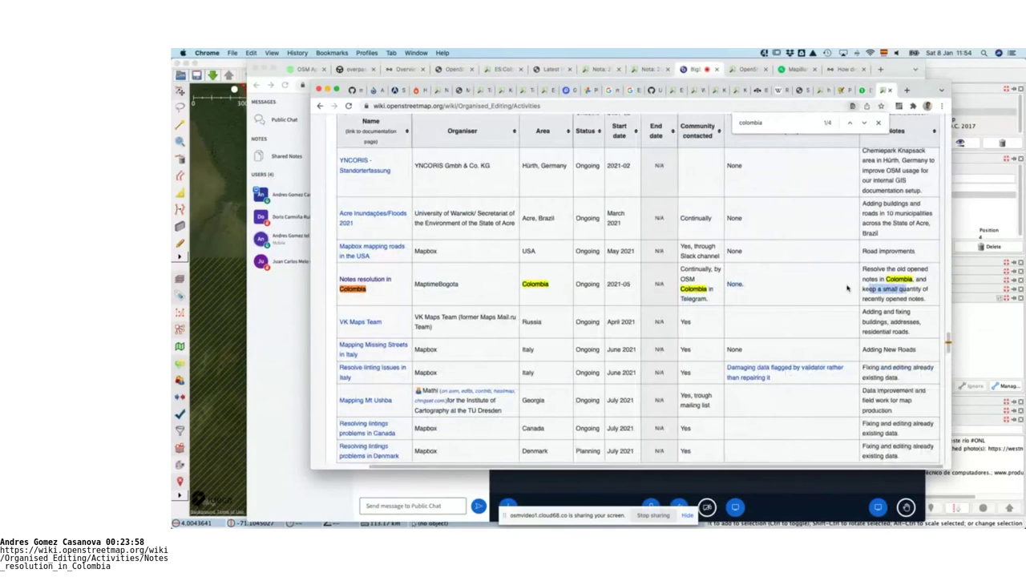
pyautogui.click(349, 288)
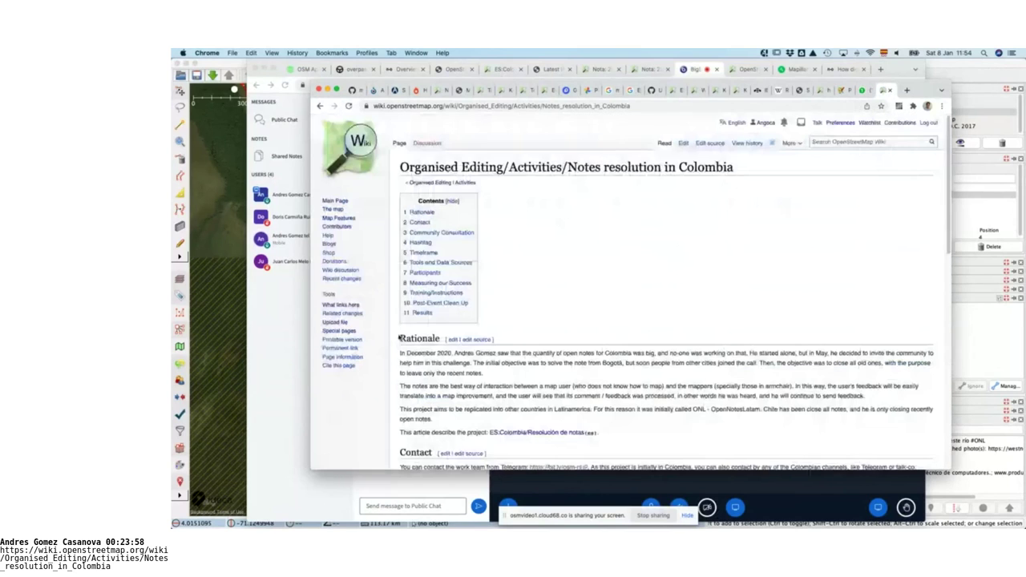
pyautogui.scroll(-2, 613, 307)
pyautogui.scroll(-1, 613, 306)
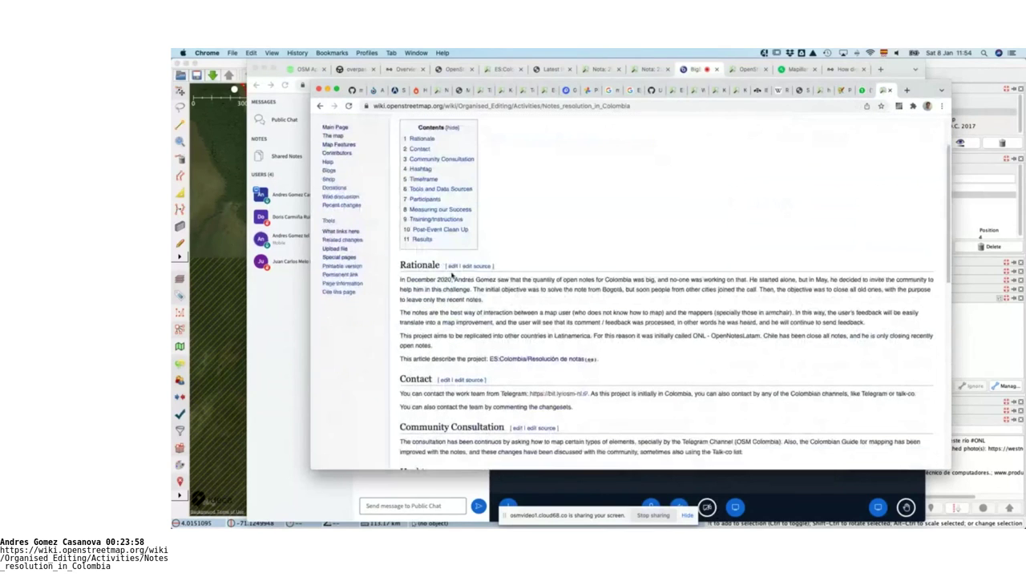
pyautogui.scroll(-5, 452, 275)
pyautogui.moveTo(435, 228); pyautogui.dragTo(591, 229)
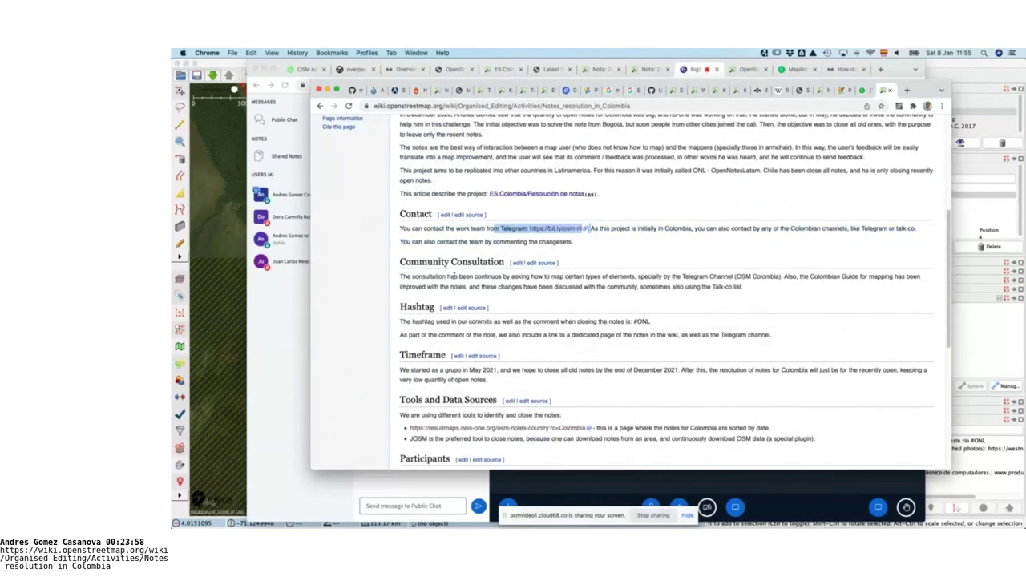
pyautogui.moveTo(633, 321); pyautogui.dragTo(651, 321)
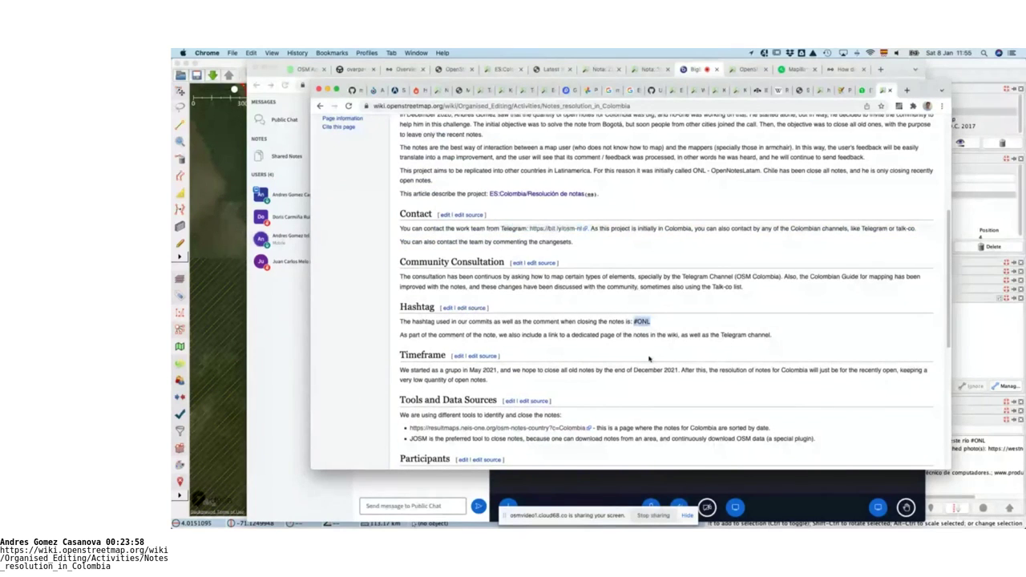
pyautogui.scroll(-2, 650, 359)
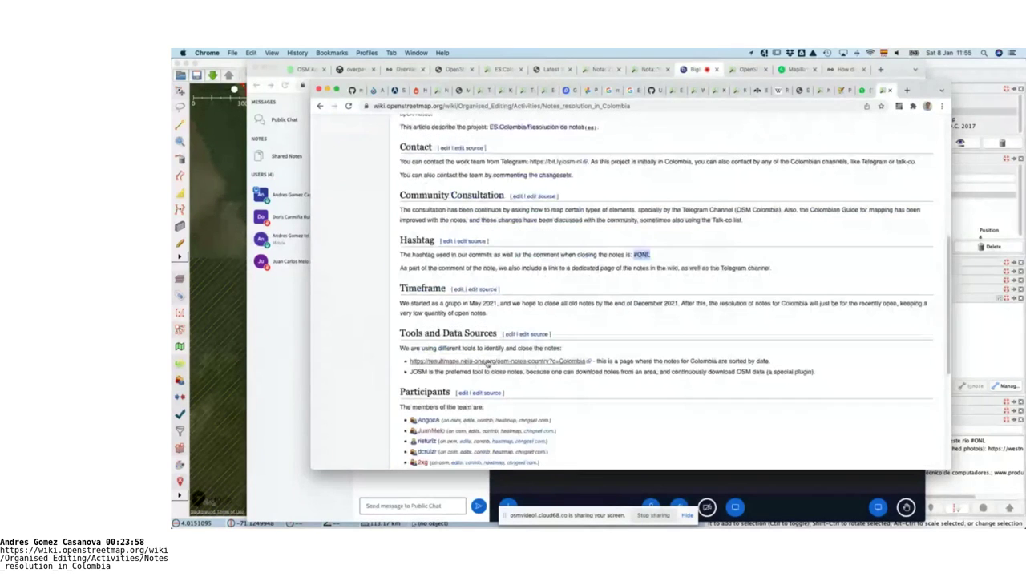
pyautogui.scroll(-1, 570, 350)
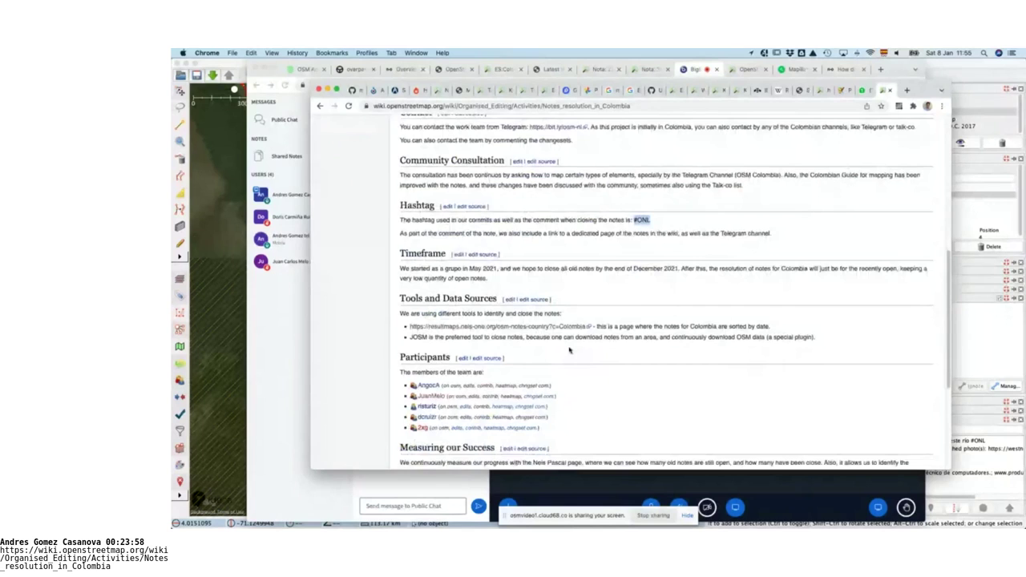
pyautogui.scroll(-5, 570, 350)
pyautogui.moveTo(550, 257); pyautogui.dragTo(409, 207)
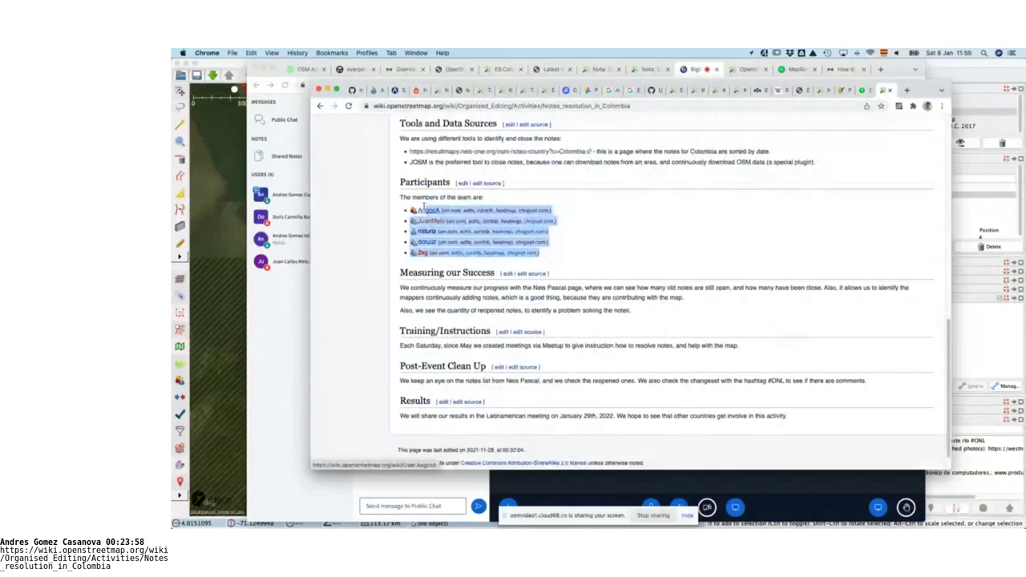
pyautogui.click(617, 234)
pyautogui.scroll(-1, 617, 234)
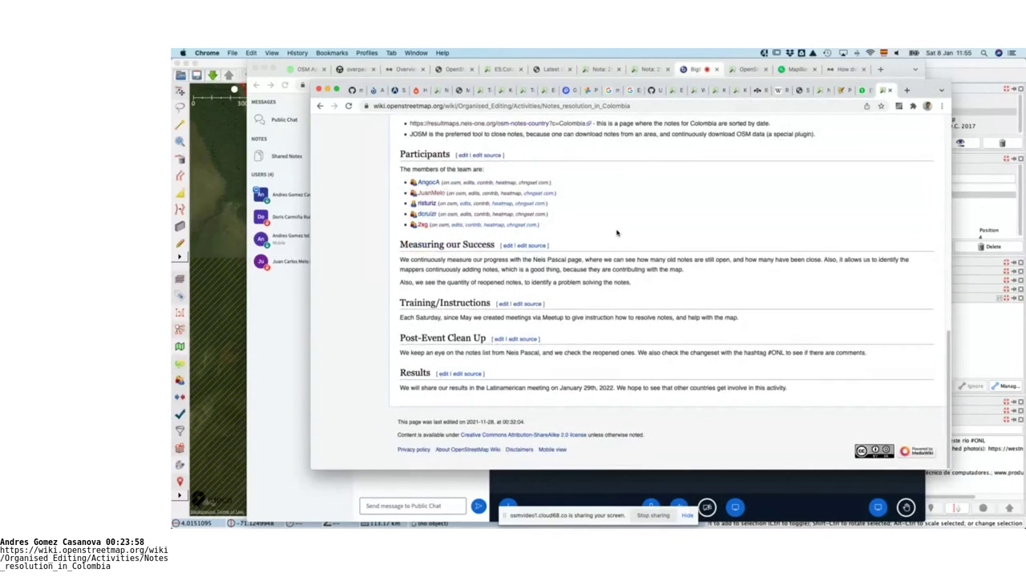
pyautogui.scroll(1, 617, 231)
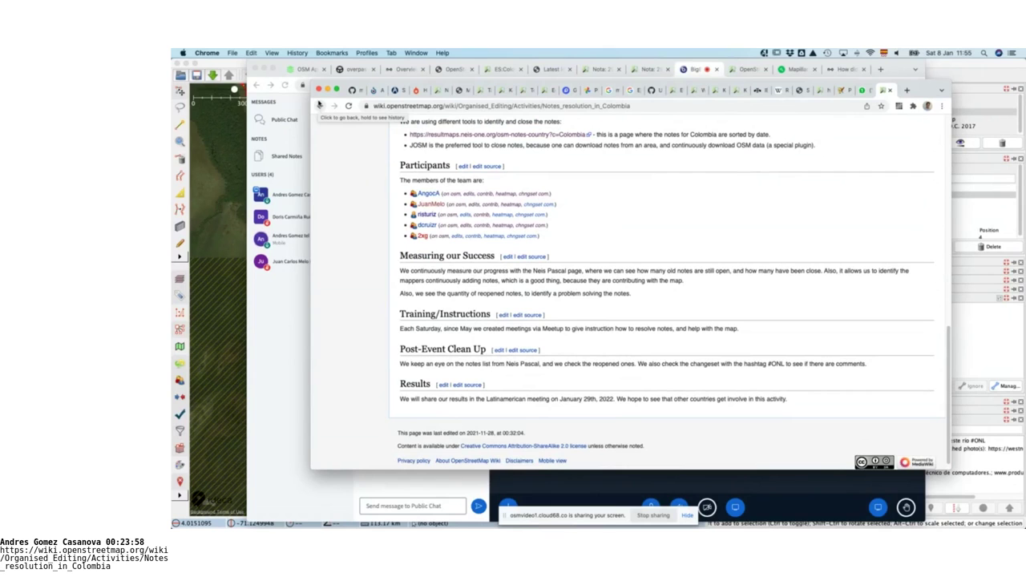
# Return to the Organised Editing activities page, then bring up JOSM's imagery preferences filtered by 'colombi'
pyautogui.click(319, 105)
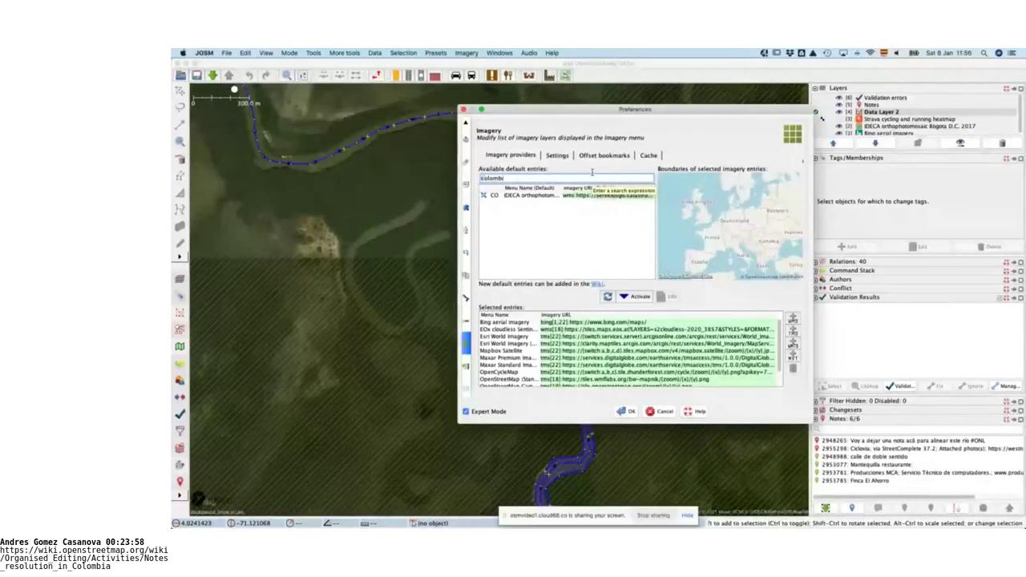
pyautogui.press('super+Tab')
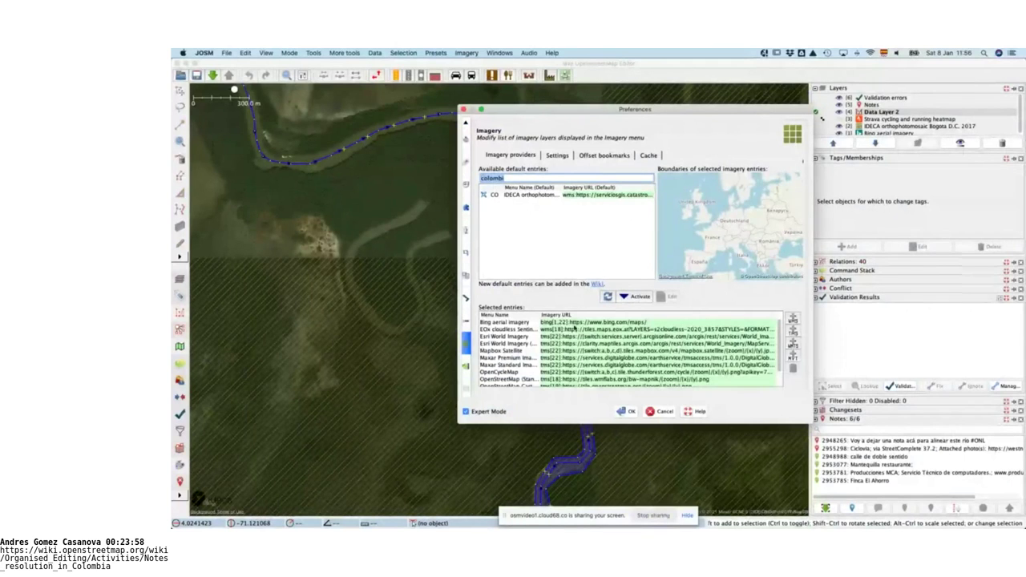
pyautogui.scroll(-2, 603, 377)
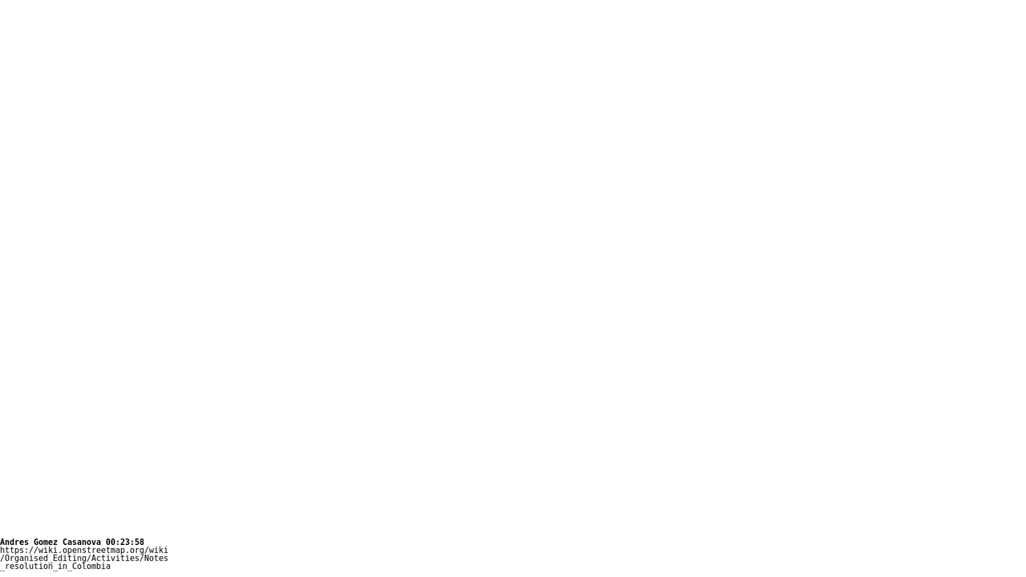
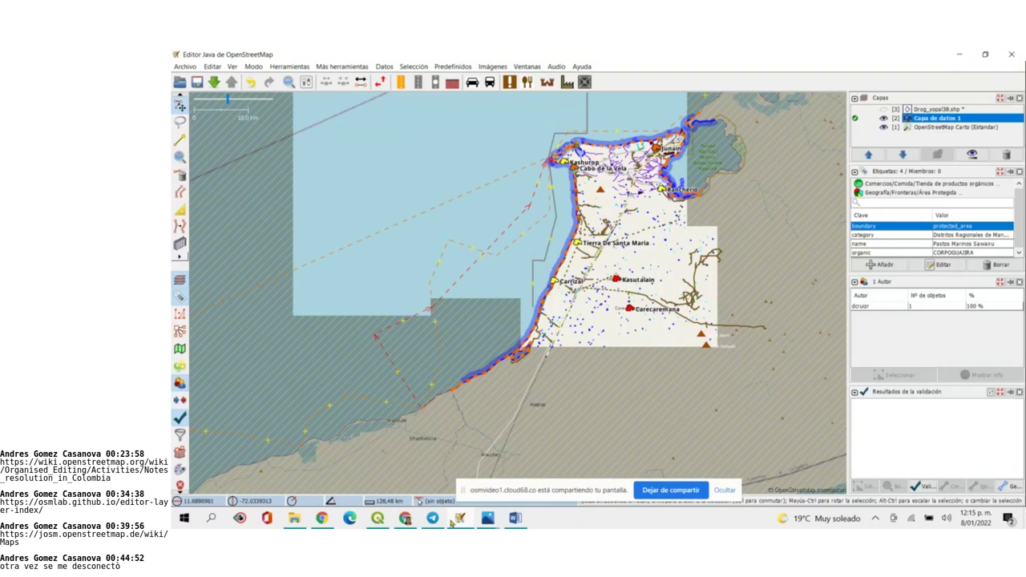
# Dismiss the screen-sharing notice covering the JOSM map
pyautogui.moveTo(459, 521)
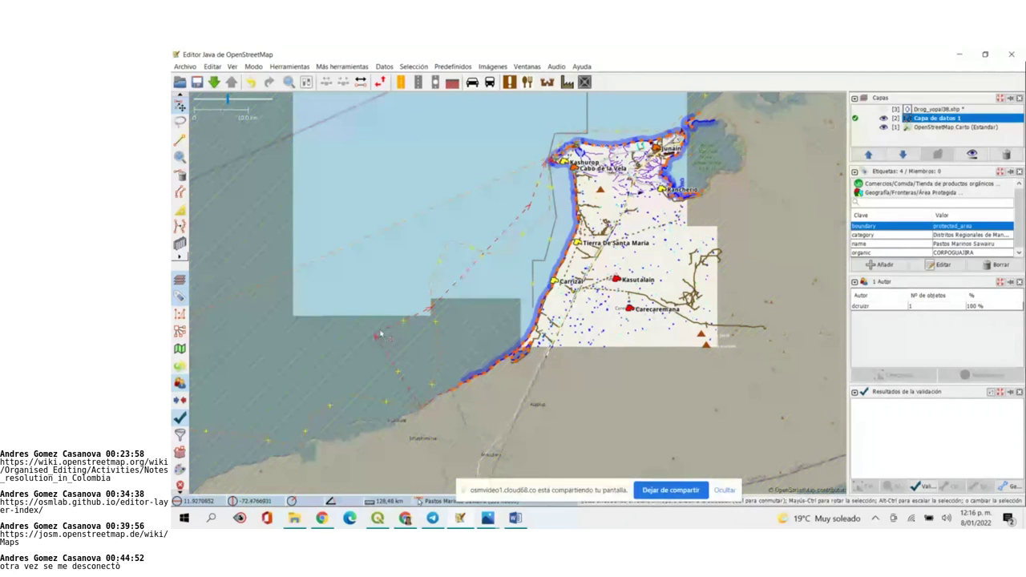
pyautogui.click(725, 492)
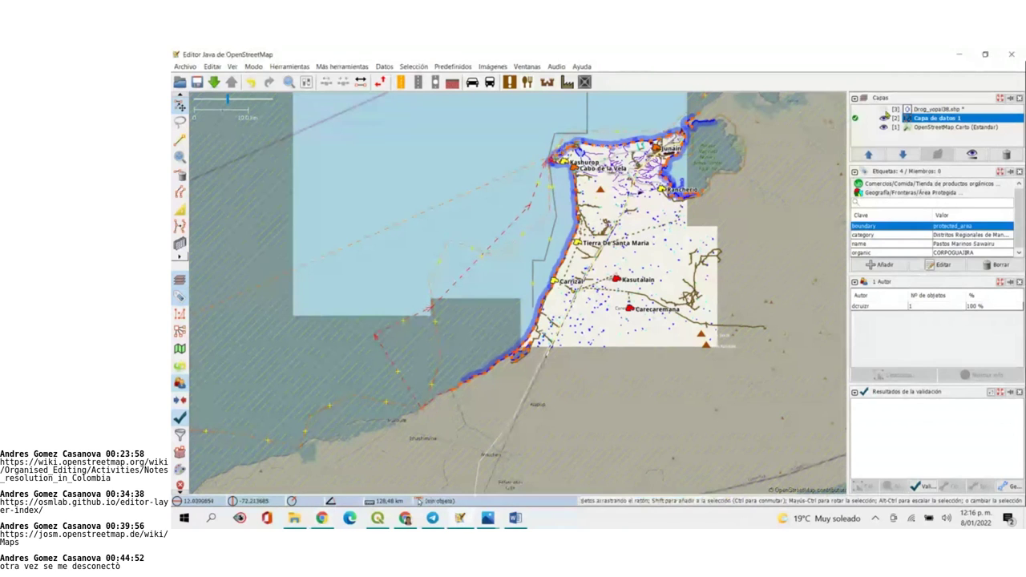
pyautogui.scroll(3, 539, 238)
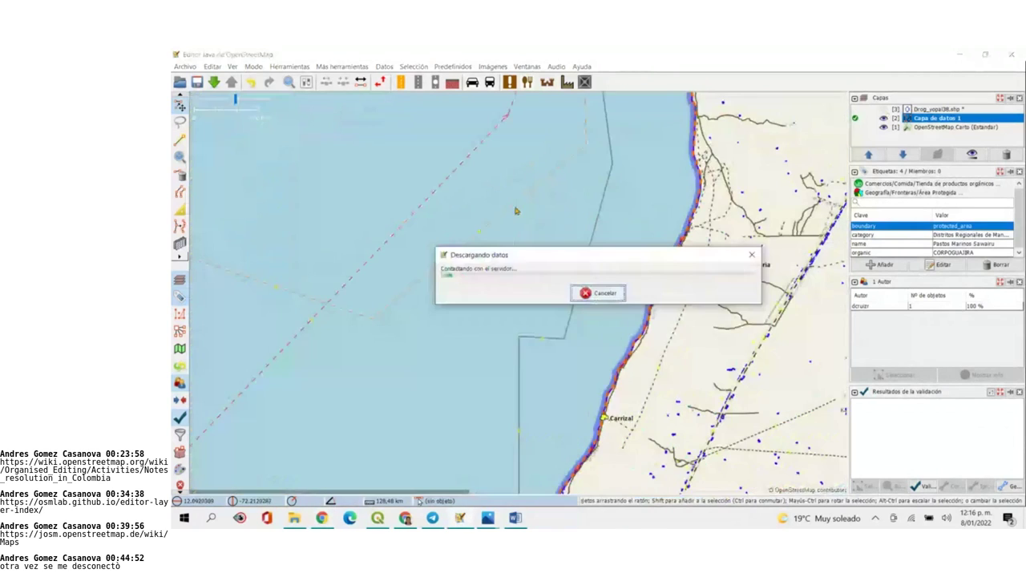
# Read the tags of the Wayúu and Pastos Marinos Sawairu protected areas, then switch to BigBlueButton
pyautogui.click(515, 206)
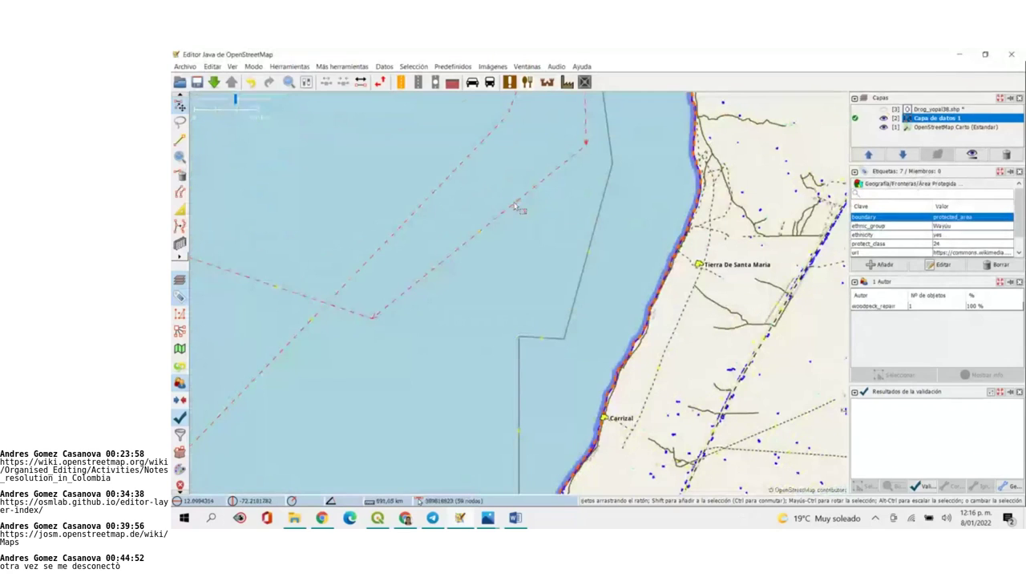
pyautogui.scroll(-2, 514, 206)
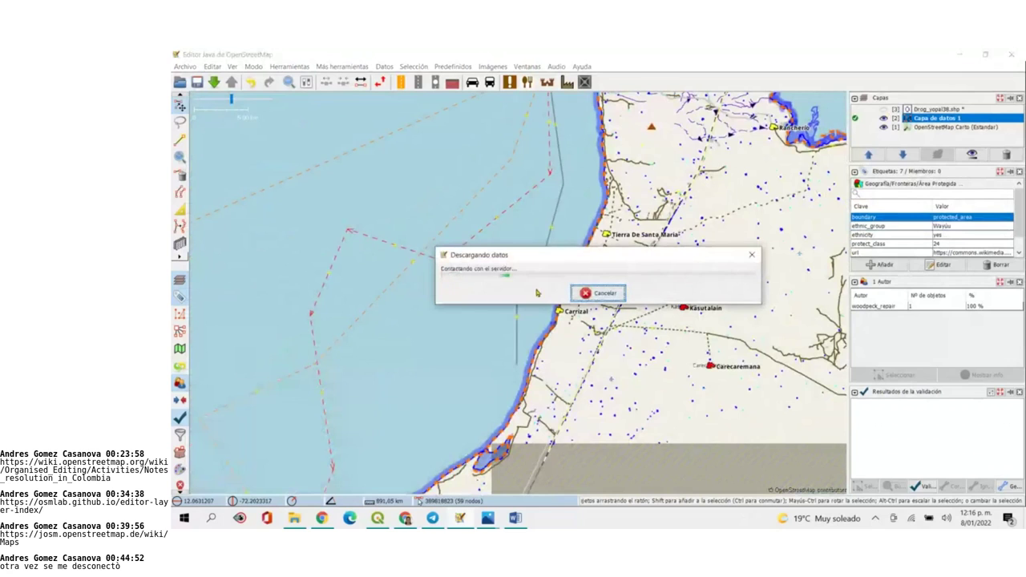
pyautogui.click(394, 293)
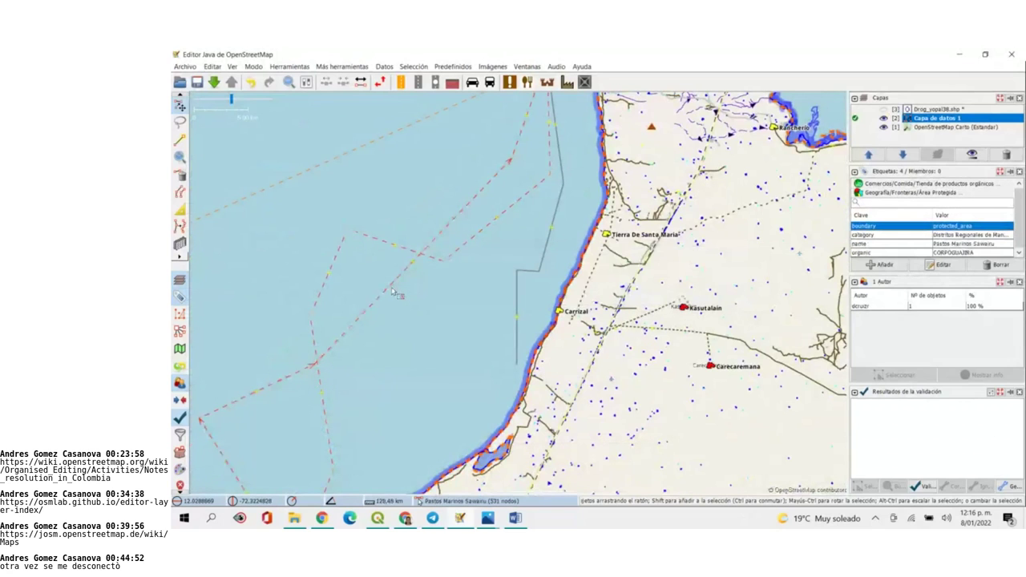
pyautogui.scroll(-2, 395, 293)
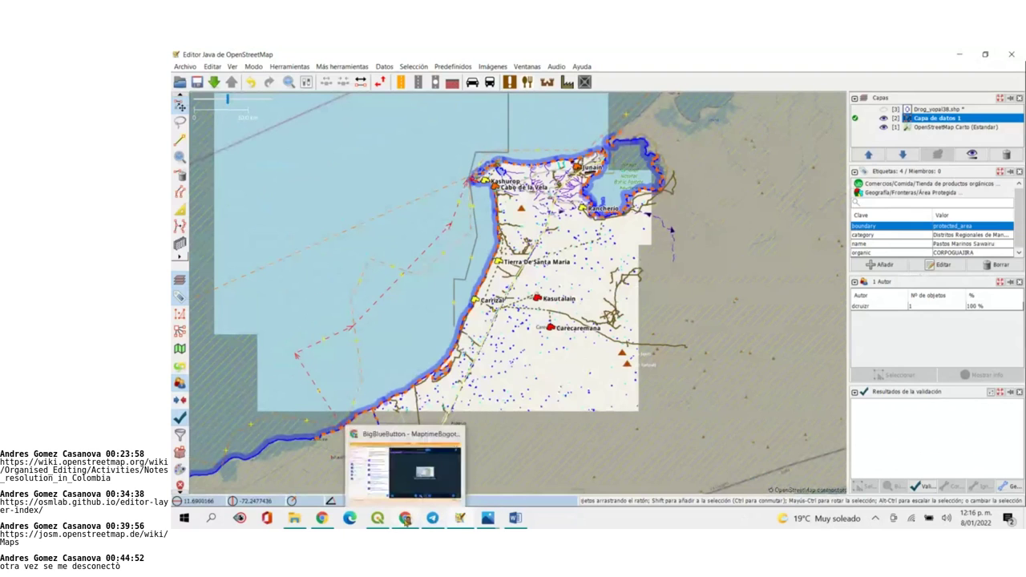
pyautogui.click(409, 498)
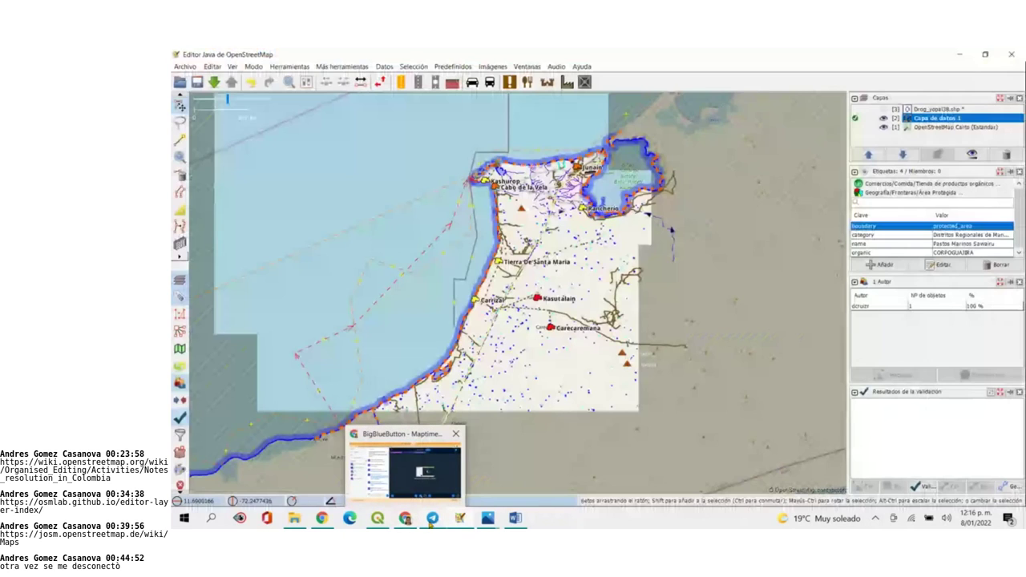
# Go from the BigBlueButton Chrome window back to the JOSM La Guajira map
pyautogui.moveTo(515, 519)
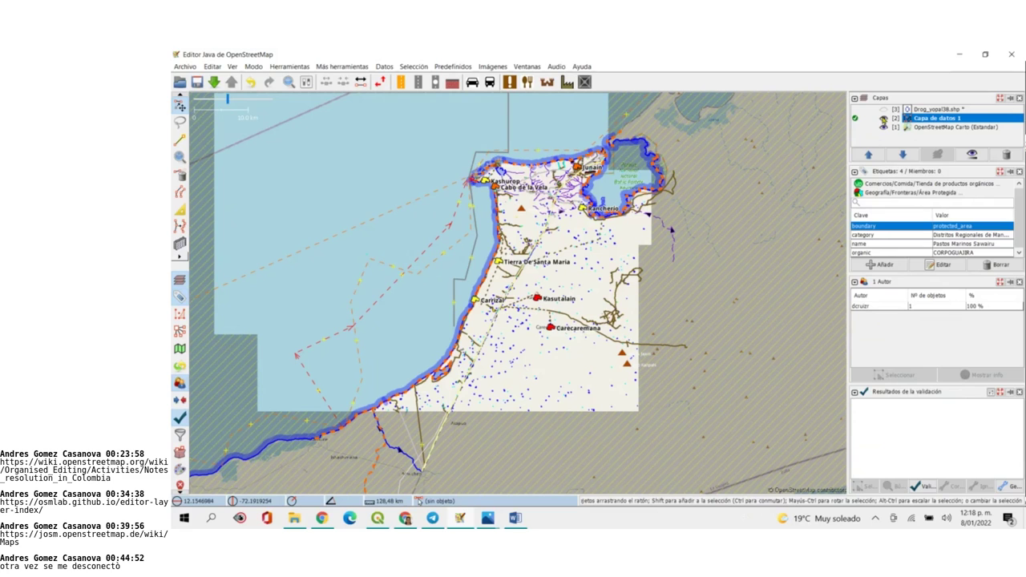
# Compare the map with Capa de datos 1 hidden and shown, then inspect the Pastos Marinos Sawairu sea boundary
pyautogui.click(883, 118)
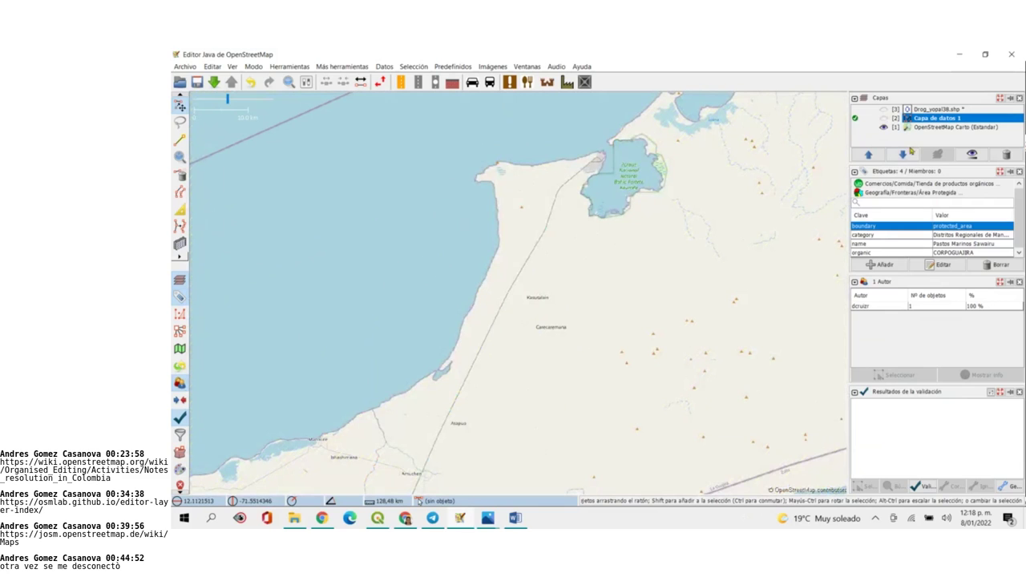
pyautogui.click(883, 118)
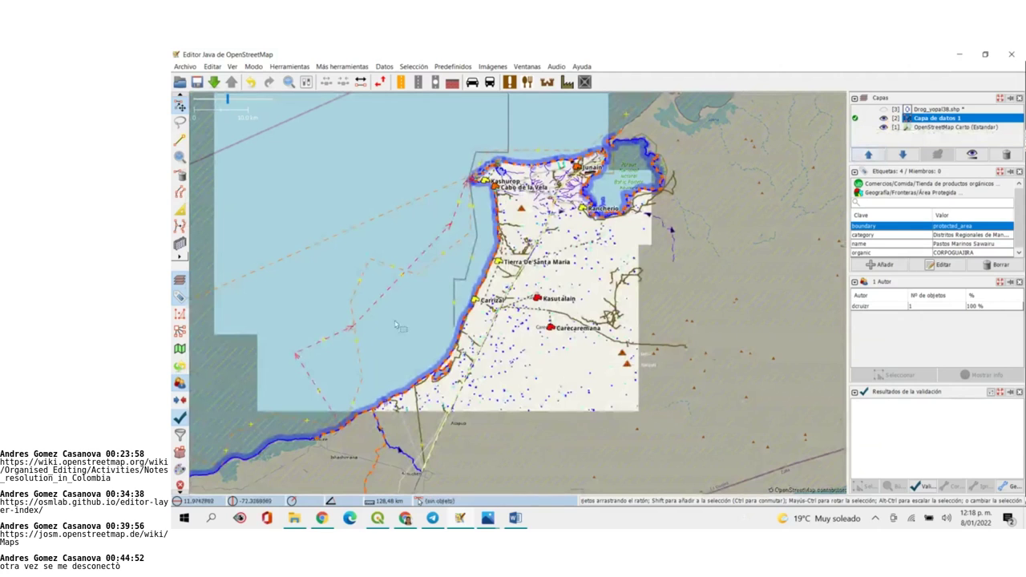
pyautogui.click(413, 282)
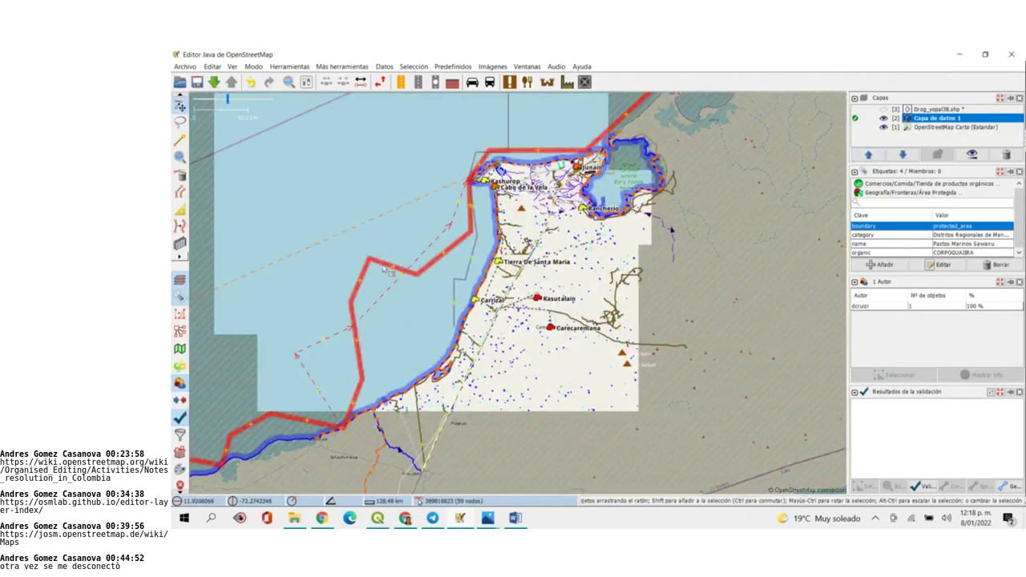
pyautogui.scroll(-4, 388, 271)
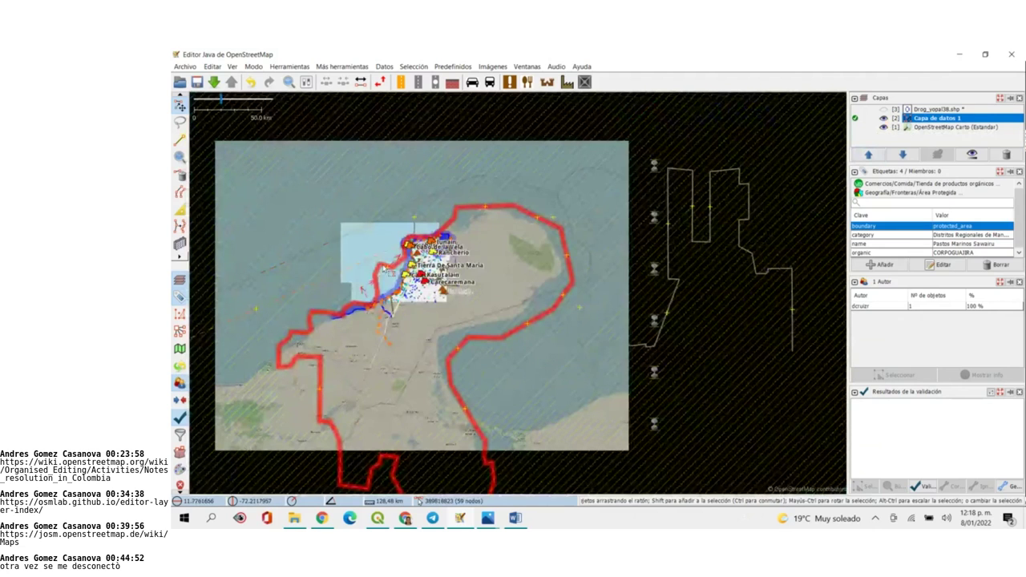
pyautogui.scroll(5, 388, 271)
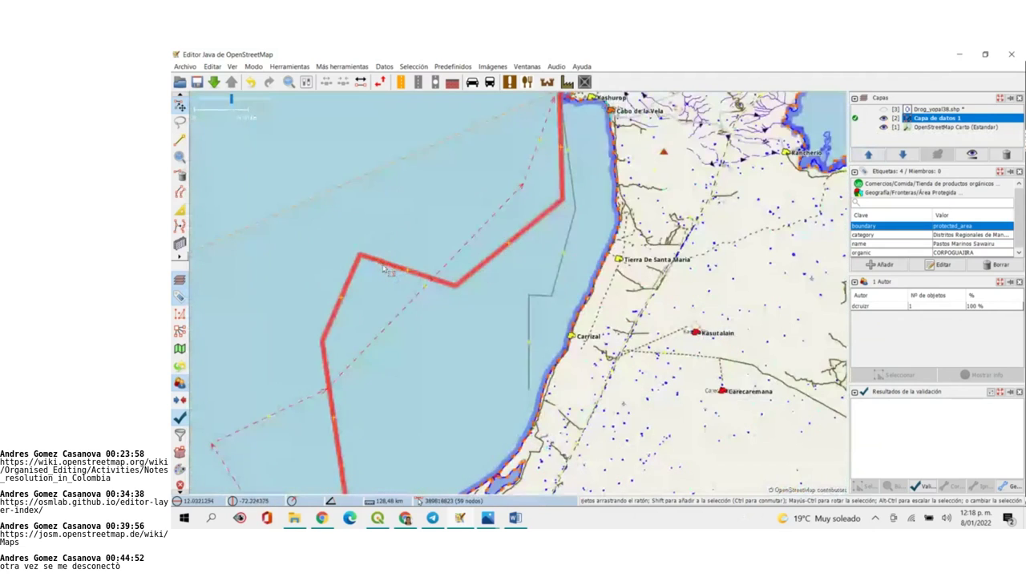
pyautogui.click(446, 375)
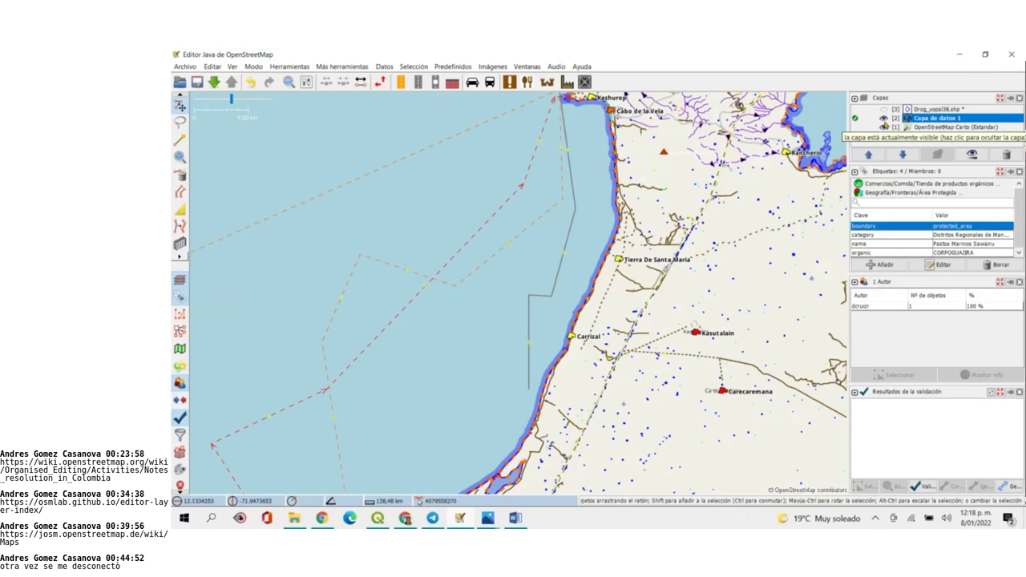
# Toggle Capa de datos 1 and OpenStreetMap Carto visibility, leaving only the Carto base map shown
pyautogui.click(883, 118)
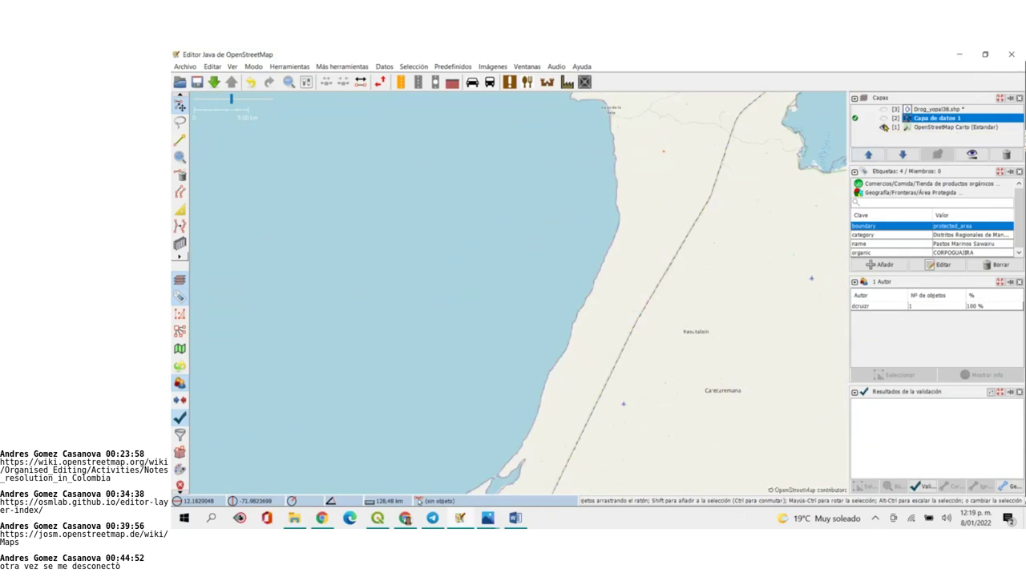
pyautogui.click(883, 118)
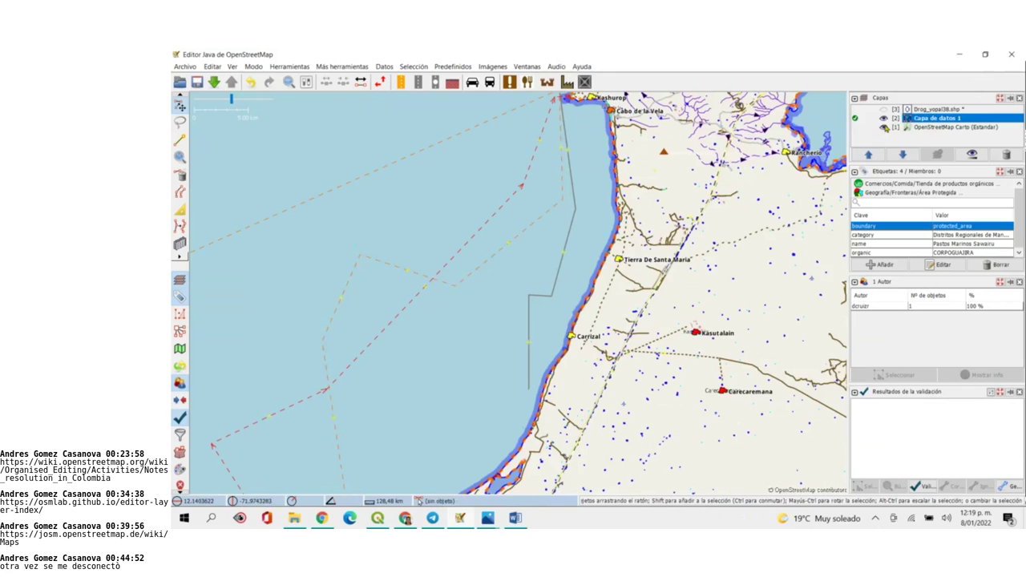
pyautogui.click(885, 128)
pyautogui.click(884, 127)
pyautogui.click(884, 127)
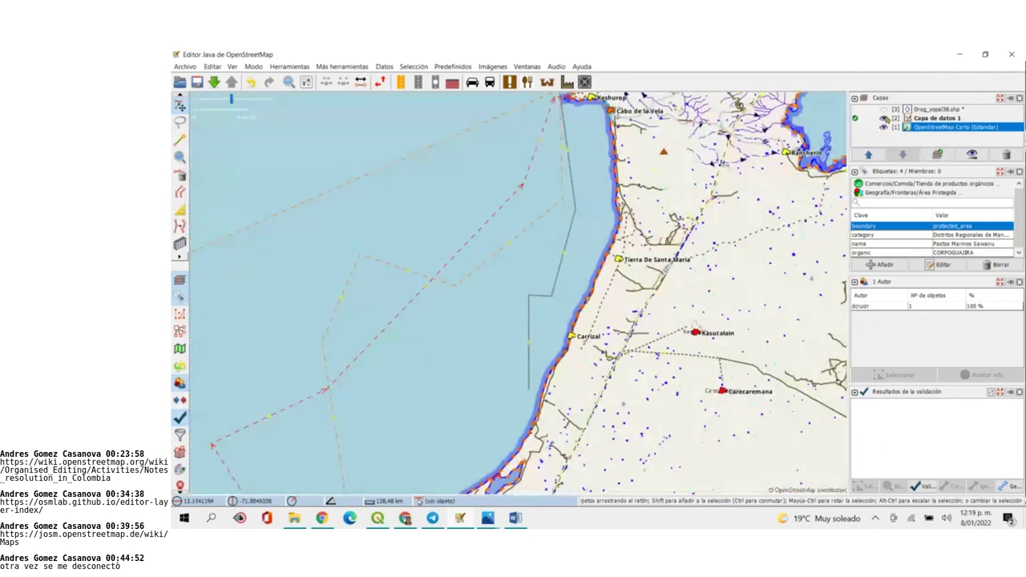
pyautogui.click(885, 118)
# Pan the base map along the coast from Riohacha to Manaure, then show Capa de datos 1 again
pyautogui.scroll(-1, 535, 317)
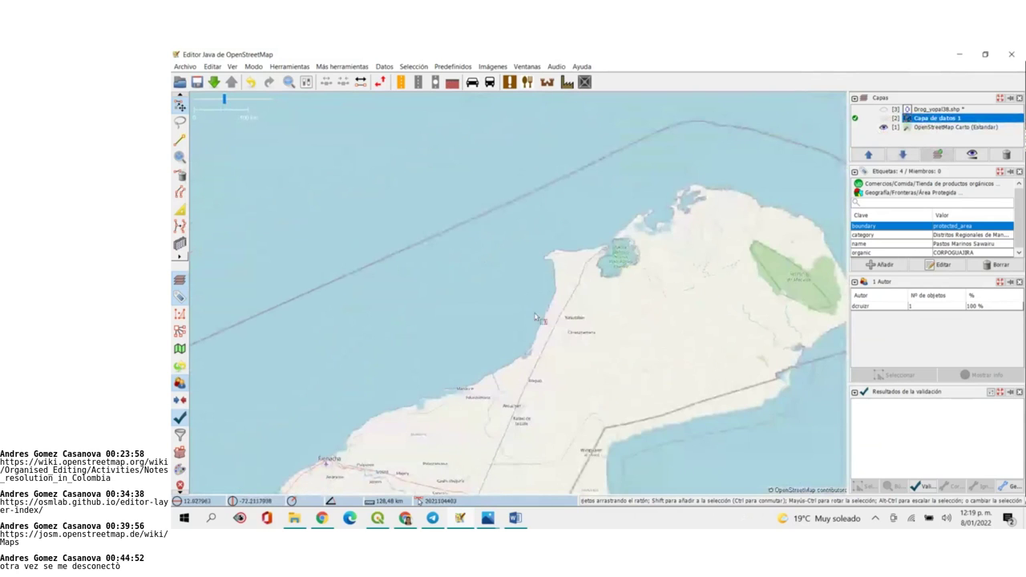
pyautogui.moveTo(554, 359); pyautogui.dragTo(638, 224)
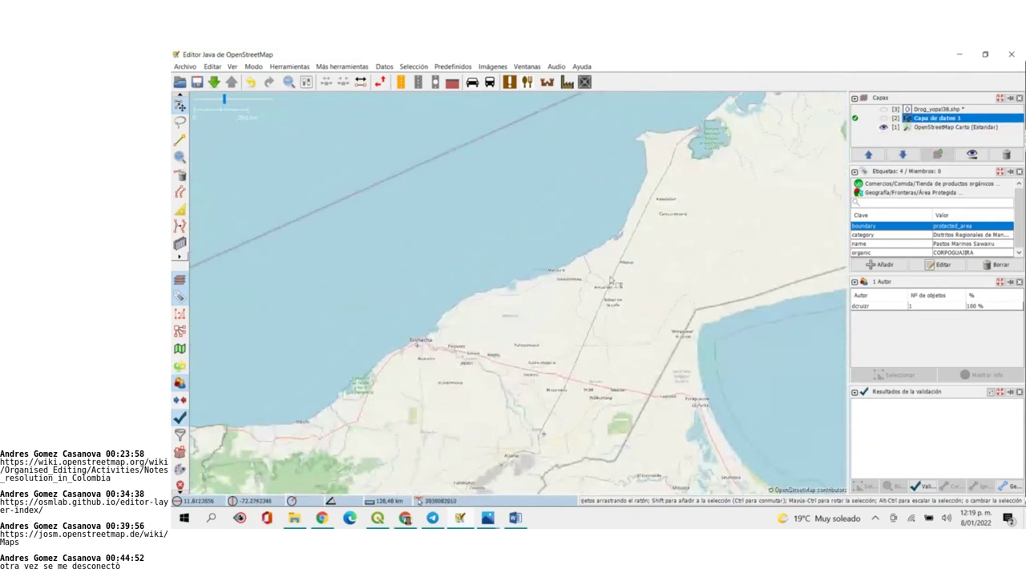
pyautogui.scroll(1, 611, 280)
pyautogui.scroll(1, 619, 194)
pyautogui.scroll(-1, 619, 195)
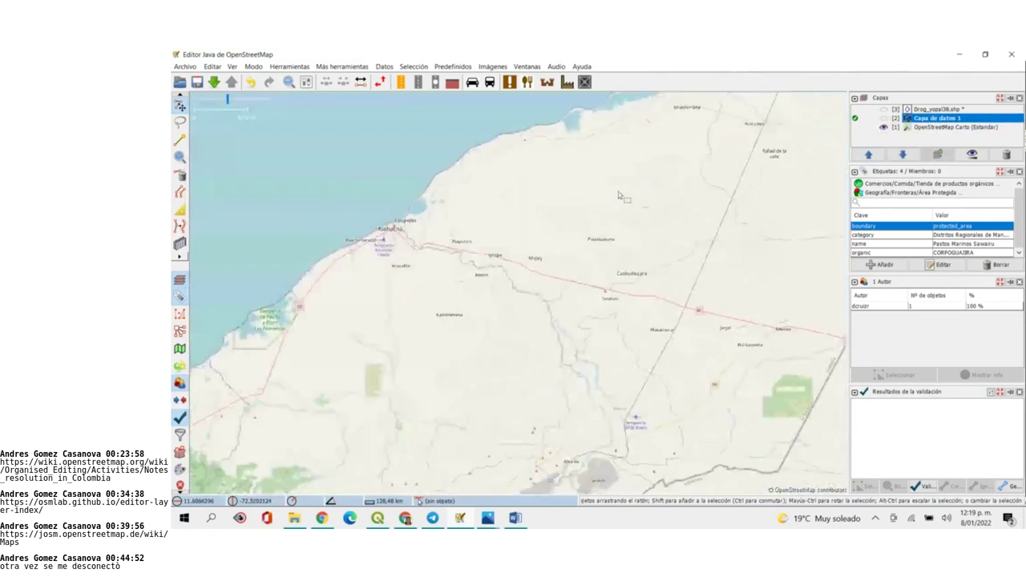
pyautogui.moveTo(618, 195); pyautogui.dragTo(574, 332)
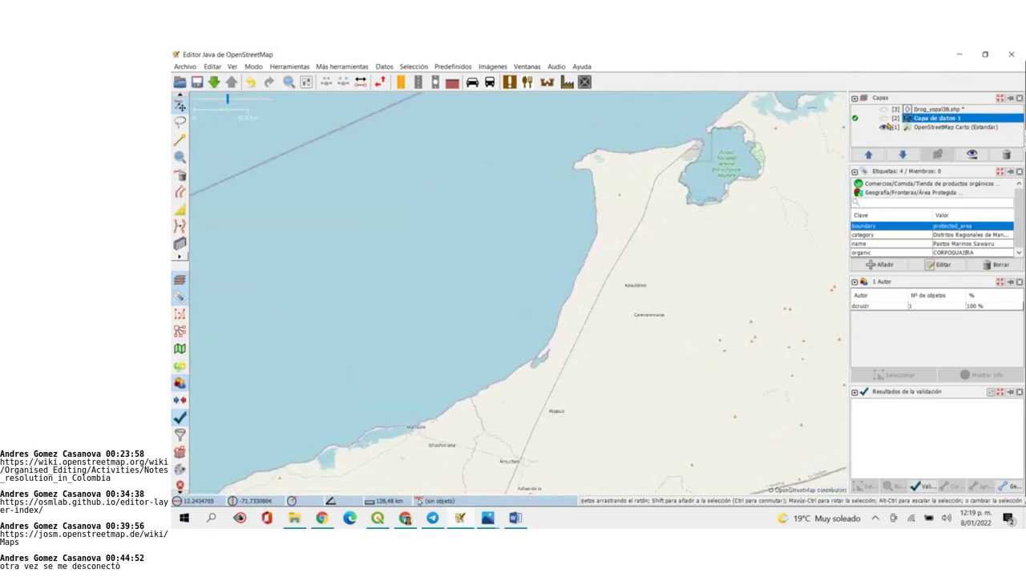
pyautogui.click(884, 118)
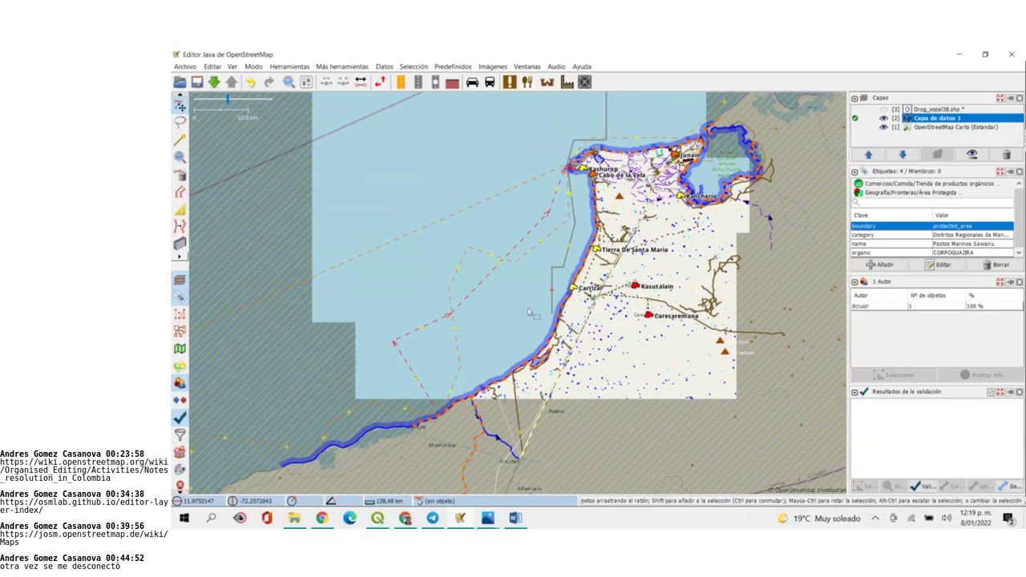
# Run Validar on the downloaded La Guajira data layer
pyautogui.click(928, 486)
pyautogui.scroll(-2, 644, 281)
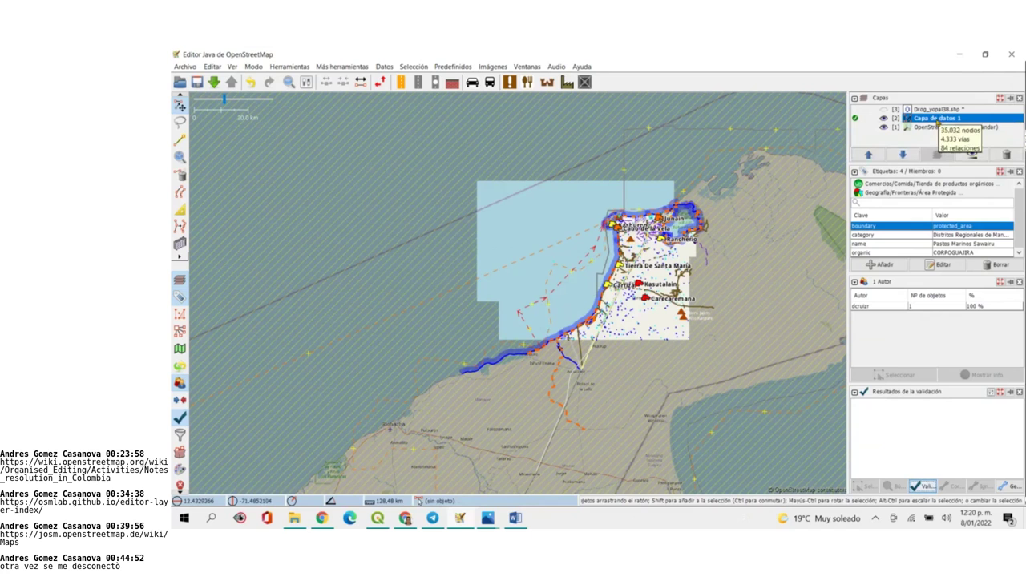
# Zoom in and select the Musichi protected area boundary to read its tags
pyautogui.scroll(3, 464, 378)
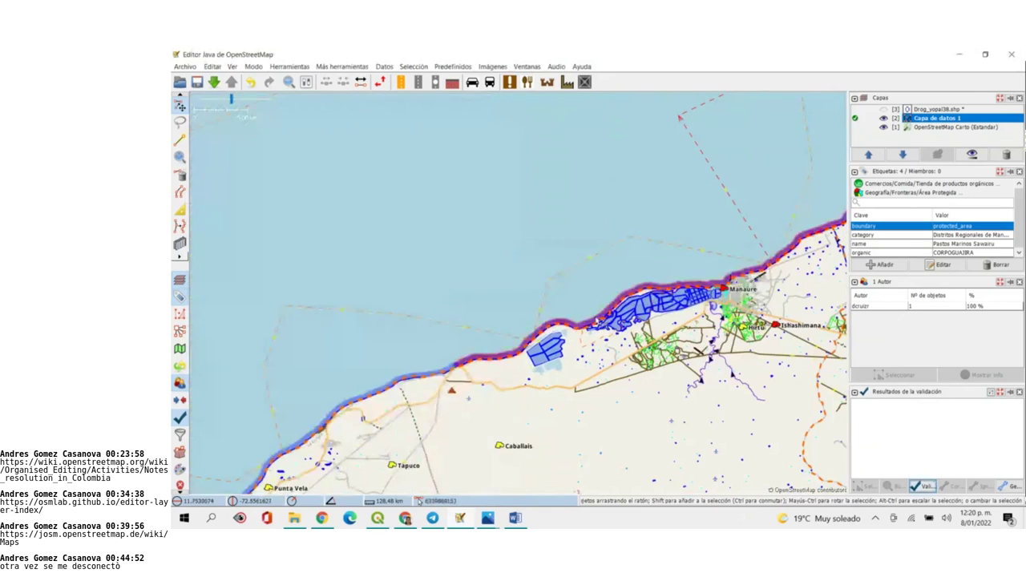
pyautogui.scroll(3, 609, 312)
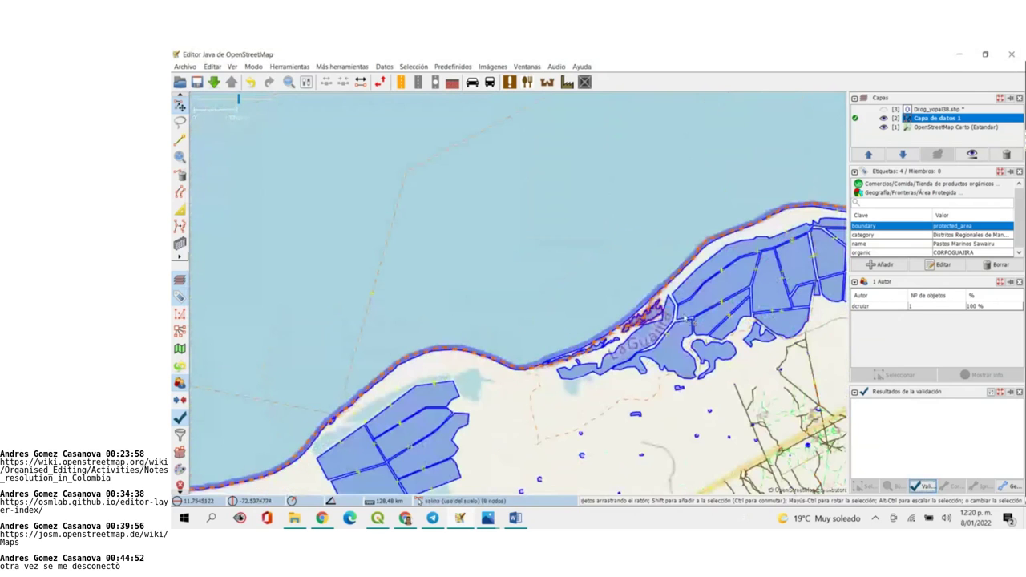
pyautogui.click(642, 401)
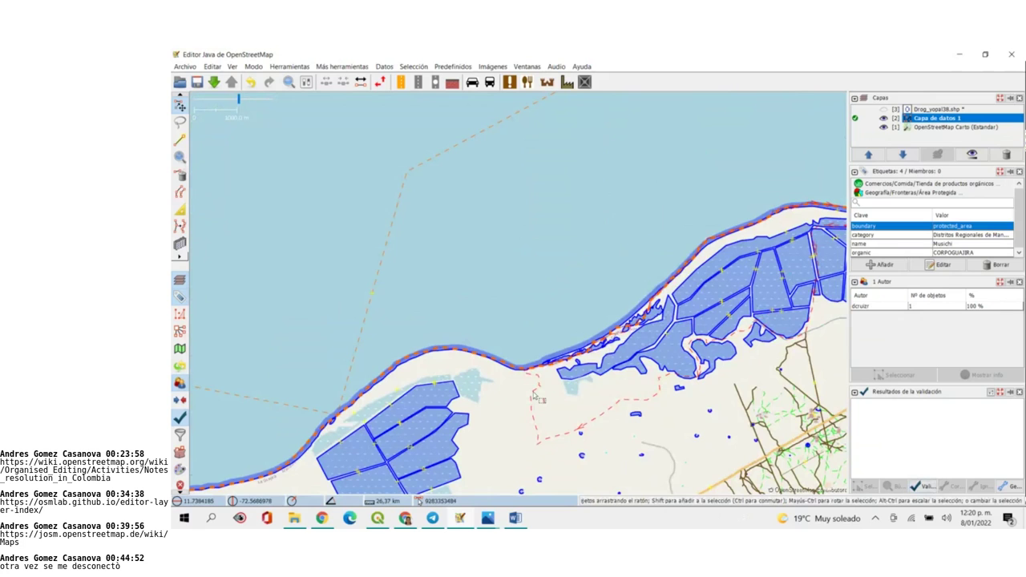
# Centre the La Guajira protected-area data on the map and zoom in to the 20 km scale
pyautogui.scroll(-2, 534, 395)
pyautogui.scroll(-2, 535, 397)
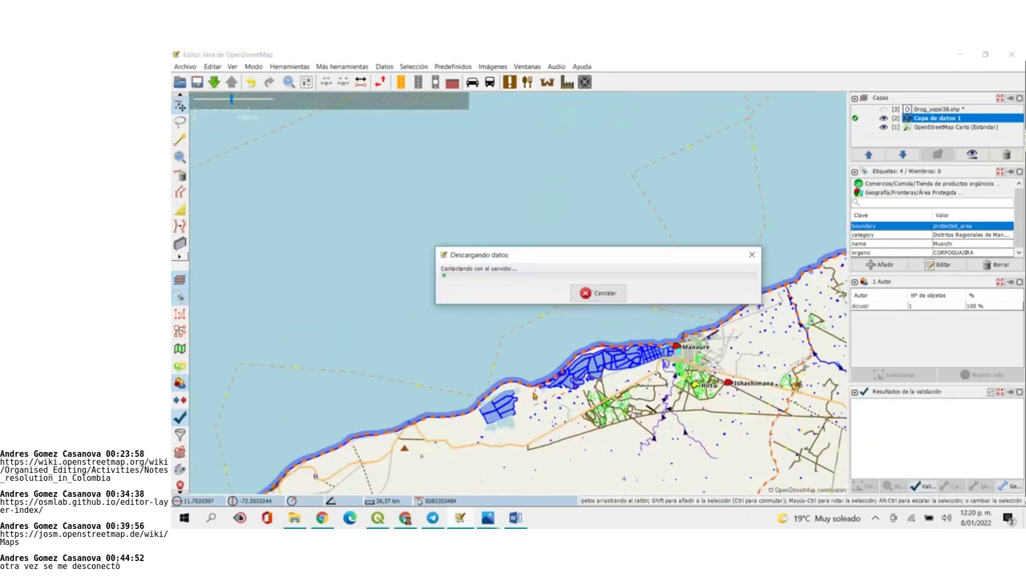
pyautogui.scroll(-2, 756, 266)
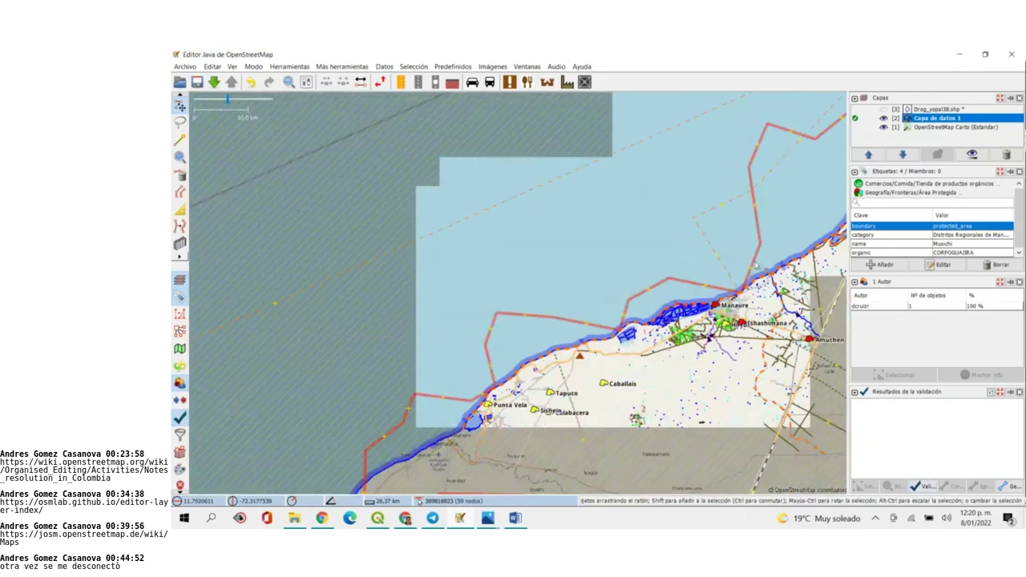
pyautogui.scroll(-2, 757, 266)
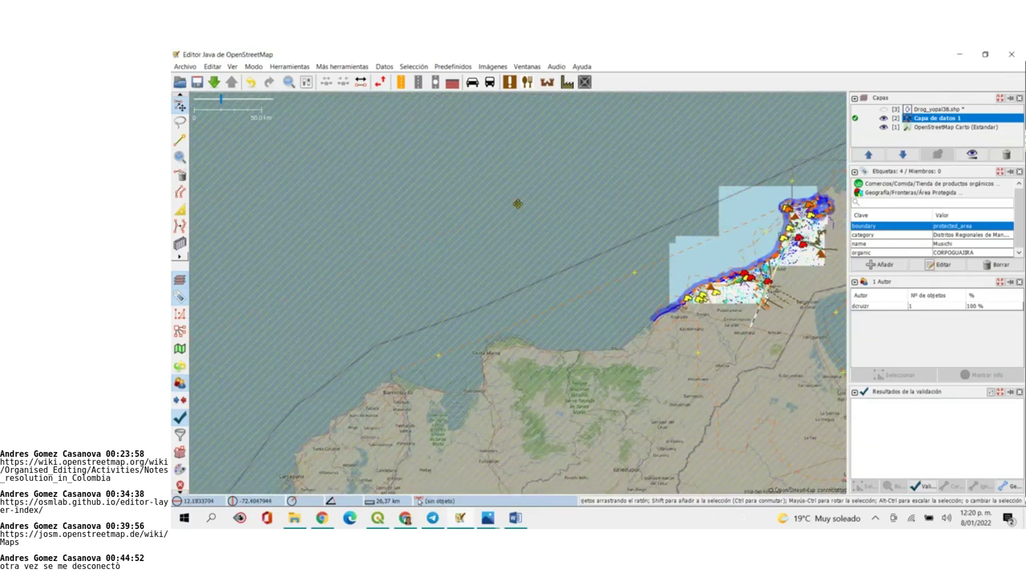
pyautogui.moveTo(752, 192); pyautogui.dragTo(474, 238)
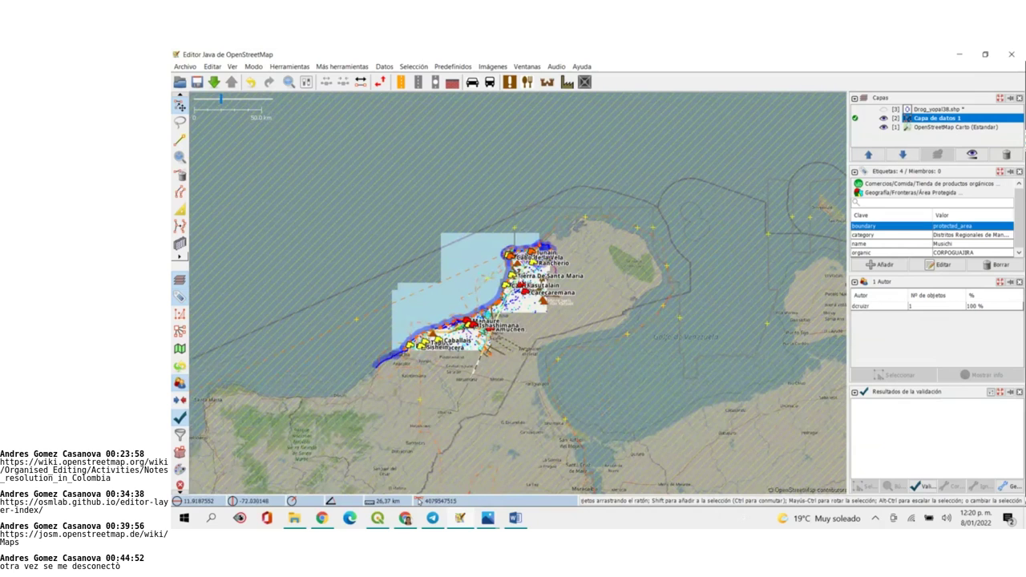
pyautogui.scroll(2, 529, 279)
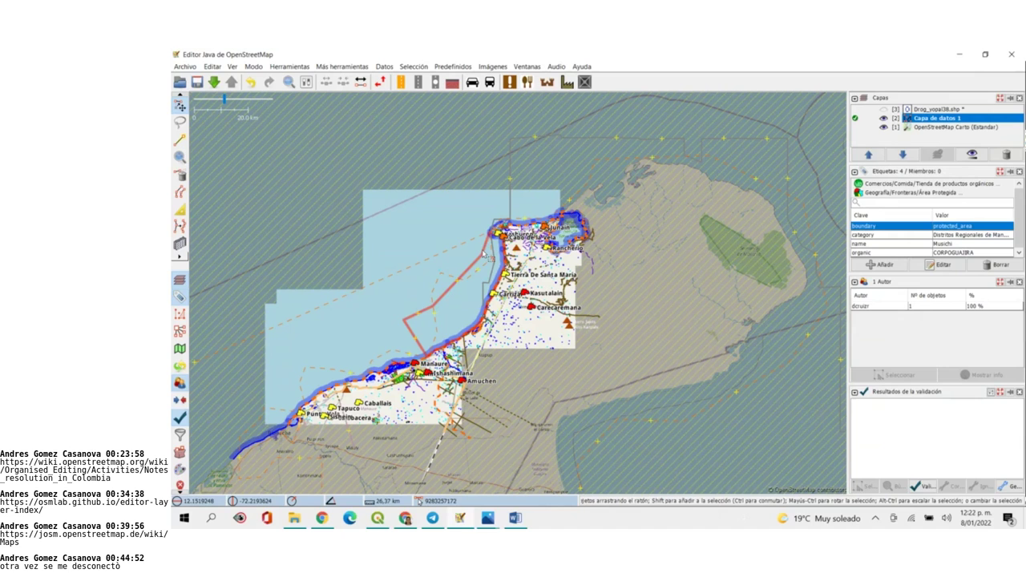
pyautogui.click(400, 519)
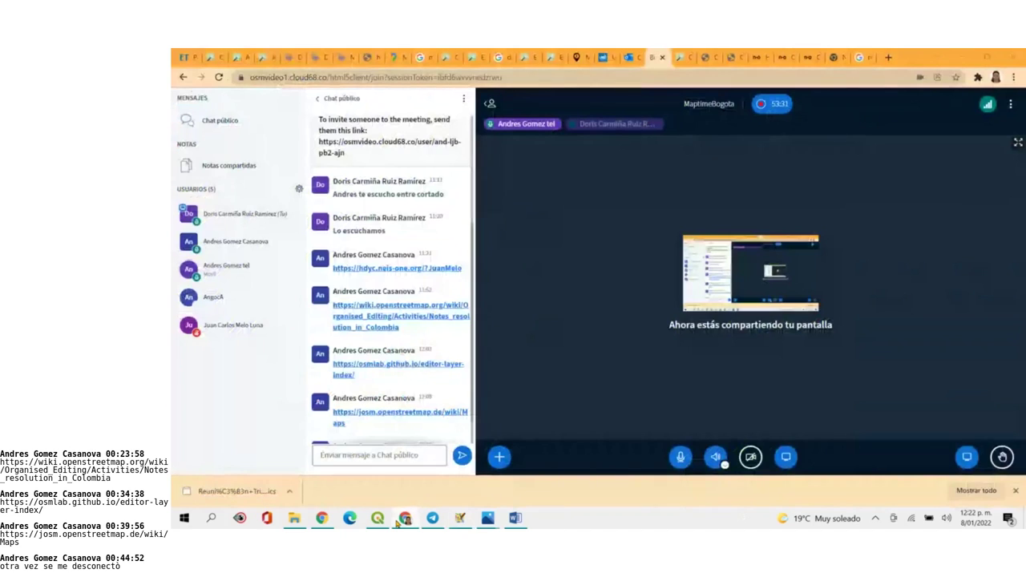
# Return to the BigBlueButton meeting and open the boundary=protected_area wiki link from the public chat
pyautogui.click(399, 522)
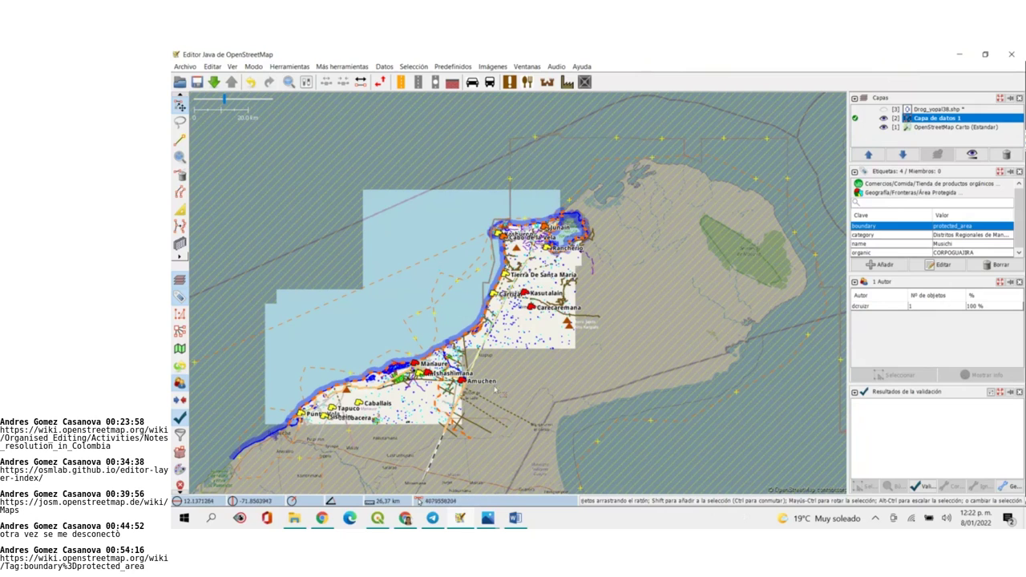
pyautogui.moveTo(405, 519)
pyautogui.click(398, 481)
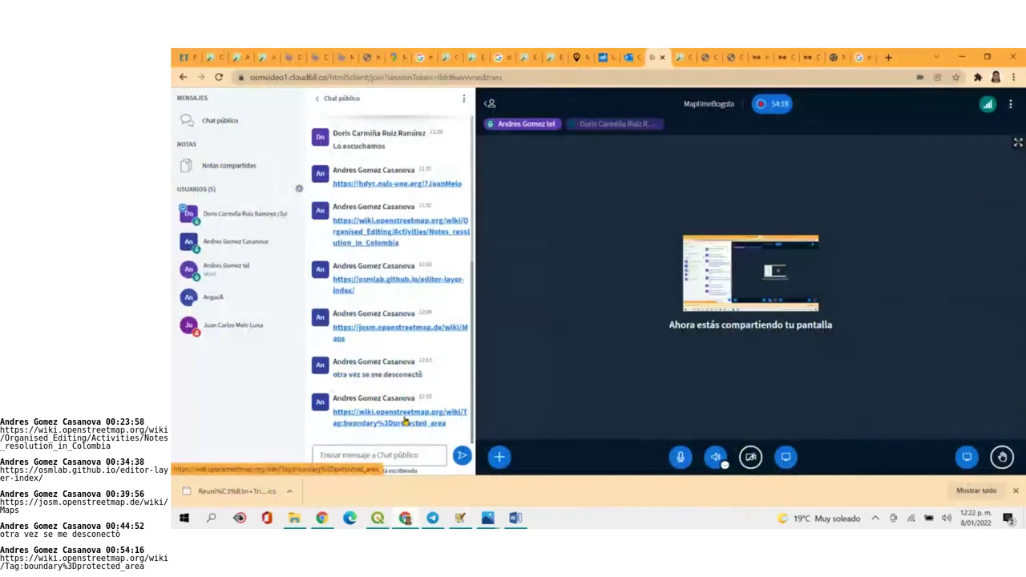
pyautogui.click(405, 420)
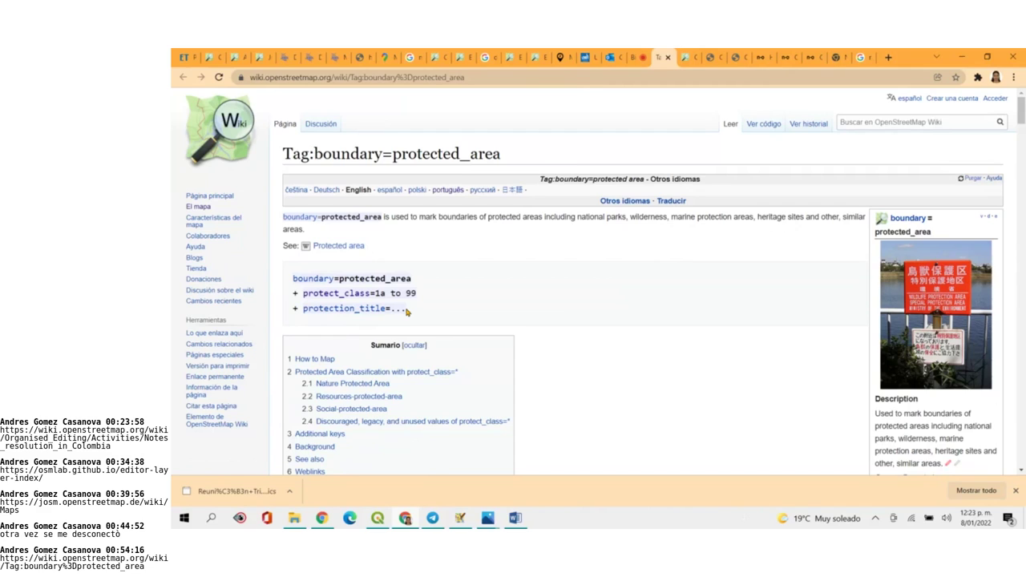
# Follow the protect_class link on the Tag:boundary=protected_area wiki page
pyautogui.click(341, 294)
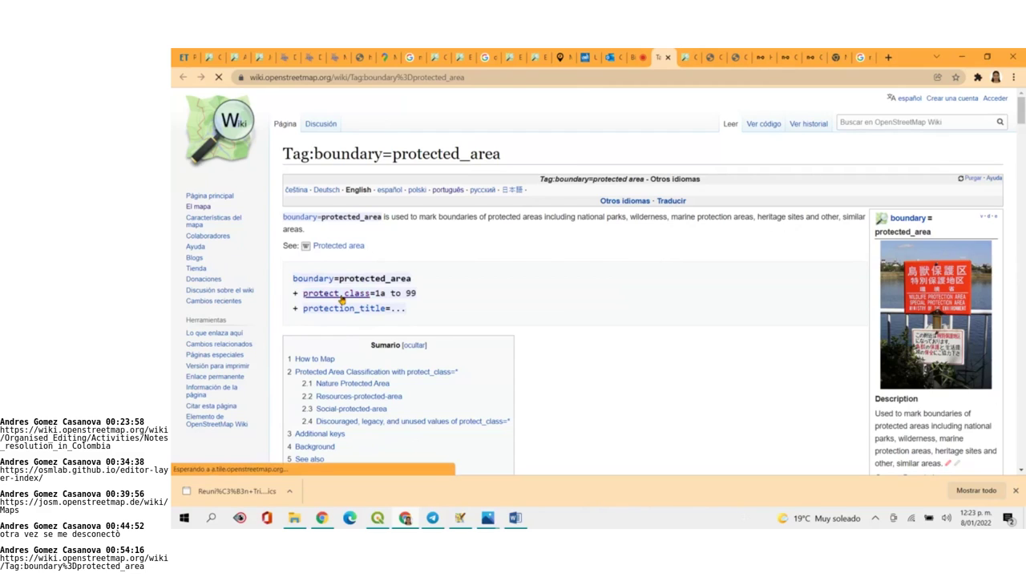
pyautogui.click(367, 296)
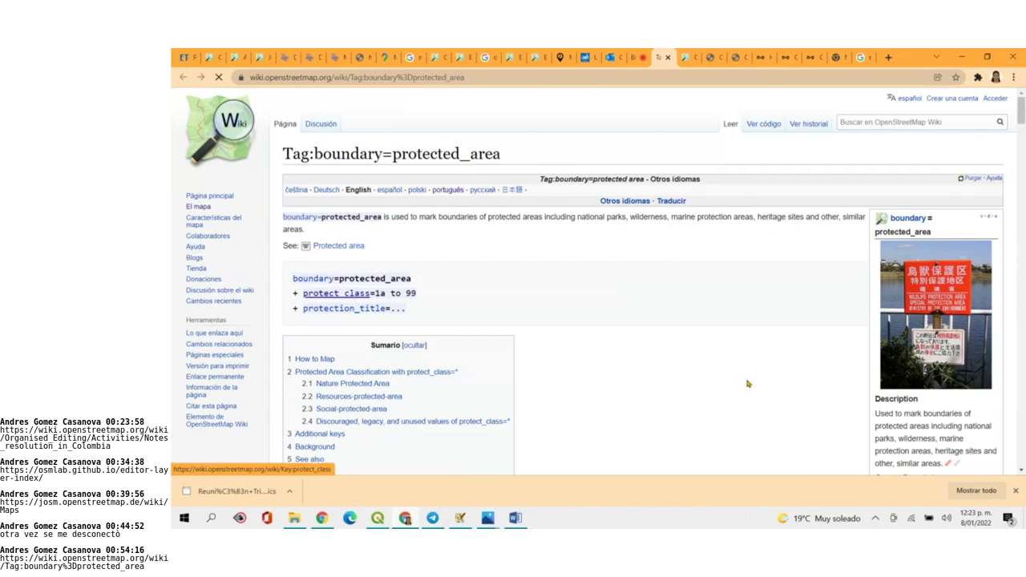
pyautogui.click(337, 295)
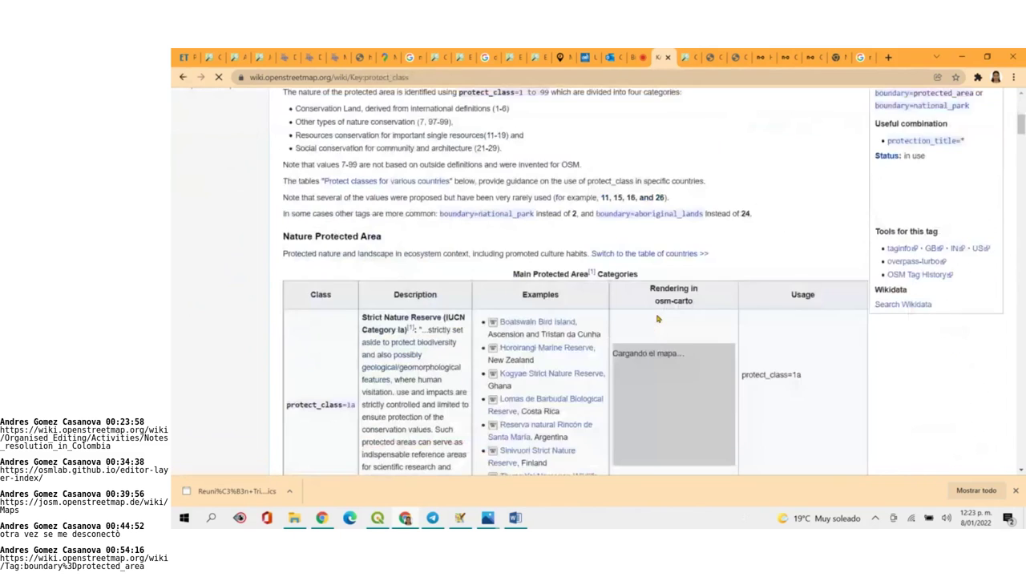
# Scroll Key:protect_class through the main categories to the other categories table with protect_class=7 and 97
pyautogui.scroll(-5, 657, 319)
pyautogui.scroll(5, 658, 319)
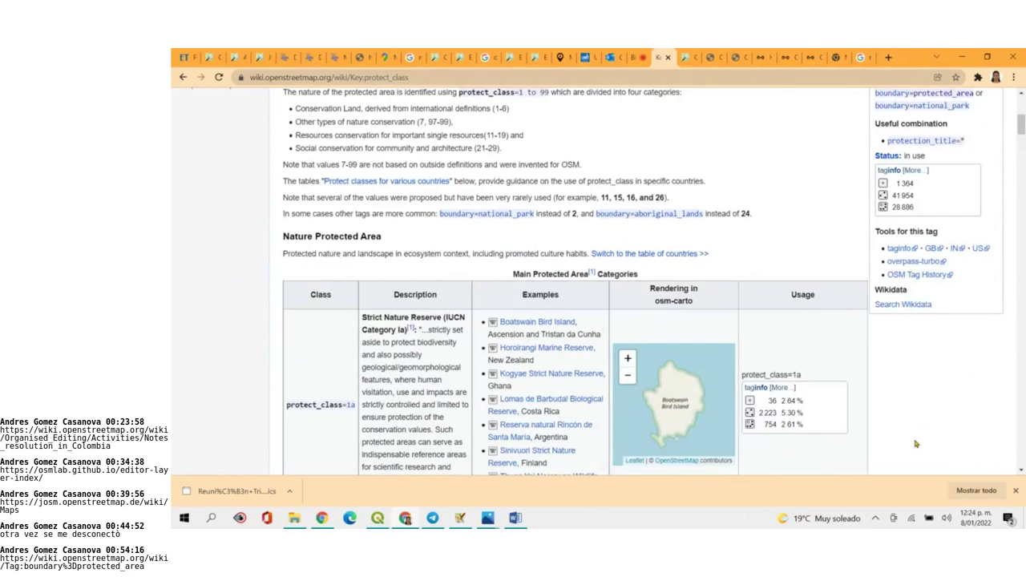
pyautogui.moveTo(1023, 121); pyautogui.dragTo(1023, 132)
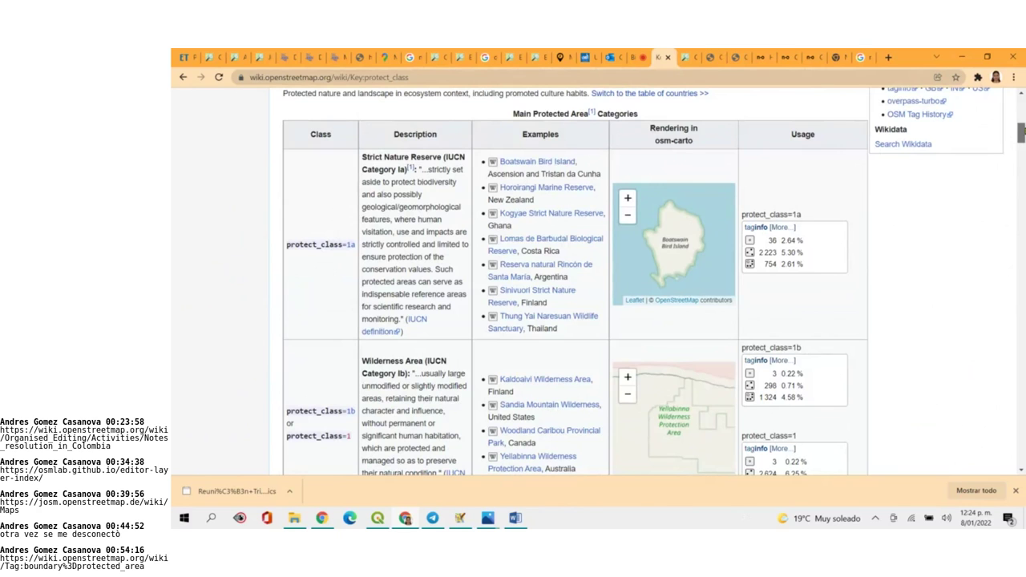
pyautogui.moveTo(1023, 129); pyautogui.dragTo(1022, 145)
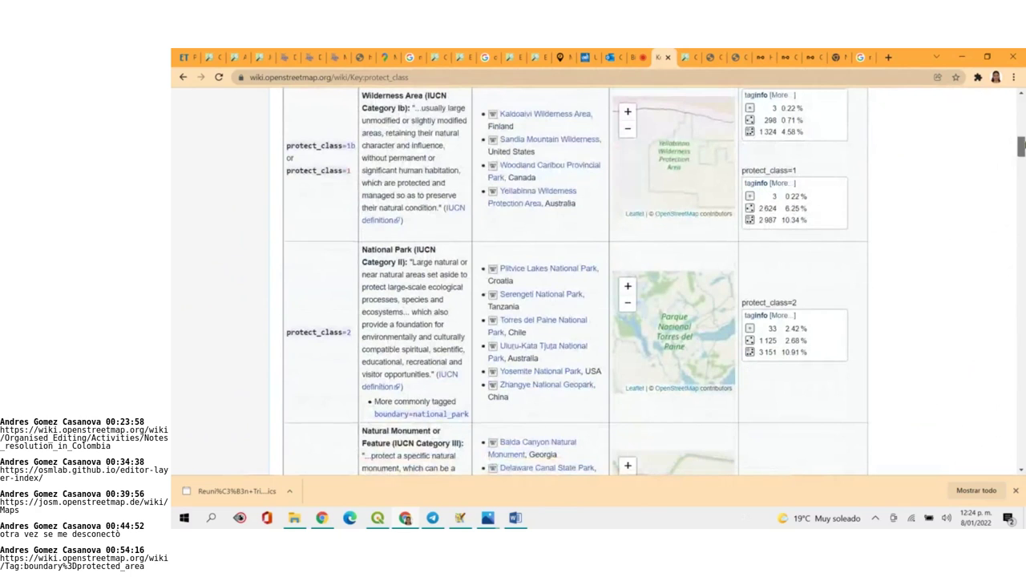
pyautogui.moveTo(1023, 144); pyautogui.dragTo(1023, 153)
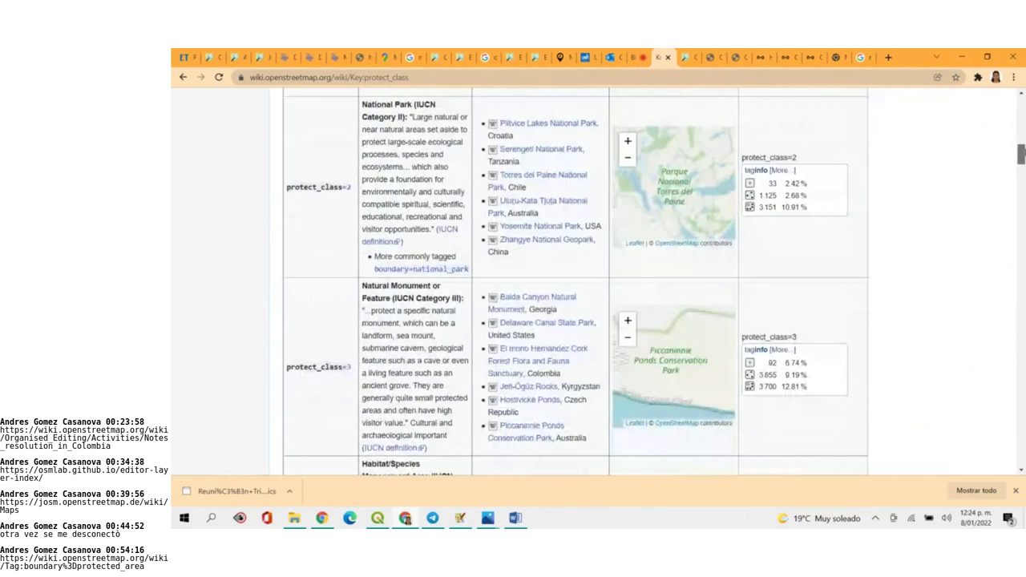
pyautogui.moveTo(1023, 149); pyautogui.dragTo(1022, 193)
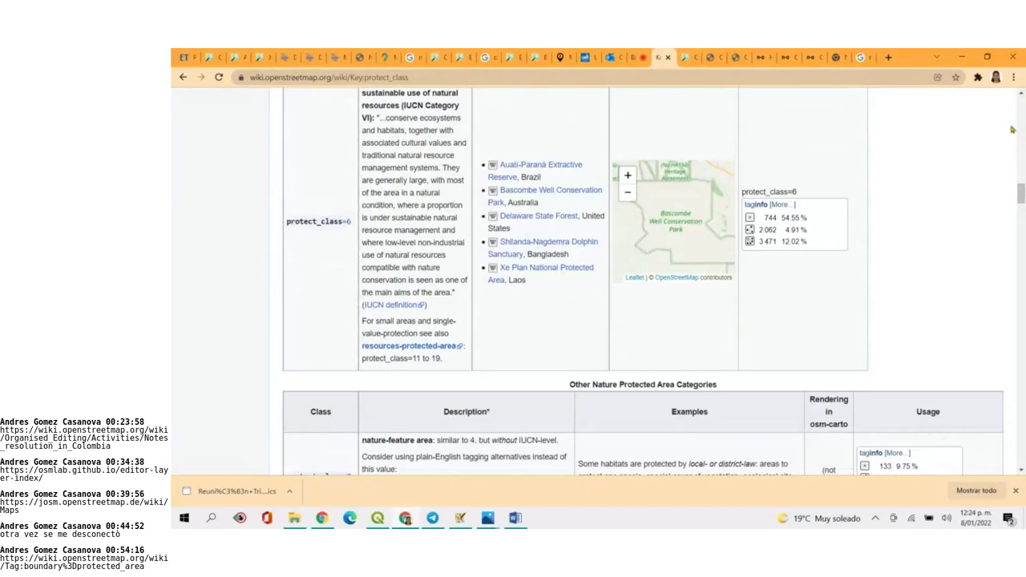
pyautogui.moveTo(1021, 196); pyautogui.dragTo(1022, 197)
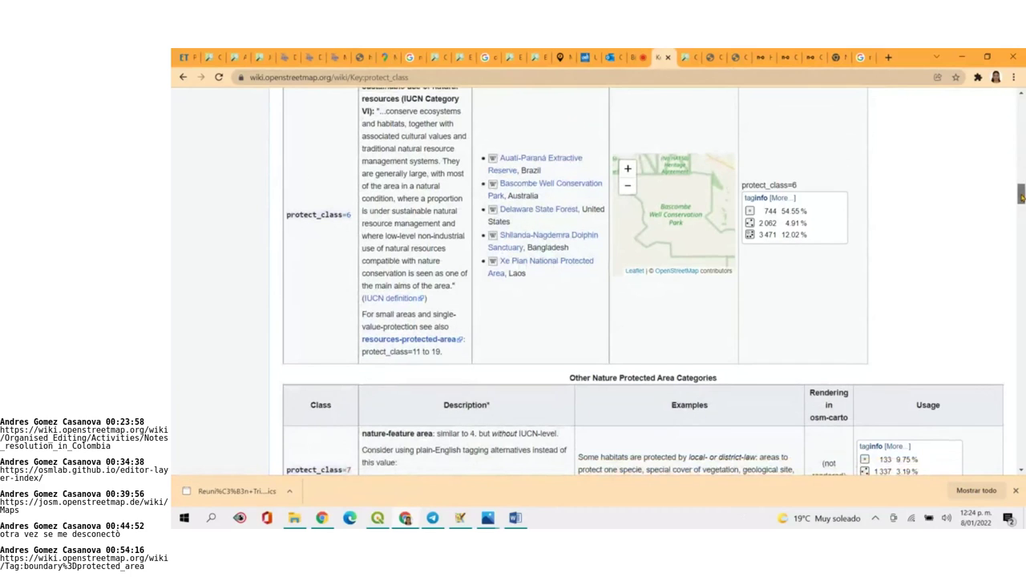
pyautogui.moveTo(1021, 195); pyautogui.dragTo(1021, 194)
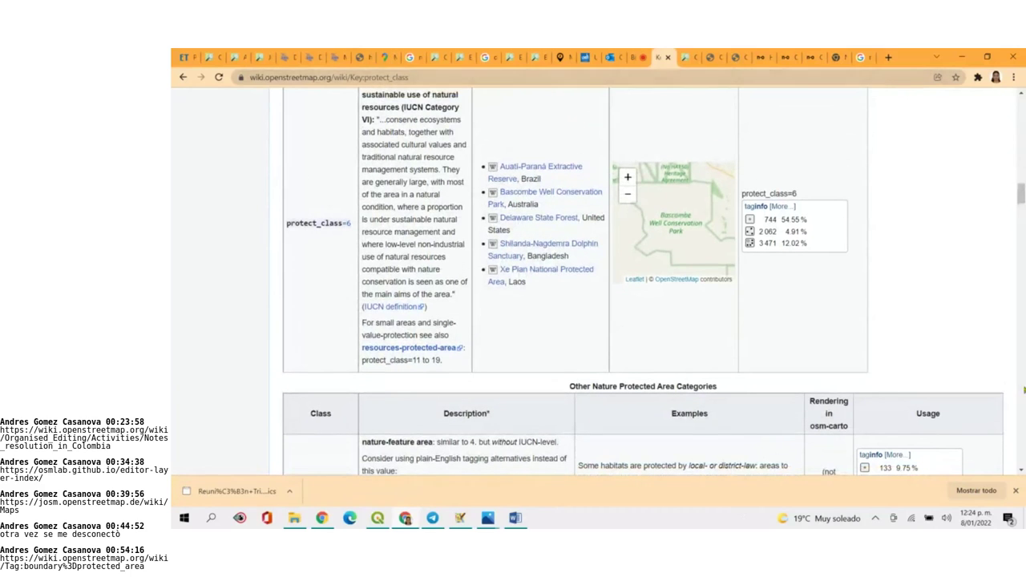
pyautogui.moveTo(1022, 193); pyautogui.dragTo(1021, 207)
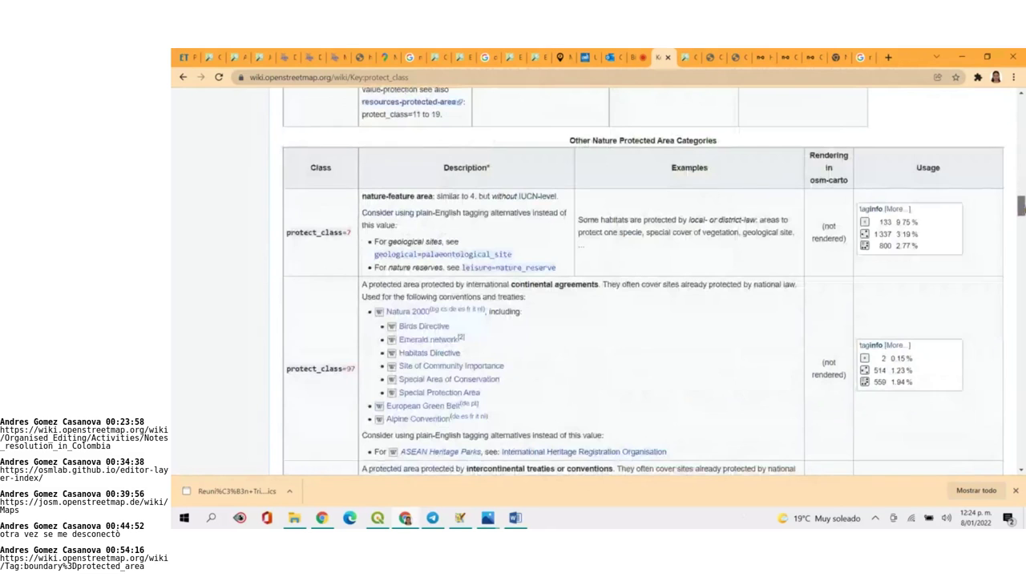
# Scroll to the per-country protect_class table, where Colombia's PNN map to class 2 and PRN to 5
pyautogui.moveTo(1021, 207); pyautogui.dragTo(1021, 249)
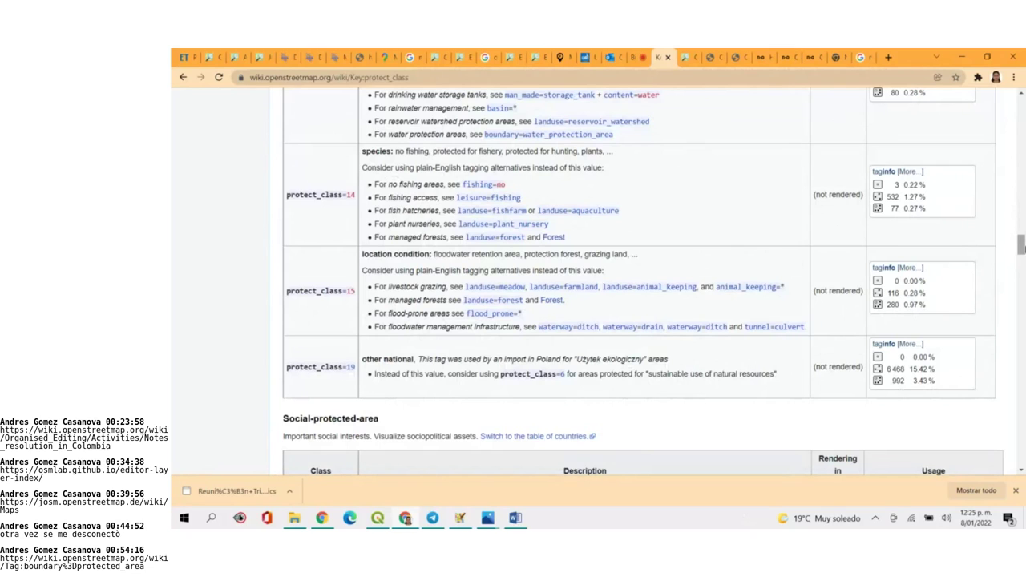
pyautogui.moveTo(1021, 247); pyautogui.dragTo(1009, 159)
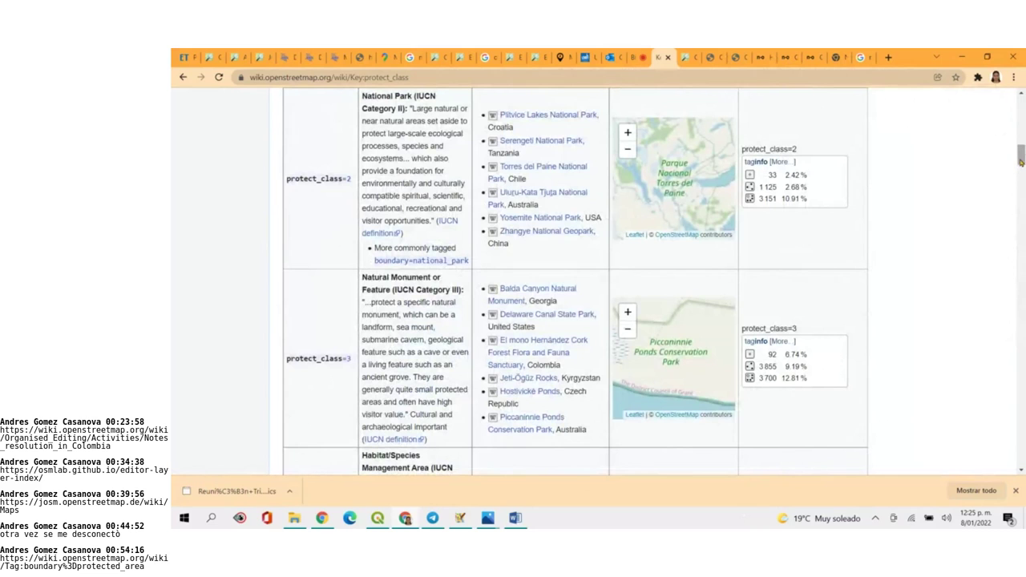
pyautogui.moveTo(1020, 161); pyautogui.dragTo(1021, 126)
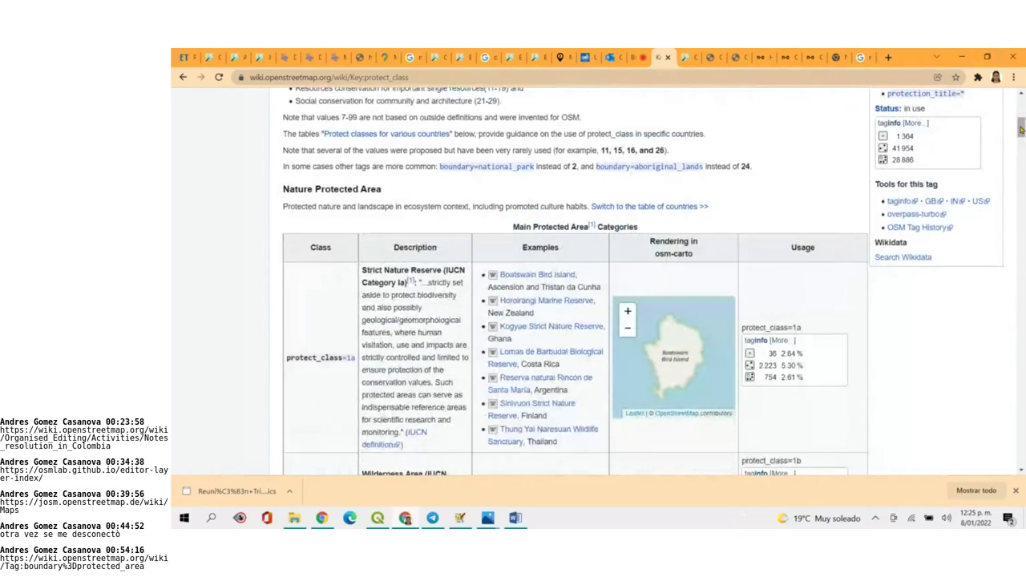
pyautogui.moveTo(1020, 128); pyautogui.dragTo(1022, 342)
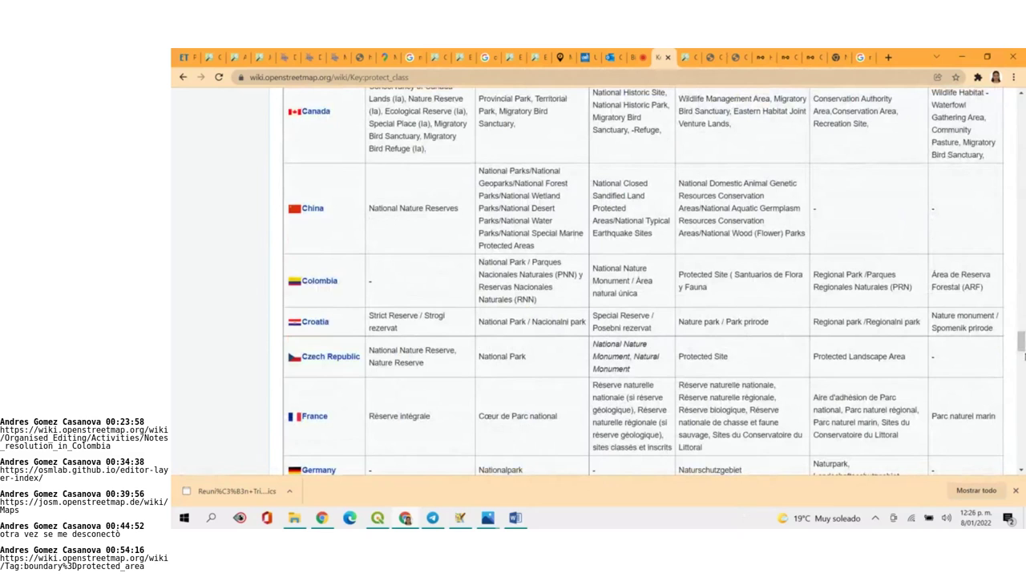
pyautogui.moveTo(1021, 340); pyautogui.dragTo(1022, 348)
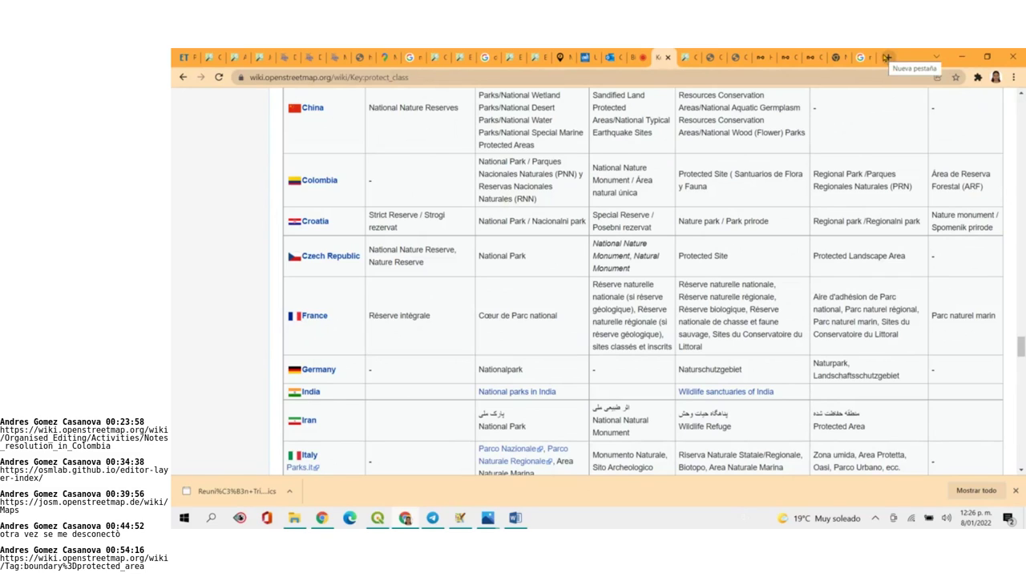
pyautogui.click(886, 58)
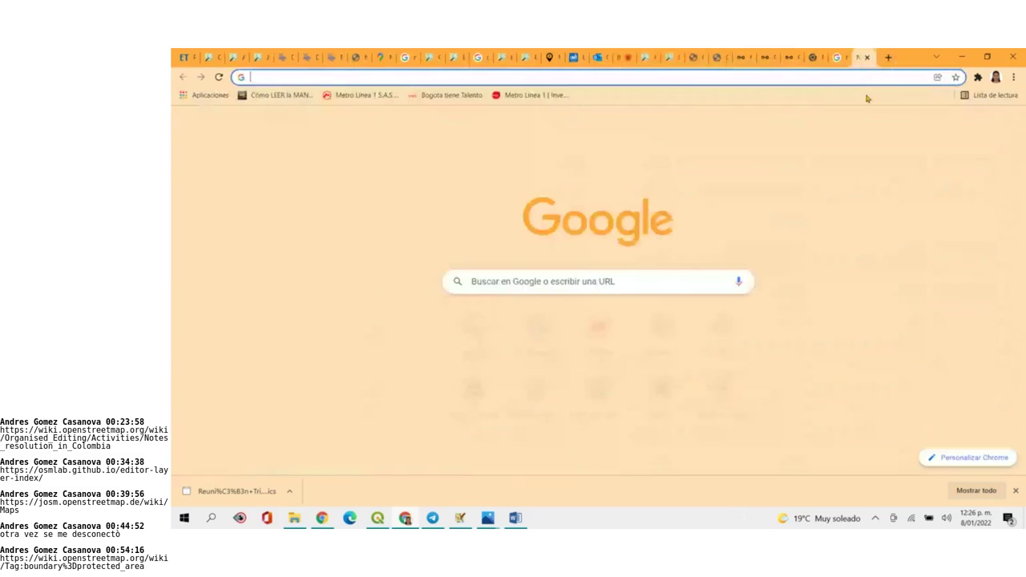
pyautogui.write('RUPNA')
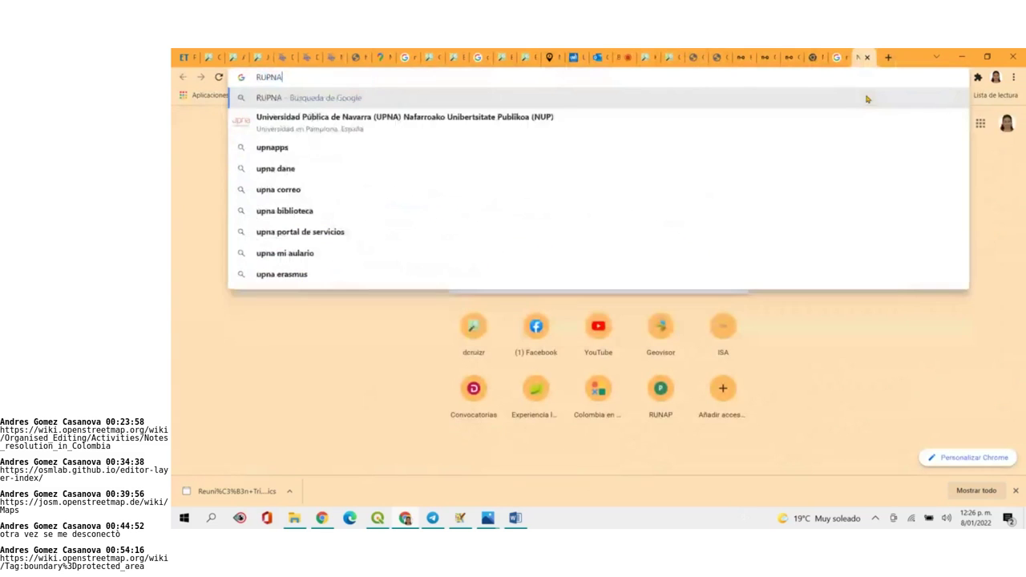
pyautogui.press('Return')
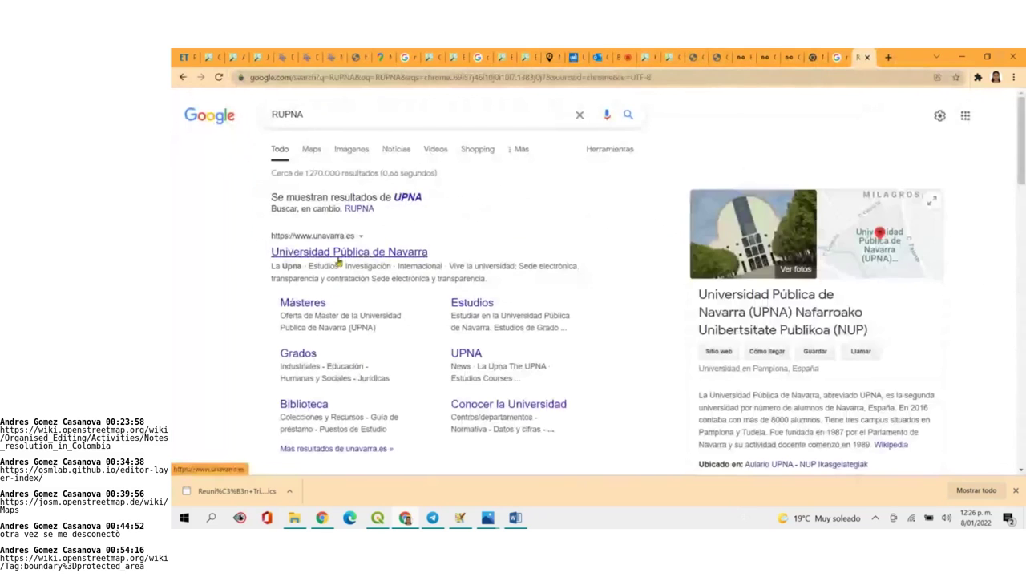
pyautogui.click(401, 207)
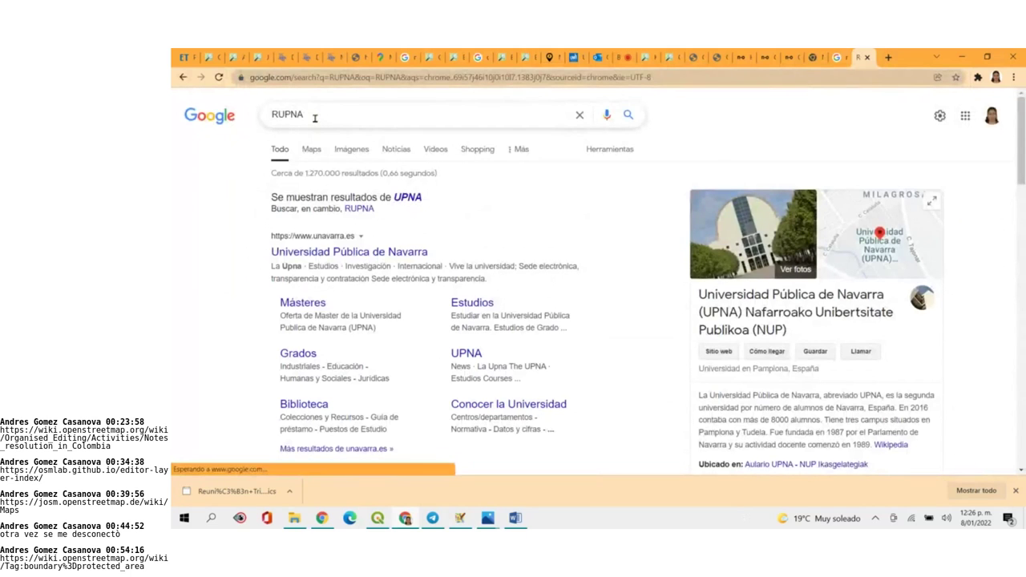
pyautogui.scroll(-10, 444, 307)
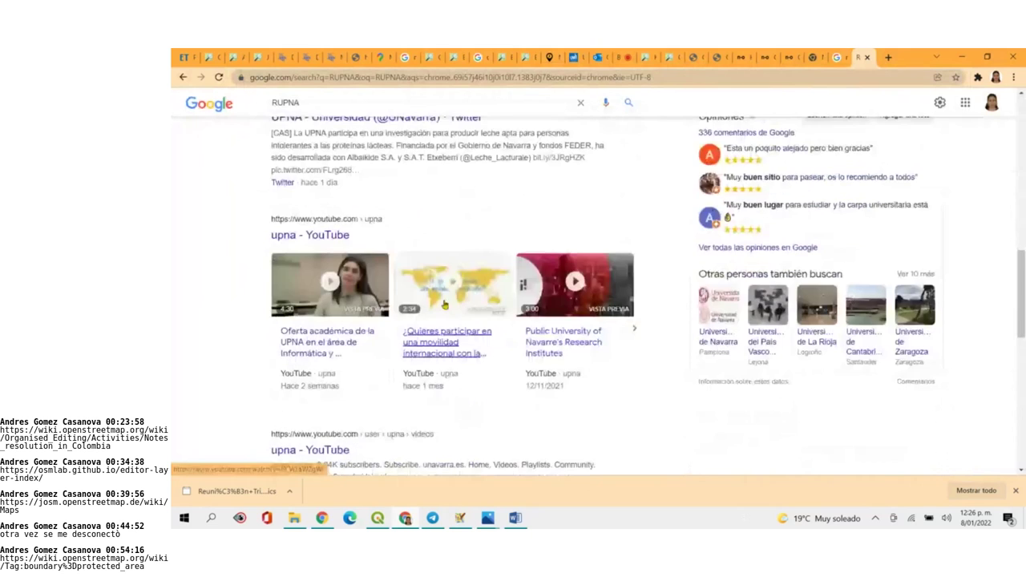
pyautogui.scroll(10, 444, 303)
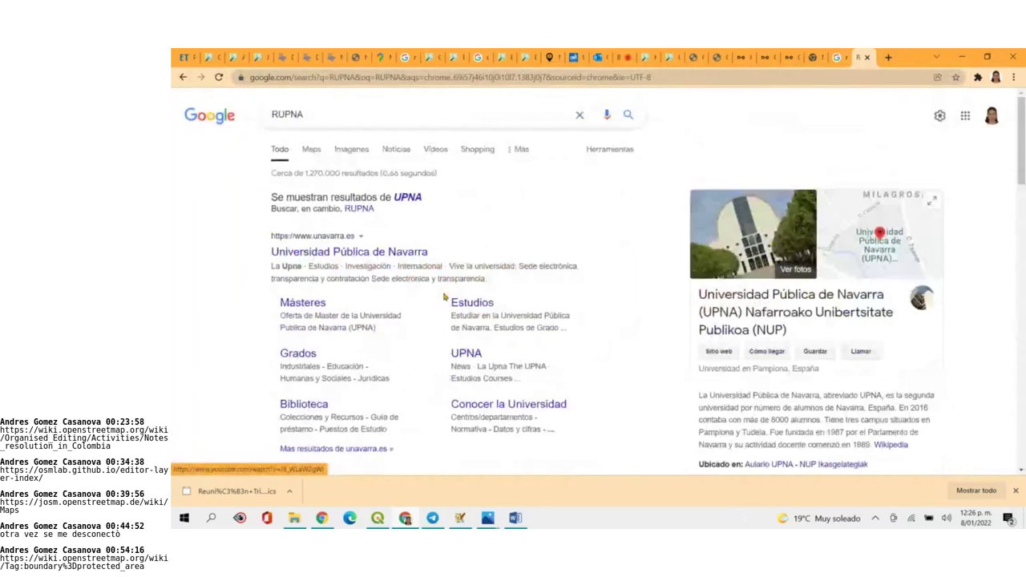
# Close the RUPNA Google search and switch back to the BigBlueButton meeting tab
pyautogui.click(867, 58)
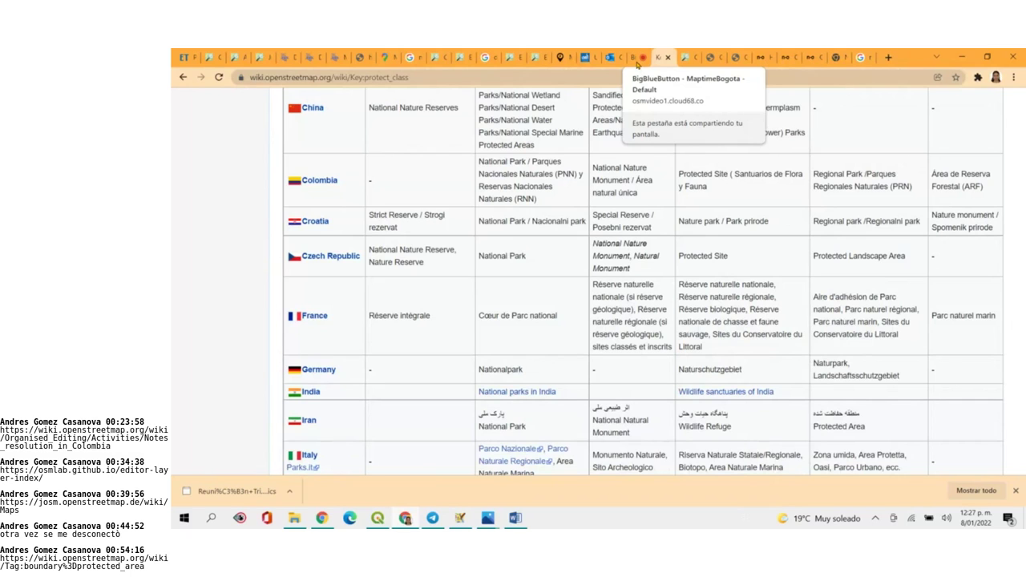
pyautogui.click(638, 62)
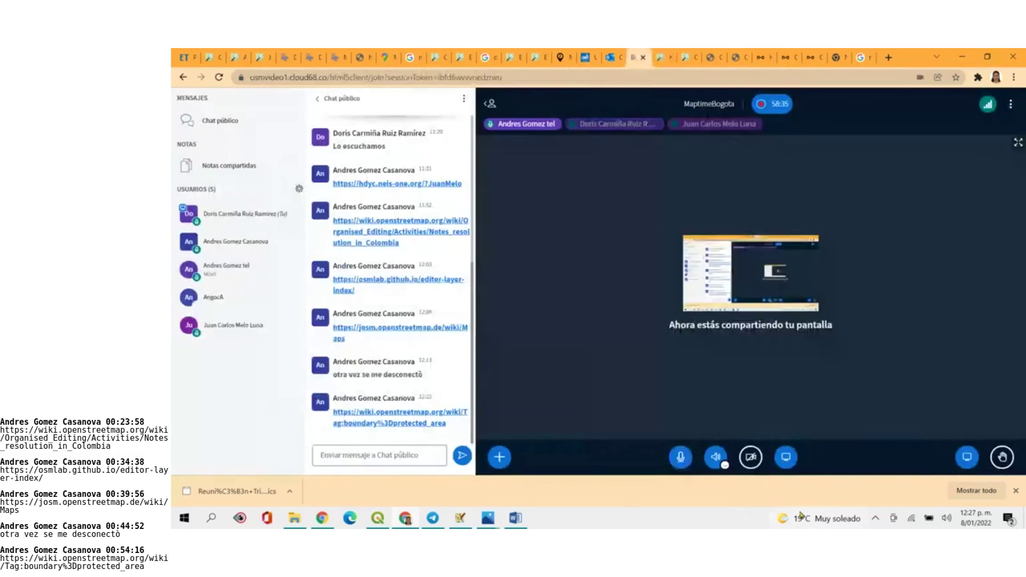
# Switch to the Google search tab and clear the earlier 'resolvieron' query
pyautogui.moveTo(800, 515)
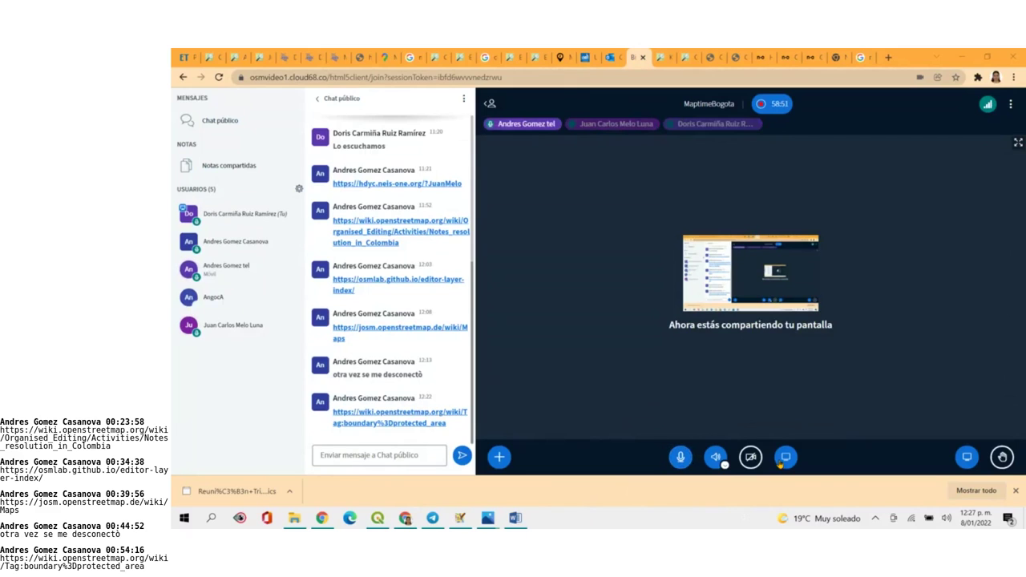
pyautogui.click(864, 58)
pyautogui.click(579, 115)
# Search Google for 'RUNAP' and open the Parques Nacionales RUNAP homepage with its SINAP banner
pyautogui.write('RUPNA')
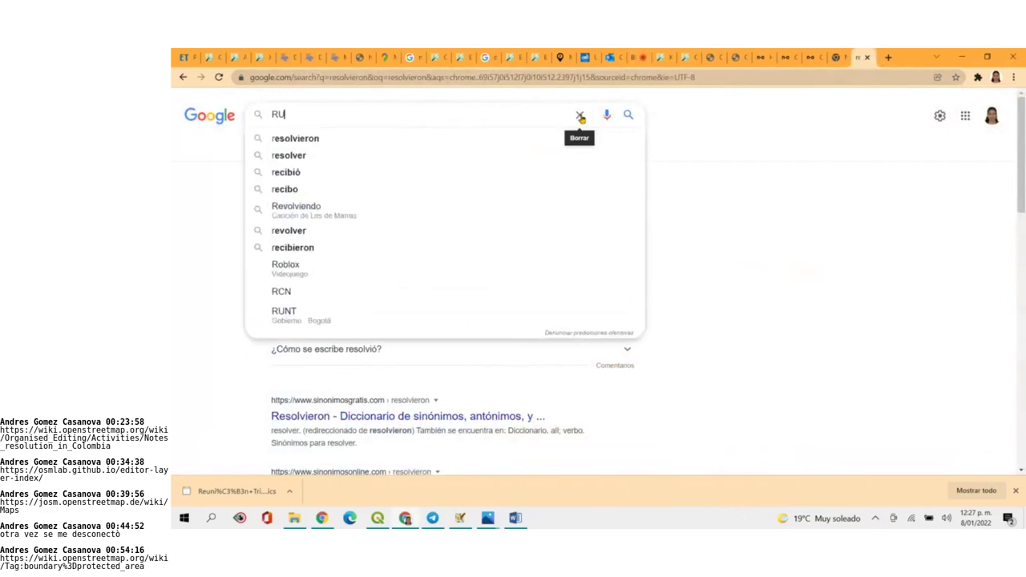
pyautogui.press('BackSpace')
pyautogui.press('BackSpace')
pyautogui.press('BackSpace')
pyautogui.write('NAP')
pyautogui.press('Return')
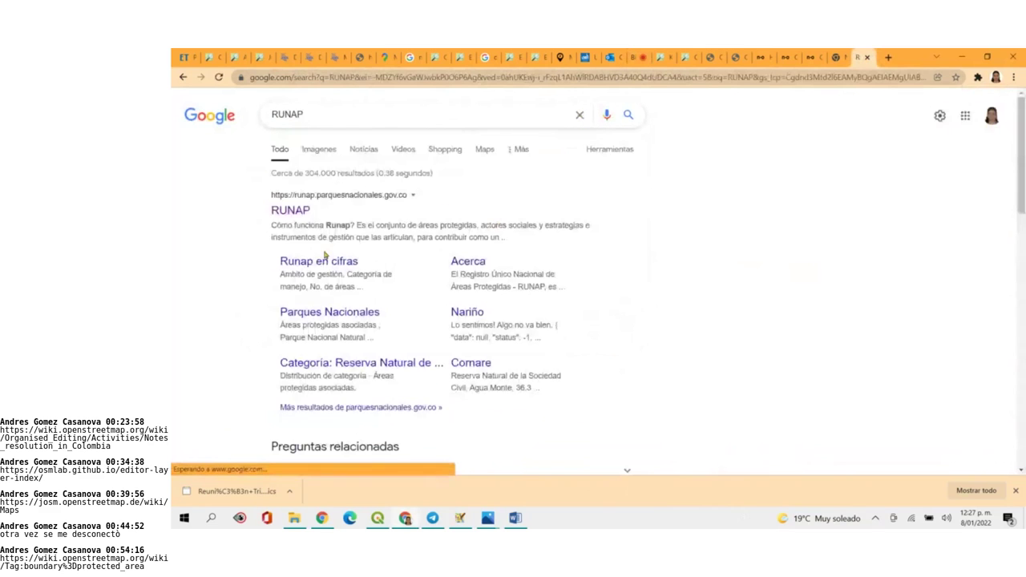
pyautogui.click(302, 218)
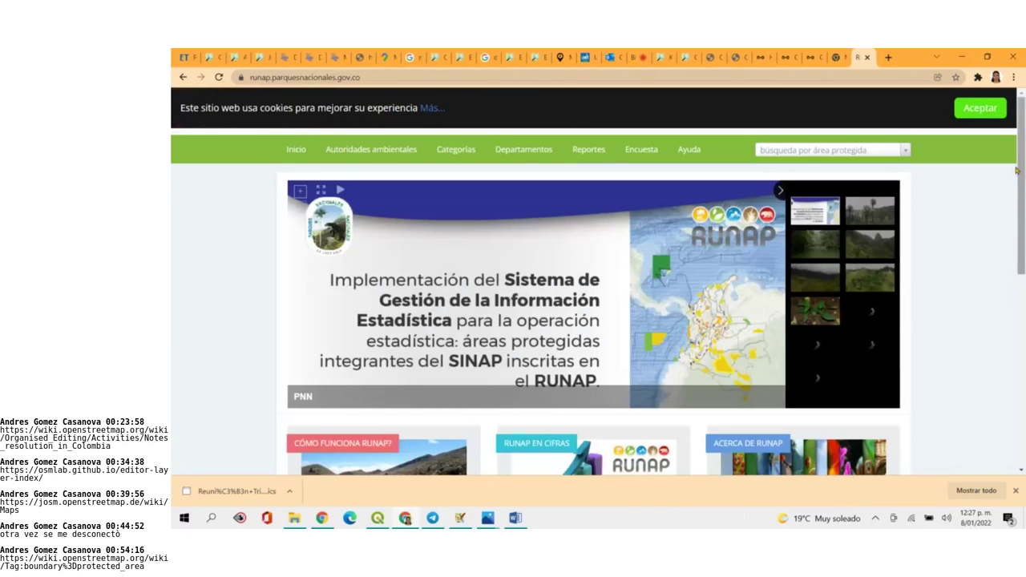
pyautogui.scroll(-1, 649, 312)
pyautogui.scroll(-1, 593, 302)
pyautogui.moveTo(1022, 195); pyautogui.dragTo(1023, 142)
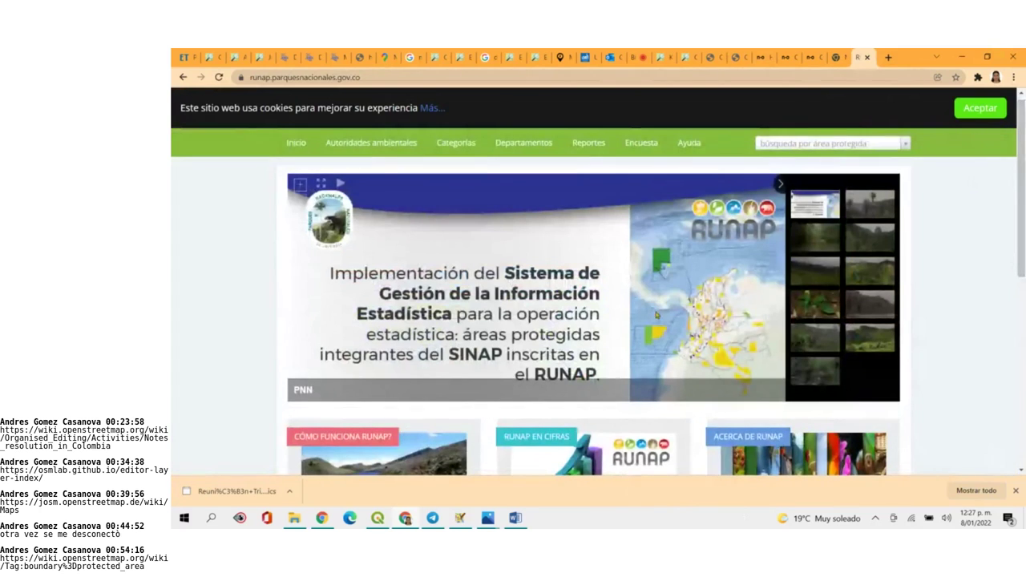
pyautogui.moveTo(431, 146)
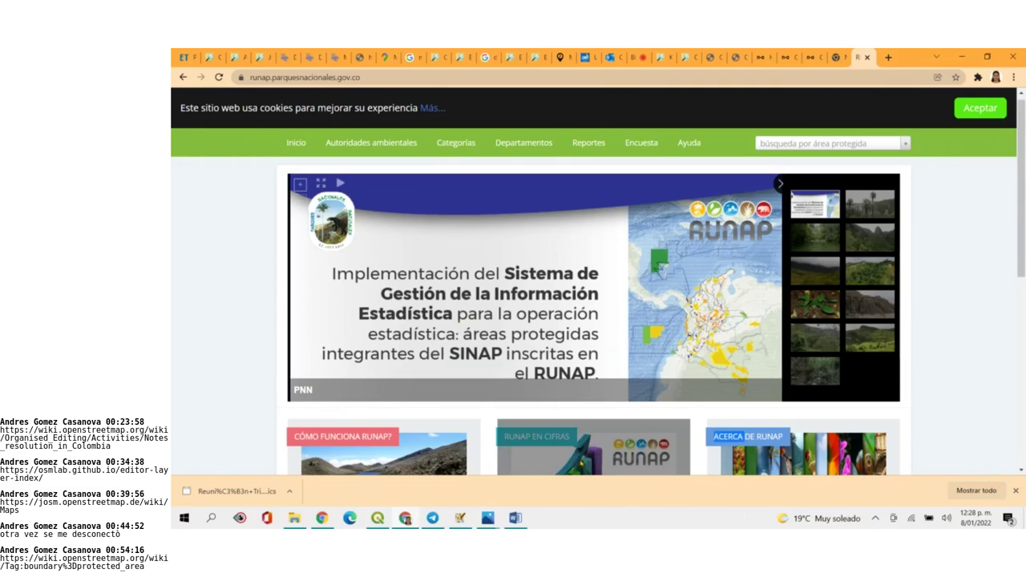
pyautogui.moveTo(1021, 144); pyautogui.dragTo(1023, 134)
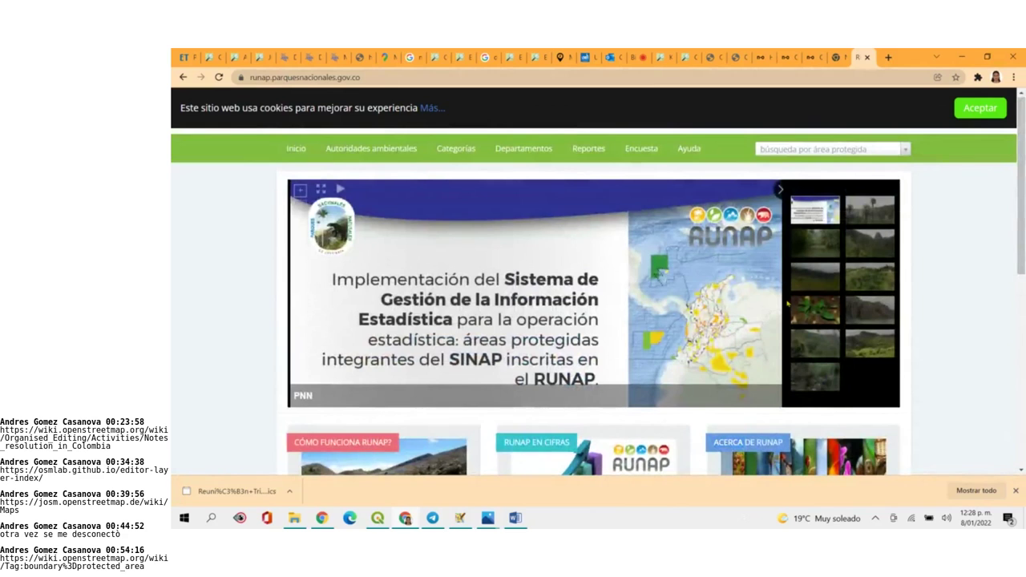
pyautogui.moveTo(495, 160)
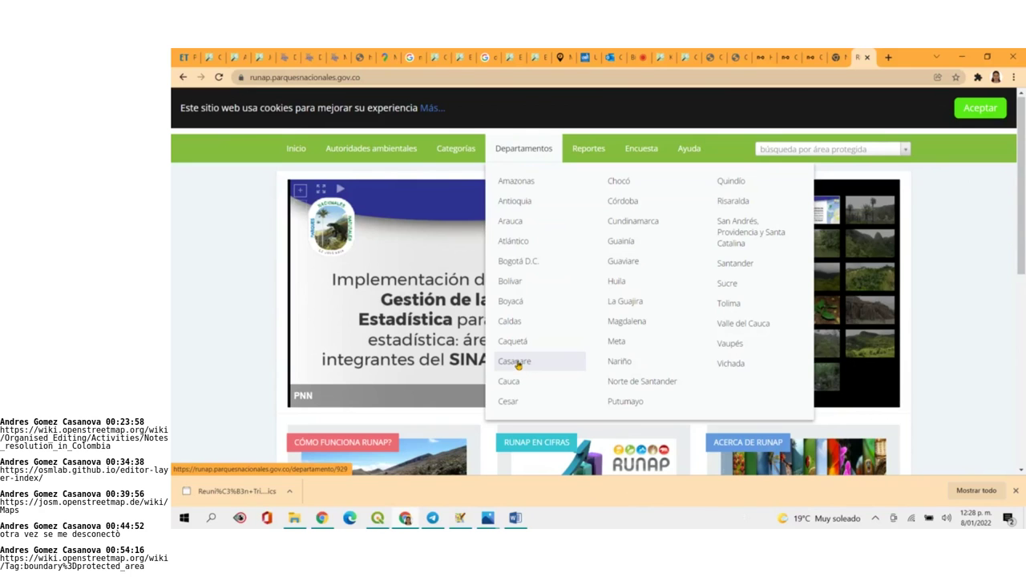
# Open Casanare's RUNAP page and review its 109 protected areas totalling 166,420.45 hectares
pyautogui.click(517, 365)
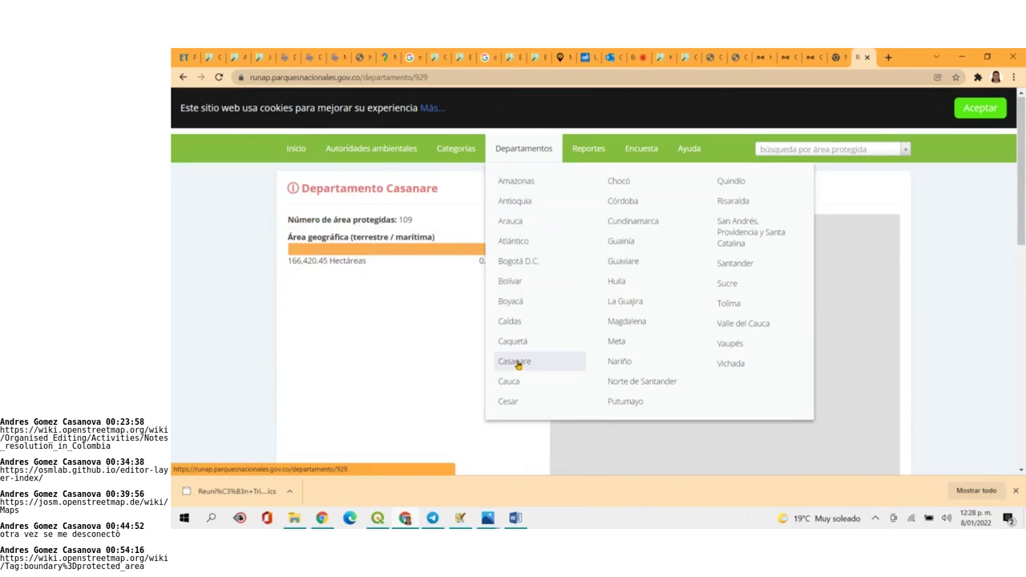
pyautogui.scroll(-5, 440, 348)
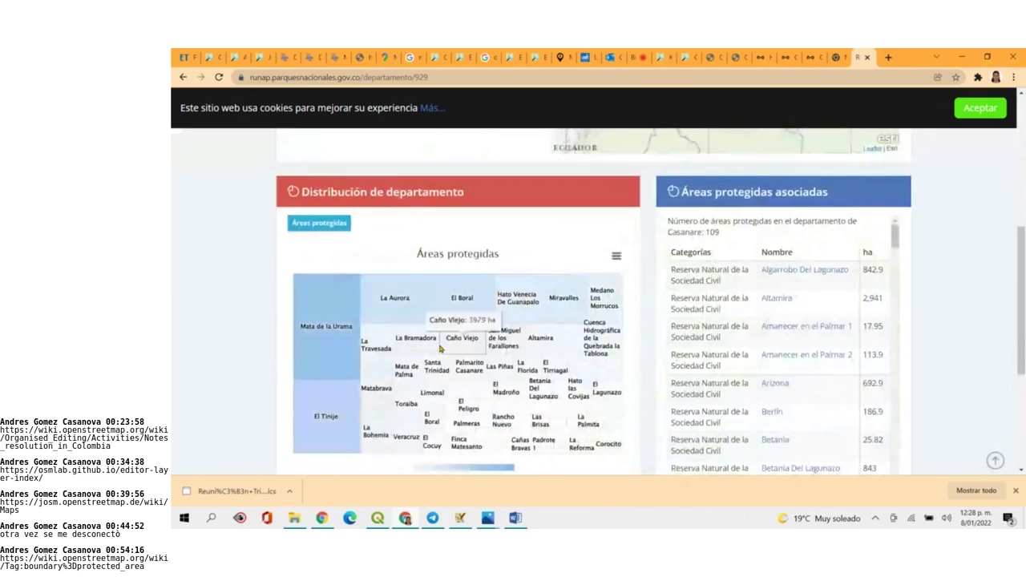
pyautogui.scroll(-15, 832, 361)
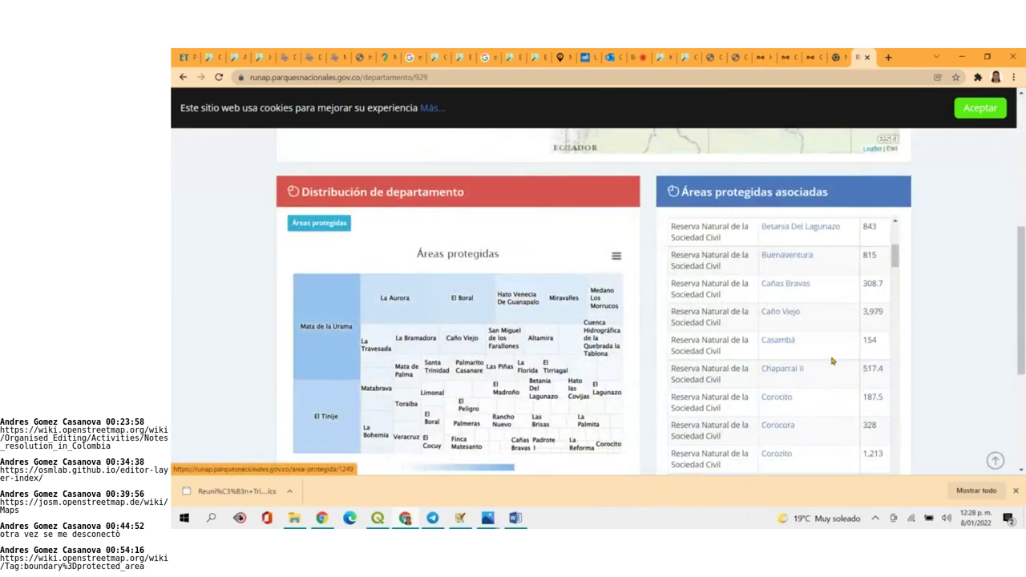
pyautogui.scroll(-5, 832, 361)
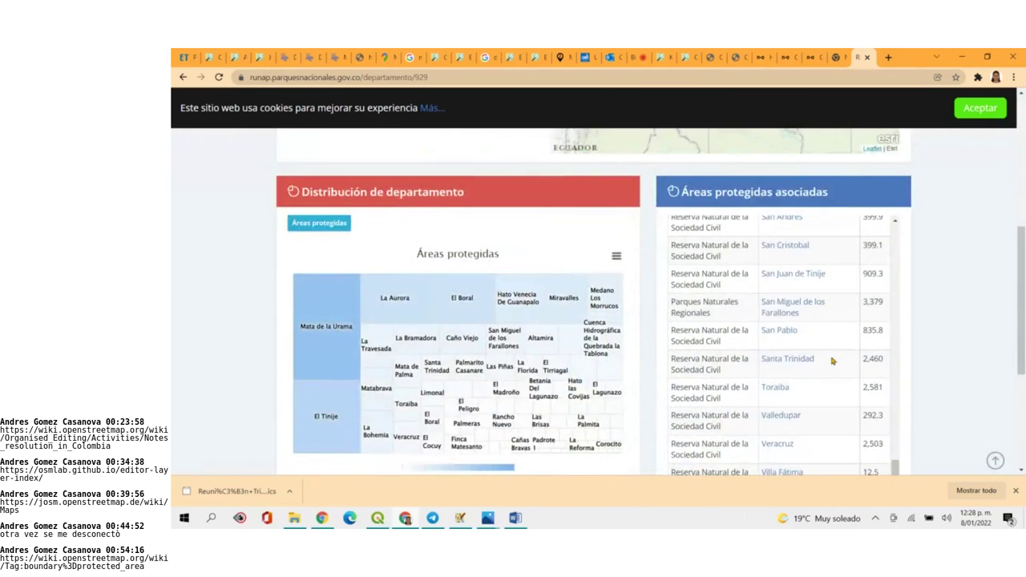
pyautogui.moveTo(1021, 313); pyautogui.dragTo(1009, 211)
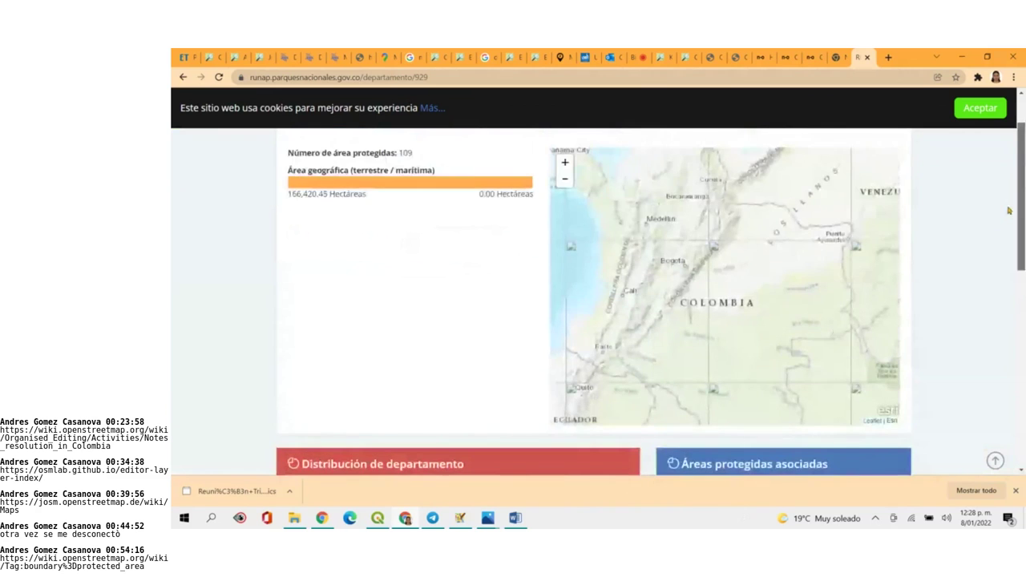
pyautogui.scroll(1, 1008, 211)
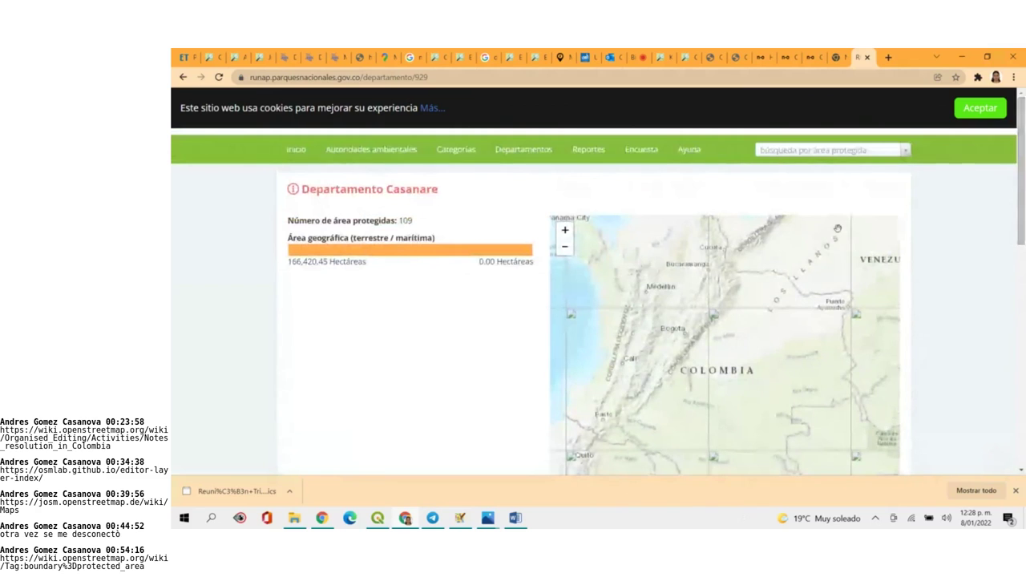
pyautogui.click(642, 54)
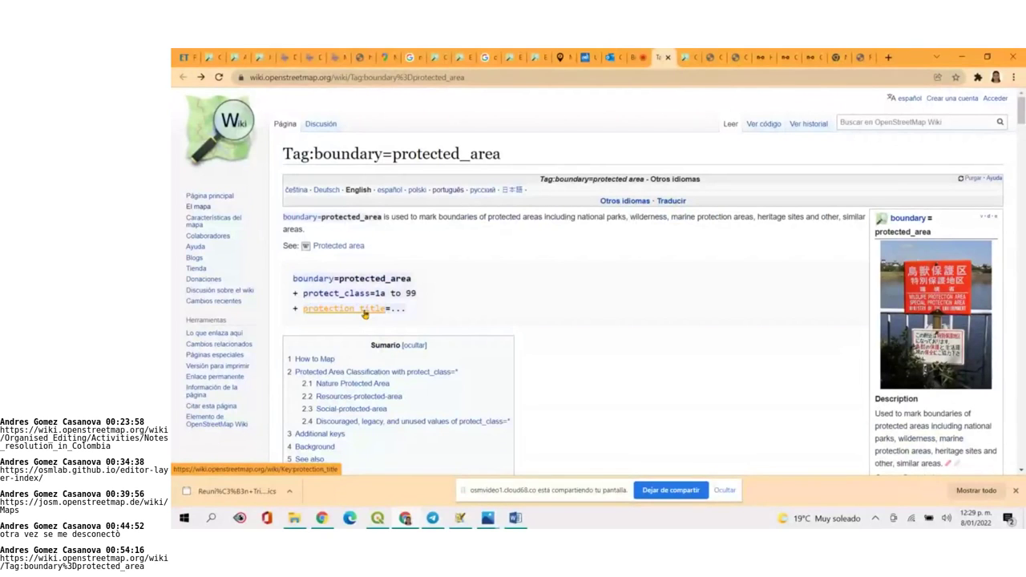
# Bring JOSM forward, inspect Musichi's category tag, then return to the meeting window
pyautogui.click(639, 60)
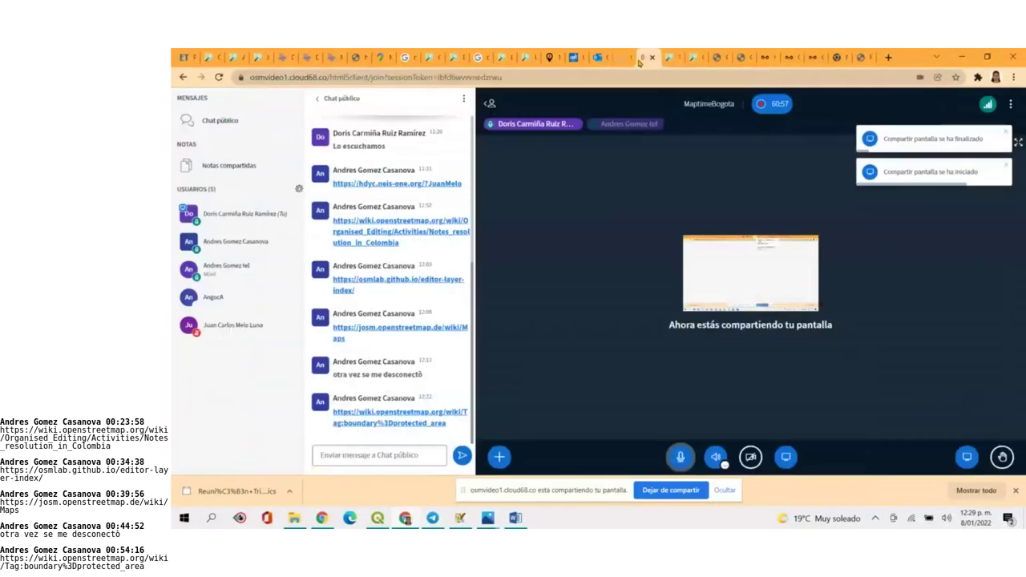
pyautogui.click(434, 518)
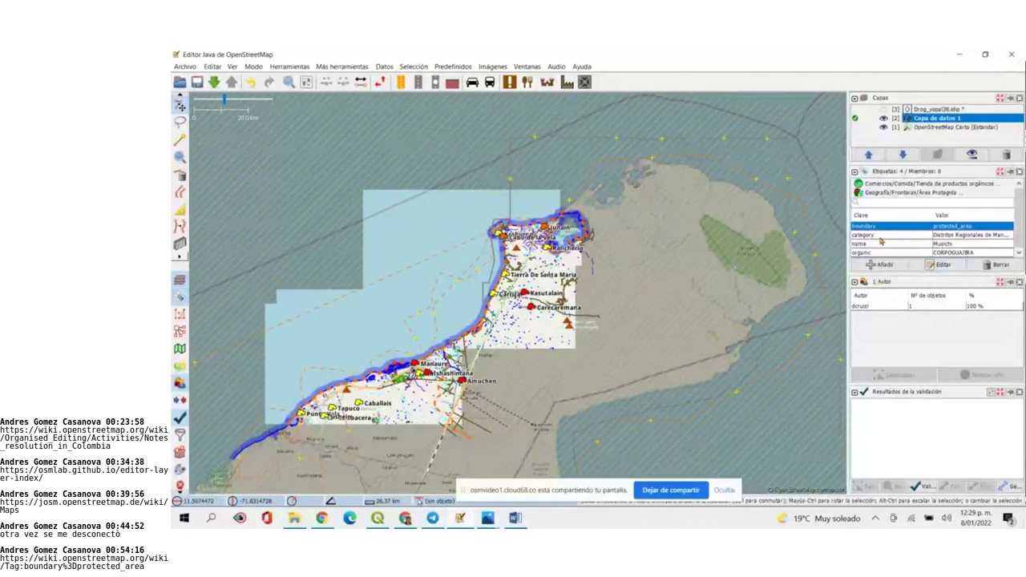
pyautogui.click(880, 237)
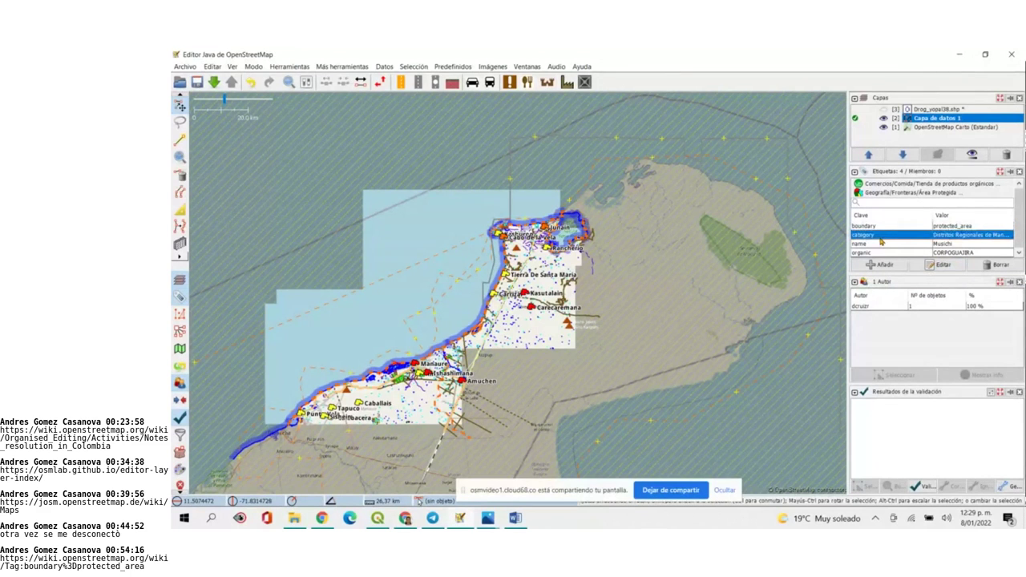
pyautogui.click(407, 518)
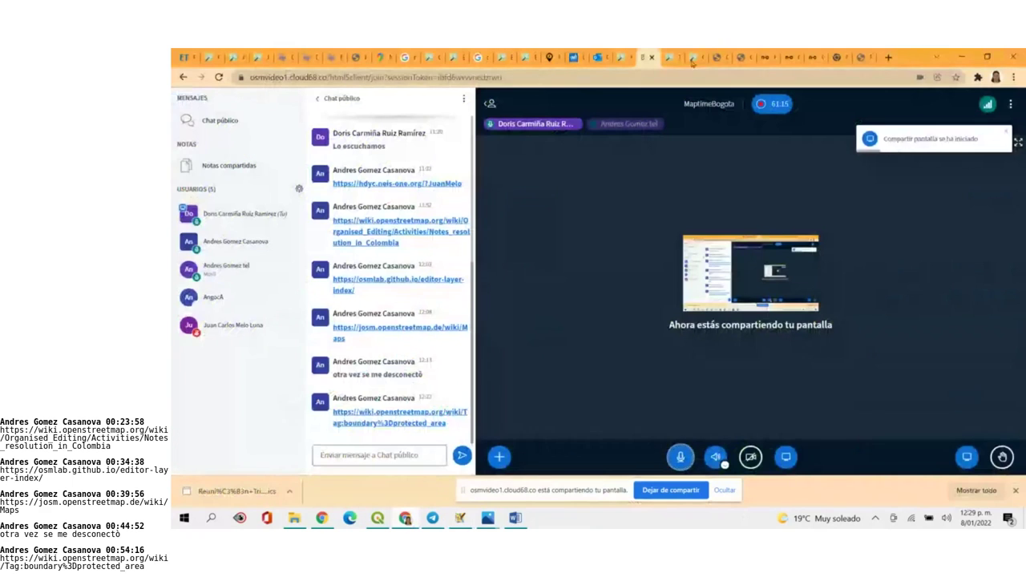
# Cycle through the browser tabs back to the RUNAP Casanare page listing 109 protected areas
pyautogui.click(693, 59)
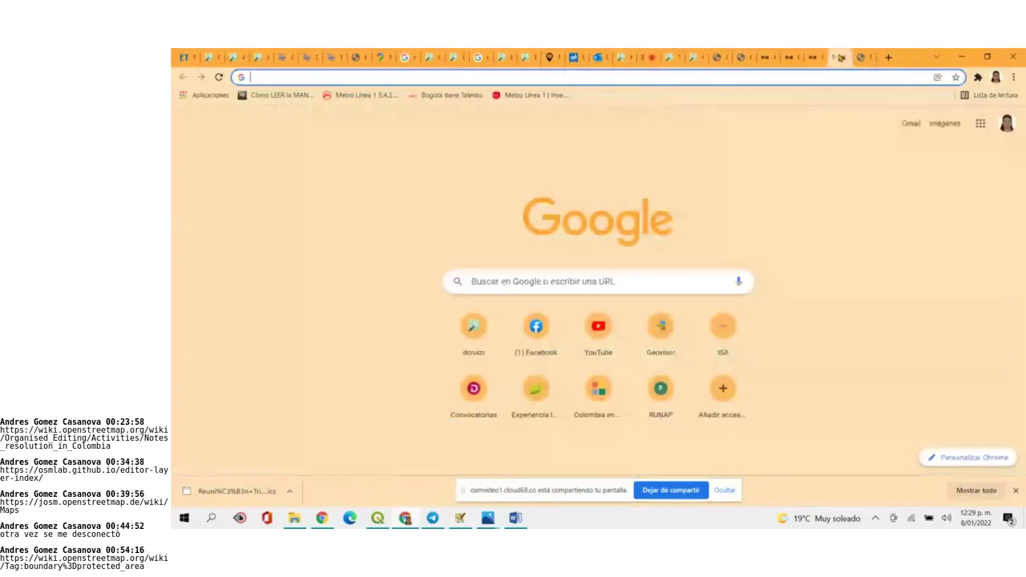
pyautogui.click(842, 57)
pyautogui.click(859, 57)
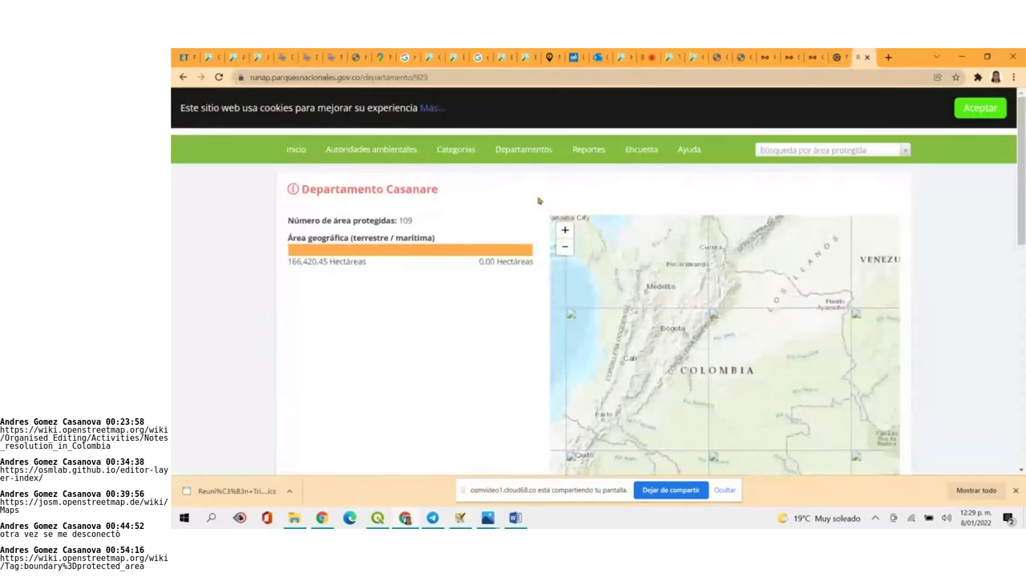
pyautogui.click(456, 150)
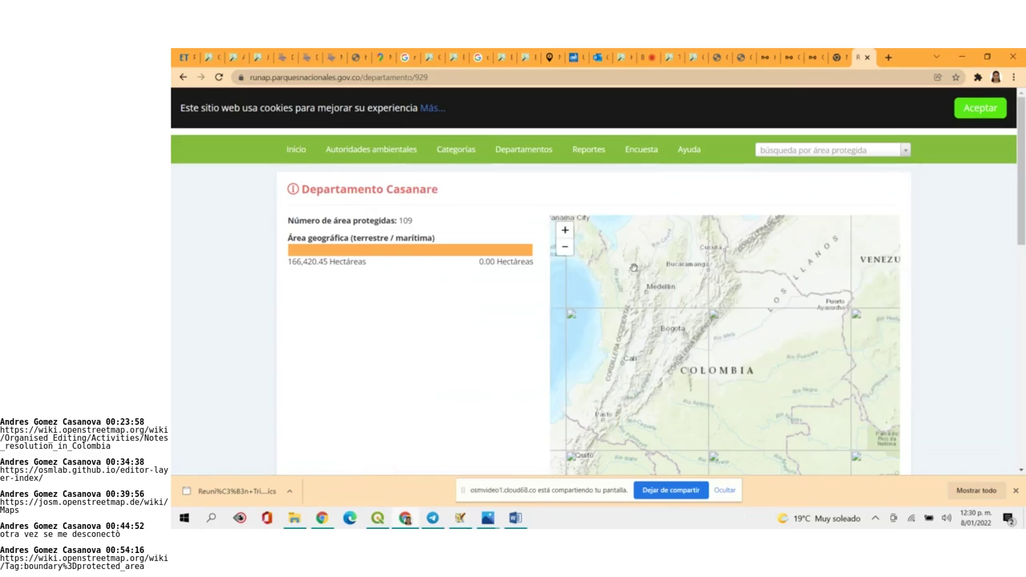
pyautogui.moveTo(376, 523)
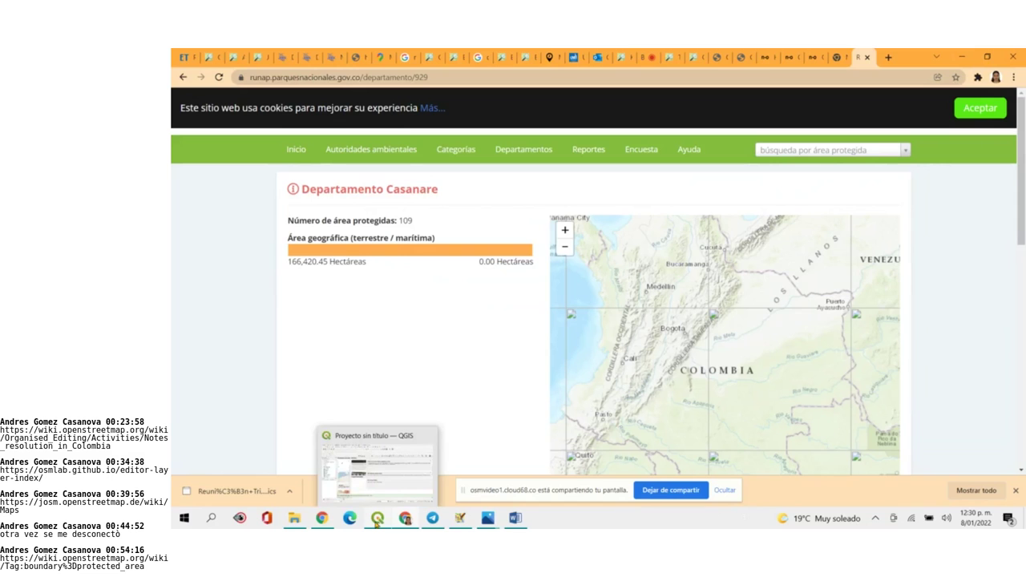
# Switch to the meeting tab and bring JOSM with the La Guajira map to the front
pyautogui.click(646, 56)
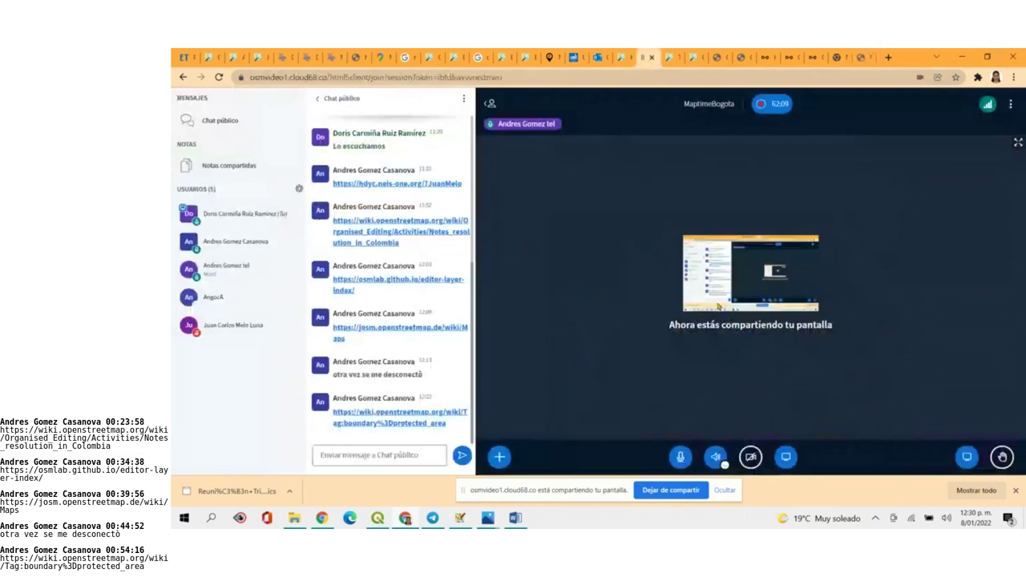
pyautogui.click(457, 520)
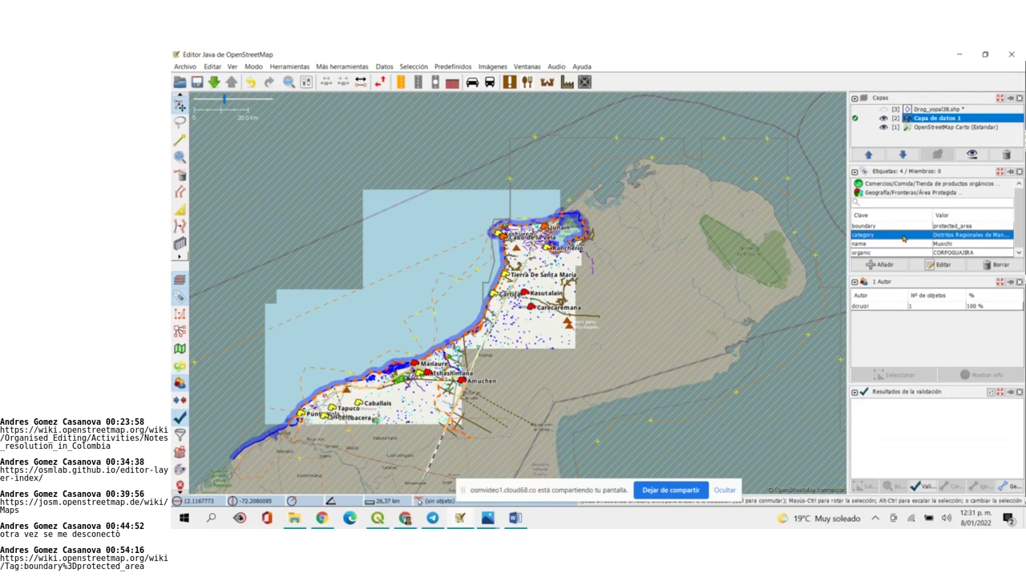
# Switch from JOSM to the web browser window
pyautogui.click(411, 523)
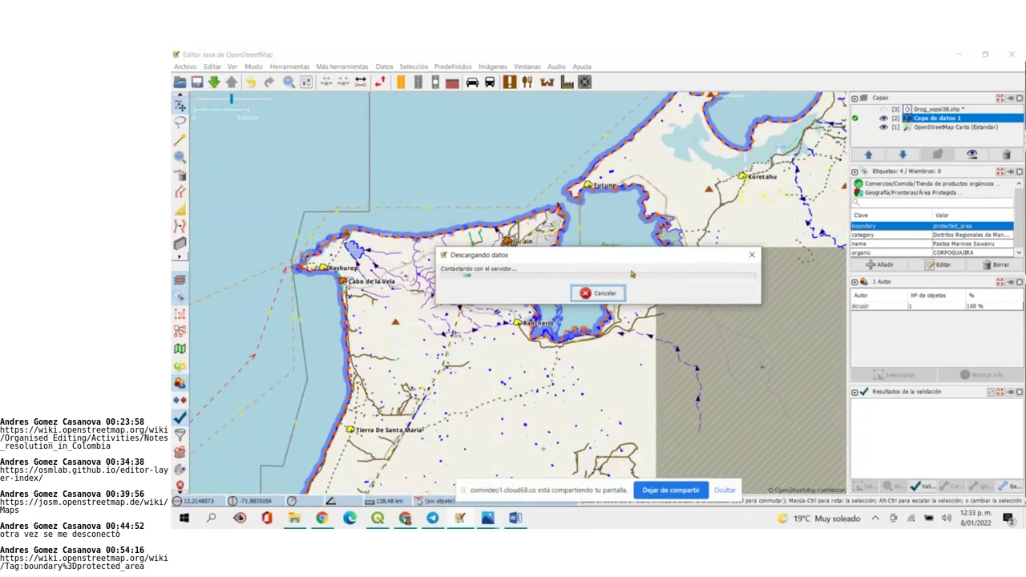
# Cancel the running data download and select the boundary way around Bahía Portete
pyautogui.click(615, 295)
pyautogui.scroll(3, 630, 239)
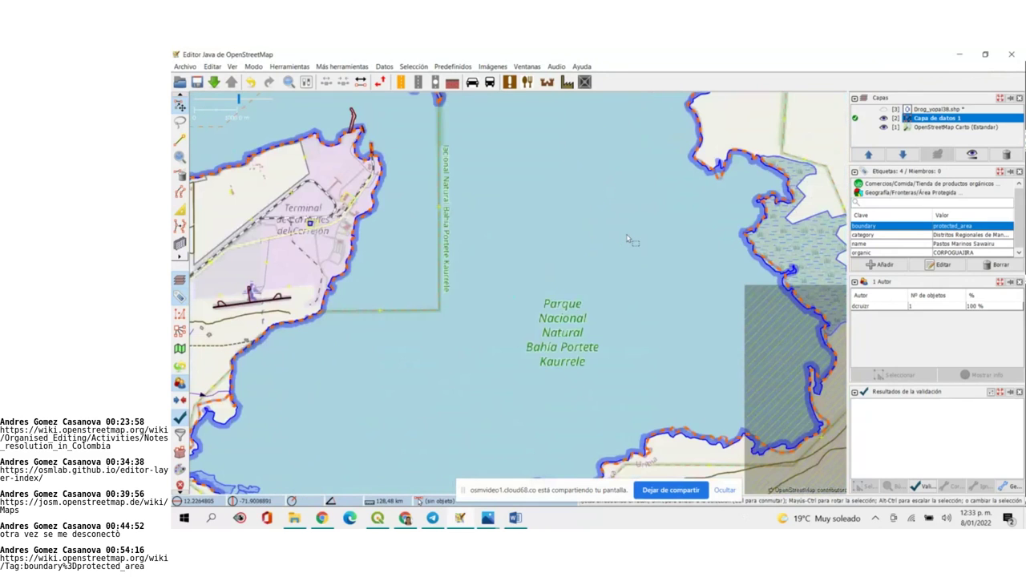
pyautogui.click(440, 240)
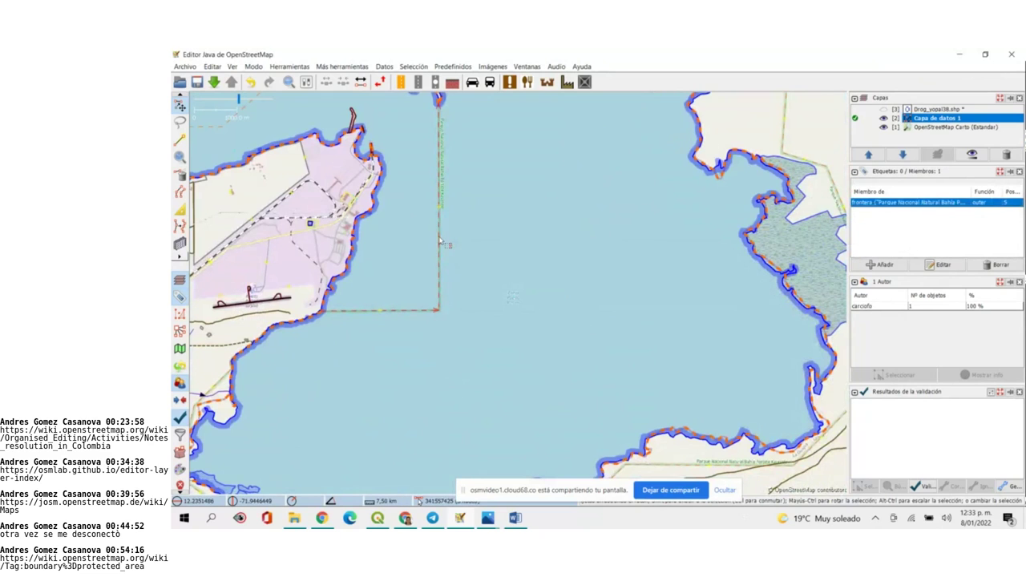
pyautogui.scroll(-3, 446, 254)
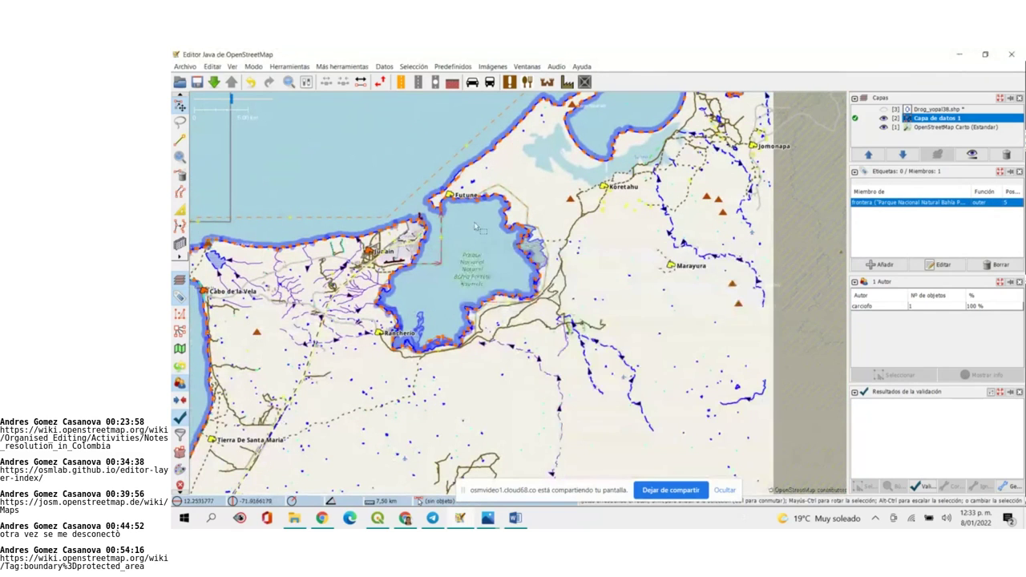
pyautogui.scroll(3, 476, 226)
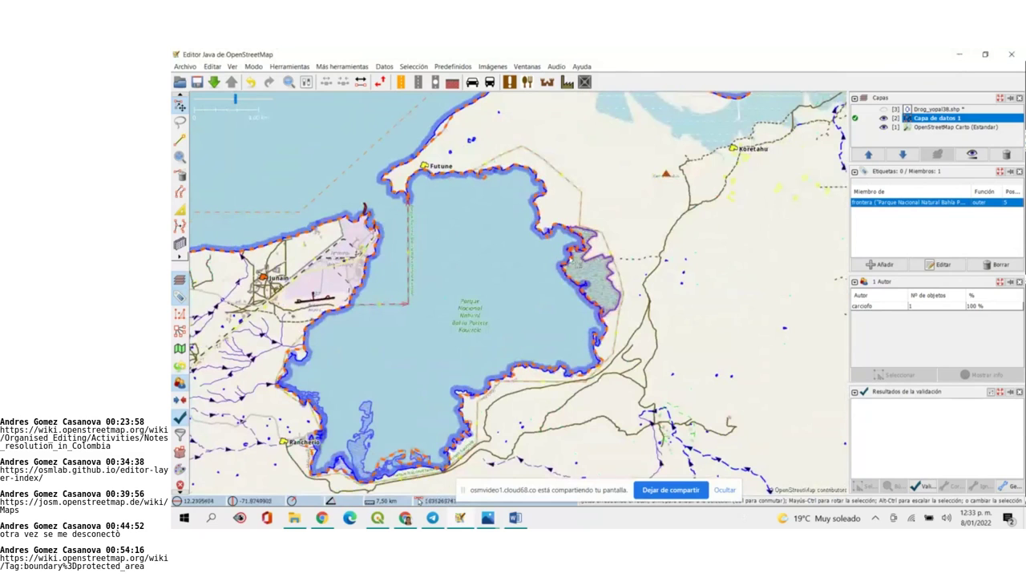
# Select the park's outer way and open its Bahía Portete Kaurrele relation from 'Miembro de'
pyautogui.click(566, 182)
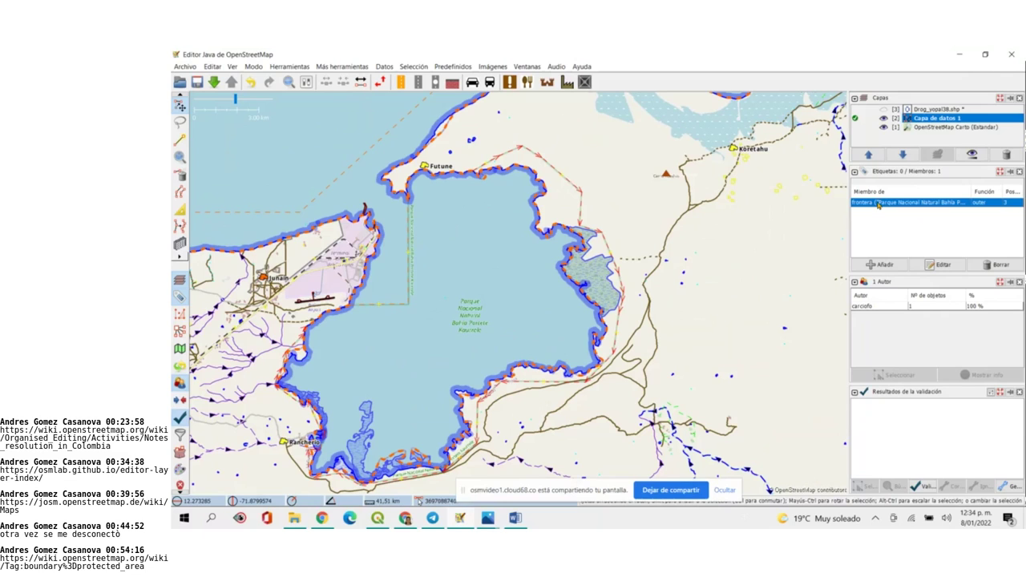
pyautogui.click(877, 205)
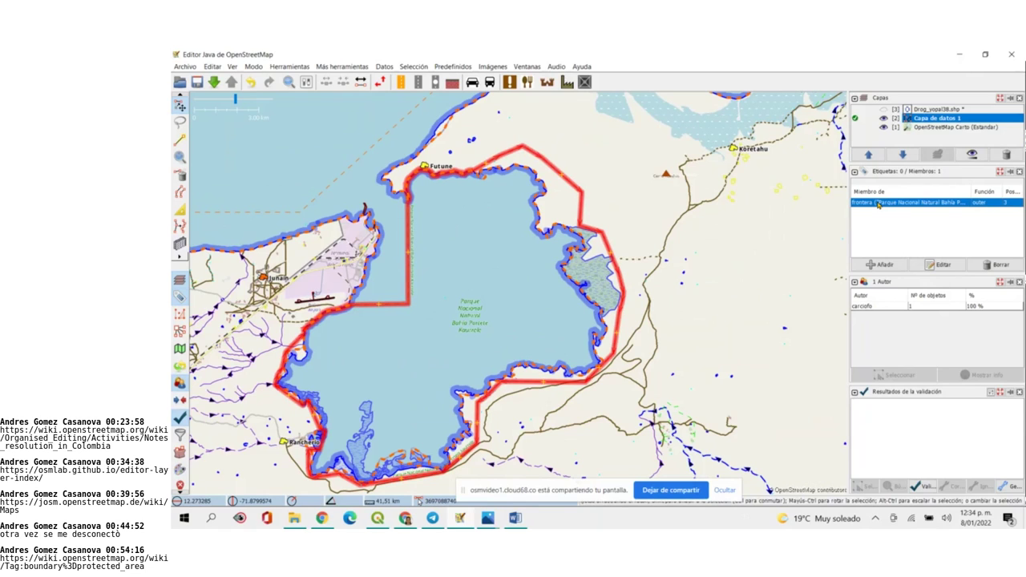
pyautogui.doubleClick(878, 204)
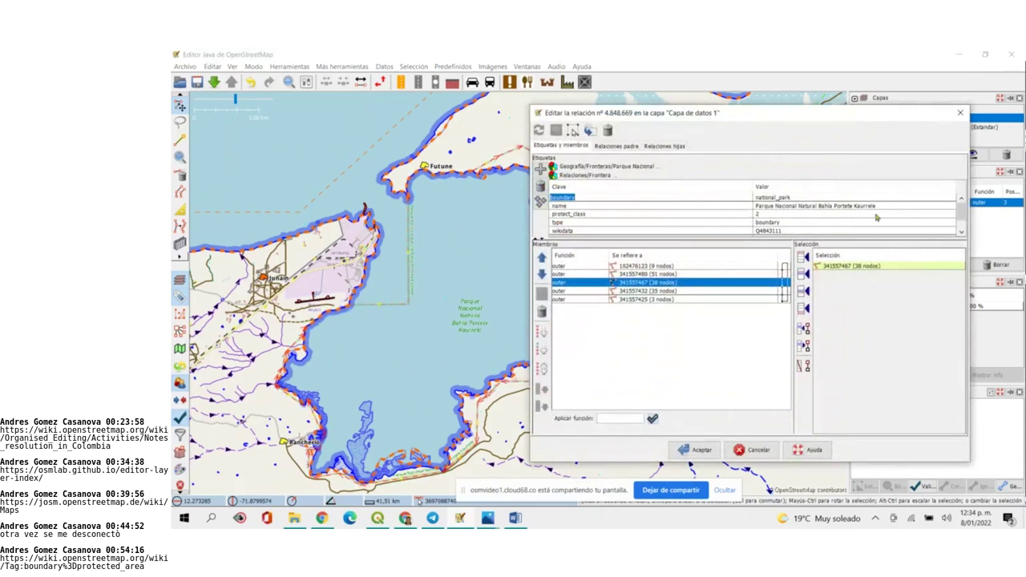
# Review the relation's tags (boundary=national_park, protect_class=2) and its five outer member ways
pyautogui.click(961, 235)
pyautogui.click(962, 232)
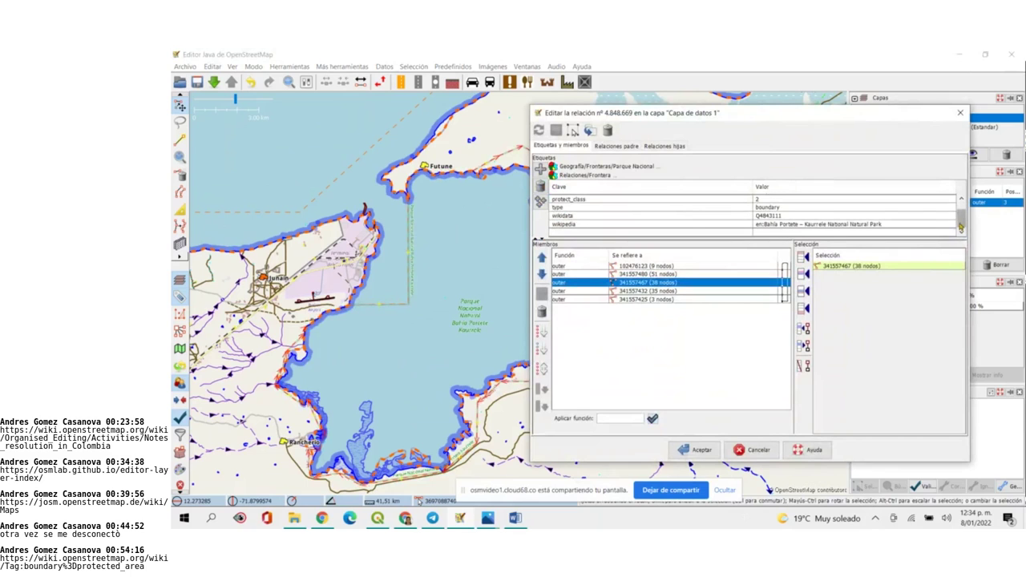
pyautogui.moveTo(961, 228); pyautogui.dragTo(962, 211)
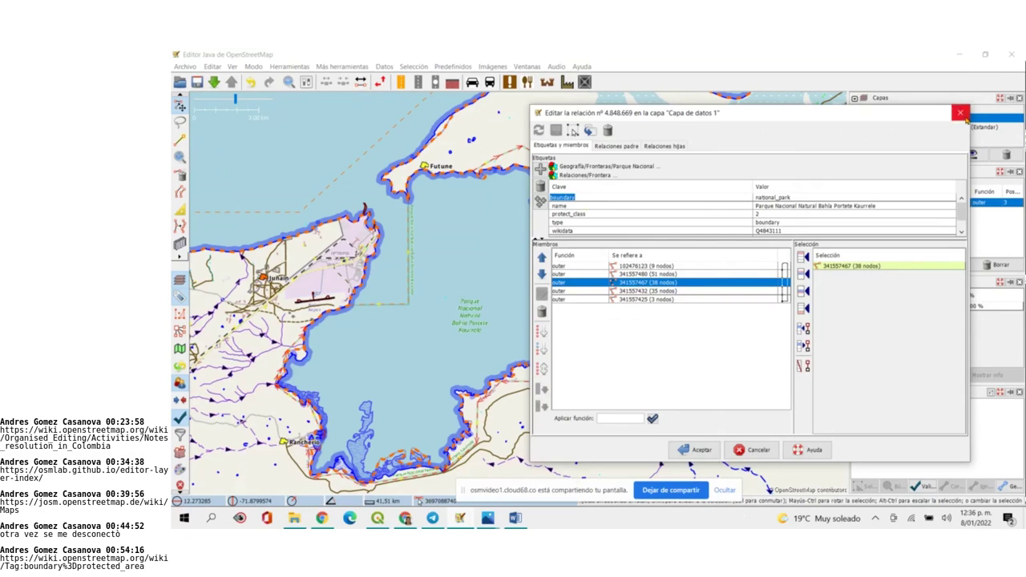
pyautogui.moveTo(961, 212); pyautogui.dragTo(966, 213)
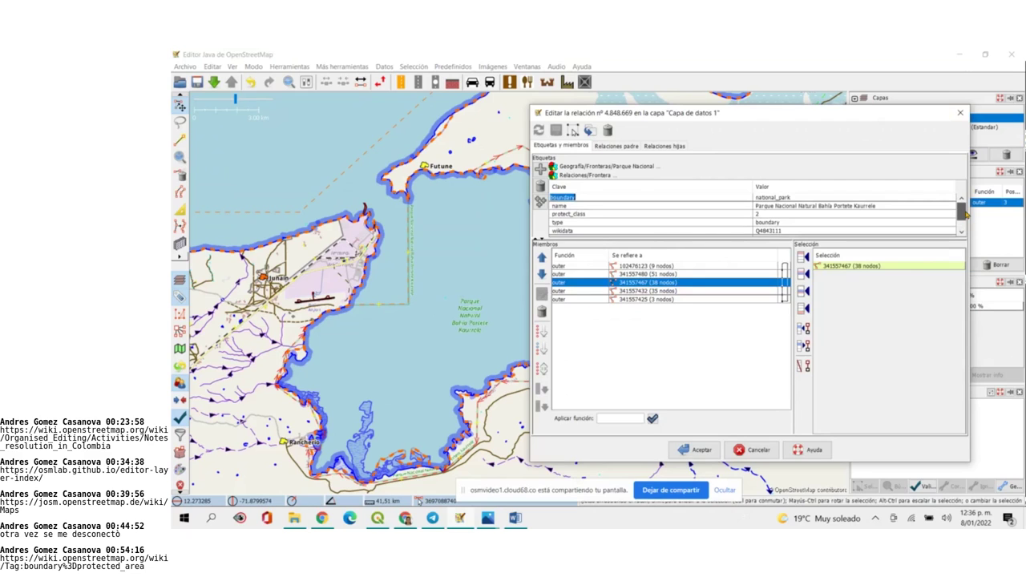
pyautogui.moveTo(967, 213); pyautogui.dragTo(967, 229)
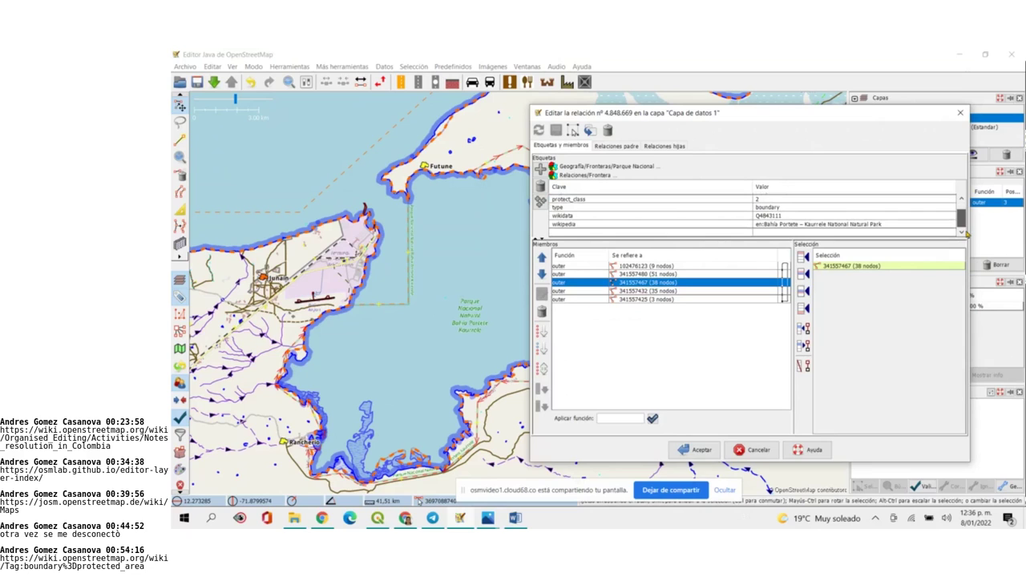
pyautogui.moveTo(967, 232); pyautogui.dragTo(967, 234)
# Close the relation editor and pan east from Bahía Portete toward Macuira, dismissing the download warning
pyautogui.click(961, 113)
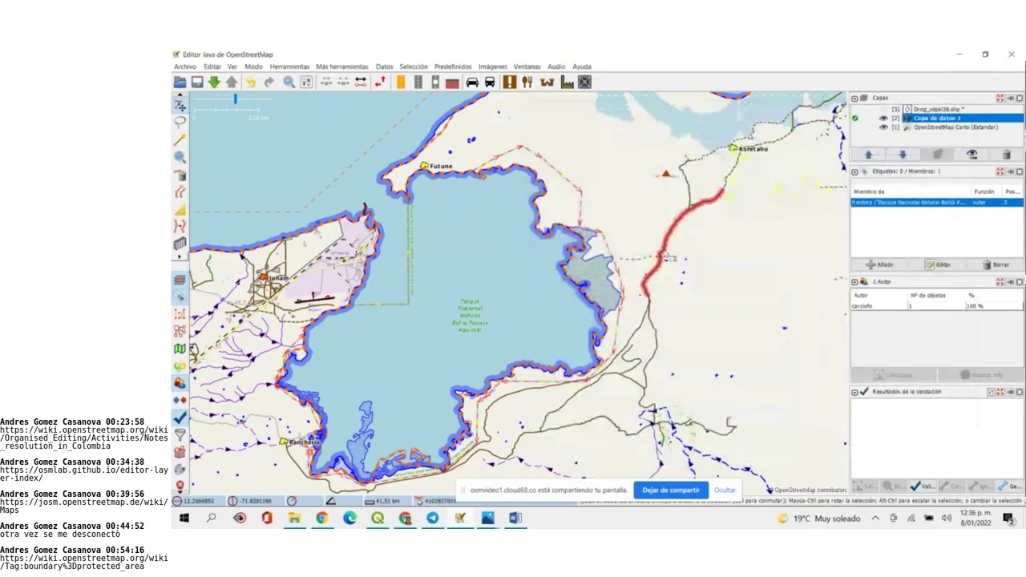
pyautogui.scroll(-2, 670, 257)
pyautogui.moveTo(672, 257); pyautogui.dragTo(376, 326)
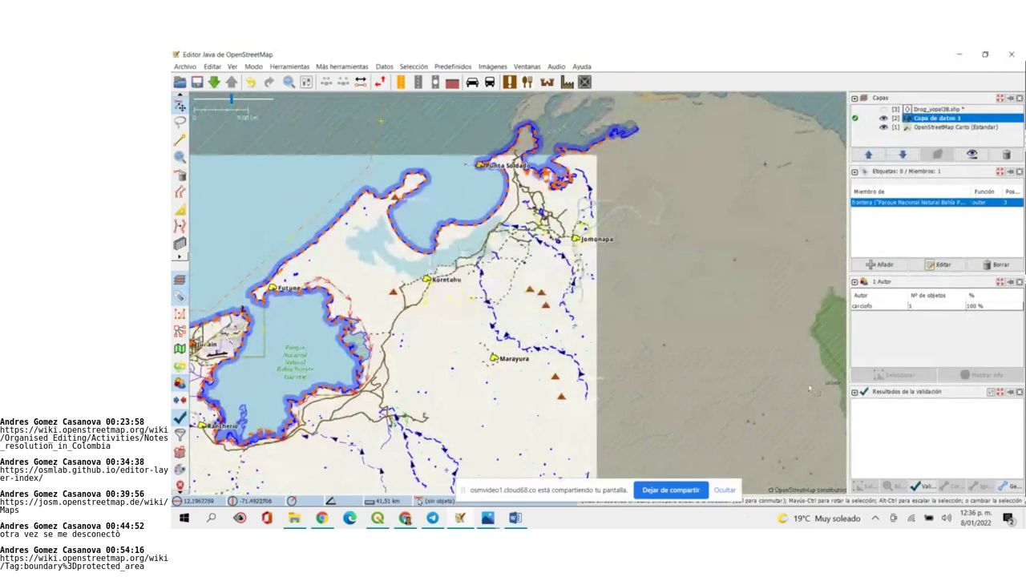
pyautogui.moveTo(727, 385); pyautogui.dragTo(531, 352)
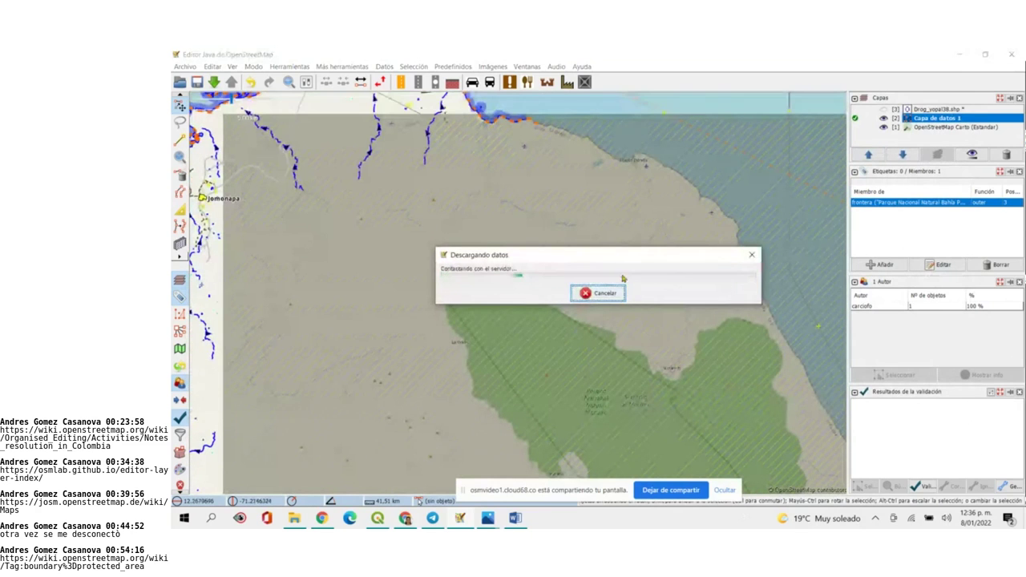
pyautogui.click(571, 314)
pyautogui.scroll(2, 604, 363)
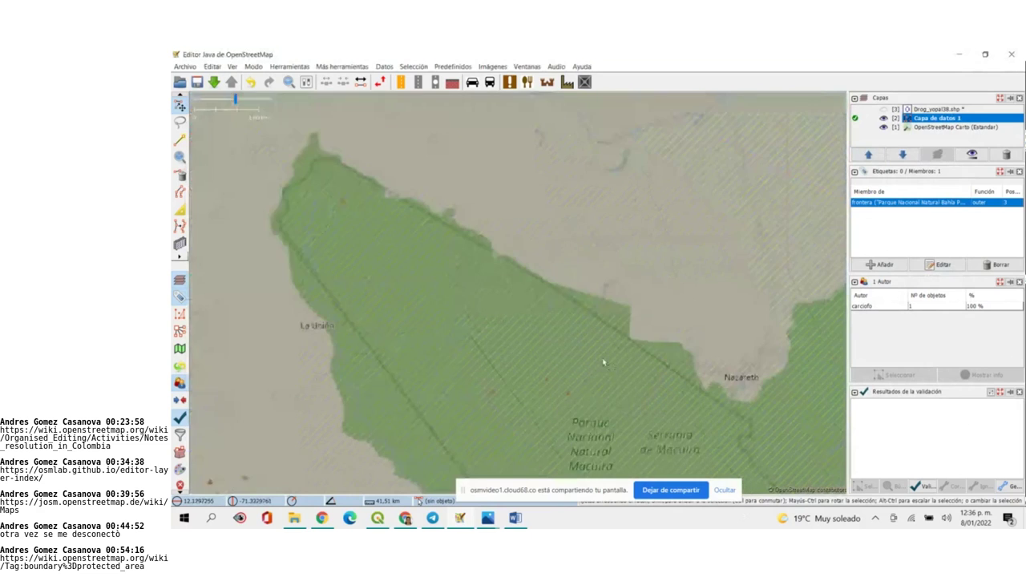
pyautogui.scroll(2, 604, 362)
pyautogui.scroll(-1, 579, 238)
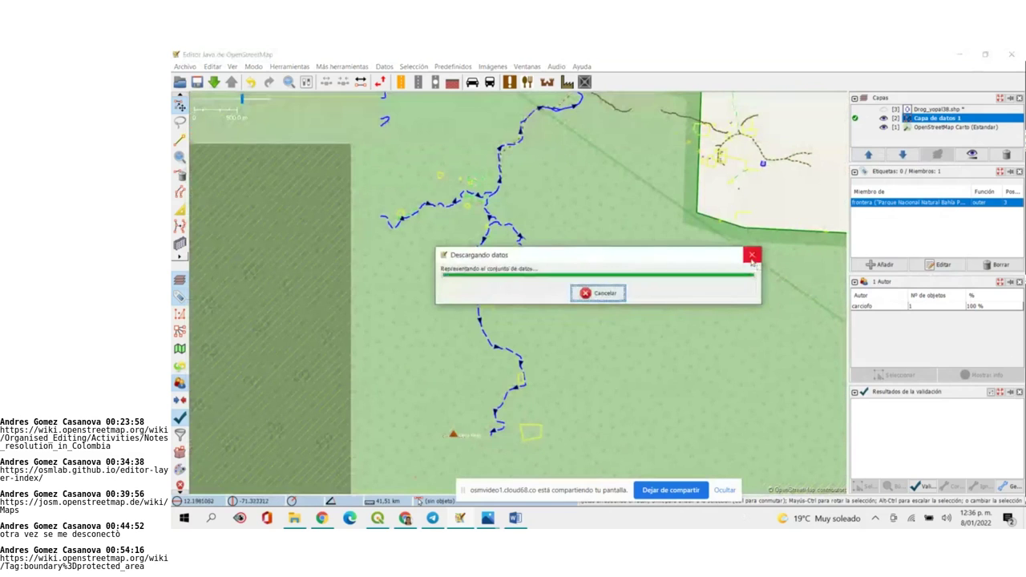
# Select the Serranía de Macuira park boundary and read its tags, protect_class=2 and norma_creacion=AC-27-V77
pyautogui.click(698, 222)
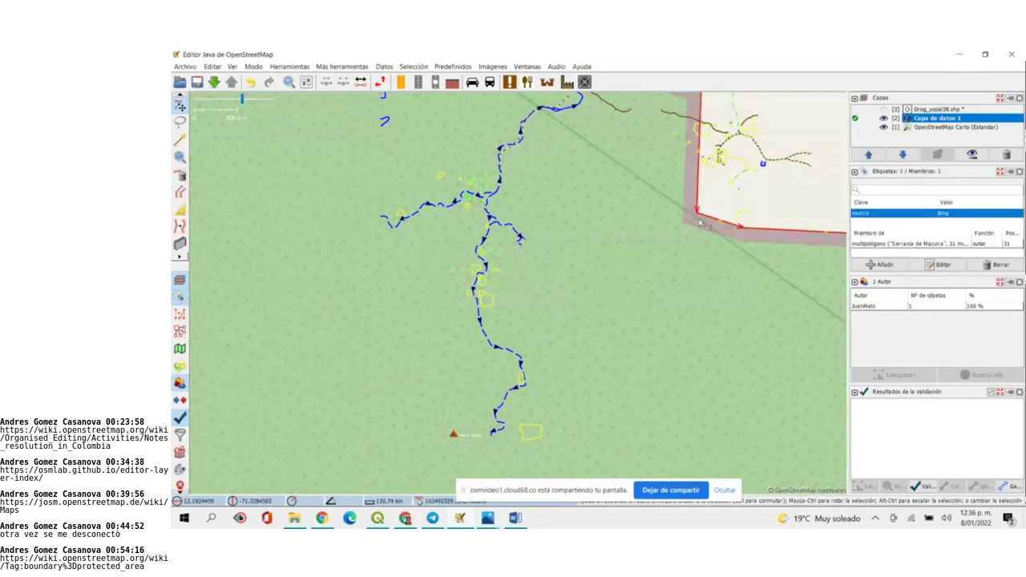
pyautogui.scroll(-3, 698, 222)
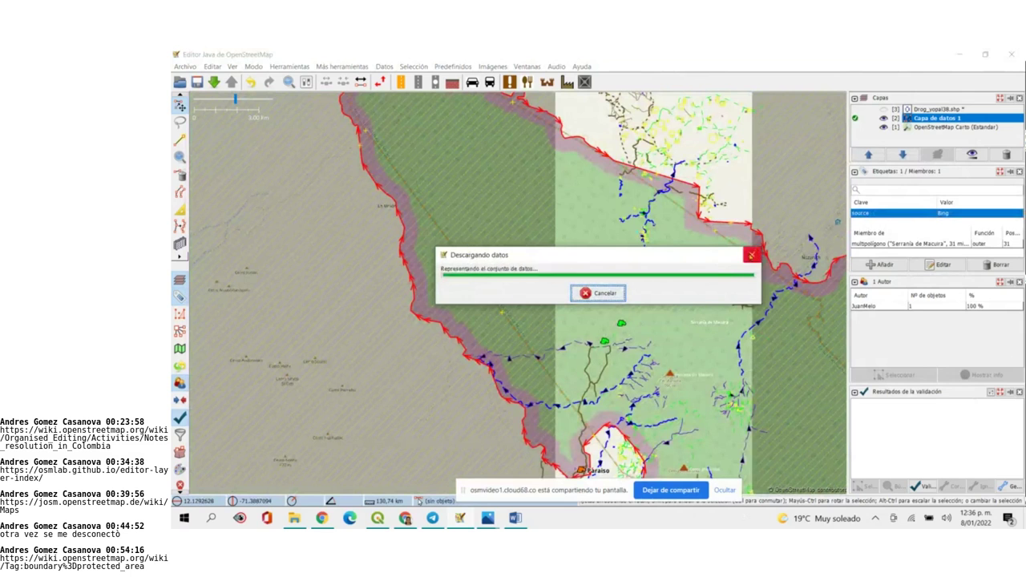
pyautogui.click(461, 251)
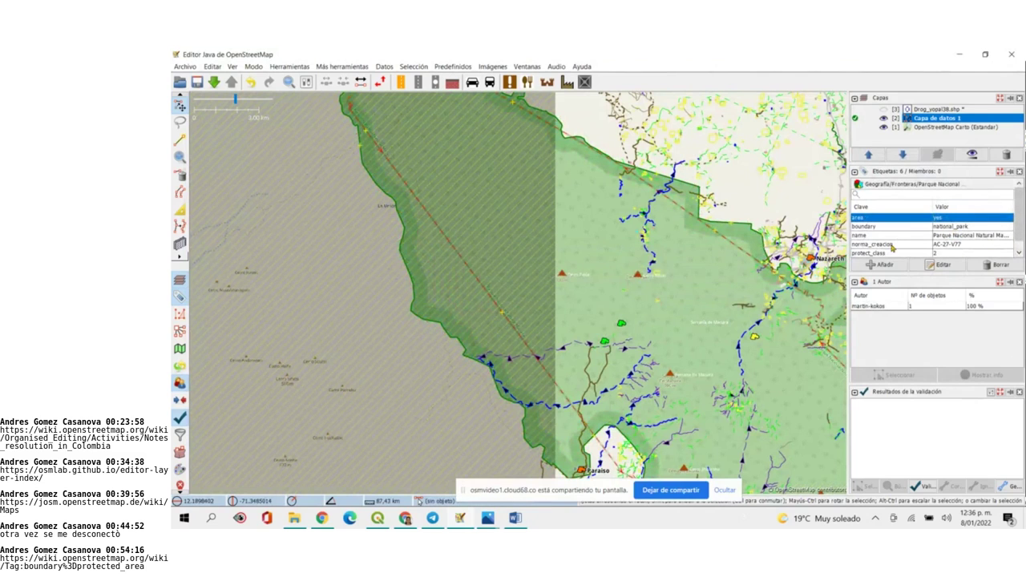
pyautogui.scroll(-1, 1019, 253)
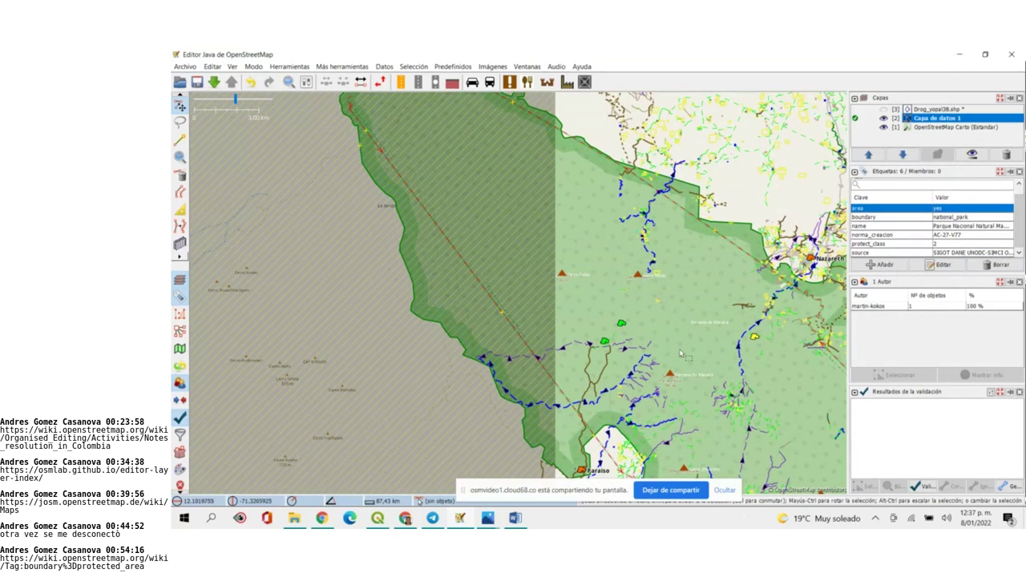
pyautogui.scroll(-2, 681, 354)
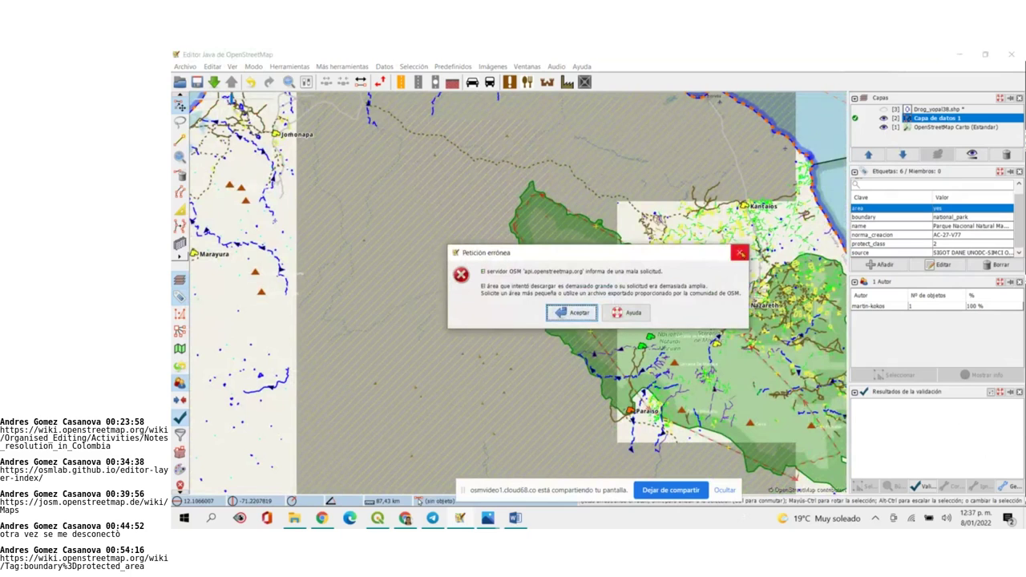
# Dismiss the 'Petición errónea' error saying the requested download area is too large
pyautogui.click(739, 252)
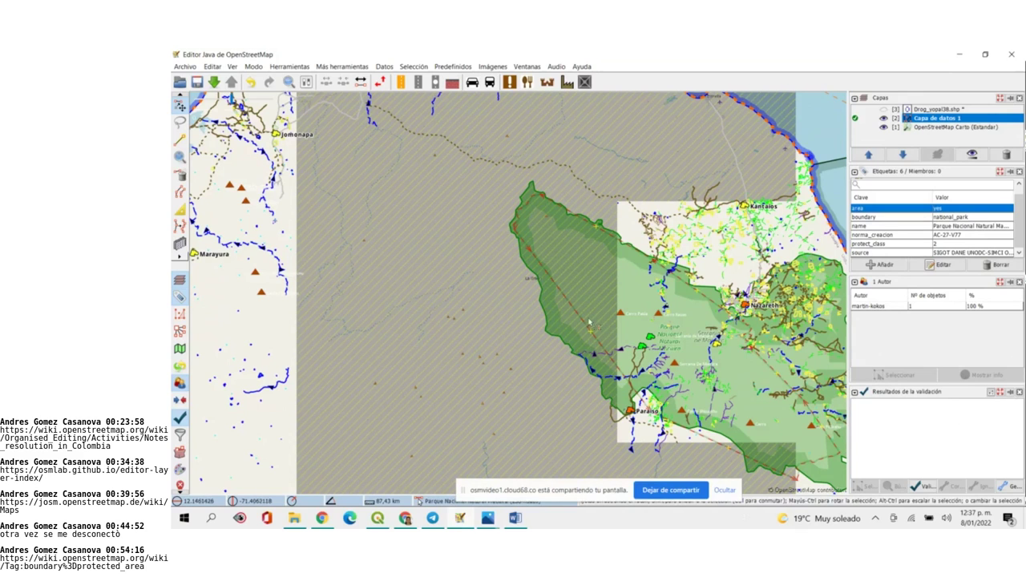
# Zoom in around La Unión to load data, then zoom out over Colombia to the blue track near Boyacá
pyautogui.scroll(3, 602, 328)
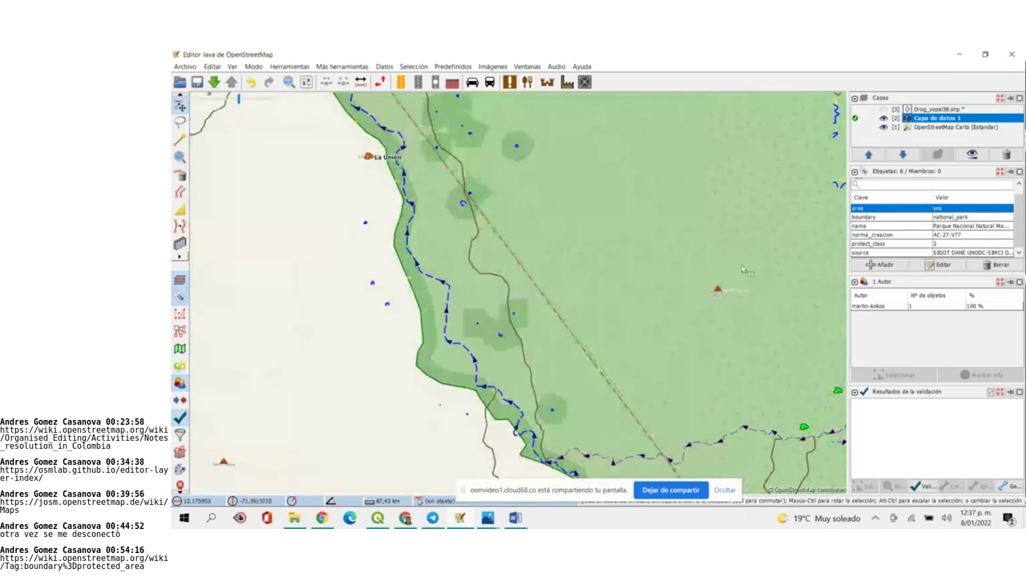
pyautogui.scroll(-2, 640, 333)
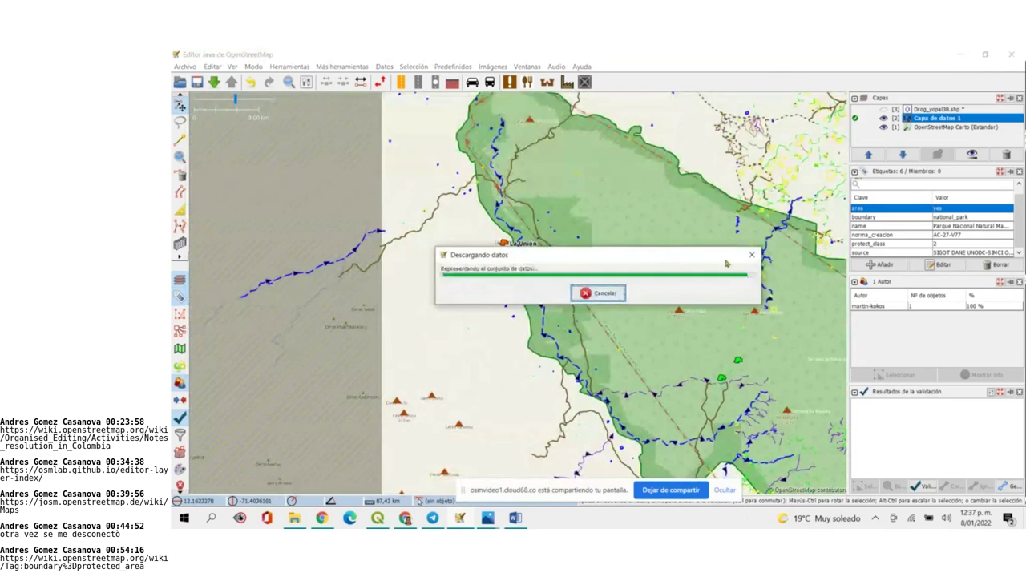
pyautogui.scroll(-2, 680, 314)
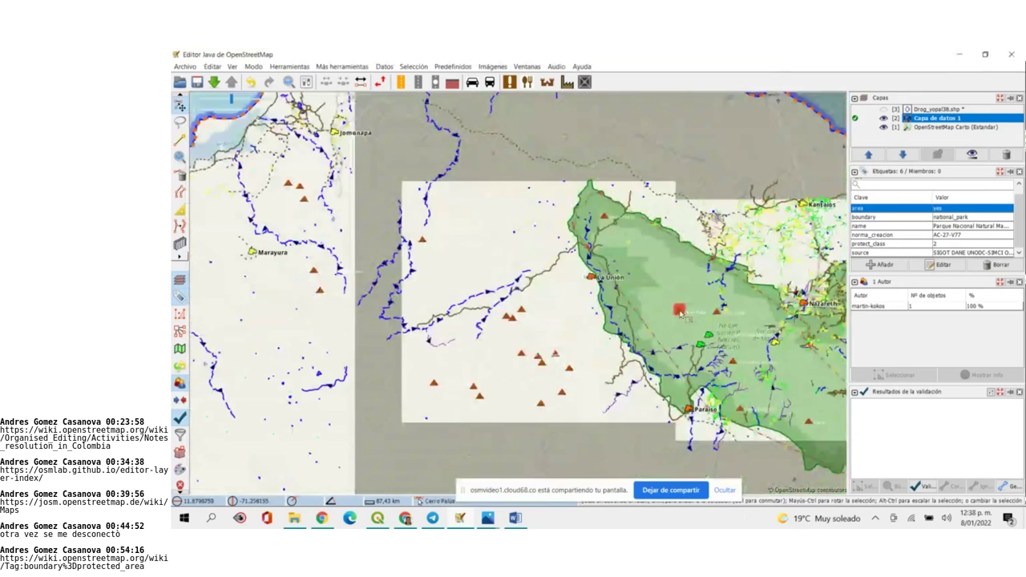
pyautogui.scroll(-4, 679, 314)
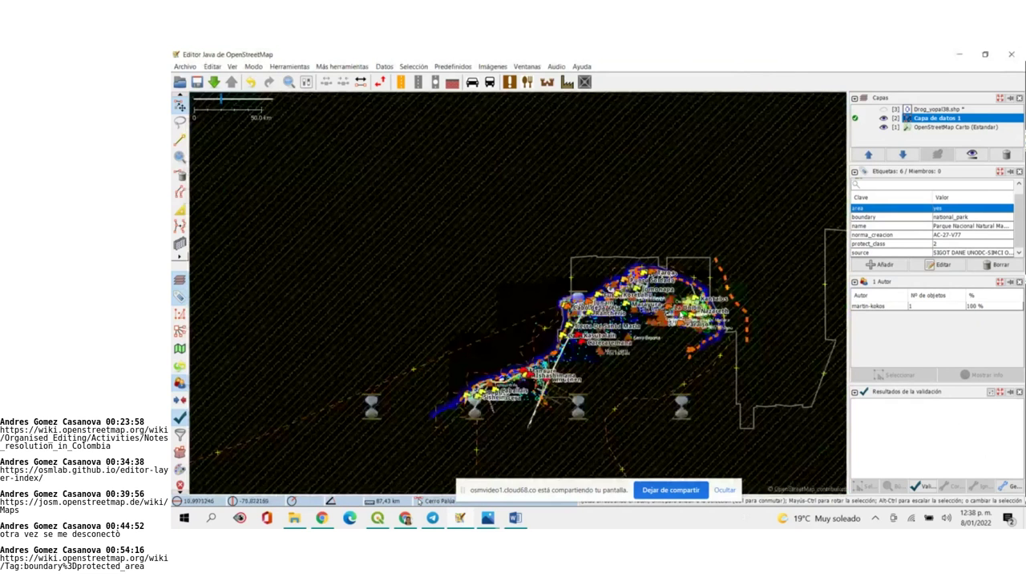
pyautogui.scroll(-2, 627, 357)
pyautogui.scroll(3, 627, 357)
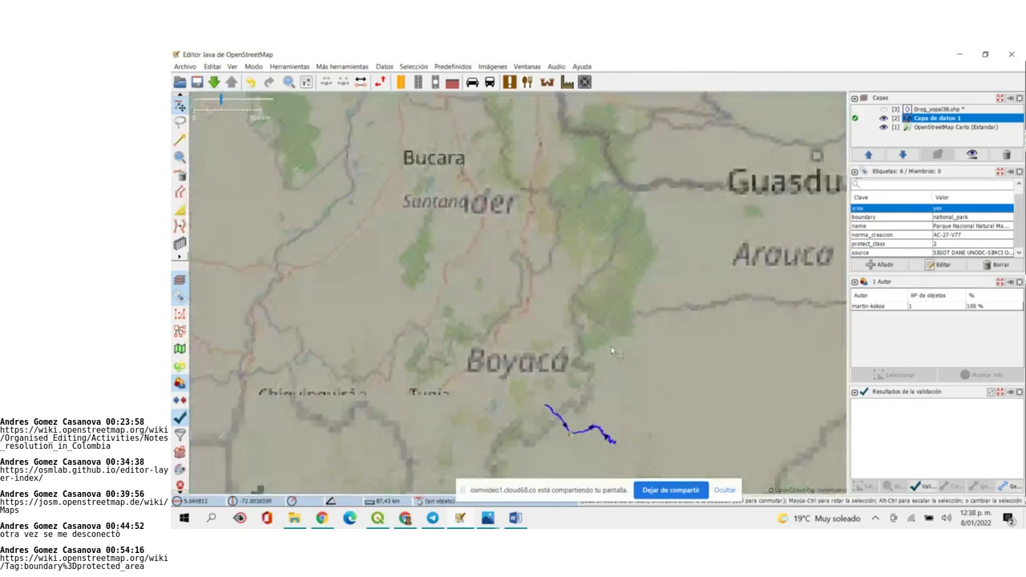
pyautogui.moveTo(613, 351); pyautogui.dragTo(534, 258)
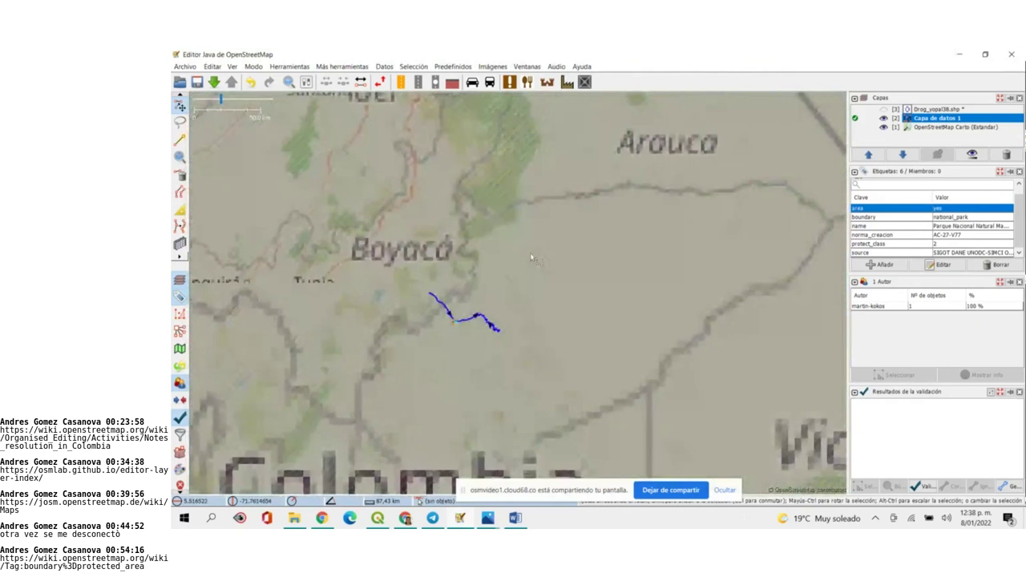
pyautogui.scroll(3, 531, 258)
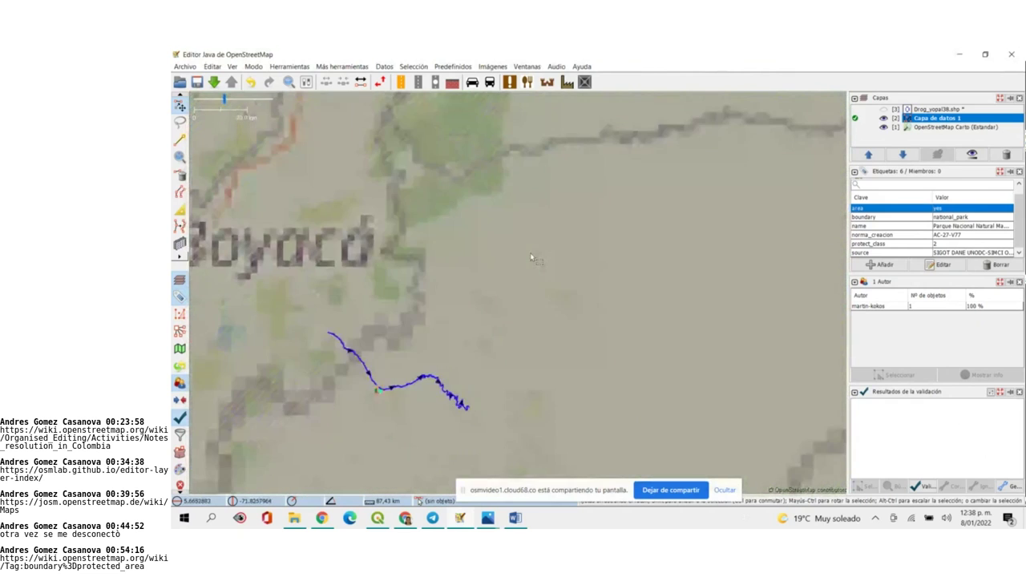
pyautogui.scroll(-4, 530, 257)
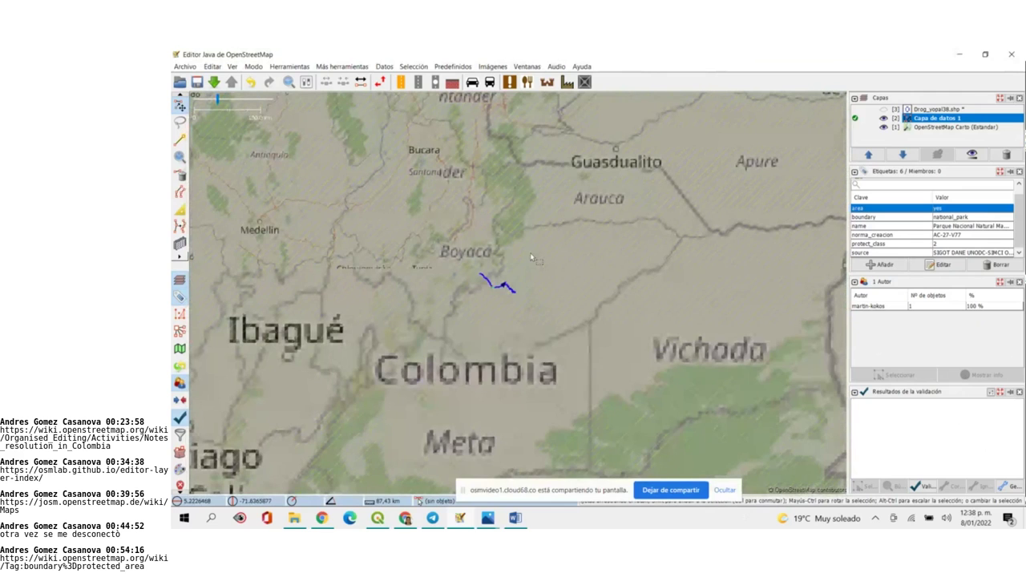
# Minimize JOSM to view the meeting, restore it, and shift the map north toward La Guajira
pyautogui.click(459, 518)
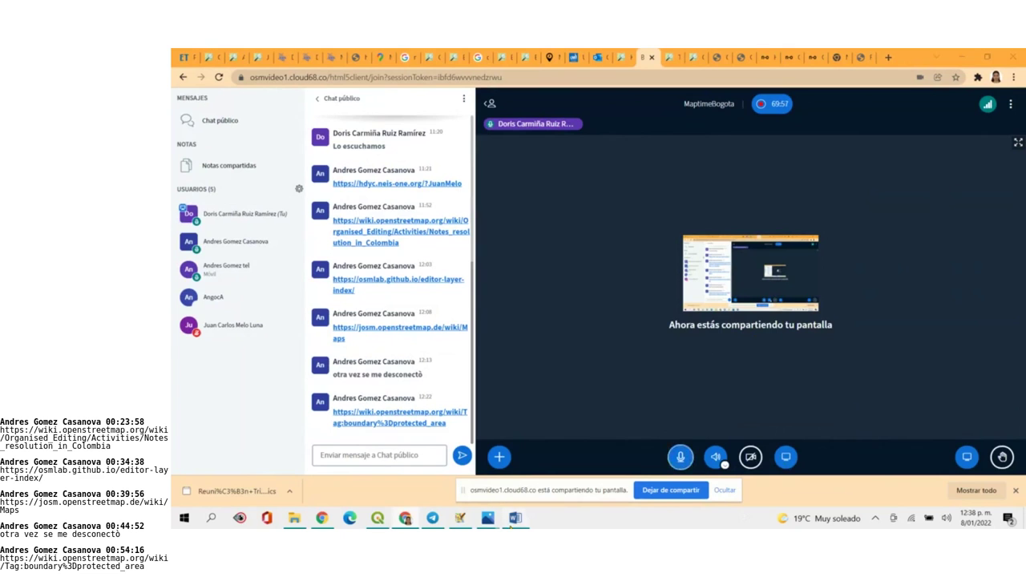
pyautogui.click(511, 527)
pyautogui.click(461, 520)
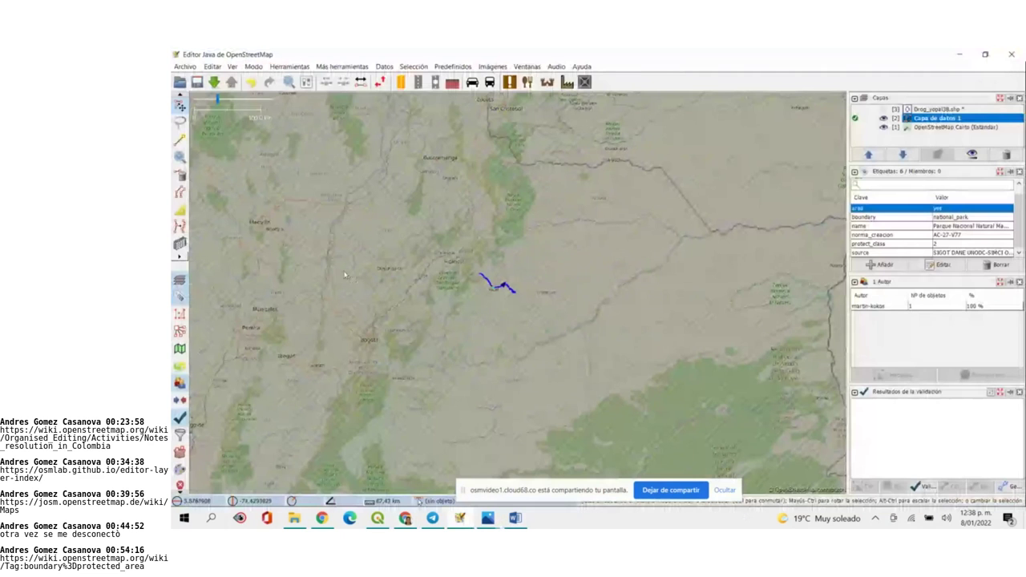
pyautogui.scroll(3, 393, 321)
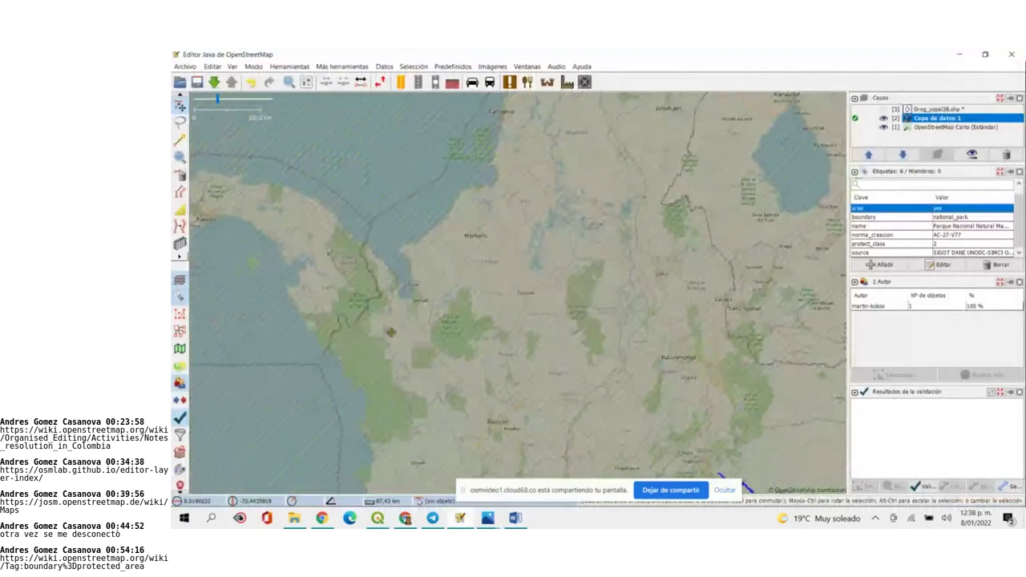
pyautogui.hotkey('ctrl', 'Up')
pyautogui.hotkey('ctrl', 'Right')
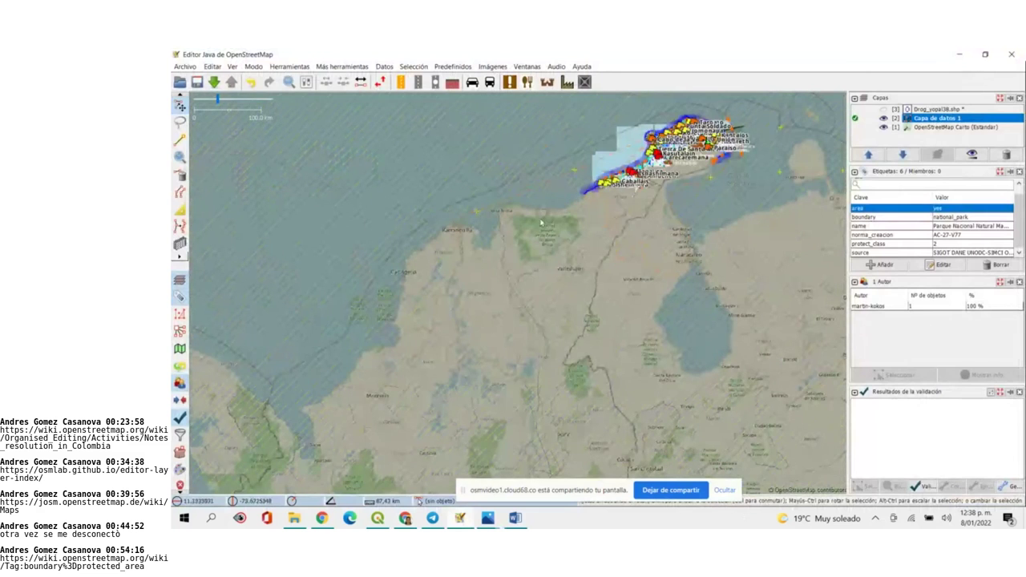
# Zoom and pan along the La Guajira coast toward Punta Vela
pyautogui.scroll(3, 569, 210)
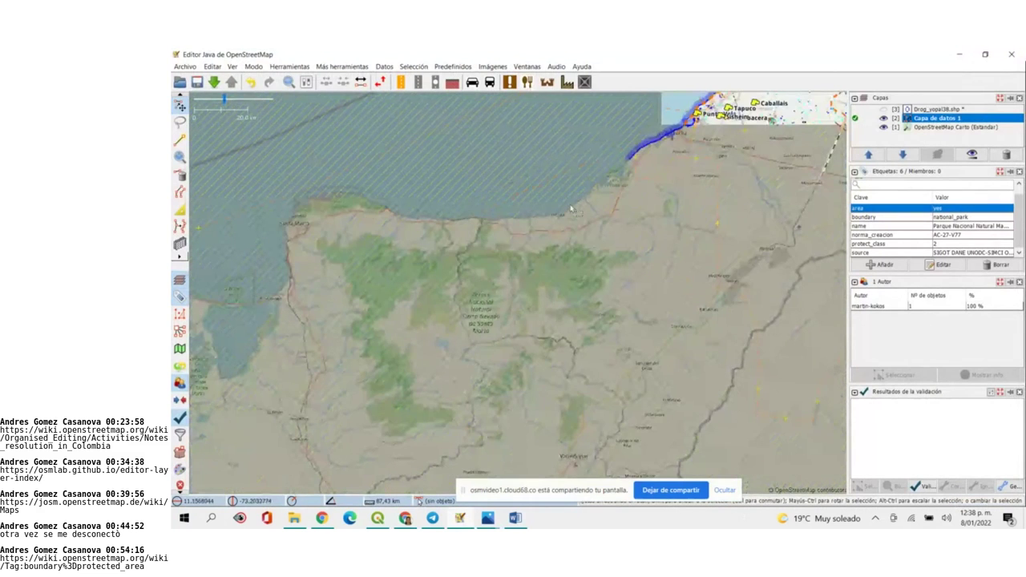
pyautogui.hotkey('ctrl', 'Up')
pyautogui.hotkey('ctrl', 'Right')
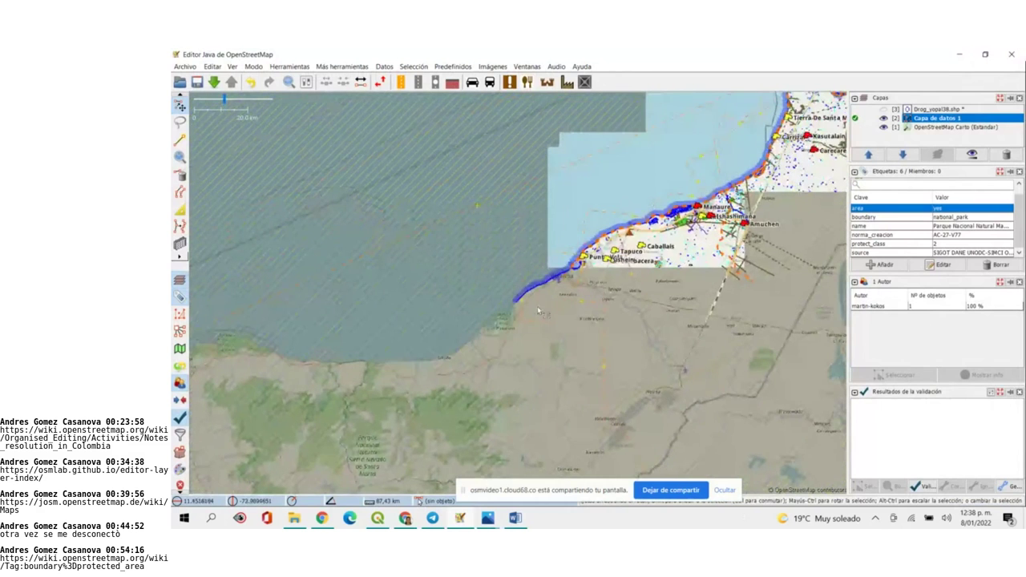
pyautogui.scroll(2, 521, 337)
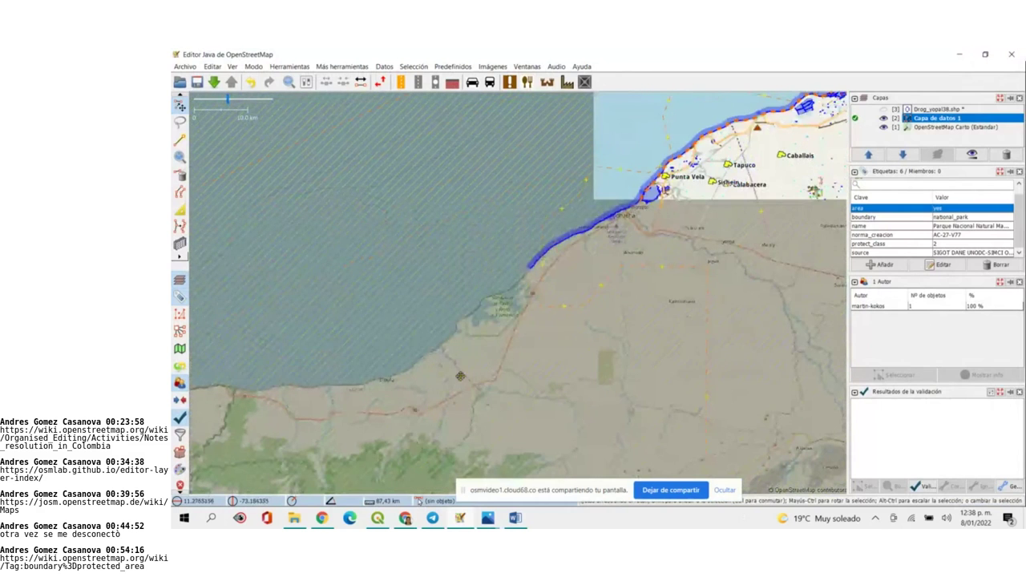
pyautogui.scroll(1, 460, 376)
pyautogui.scroll(-1, 464, 362)
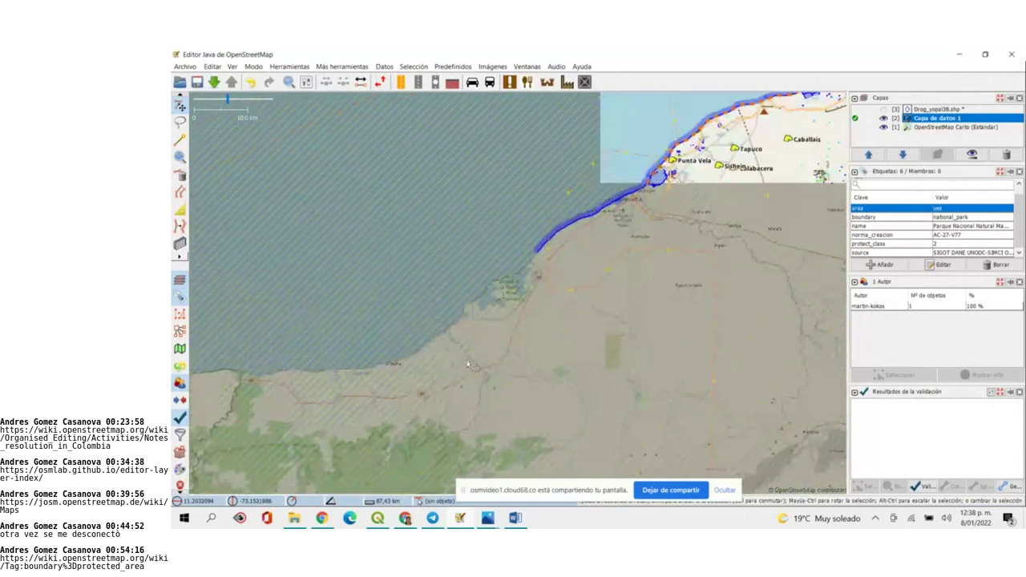
pyautogui.hotkey('ctrl', 'Up')
pyautogui.hotkey('ctrl', 'Right')
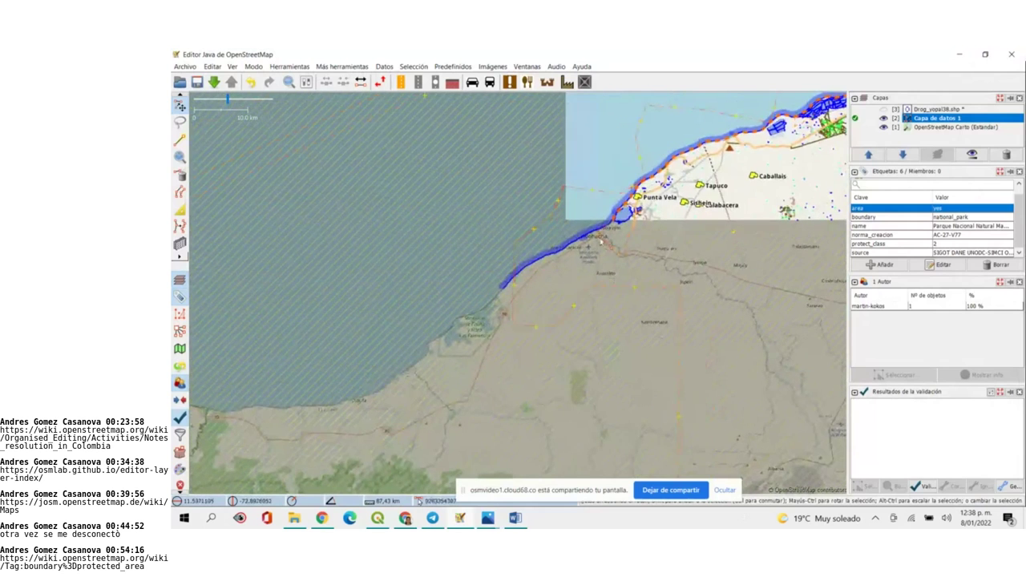
pyautogui.scroll(2, 574, 267)
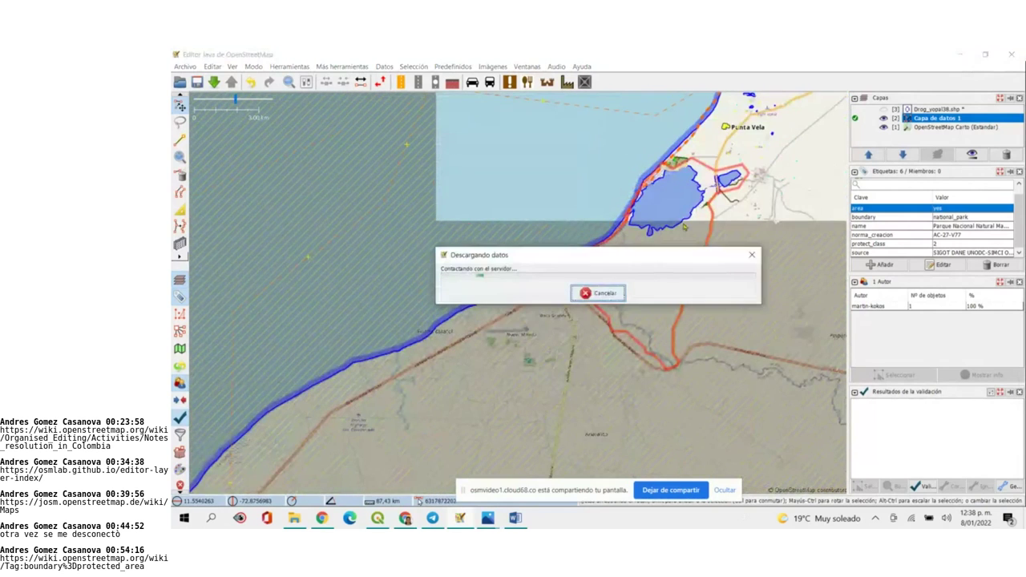
# Dismiss the download and network errors and drag the map west to the blue coastal polygons near Manaure
pyautogui.click(741, 253)
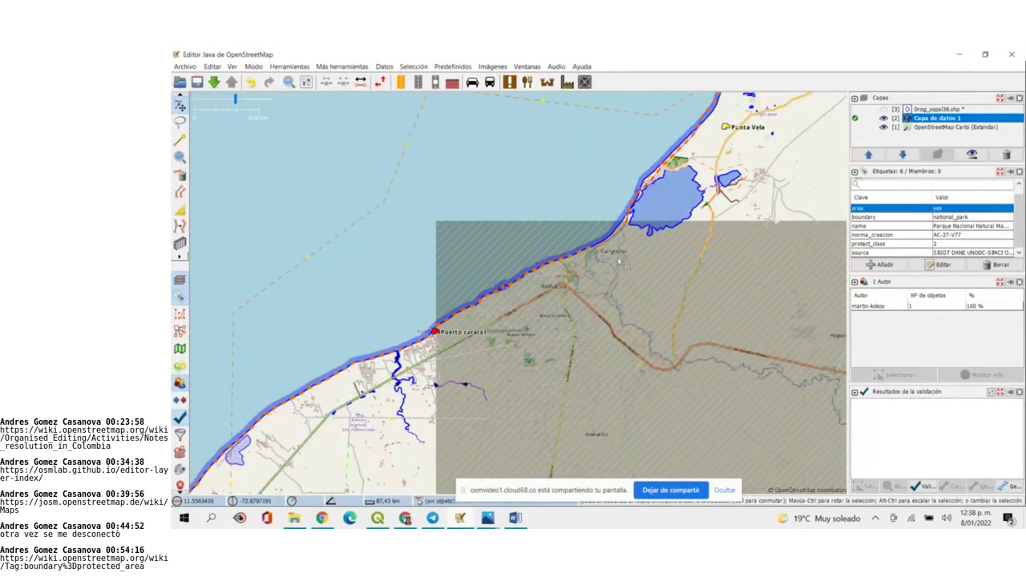
pyautogui.moveTo(673, 269); pyautogui.dragTo(393, 425)
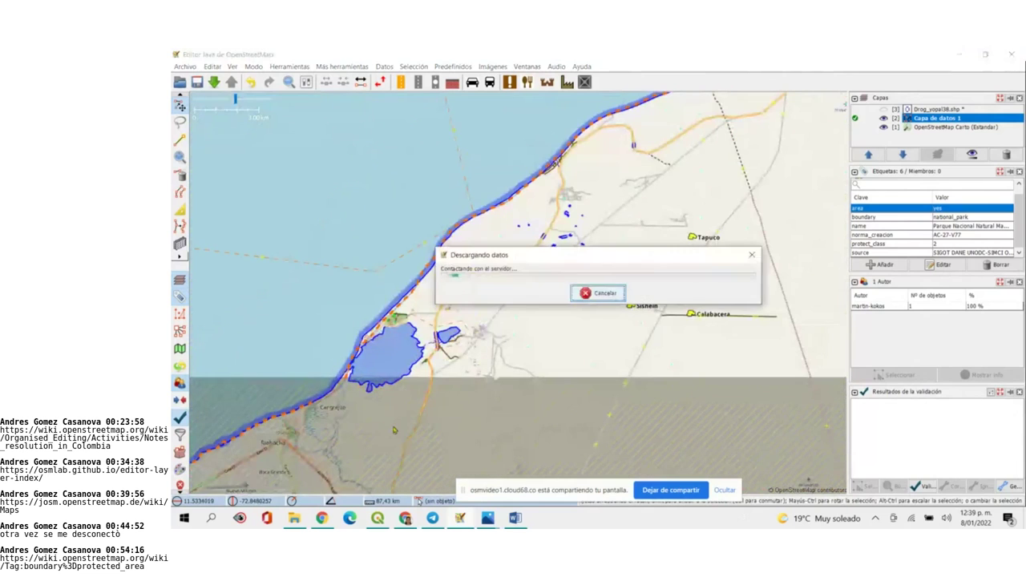
pyautogui.click(739, 249)
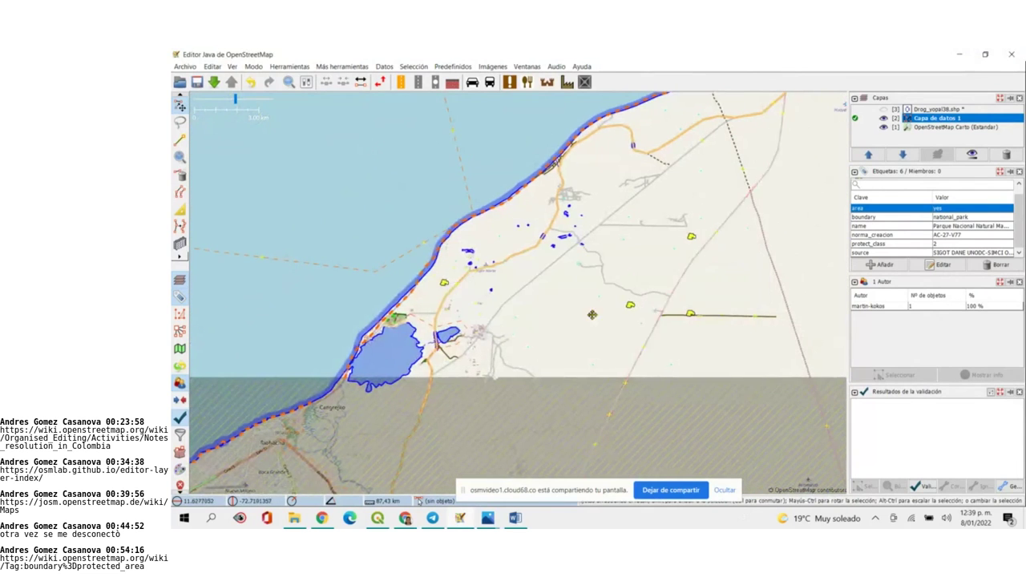
pyautogui.moveTo(718, 205); pyautogui.dragTo(483, 410)
pyautogui.moveTo(714, 270); pyautogui.dragTo(361, 389)
# Select the Musichi polygon to list its boundary=protected_area tags, survey nearby polygons, then briefly visit the video call
pyautogui.click(530, 310)
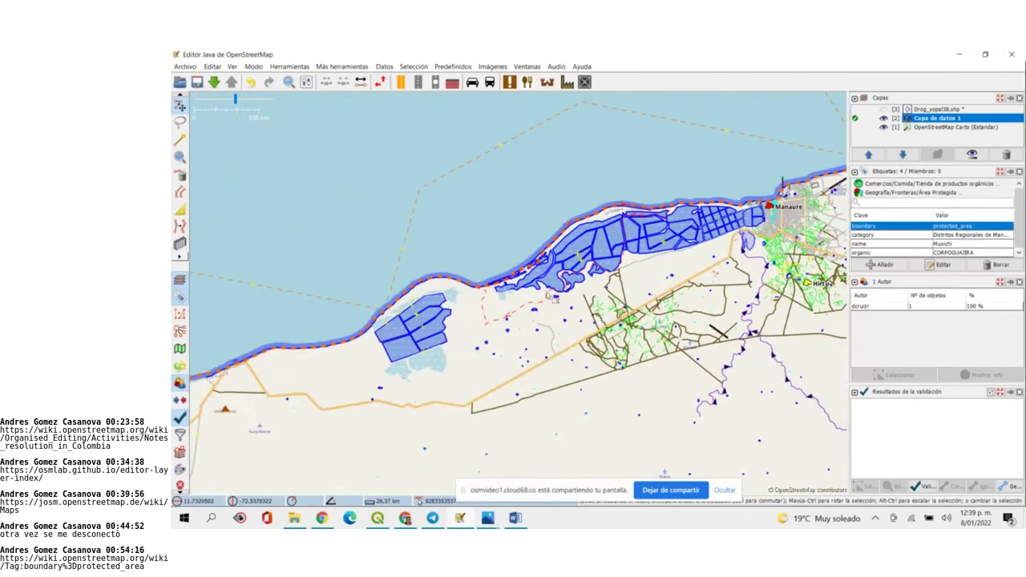
pyautogui.scroll(5, 553, 298)
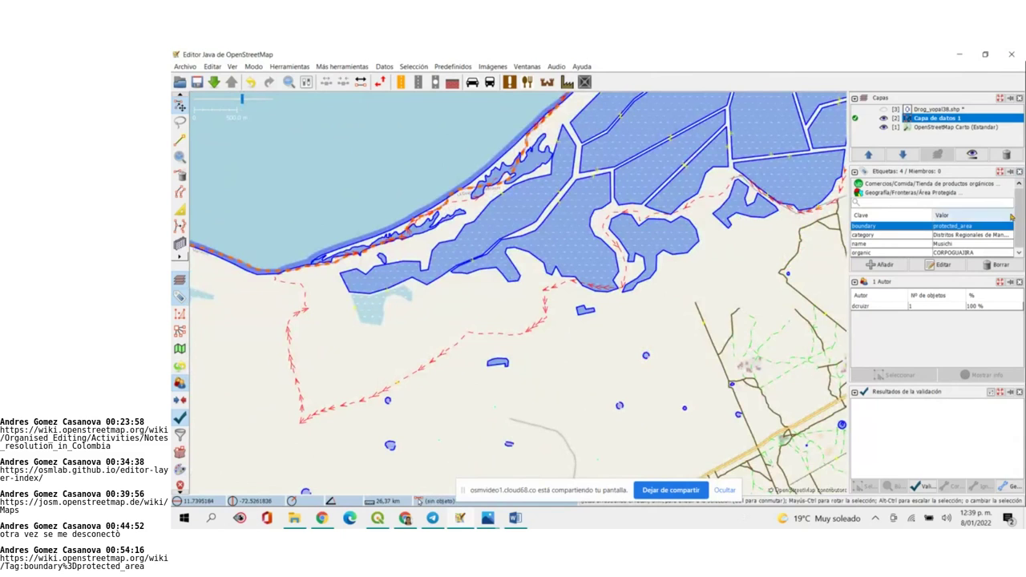
pyautogui.moveTo(698, 287); pyautogui.dragTo(475, 396)
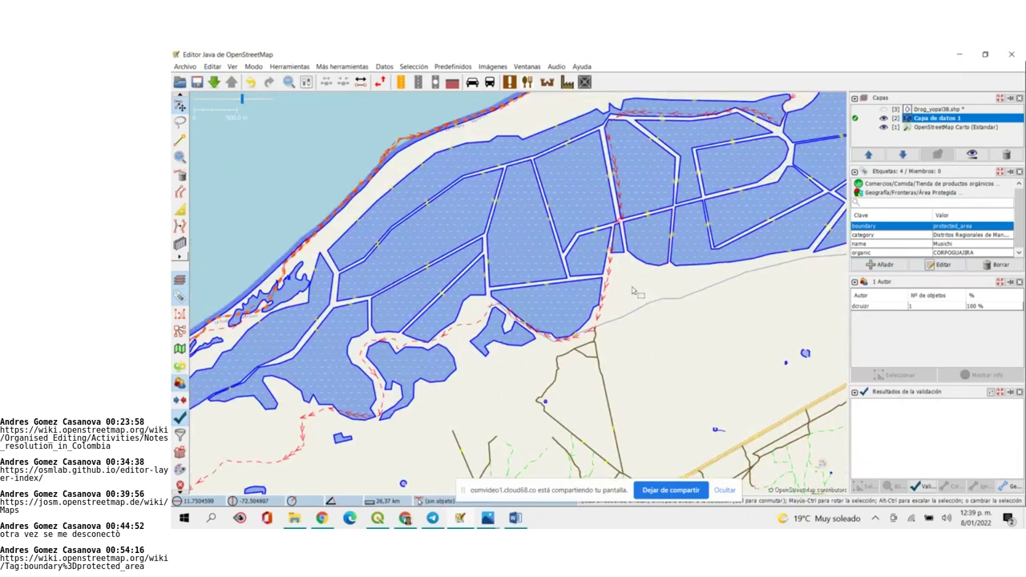
pyautogui.scroll(-2, 634, 291)
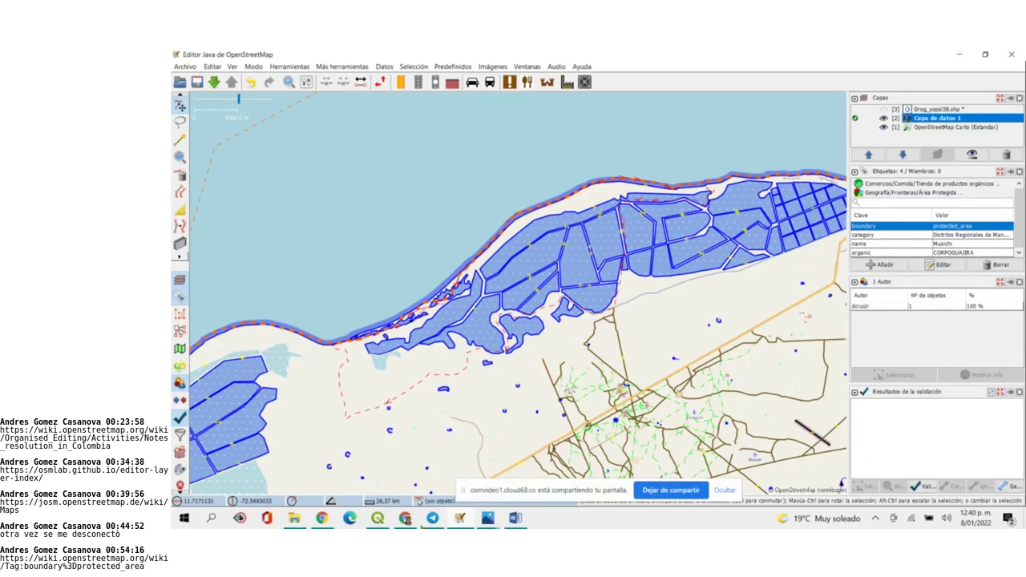
pyautogui.click(406, 520)
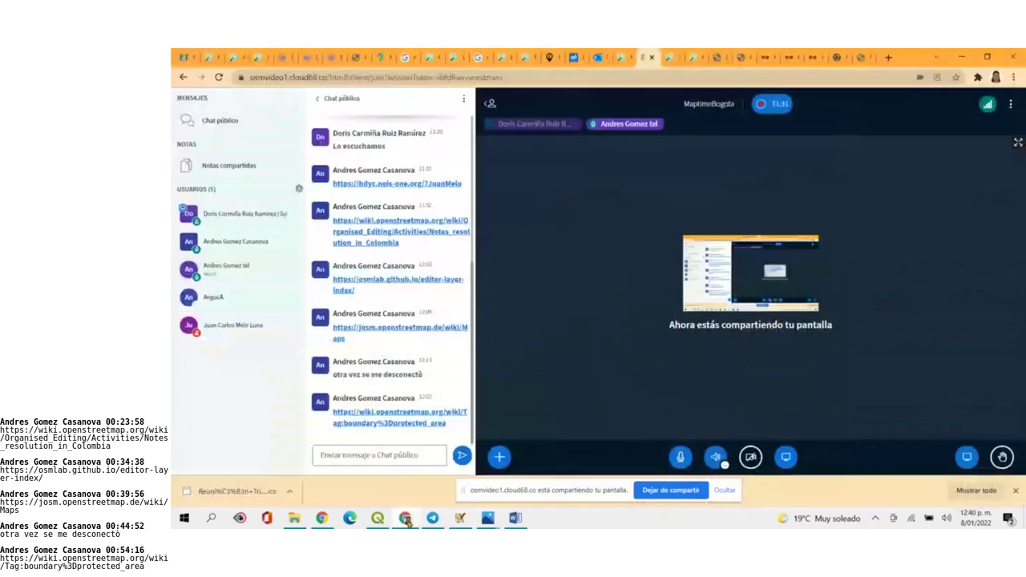
pyautogui.click(406, 520)
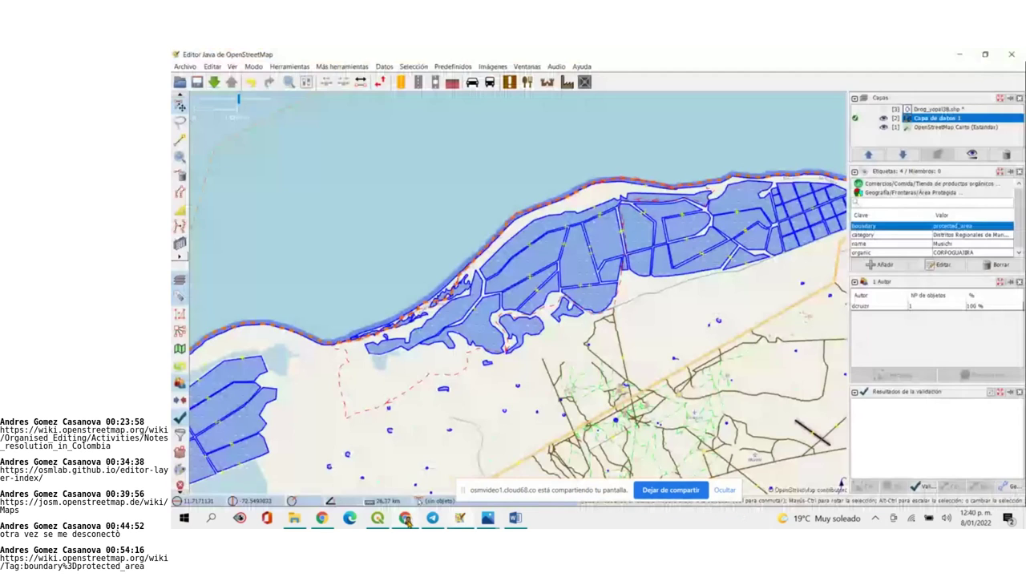
# Show the Drog_yopal38.shp layer, zoom to its extent around Yopal, and dismiss the download dialog
pyautogui.click(938, 109)
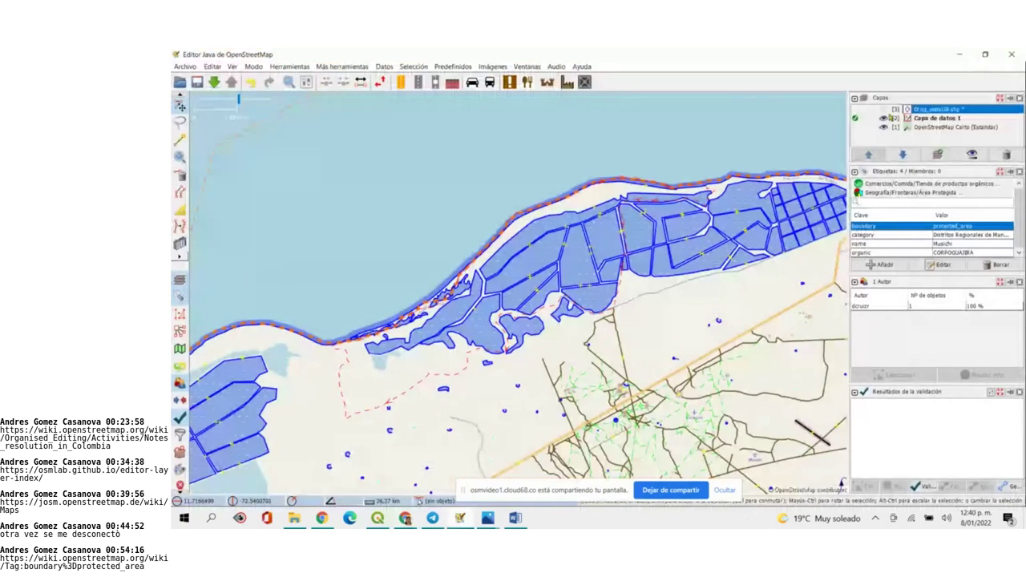
pyautogui.click(884, 109)
pyautogui.rightClick(883, 109)
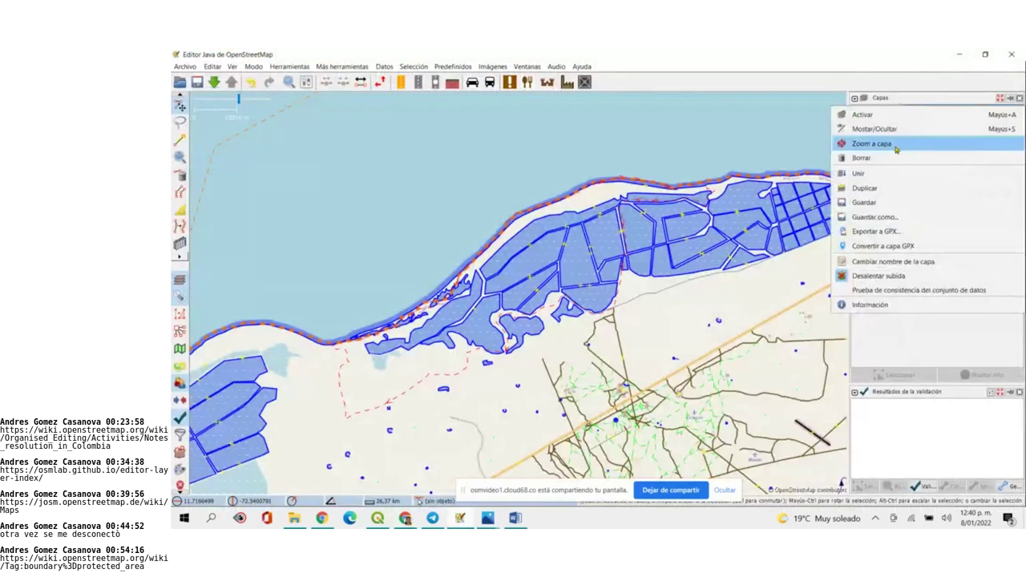
pyautogui.click(895, 146)
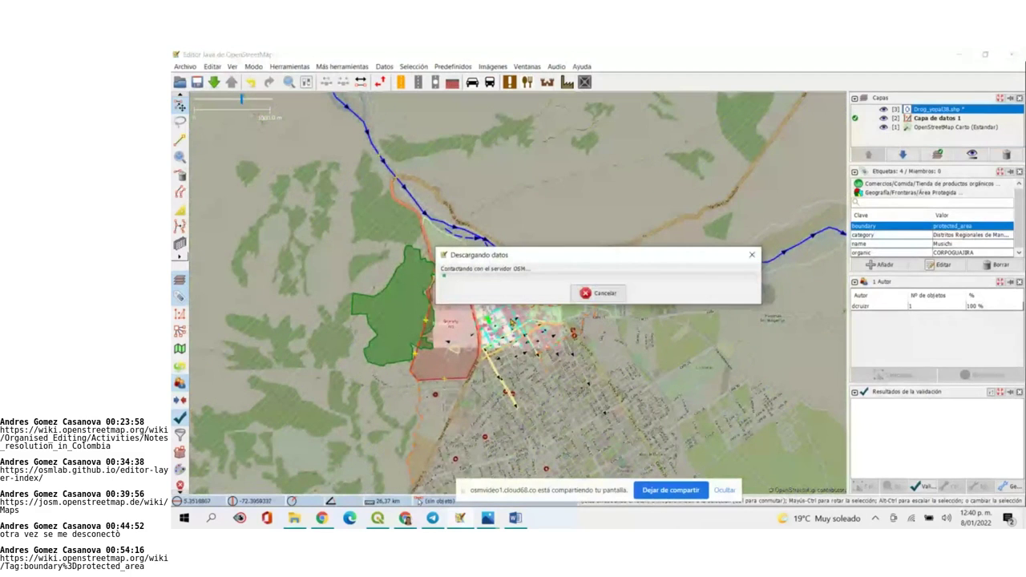
pyautogui.click(756, 261)
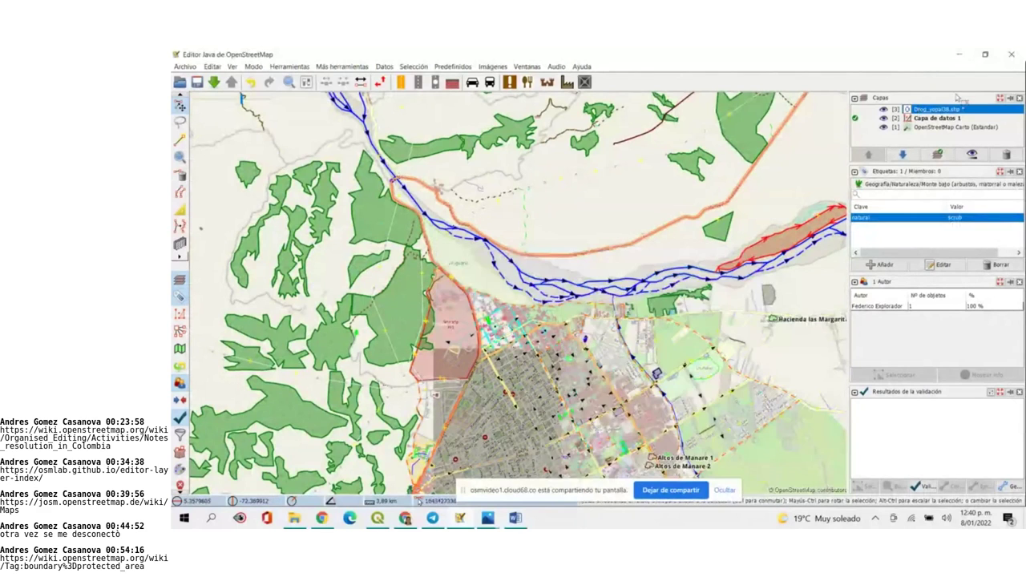
# Make Drog_yopal38.shp active, hide Capa de datos 1 and OpenStreetMap Carto, and zoom over the pharmacy points
pyautogui.rightClick(951, 108)
pyautogui.click(943, 116)
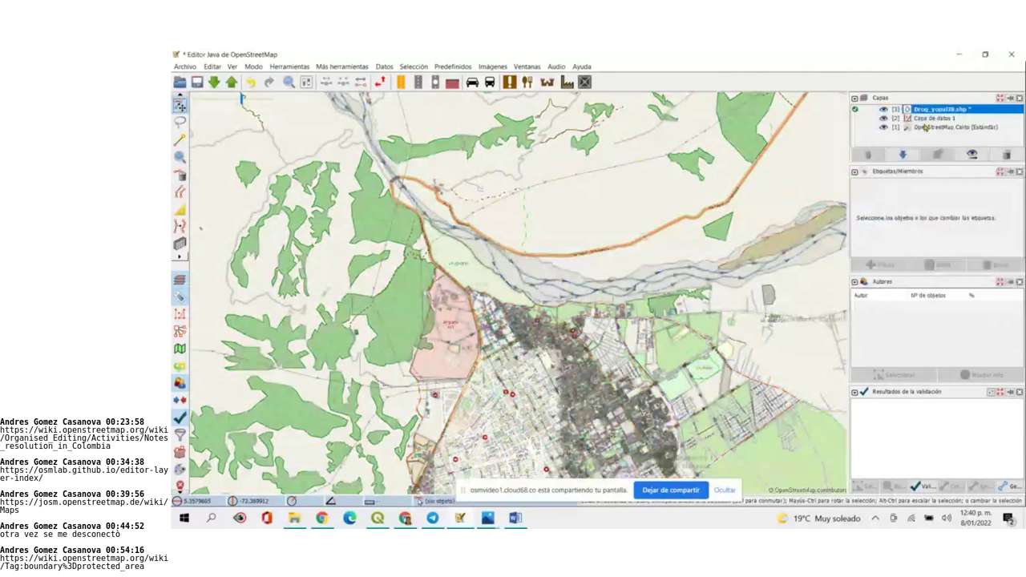
pyautogui.click(883, 118)
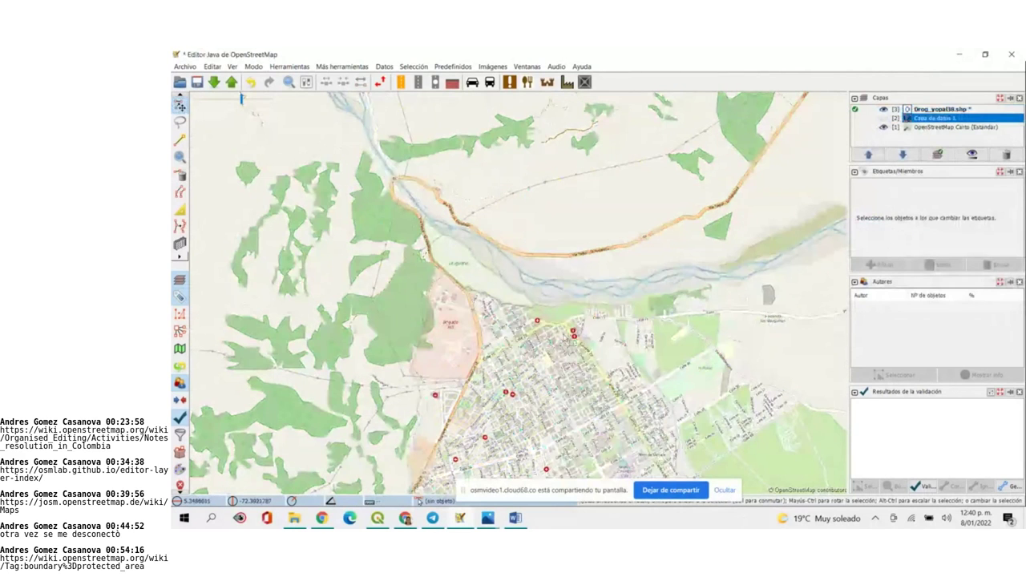
pyautogui.press('2')
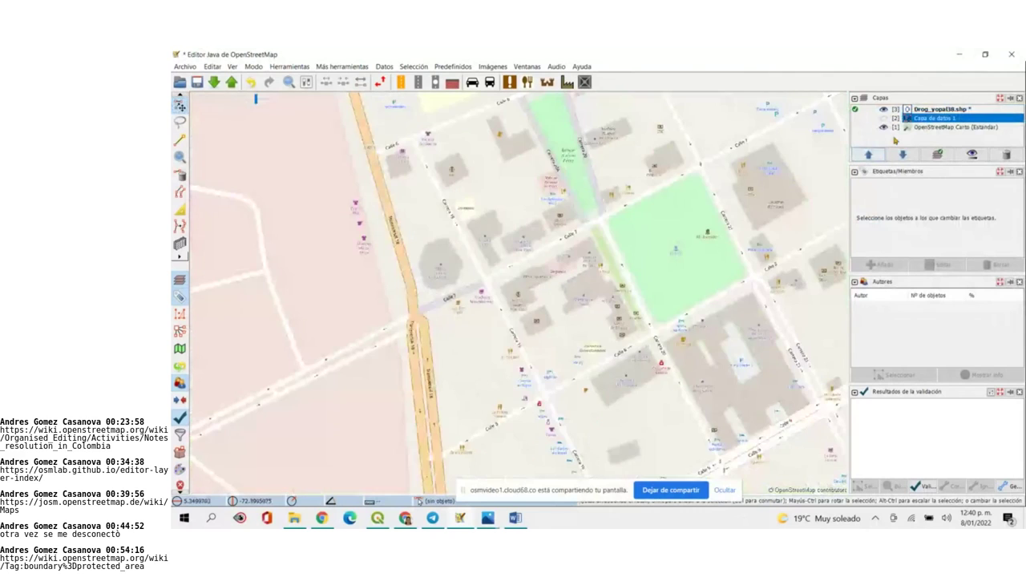
pyautogui.click(884, 127)
pyautogui.moveTo(639, 233); pyautogui.dragTo(405, 163)
pyautogui.moveTo(479, 291); pyautogui.dragTo(540, 388)
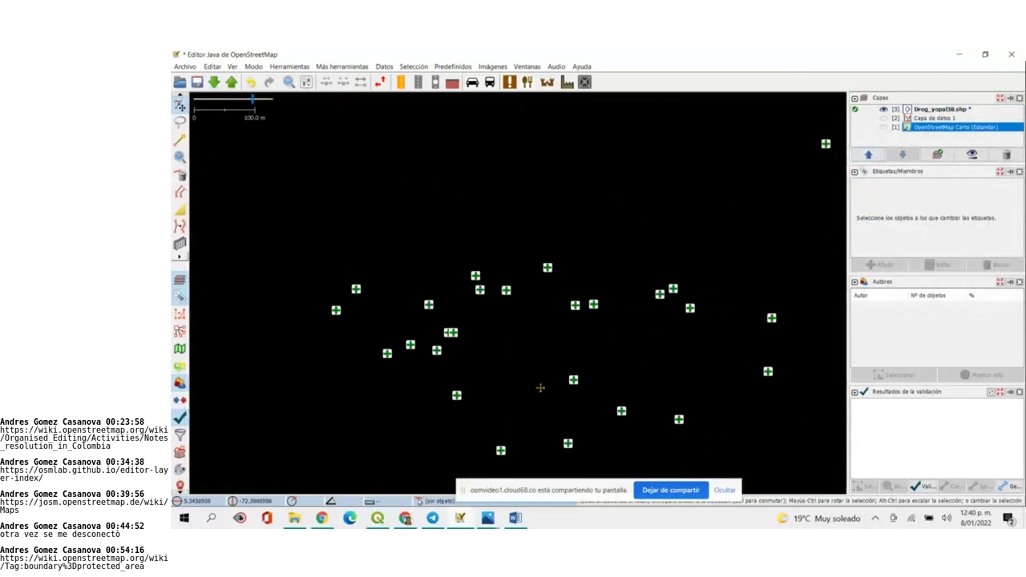
# Select the CENTRO NATURISTA VIDA pharmacy point and inspect its addr_house tag
pyautogui.click(476, 277)
pyautogui.moveTo(1019, 243); pyautogui.dragTo(1019, 255)
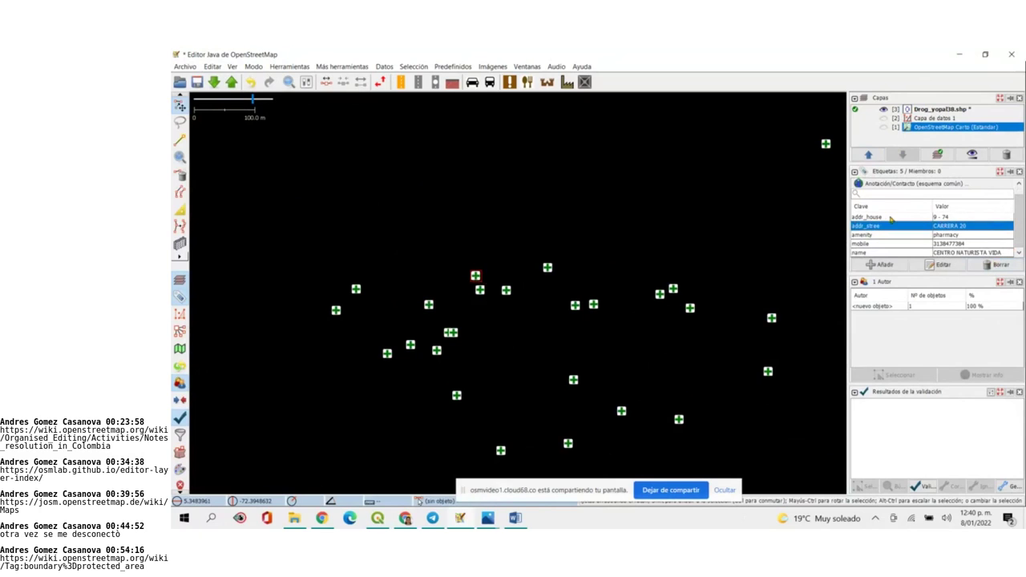
pyautogui.click(872, 218)
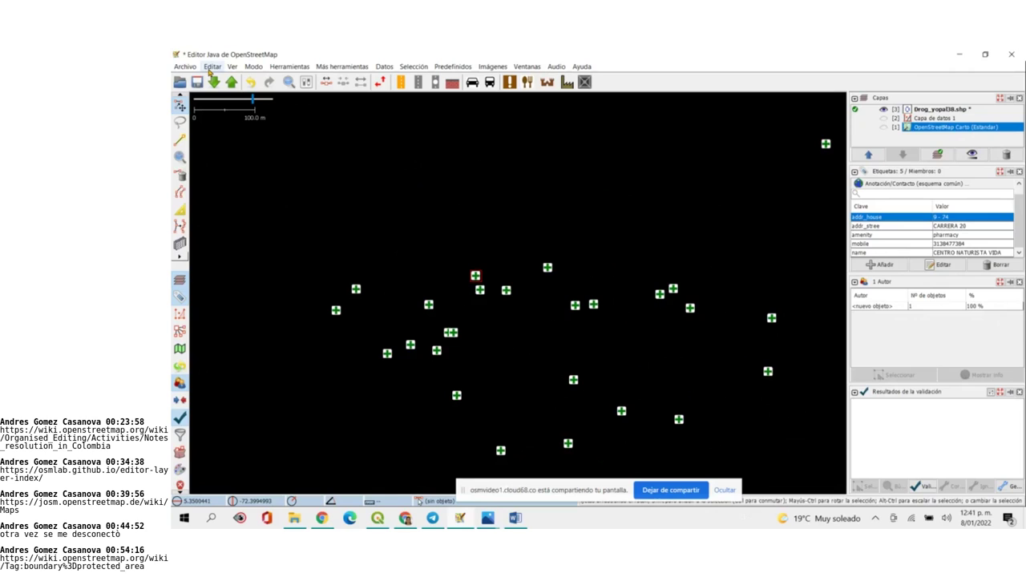
# Add Colombia specific rules to JOSM's active tag-validator rules in Preferencias
pyautogui.click(210, 68)
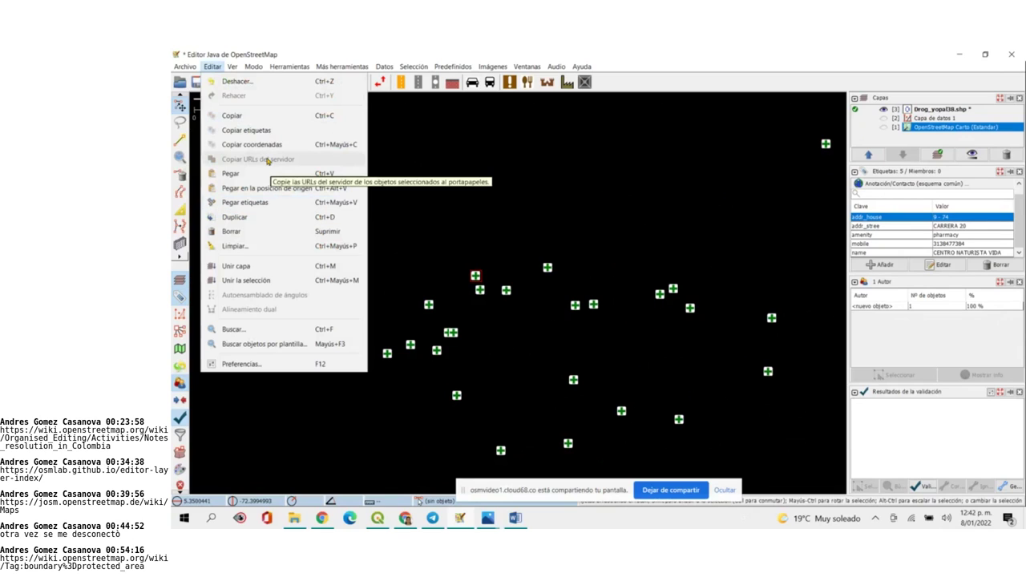
pyautogui.click(276, 365)
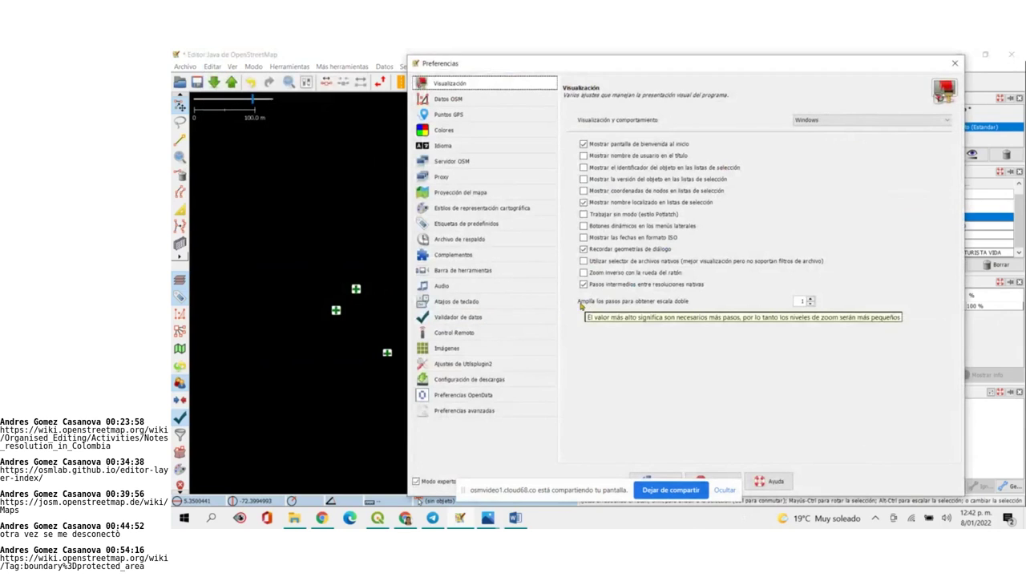
pyautogui.click(431, 320)
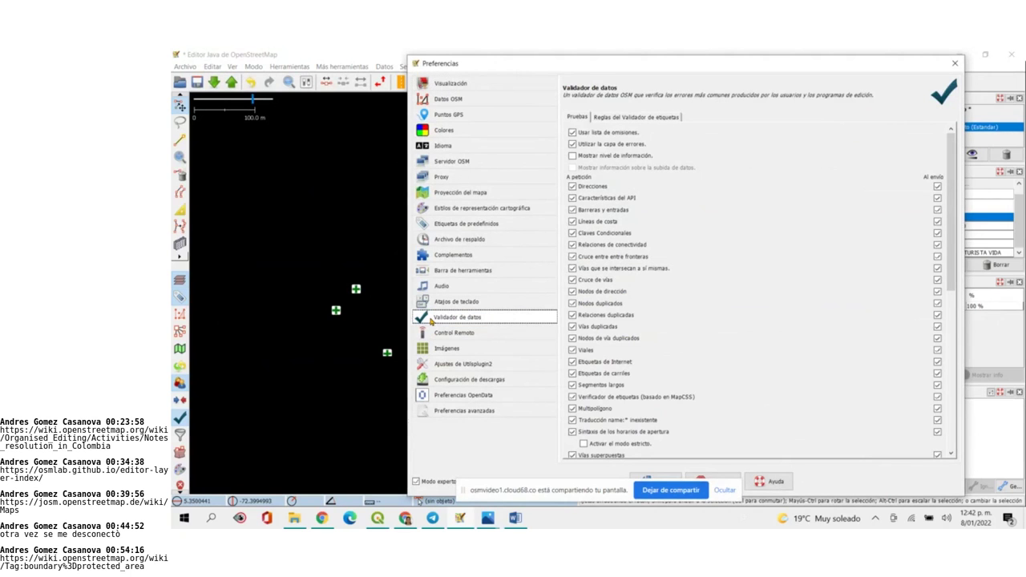
pyautogui.scroll(-2, 765, 353)
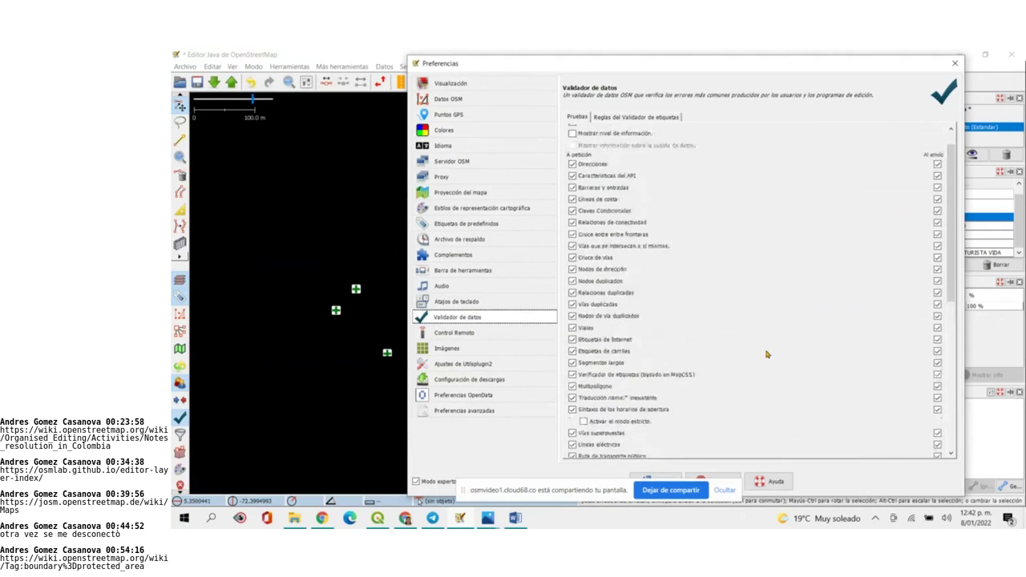
pyautogui.scroll(2, 728, 267)
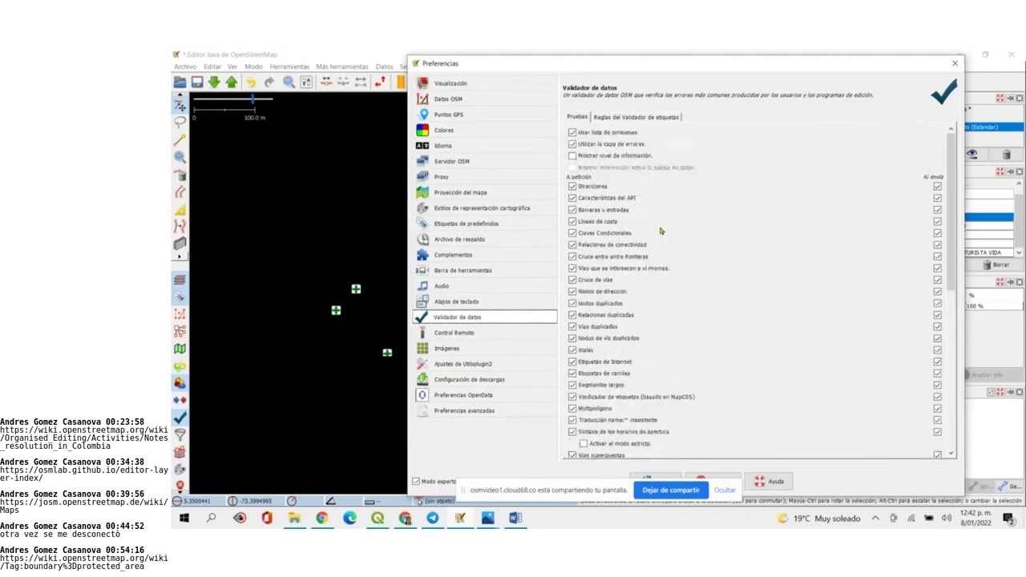
pyautogui.click(626, 120)
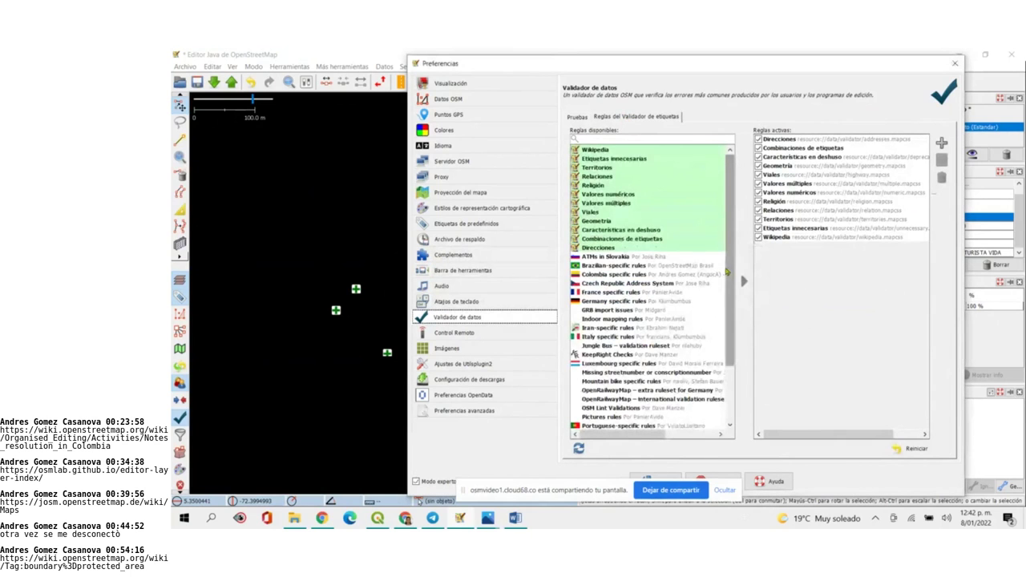
pyautogui.scroll(-3, 705, 396)
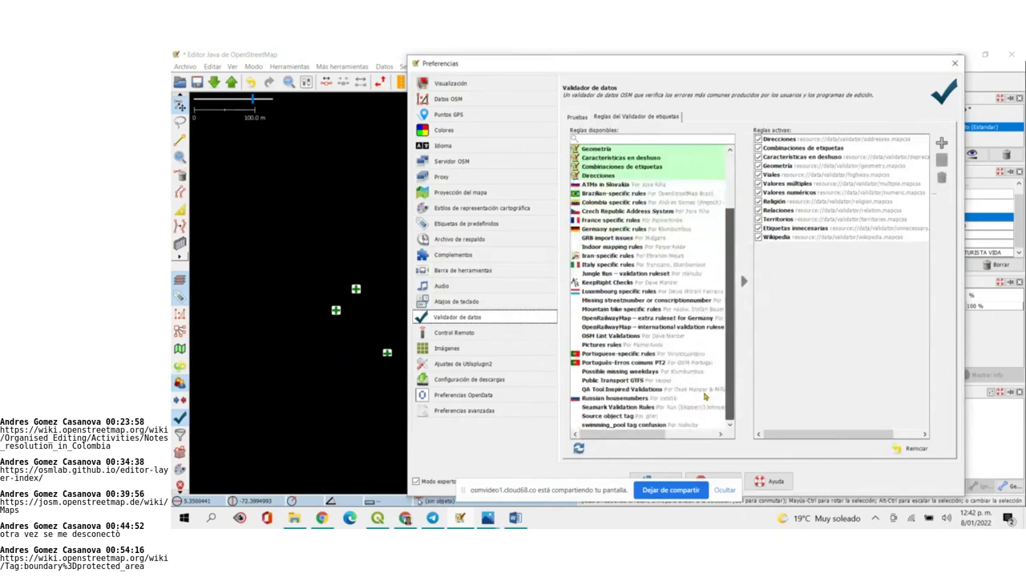
pyautogui.click(621, 212)
pyautogui.click(623, 203)
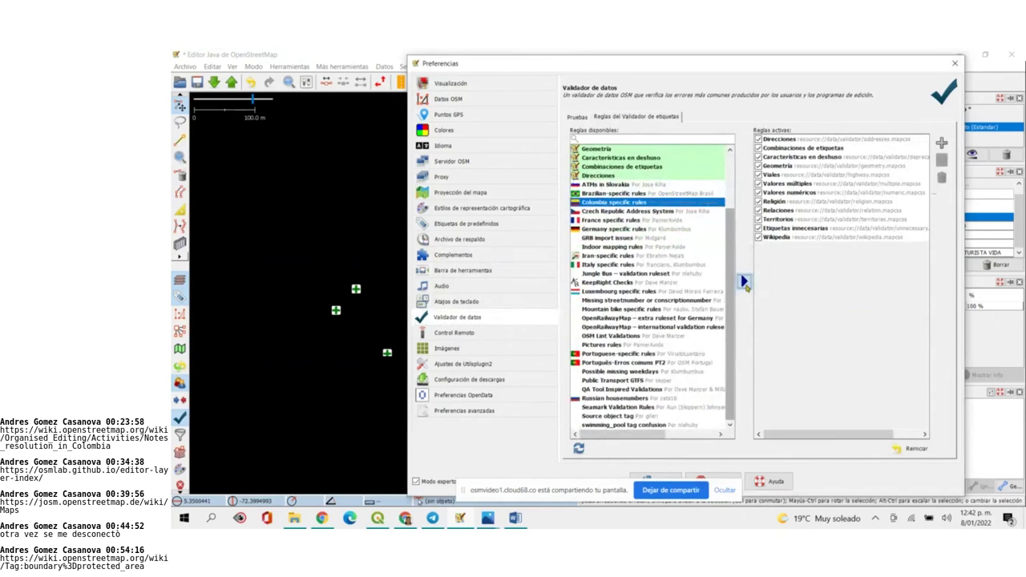
pyautogui.click(744, 283)
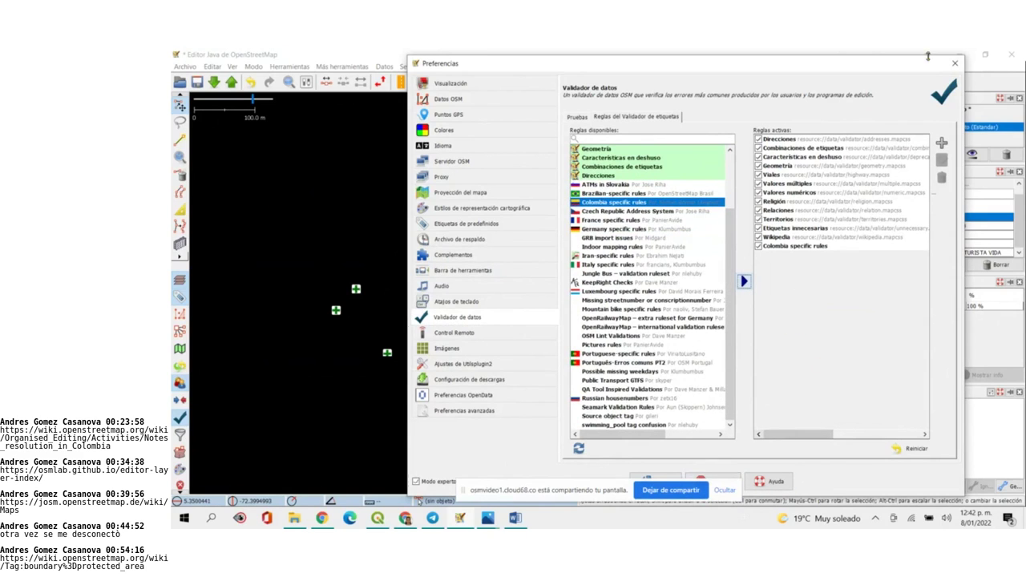
# Shrink and reposition the preferences window, then accept the new validator settings
pyautogui.moveTo(967, 74); pyautogui.dragTo(895, 72)
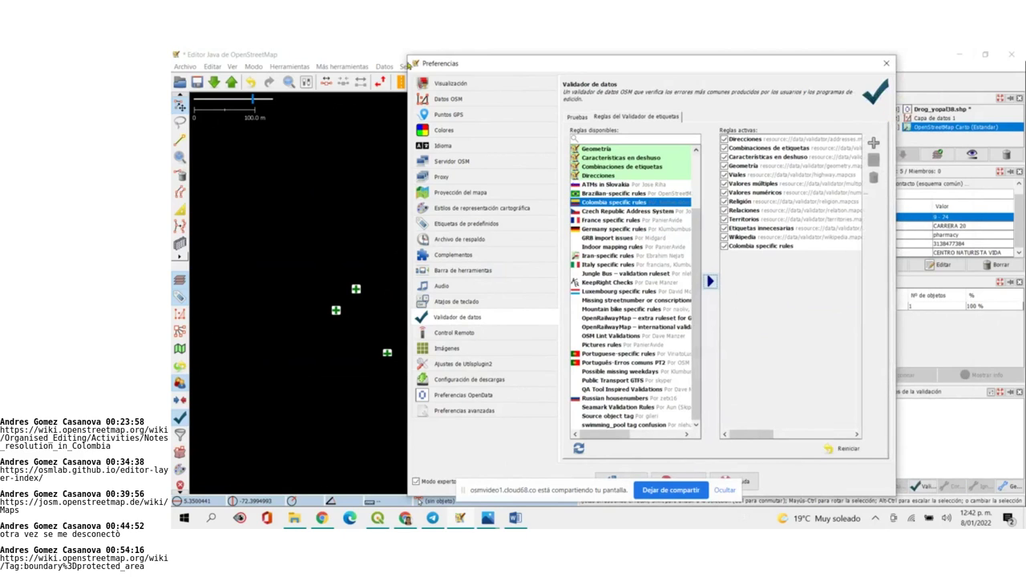
pyautogui.moveTo(407, 63); pyautogui.dragTo(492, 154)
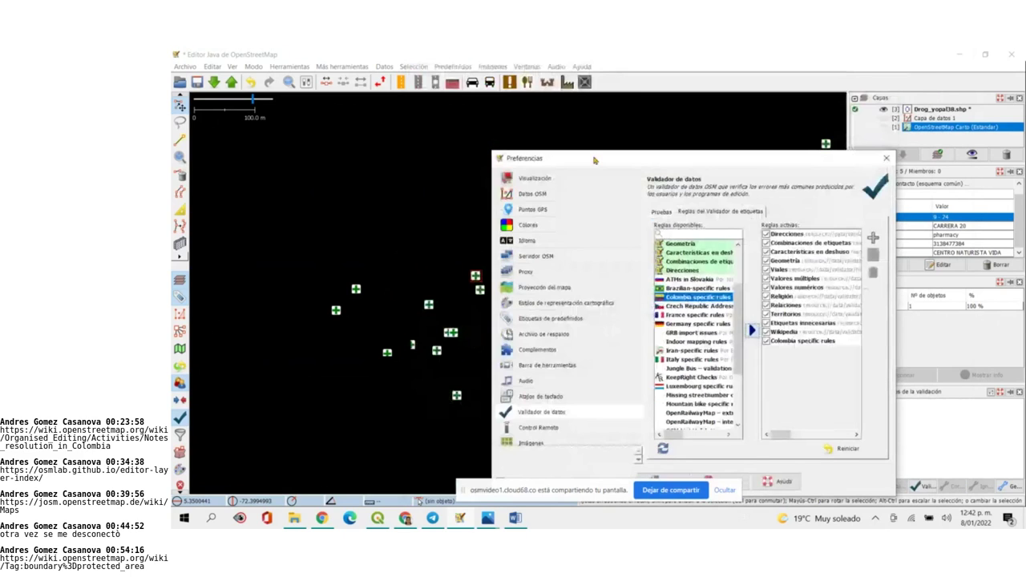
pyautogui.moveTo(594, 161); pyautogui.dragTo(550, 72)
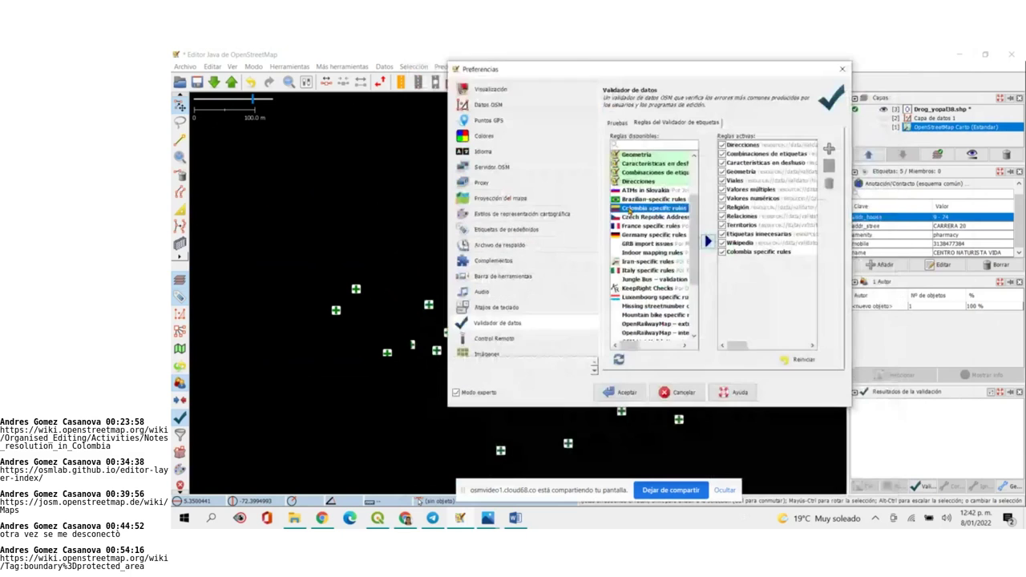
pyautogui.click(626, 392)
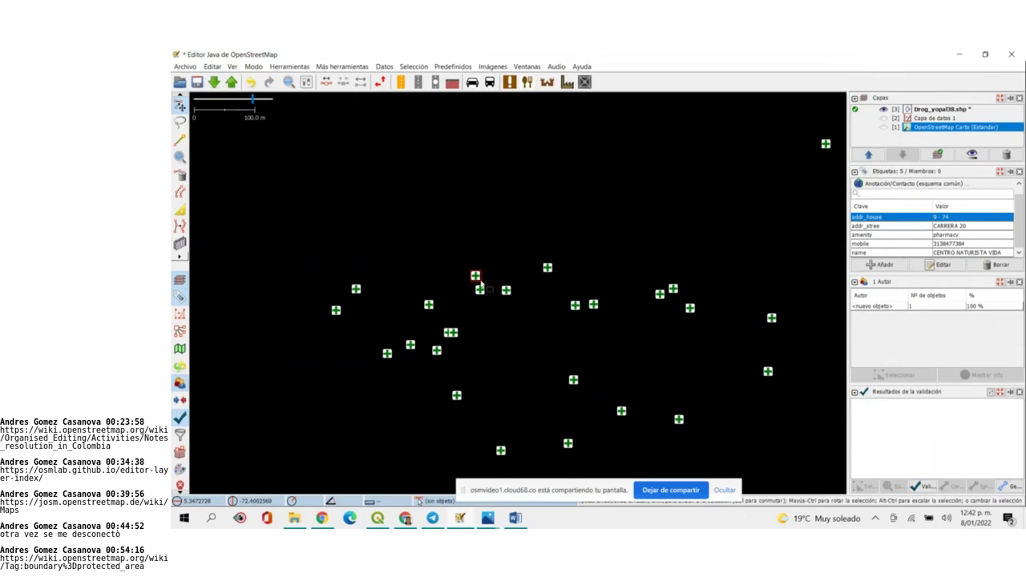
# Zoom the map in until only the CENTRO NATURISTA VIDA pharmacy node is shown
pyautogui.scroll(15, 480, 287)
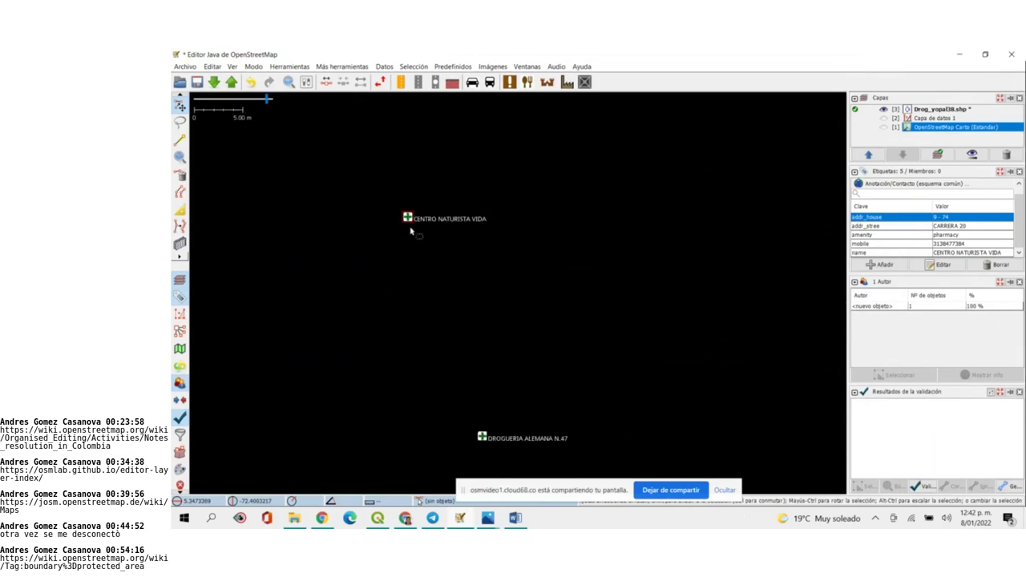
pyautogui.scroll(5, 401, 353)
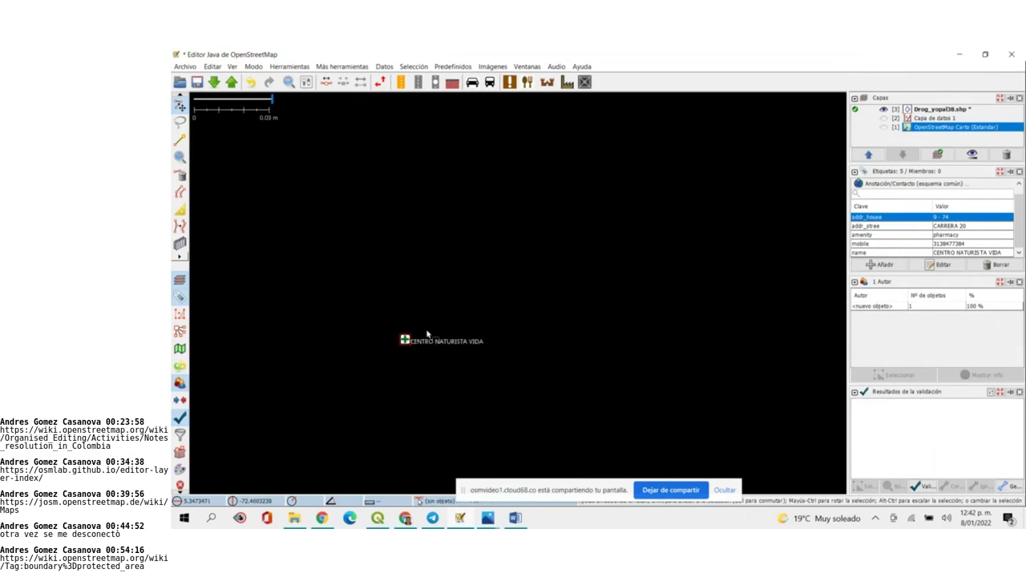
pyautogui.scroll(2, 407, 348)
pyautogui.scroll(2, 257, 303)
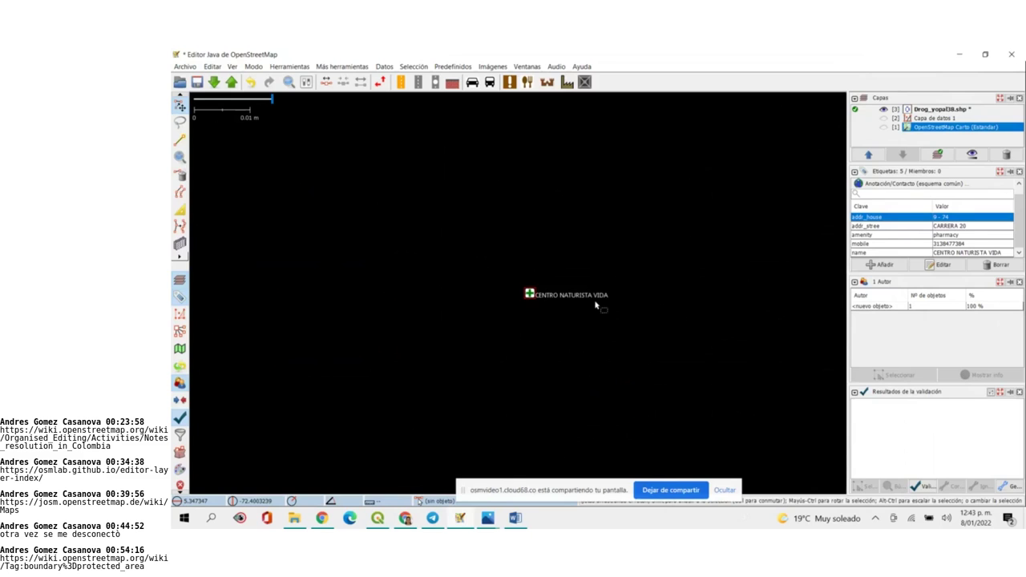
pyautogui.click(284, 525)
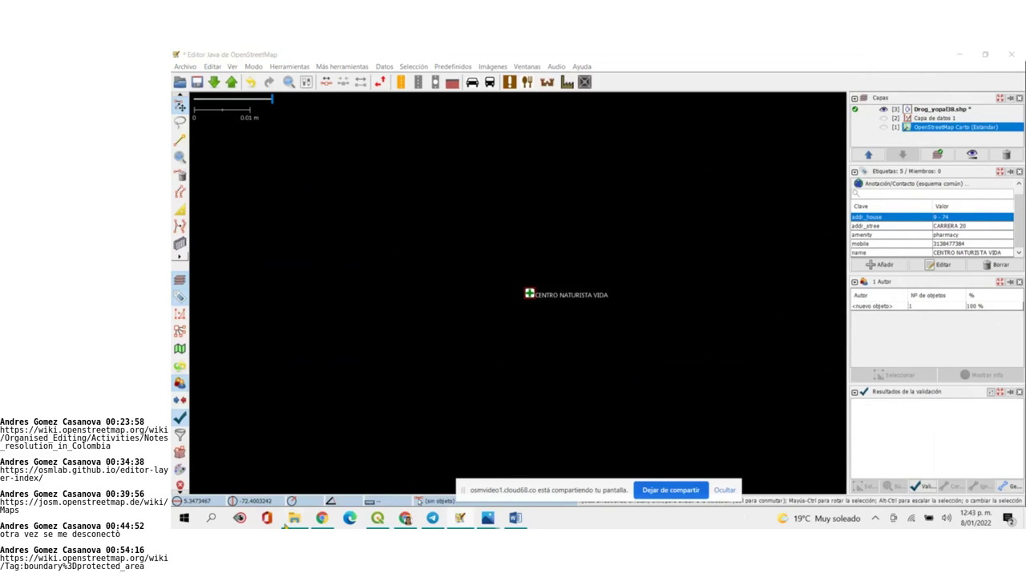
# Open the Drogueri_yopal spreadsheet from MAPEO_DORIS > YOPAL
pyautogui.doubleClick(481, 220)
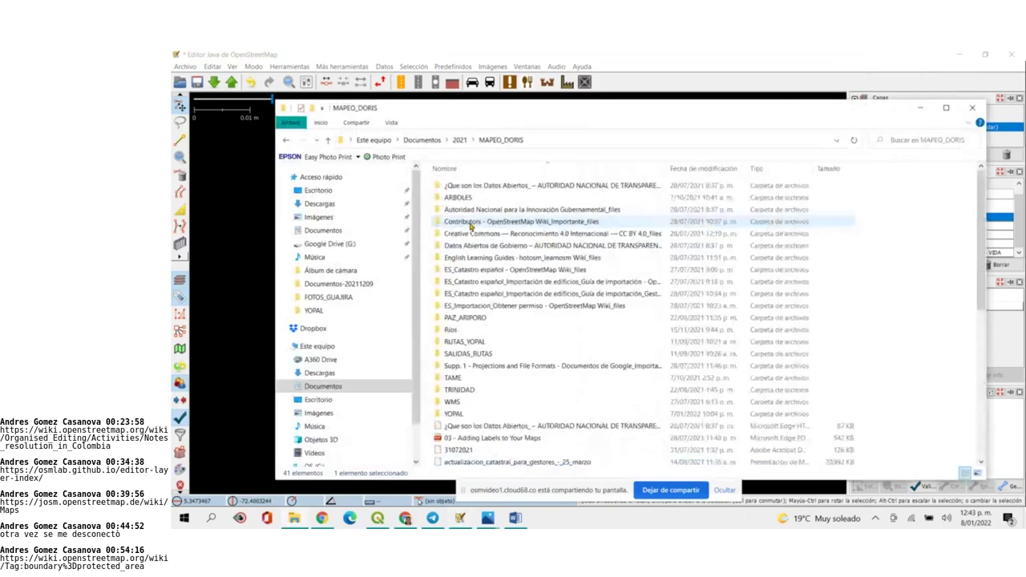
pyautogui.doubleClick(470, 415)
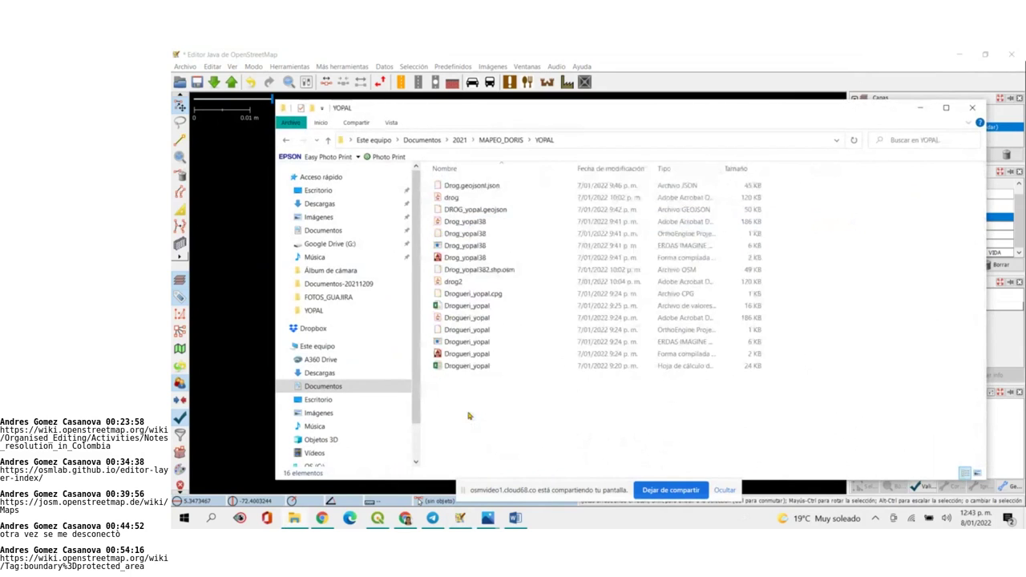
pyautogui.doubleClick(480, 366)
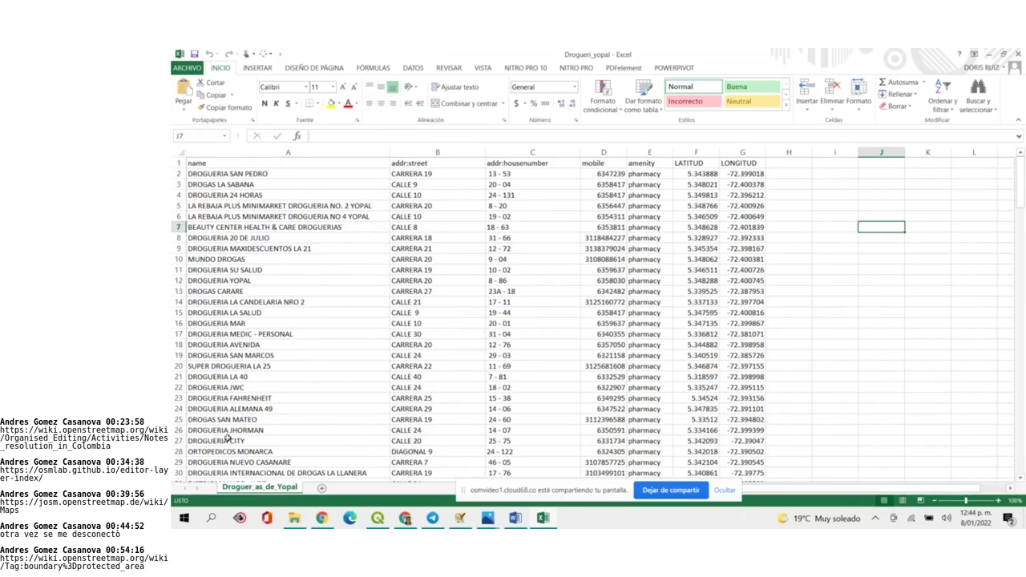
# Scroll down through the drugstore rows and back up to the top
pyautogui.scroll(-20, 480, 324)
pyautogui.scroll(-20, 480, 324)
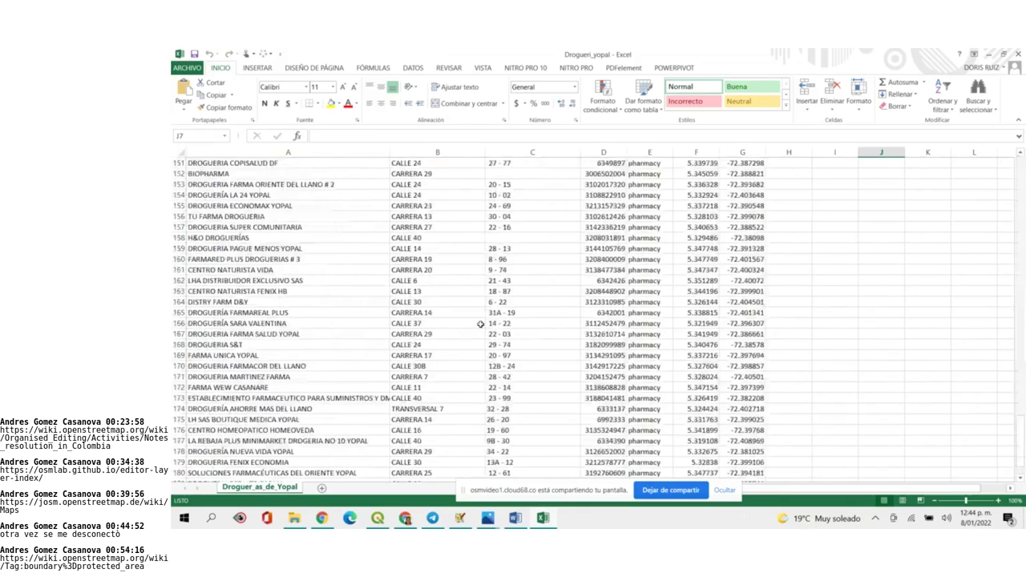
pyautogui.scroll(20, 480, 324)
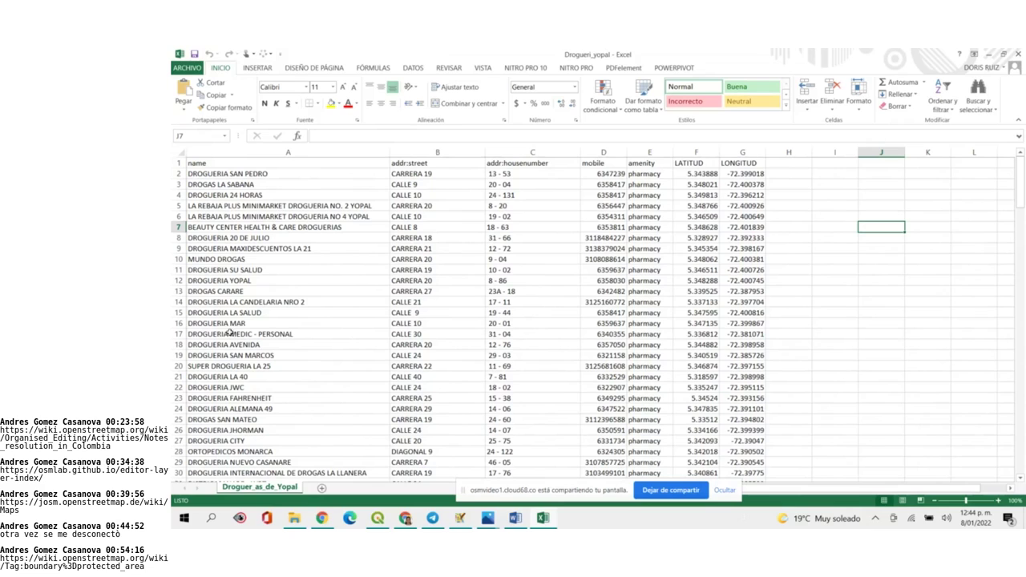
# Select the MUNDO DROGAS row 10, then switch to the browser meeting
pyautogui.click(175, 259)
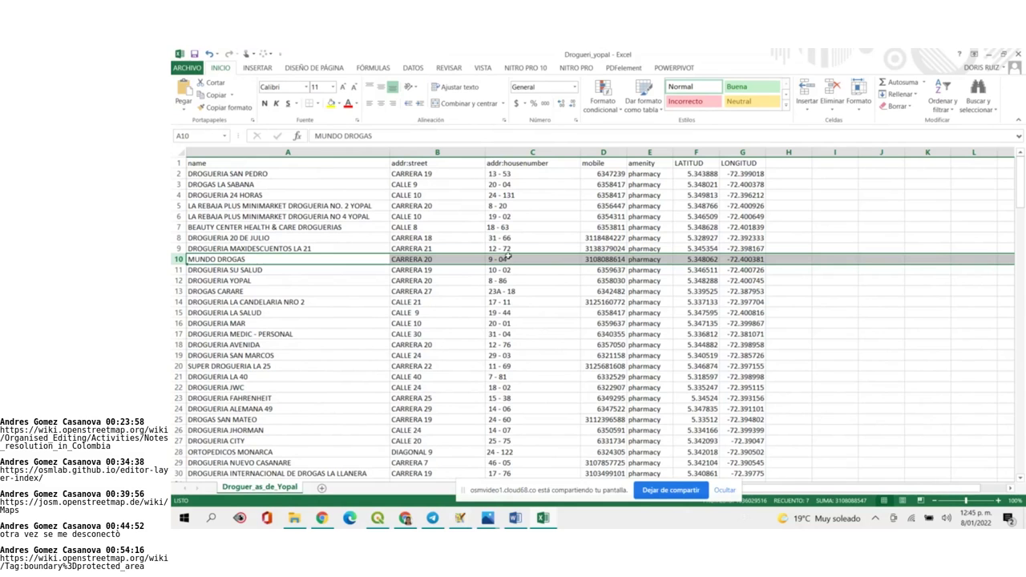
pyautogui.click(407, 518)
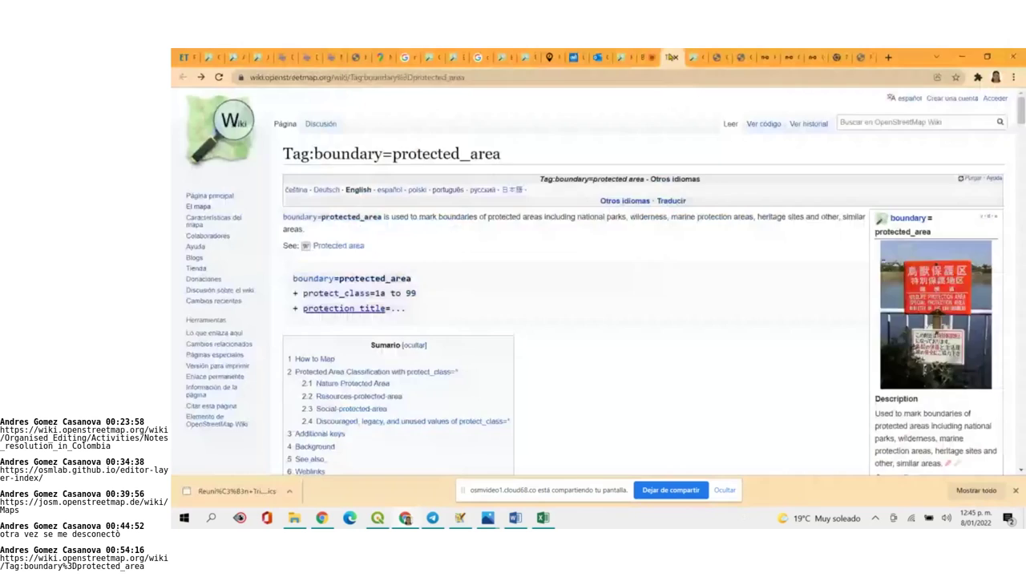
pyautogui.click(499, 57)
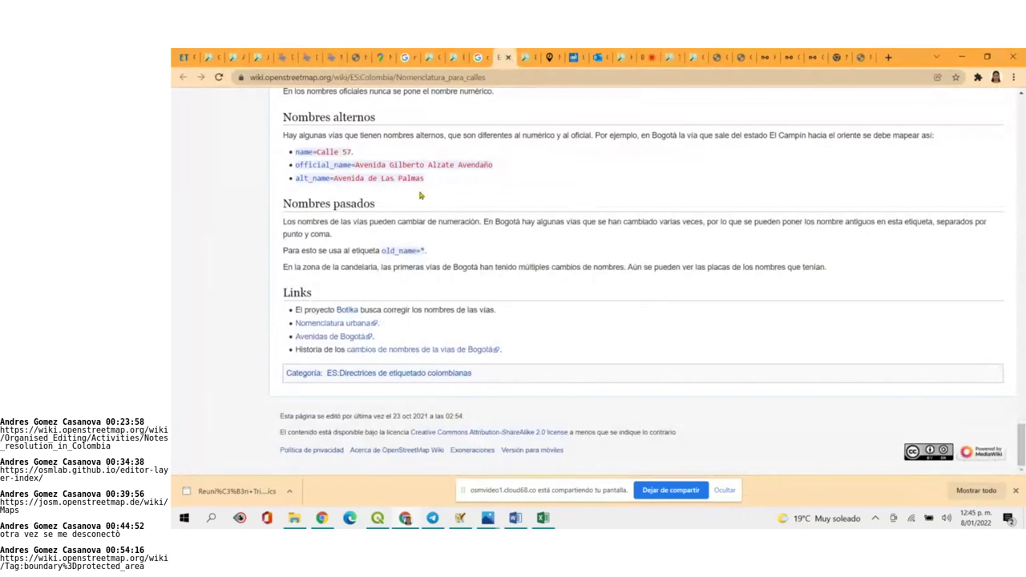
pyautogui.scroll(10, 723, 242)
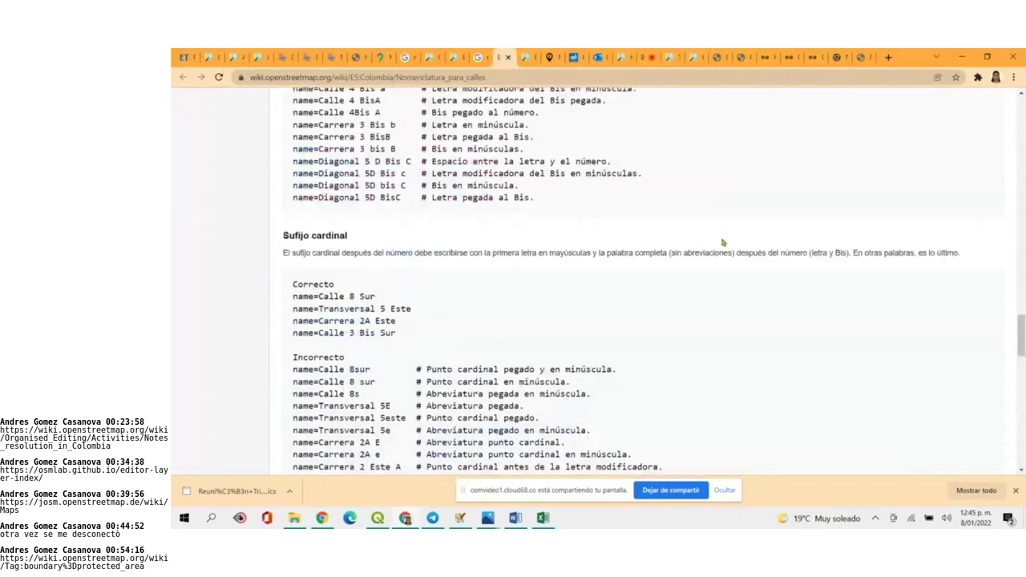
pyautogui.scroll(15, 724, 242)
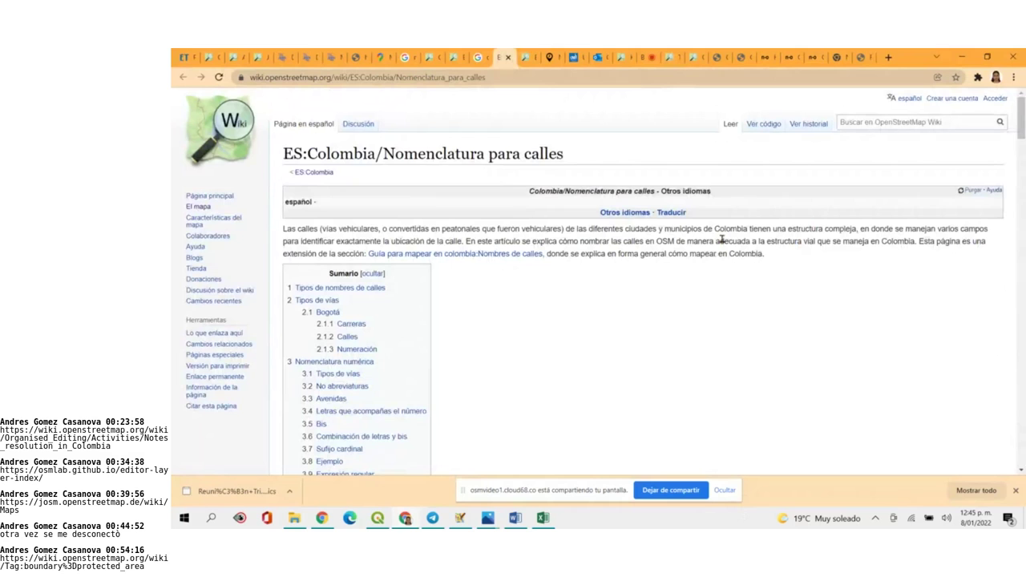
pyautogui.scroll(-5, 721, 239)
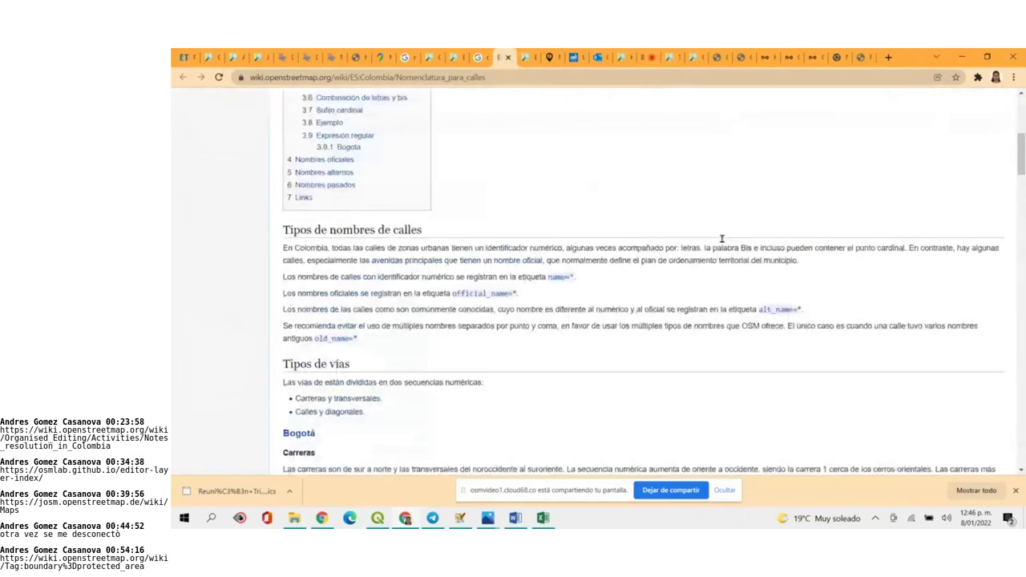
pyautogui.scroll(-10, 723, 244)
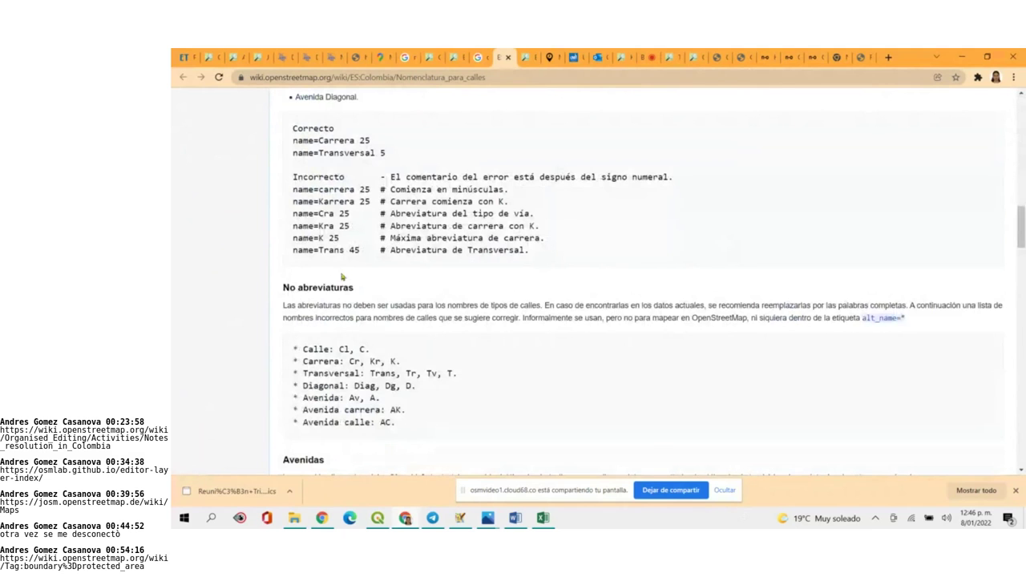
pyautogui.scroll(-10, 521, 366)
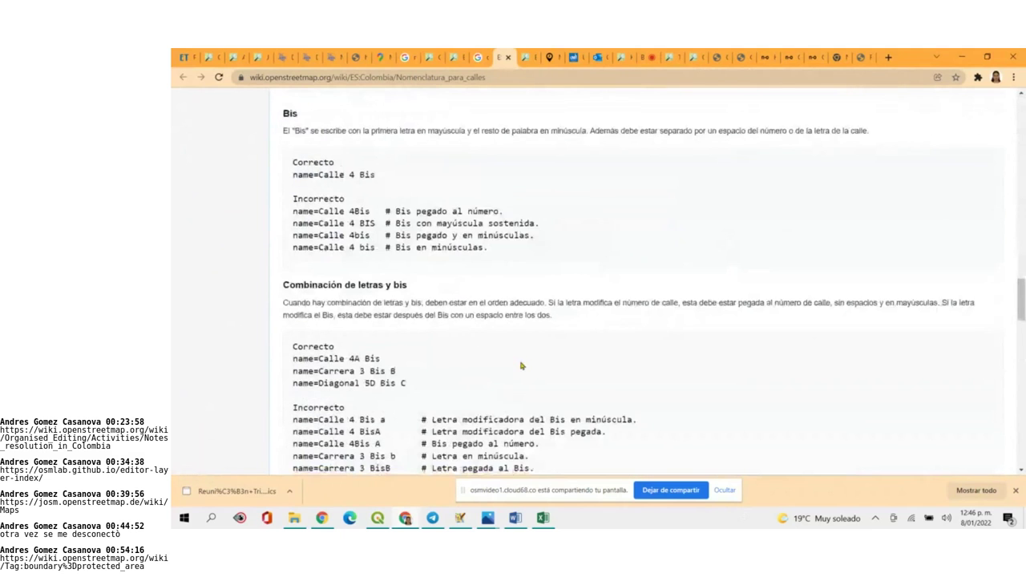
pyautogui.scroll(-4, 521, 366)
pyautogui.scroll(-6, 521, 365)
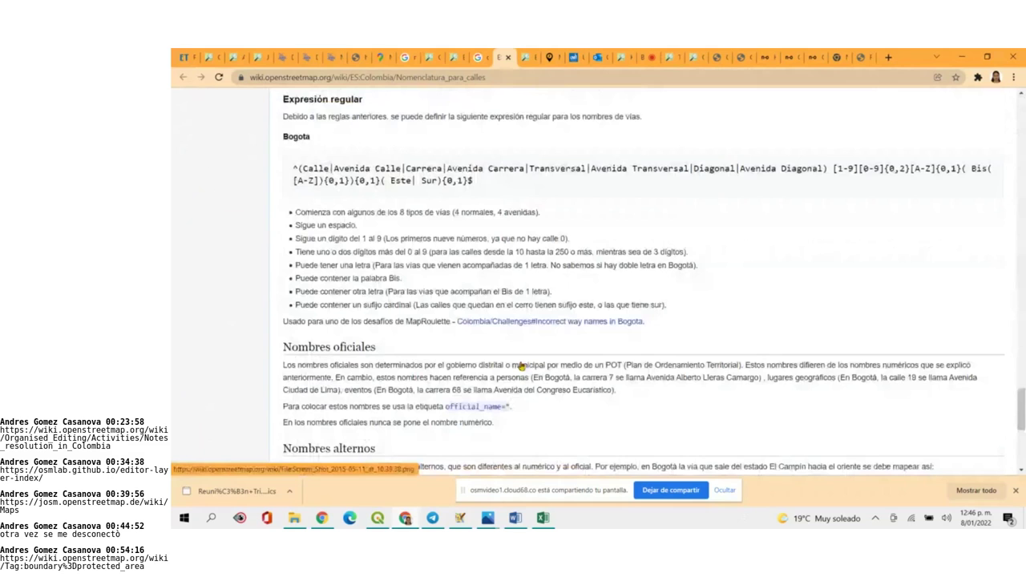
pyautogui.scroll(-6, 521, 366)
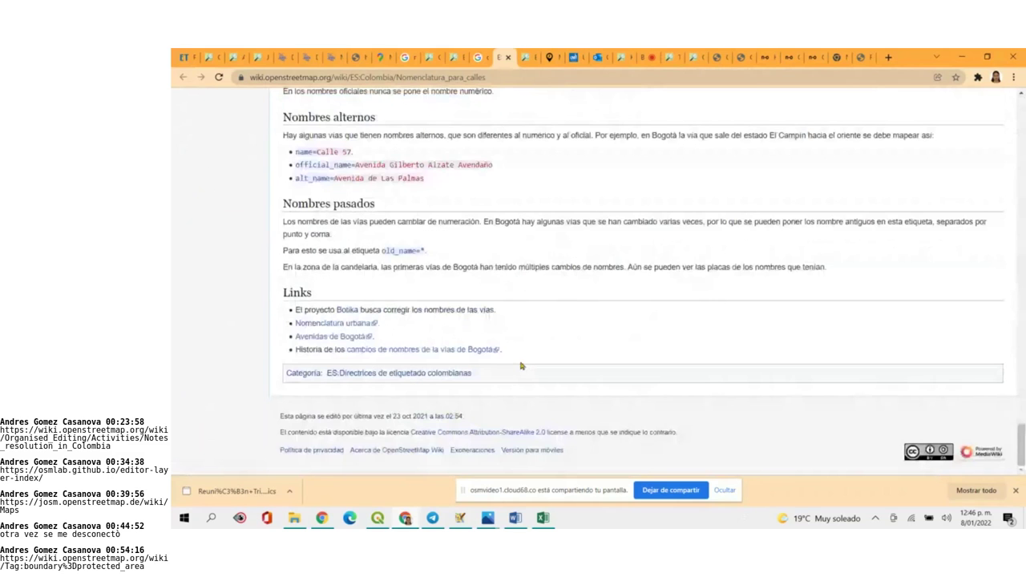
pyautogui.scroll(12, 521, 365)
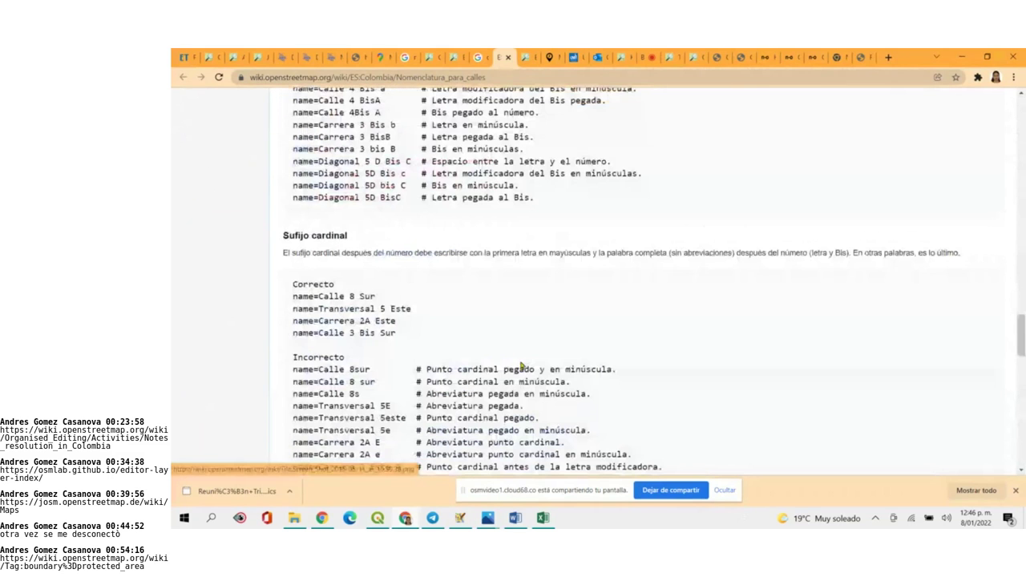
pyautogui.scroll(18, 521, 365)
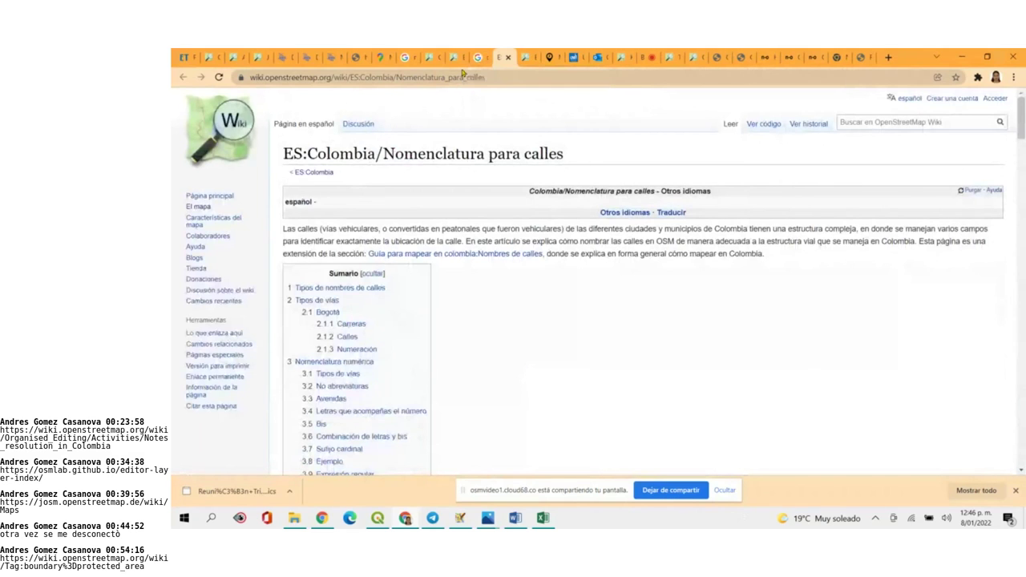
pyautogui.click(460, 518)
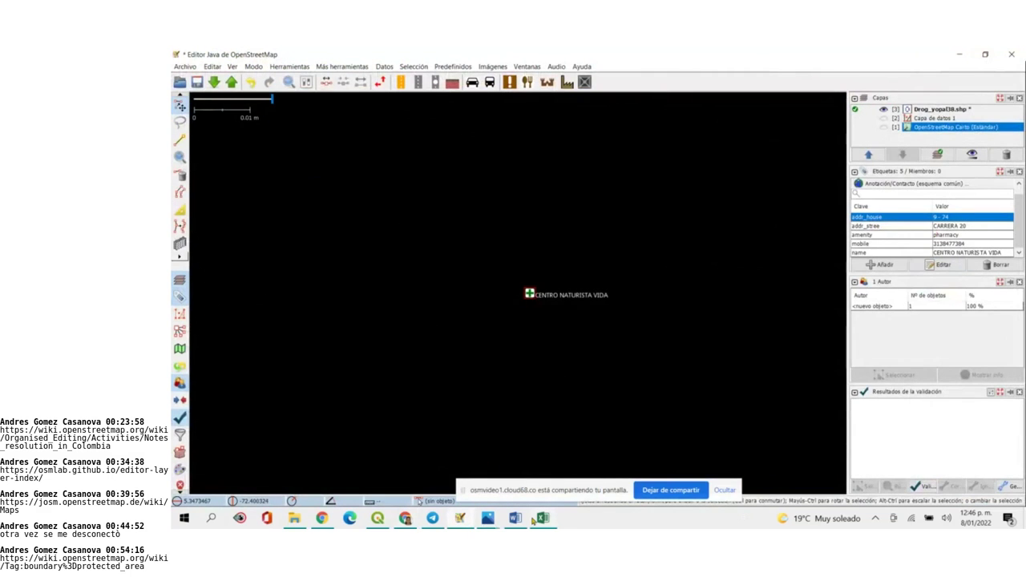
# Switch from JOSM back to the Drogueri_yopal drugstore workbook
pyautogui.moveTo(533, 522)
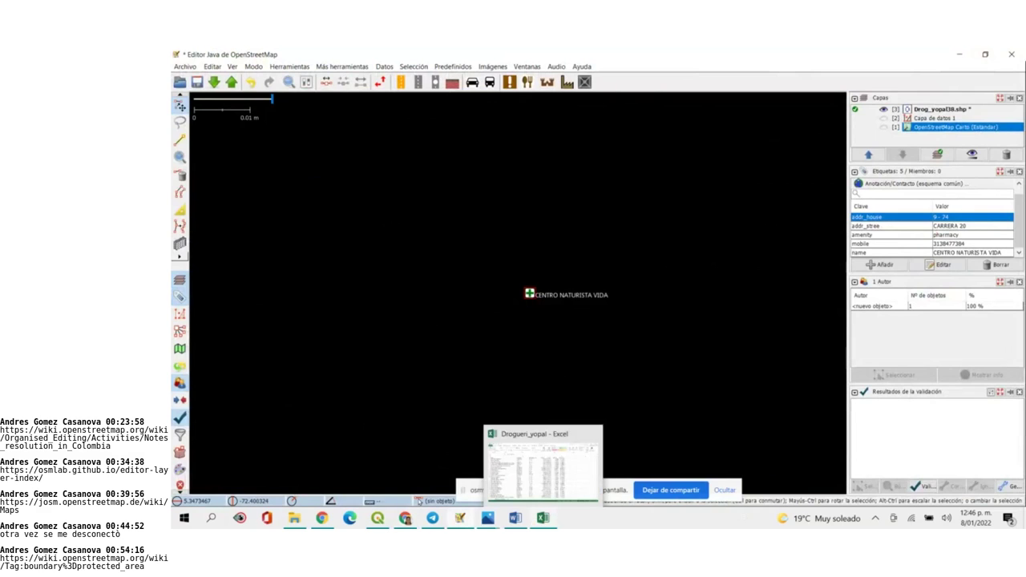
pyautogui.click(559, 474)
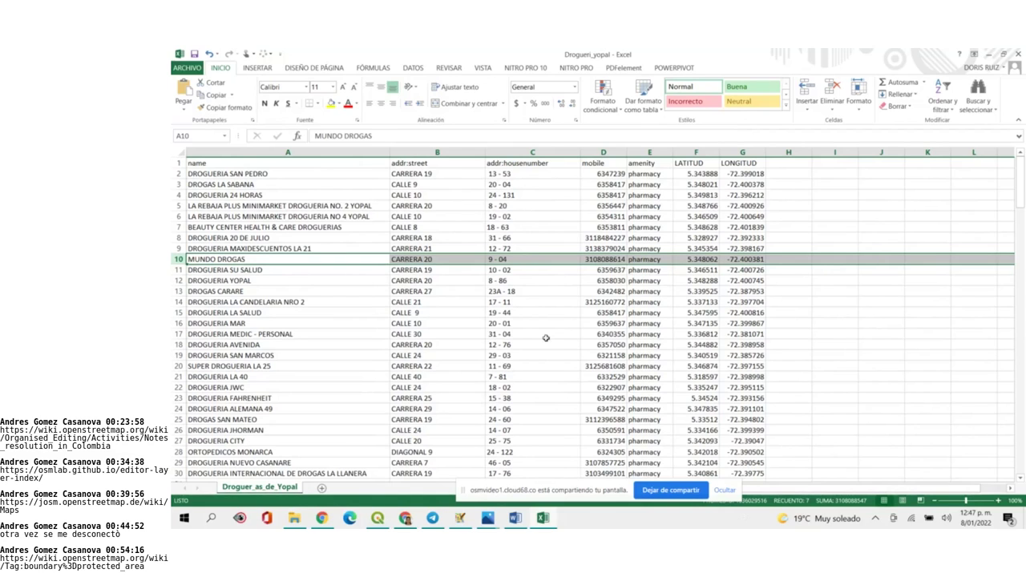
# Scroll through the drugstore rows, then select the entire mobile column D
pyautogui.moveTo(432, 518)
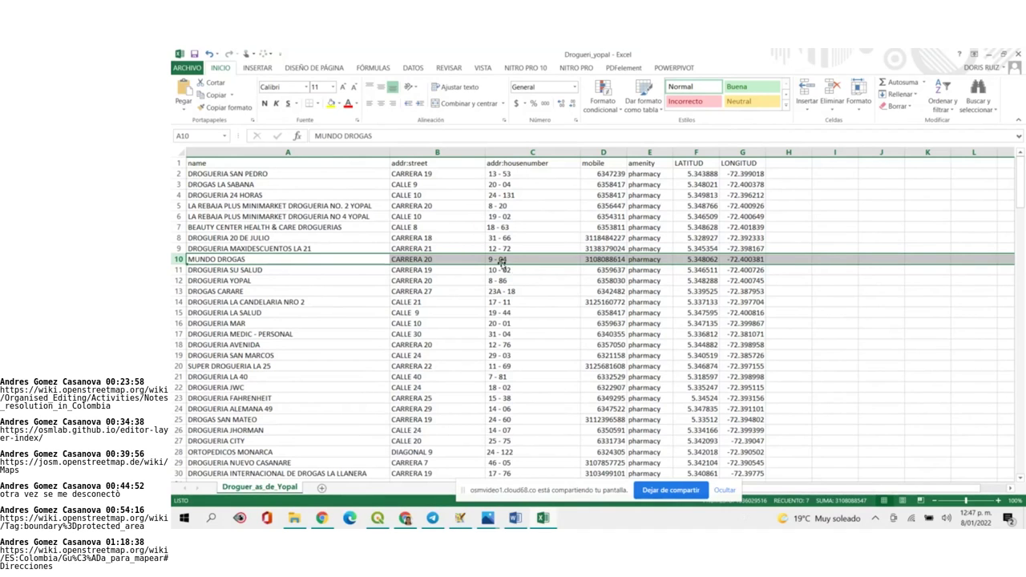
pyautogui.scroll(-20, 509, 375)
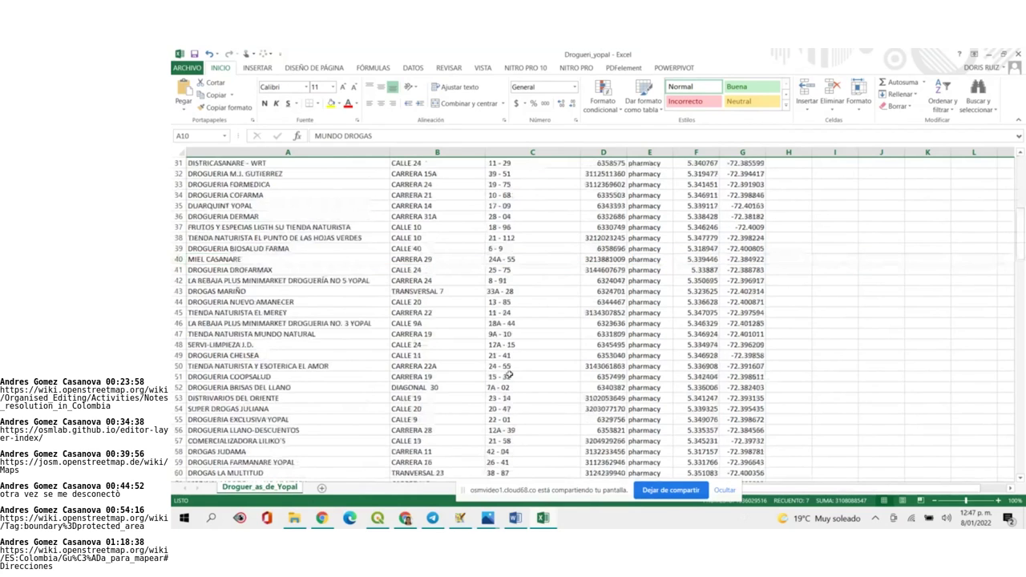
pyautogui.scroll(-10, 509, 374)
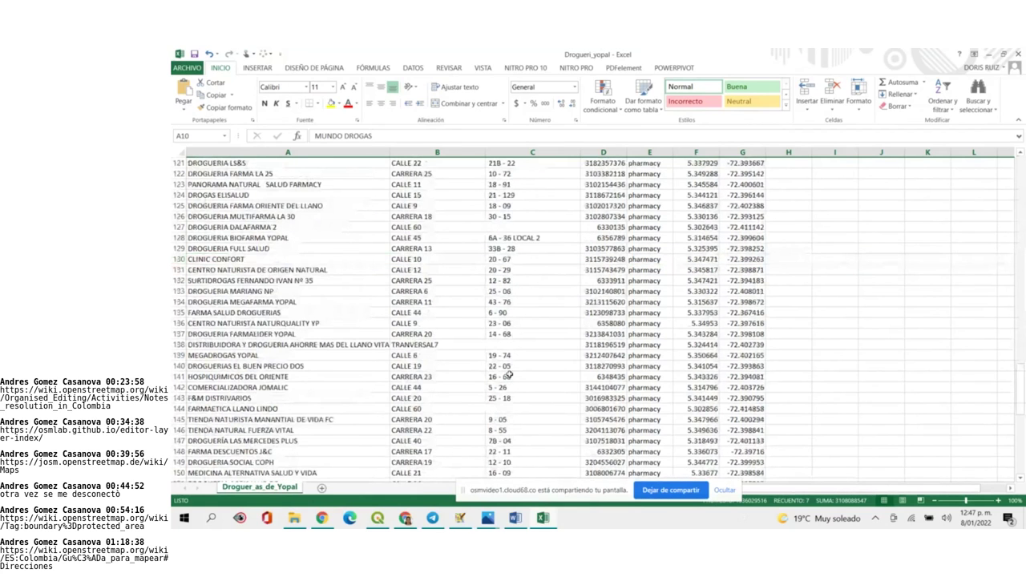
pyautogui.scroll(20, 509, 374)
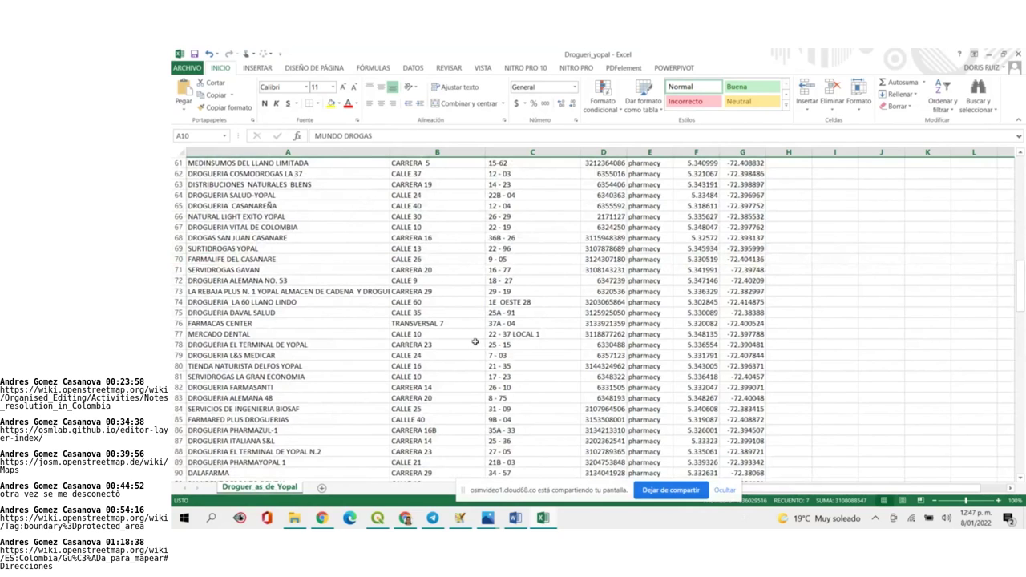
pyautogui.scroll(20, 510, 352)
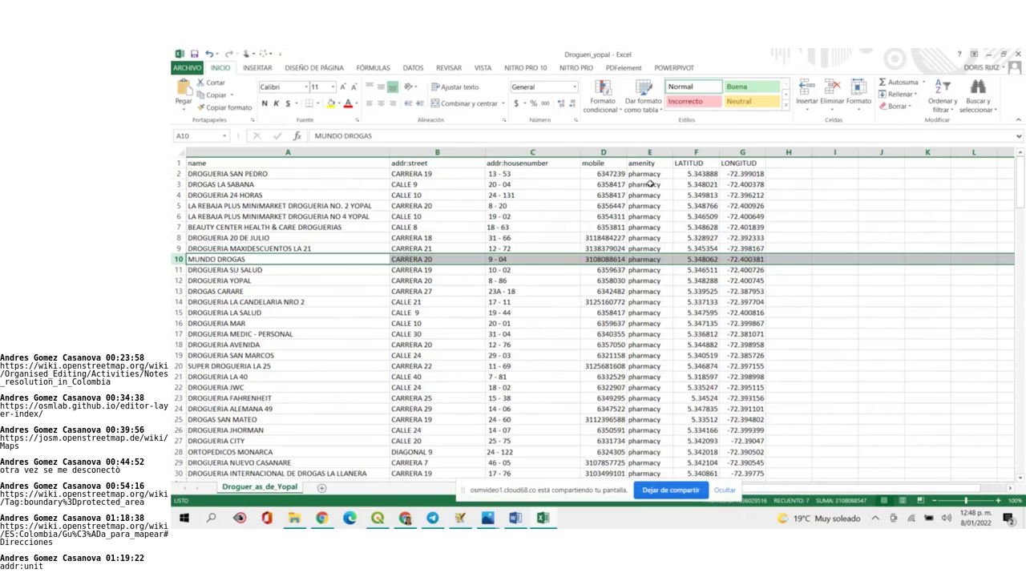
pyautogui.click(655, 369)
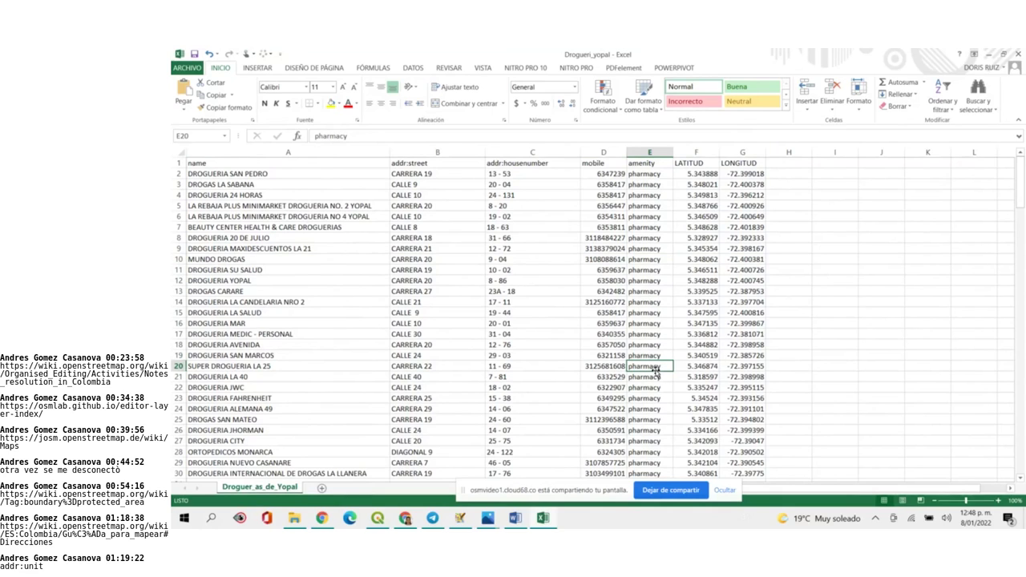
pyautogui.click(619, 151)
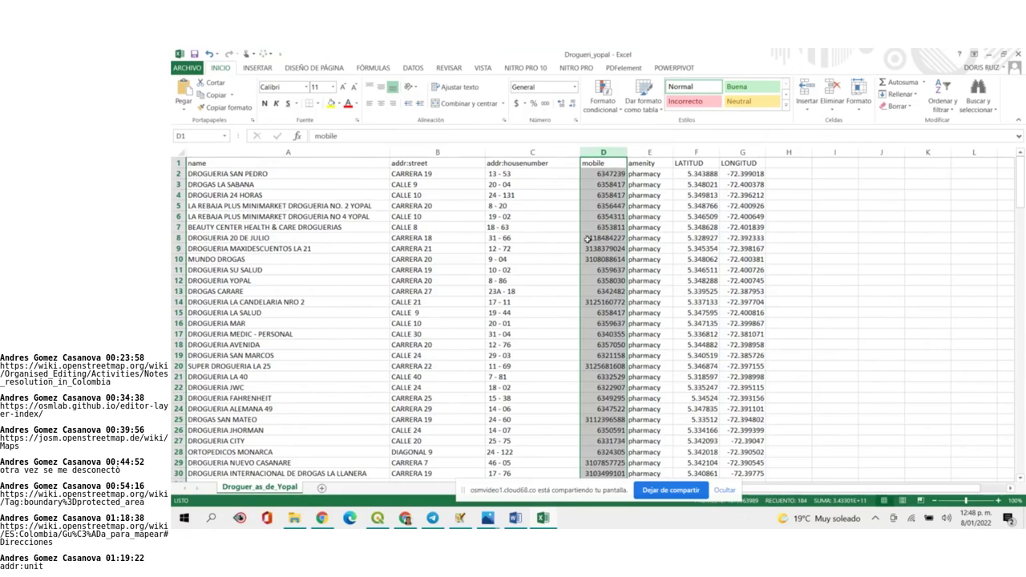
# Open the chat's Colombia guide telephone-numbers wiki link in a new tab and view it
pyautogui.click(403, 519)
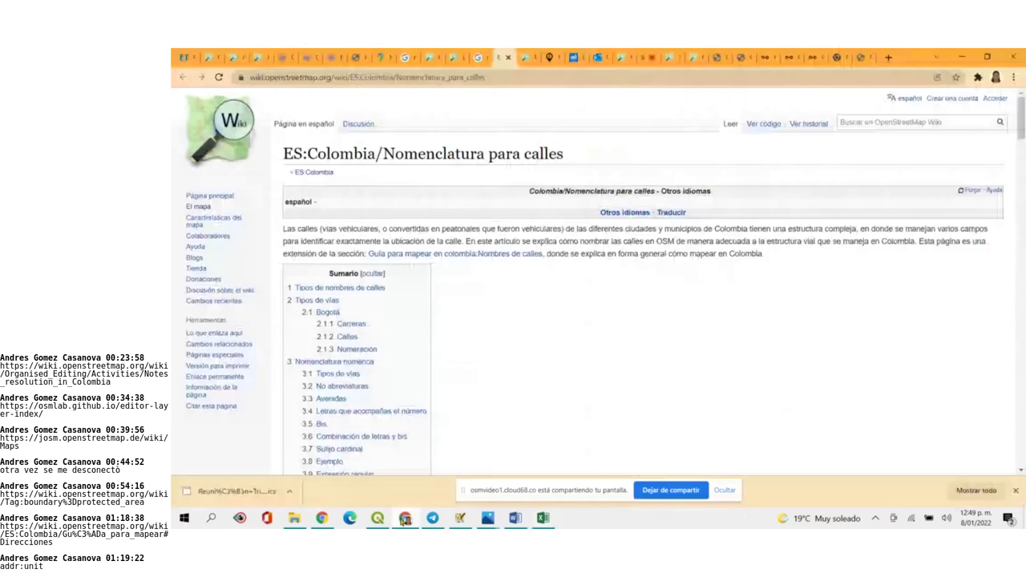
pyautogui.click(643, 59)
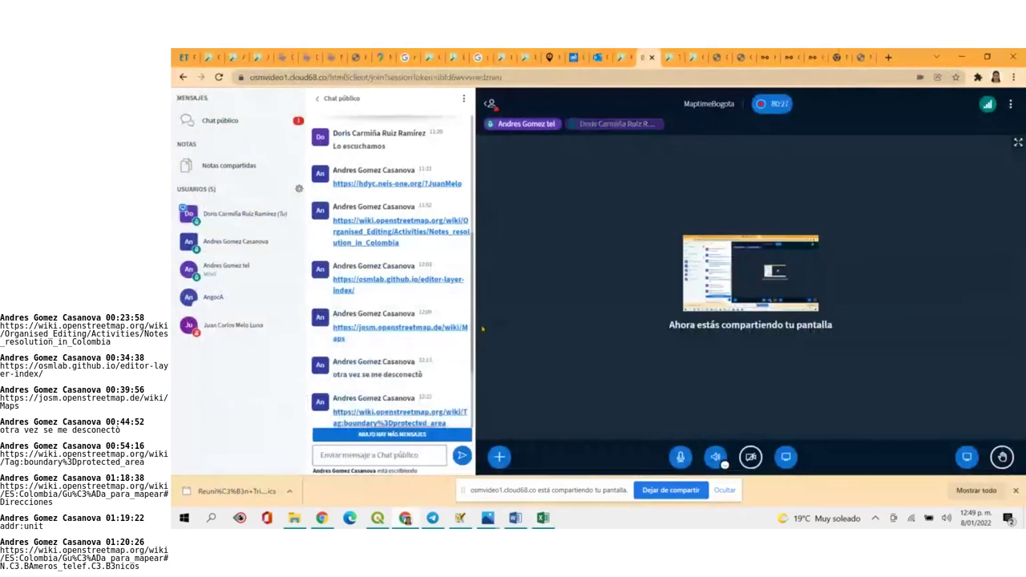
pyautogui.moveTo(471, 347); pyautogui.dragTo(401, 413)
pyautogui.scroll(-2, 403, 416)
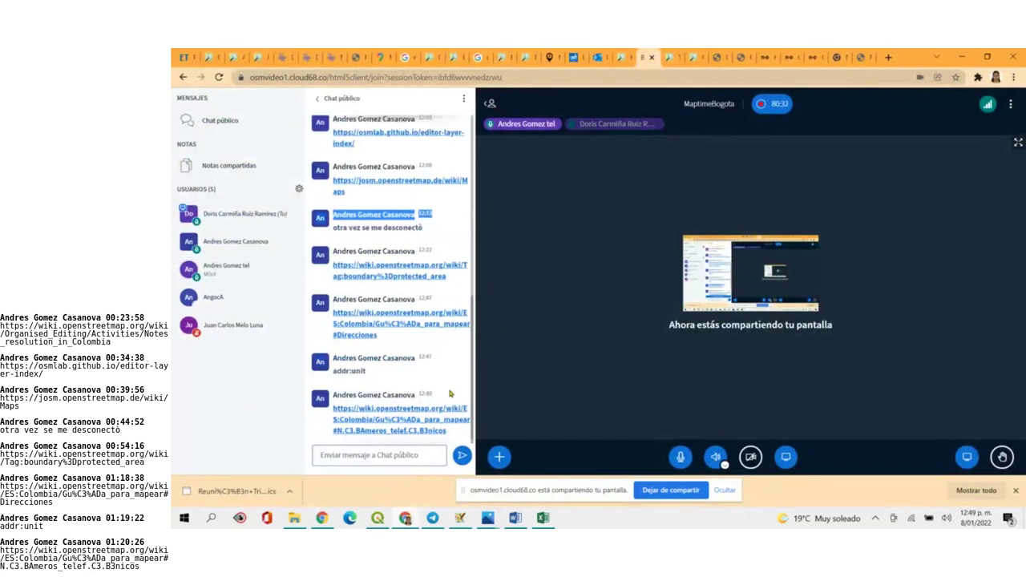
pyautogui.rightClick(403, 417)
pyautogui.click(444, 325)
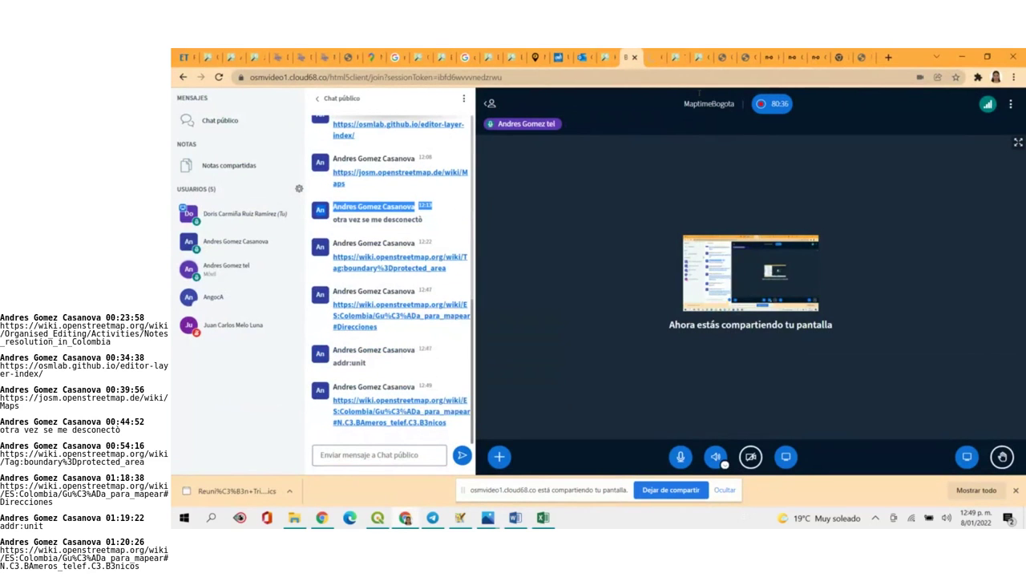
pyautogui.click(654, 57)
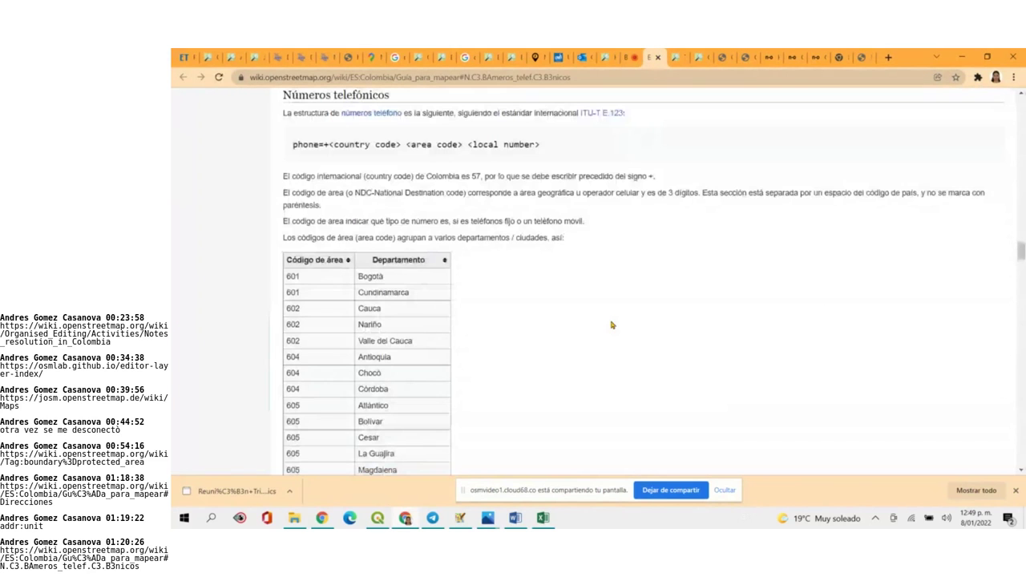
# Scroll past the postal codes to the Números telefónicos table listing 608 for Casanare
pyautogui.scroll(-5, 612, 324)
pyautogui.scroll(-5, 611, 325)
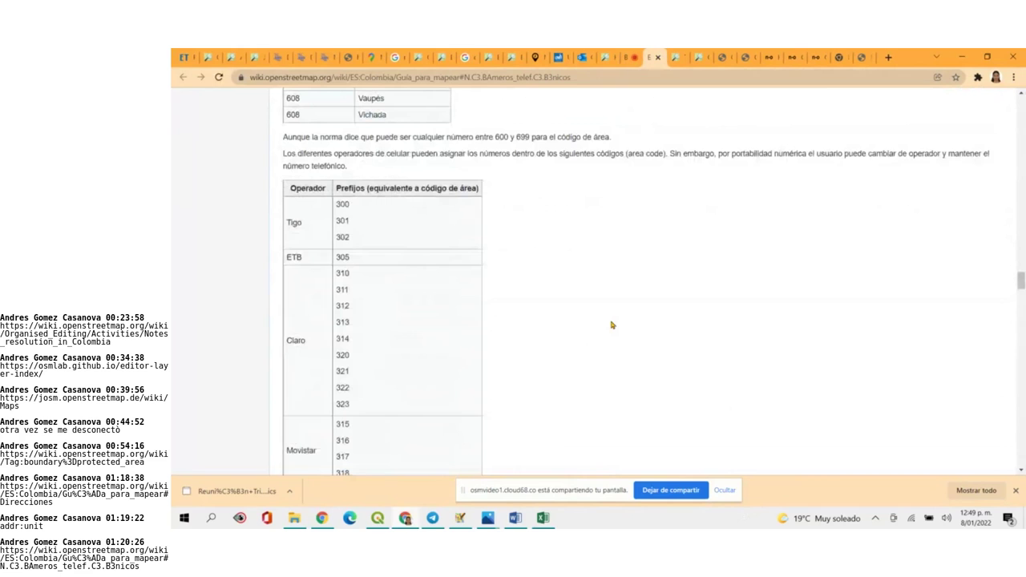
pyautogui.scroll(10, 612, 325)
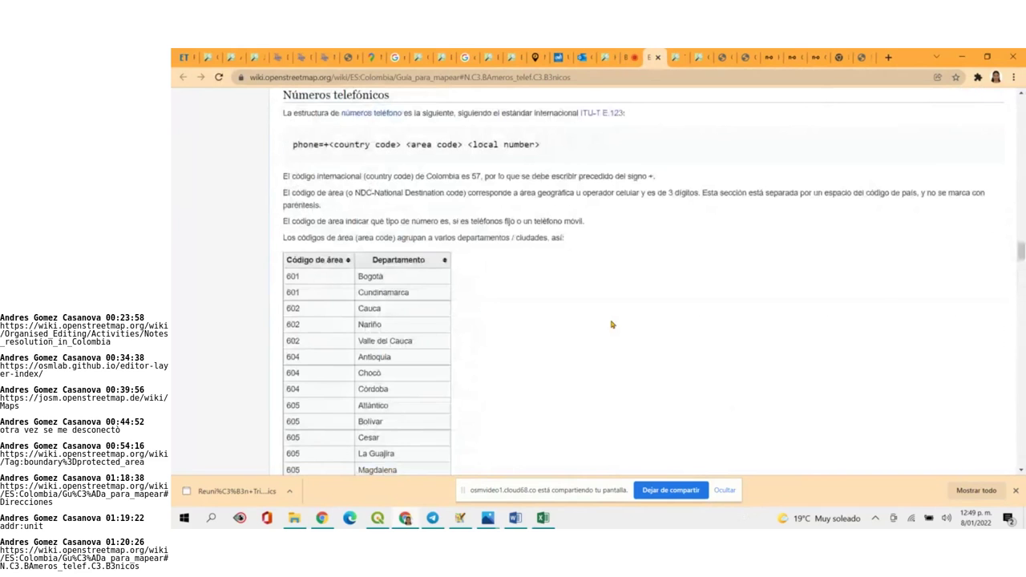
pyautogui.scroll(10, 611, 325)
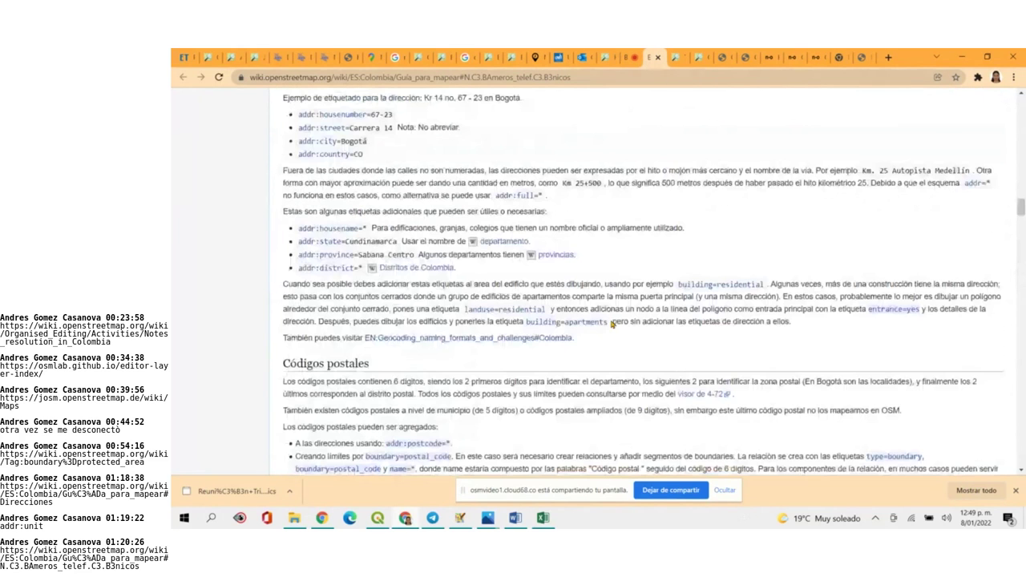
pyautogui.scroll(15, 612, 325)
pyautogui.scroll(-10, 612, 325)
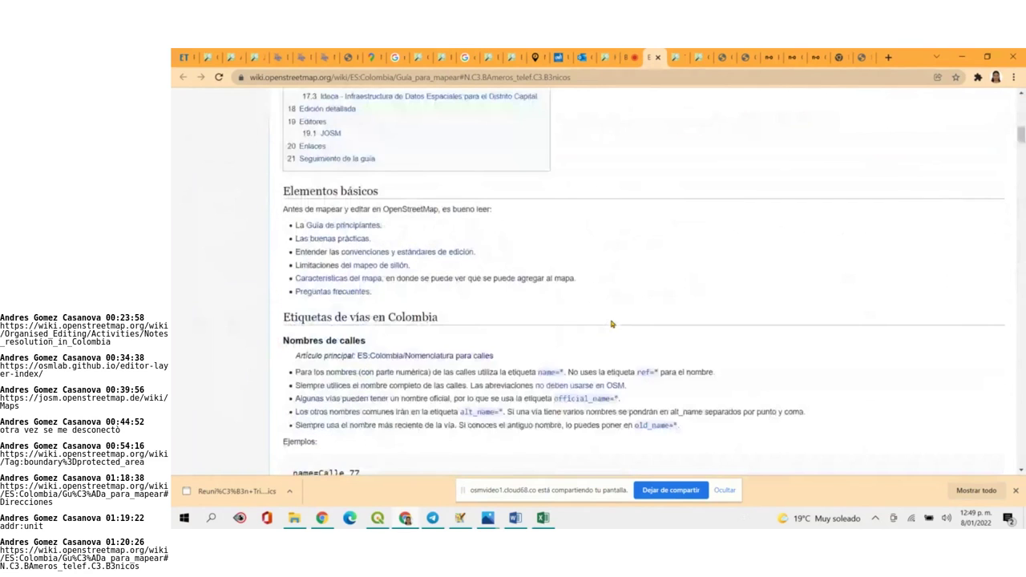
pyautogui.scroll(10, 611, 325)
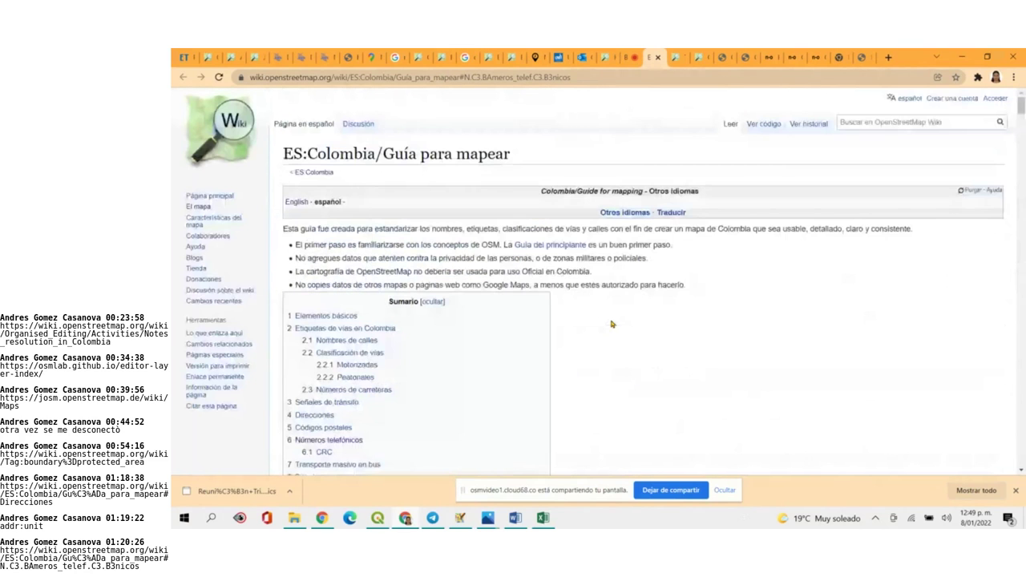
pyautogui.scroll(-10, 611, 324)
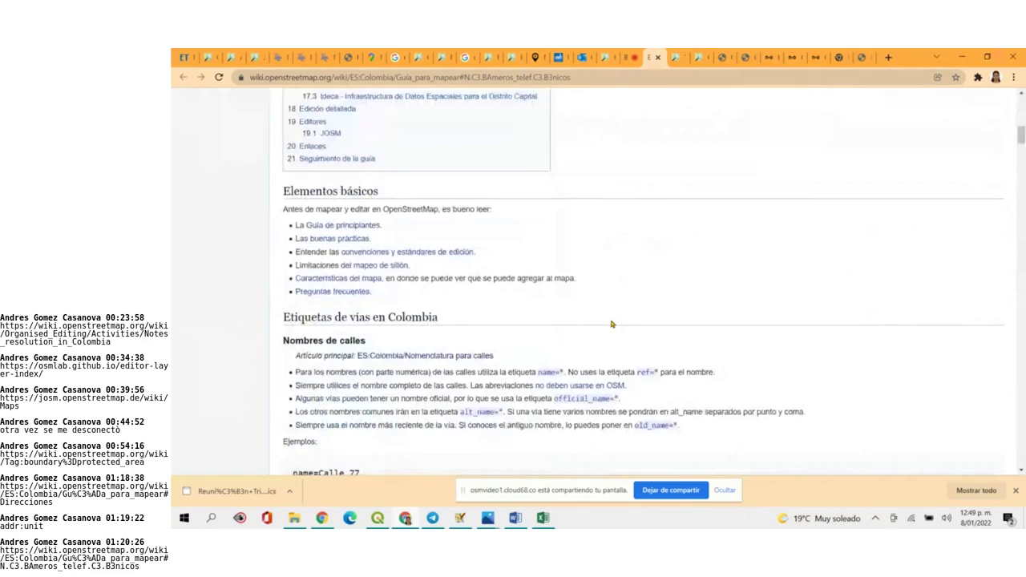
pyautogui.scroll(-4, 611, 325)
pyautogui.scroll(-4, 611, 324)
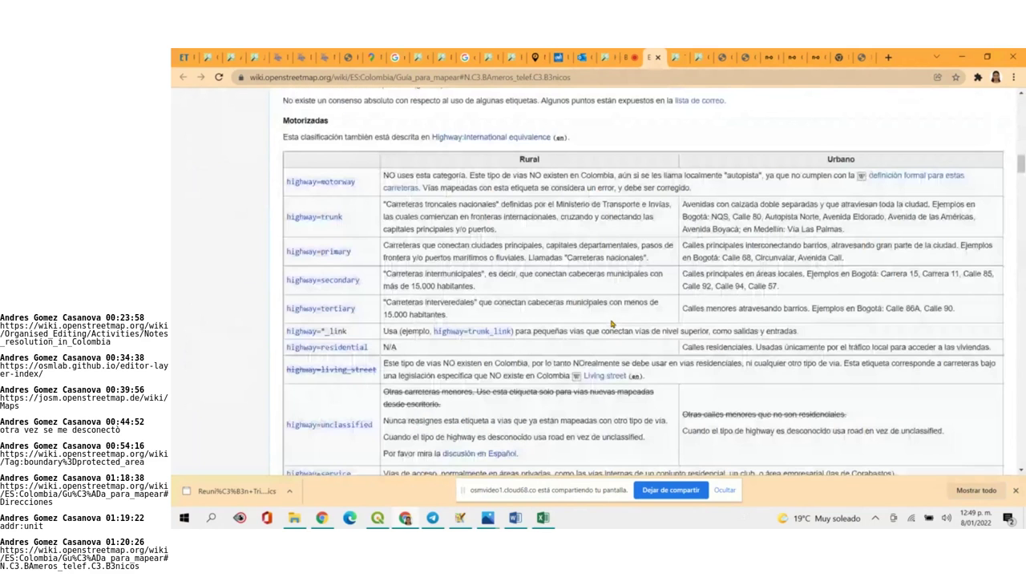
pyautogui.scroll(-4, 612, 324)
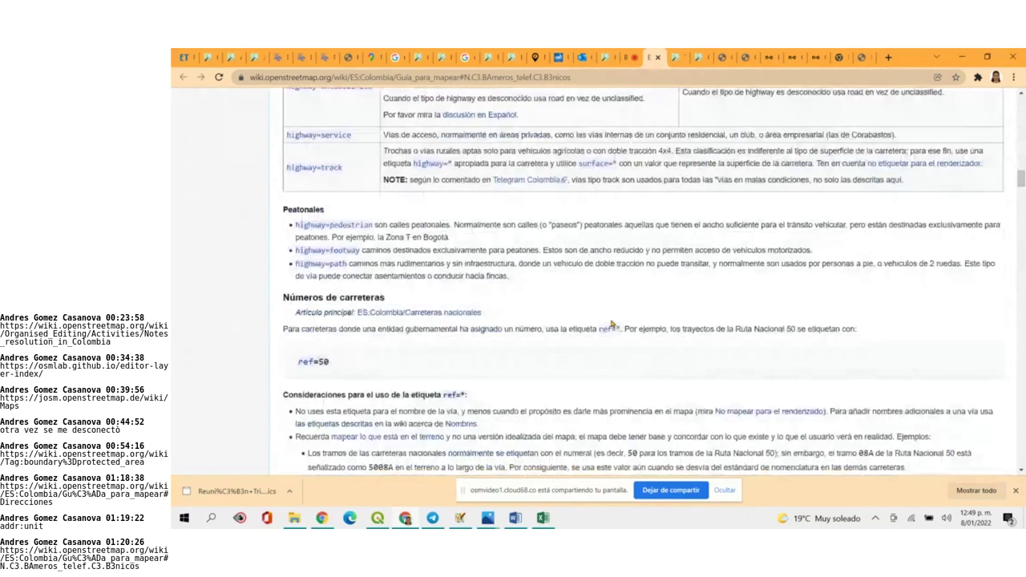
pyautogui.scroll(-5, 612, 325)
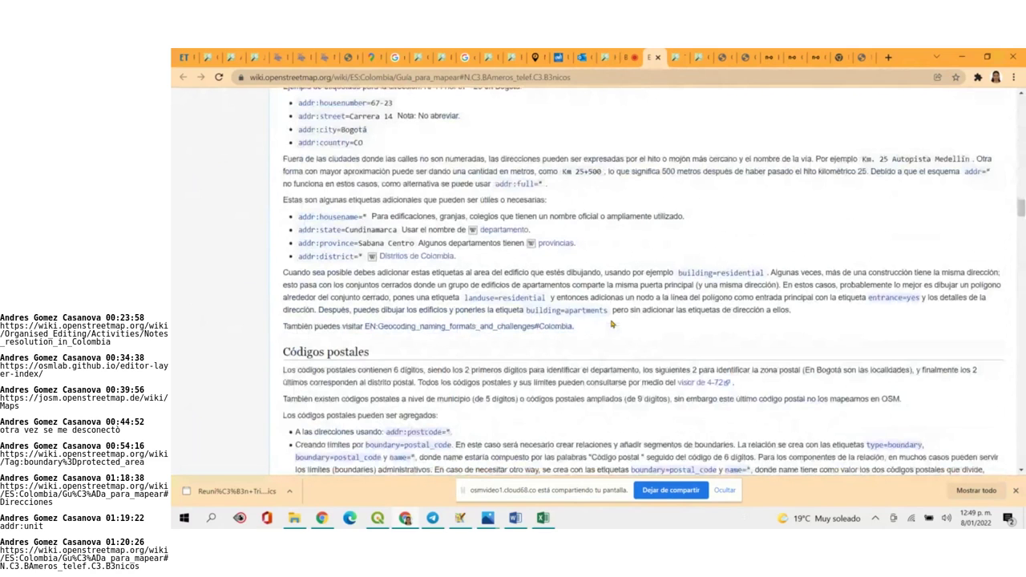
pyautogui.scroll(-4, 612, 325)
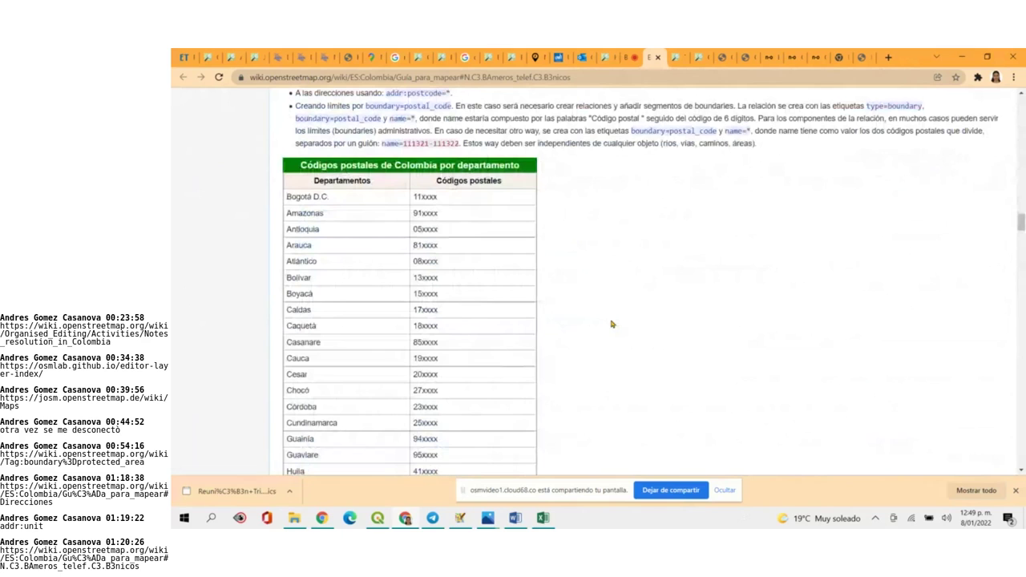
pyautogui.scroll(-10, 612, 325)
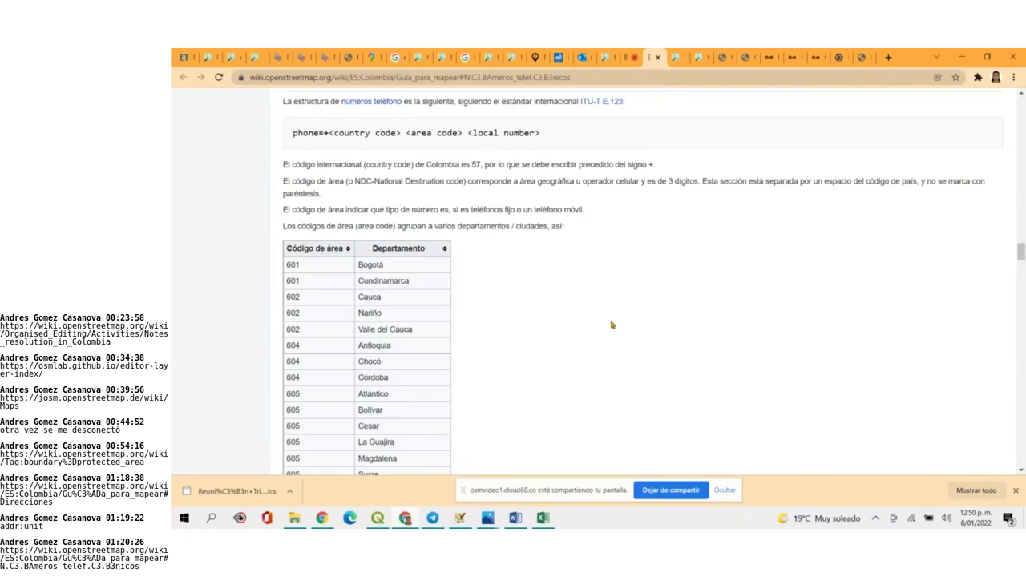
pyautogui.scroll(-4, 611, 325)
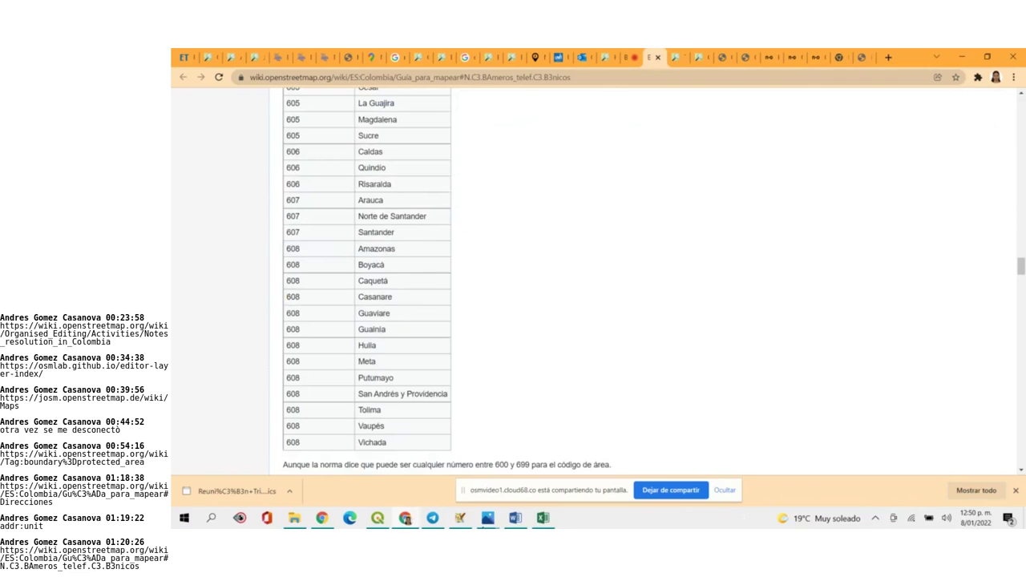
# Rename the D1 header from mobile to phone
pyautogui.click(543, 519)
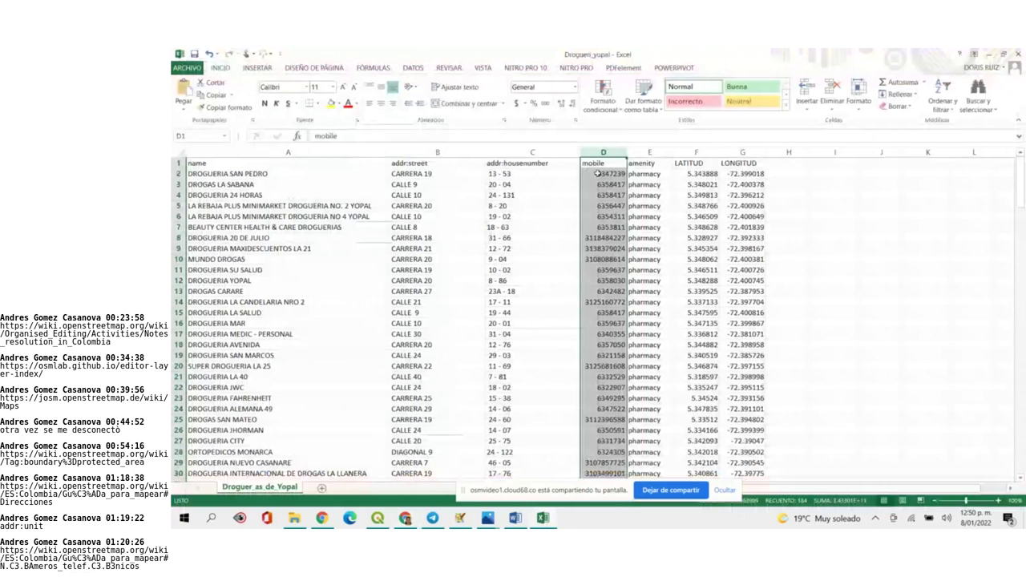
pyautogui.doubleClick(595, 174)
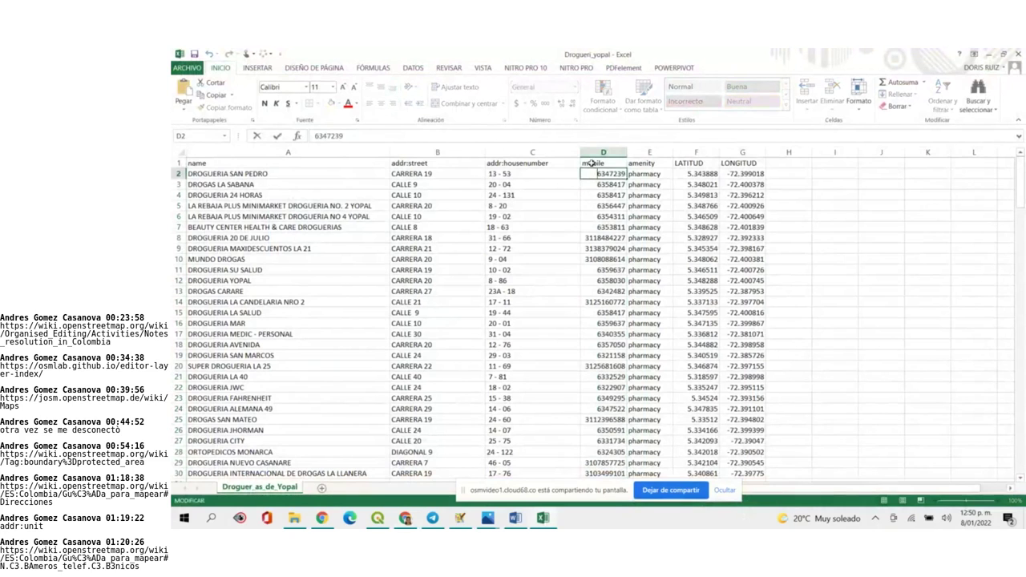
pyautogui.click(592, 163)
pyautogui.doubleClick(598, 174)
pyautogui.click(611, 164)
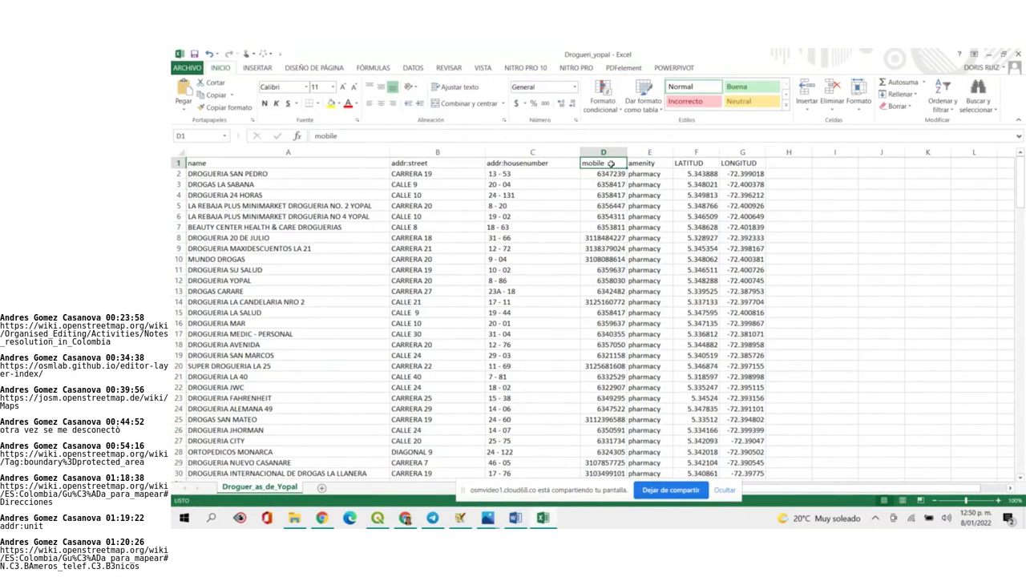
pyautogui.doubleClick(609, 163)
pyautogui.moveTo(607, 162); pyautogui.dragTo(568, 158)
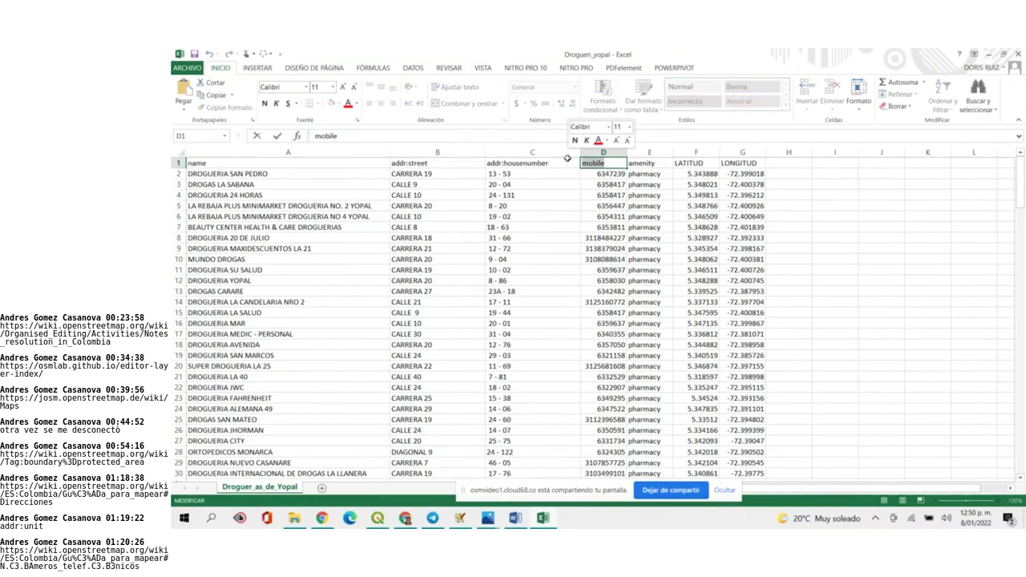
pyautogui.write('PHONE')
pyautogui.press('BackSpace')
pyautogui.press('BackSpace')
pyautogui.press('BackSpace')
pyautogui.press('BackSpace')
pyautogui.press('BackSpace')
pyautogui.write('phone')
pyautogui.click(605, 184)
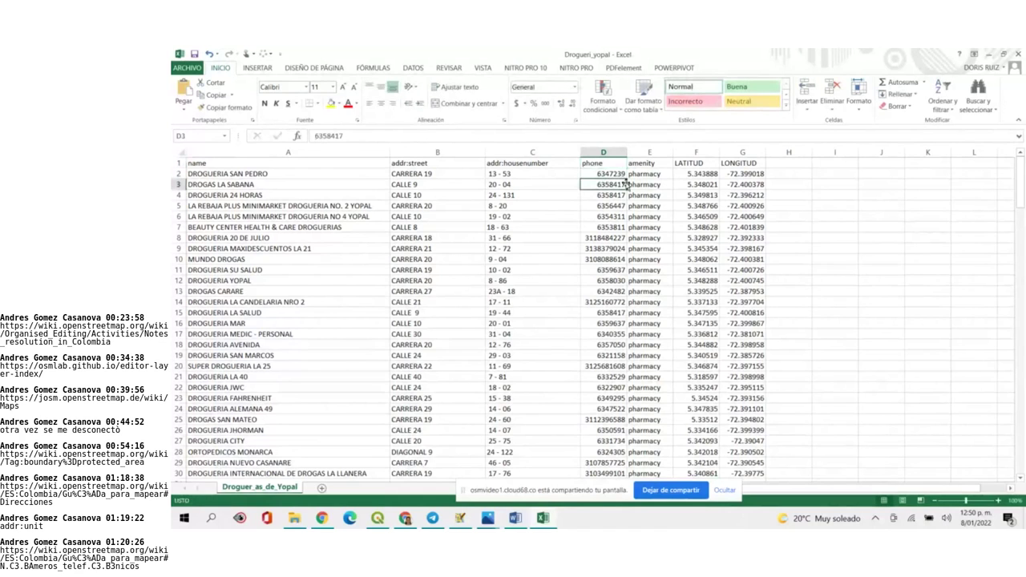
pyautogui.doubleClick(594, 173)
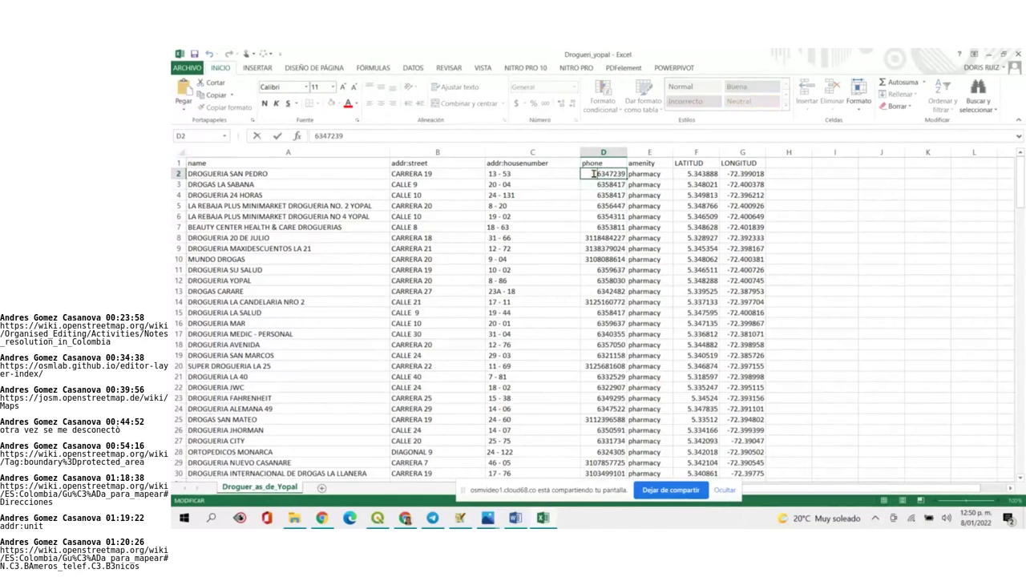
pyautogui.write('+57')
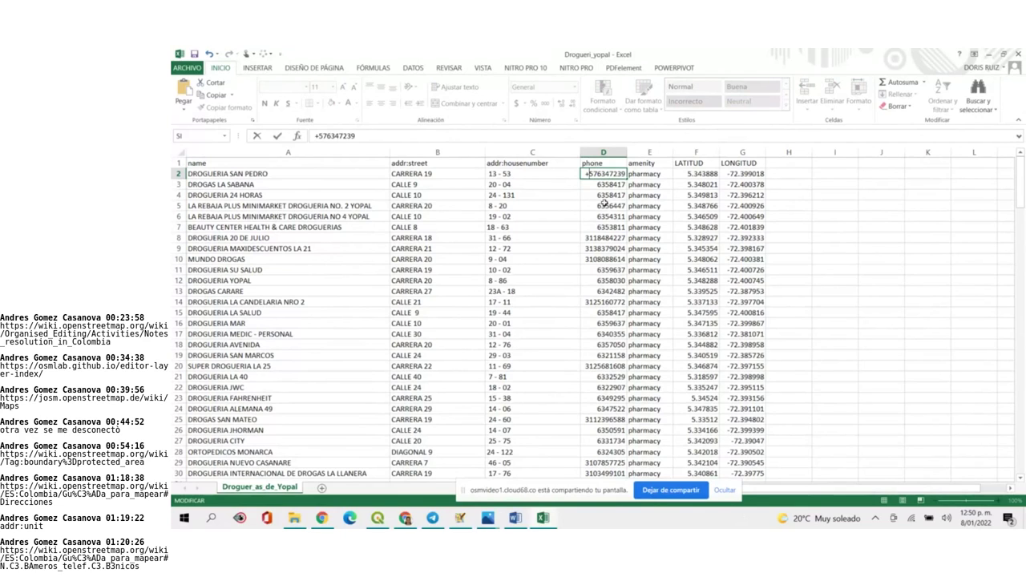
pyautogui.hotkey('ctrl', 'Return')
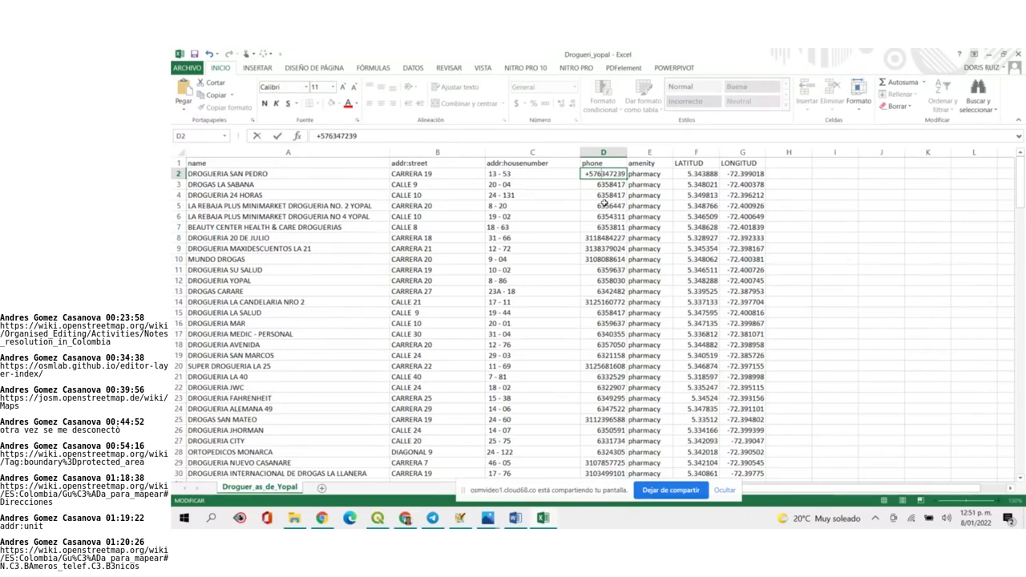
pyautogui.press('F2')
pyautogui.press('Left')
pyautogui.press('Left')
pyautogui.press('Left')
pyautogui.press('Left')
pyautogui.press('Left')
pyautogui.press('Left')
pyautogui.press('Left')
pyautogui.write('608')
pyautogui.click(585, 175)
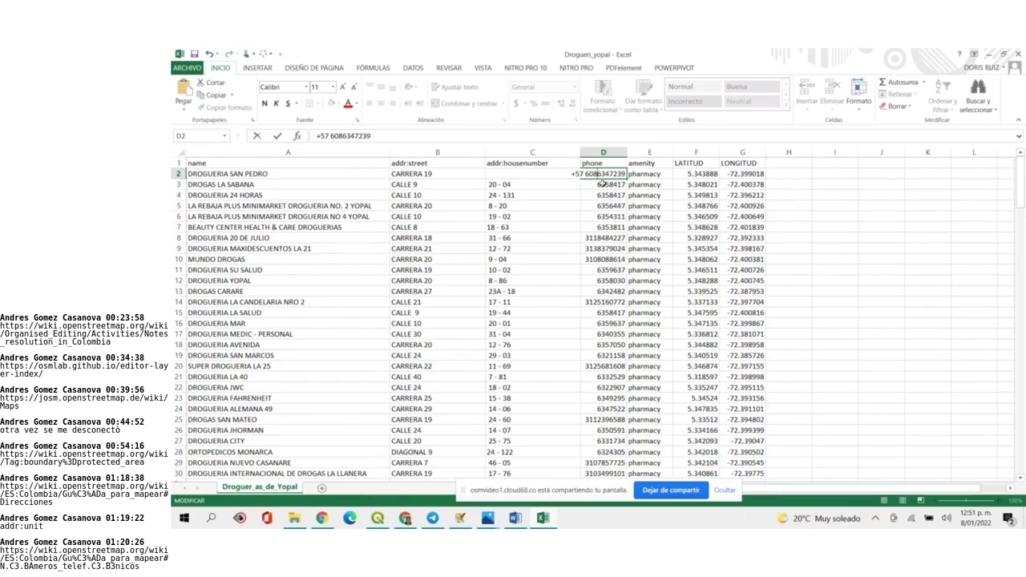
pyautogui.press('Right')
pyautogui.press('Right')
pyautogui.press('Right')
pyautogui.click(834, 227)
pyautogui.moveTo(628, 153); pyautogui.dragTo(674, 152)
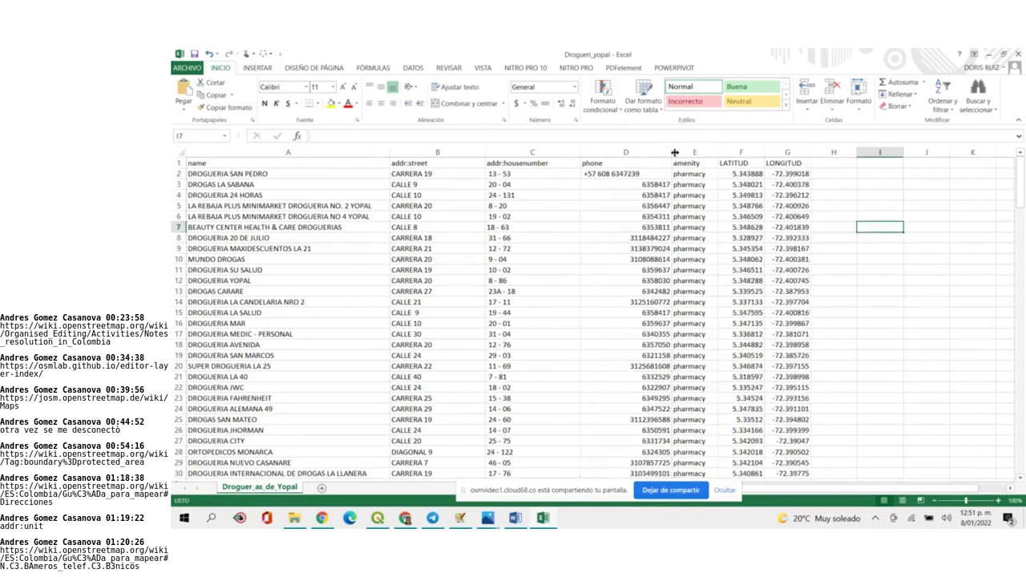
pyautogui.click(661, 175)
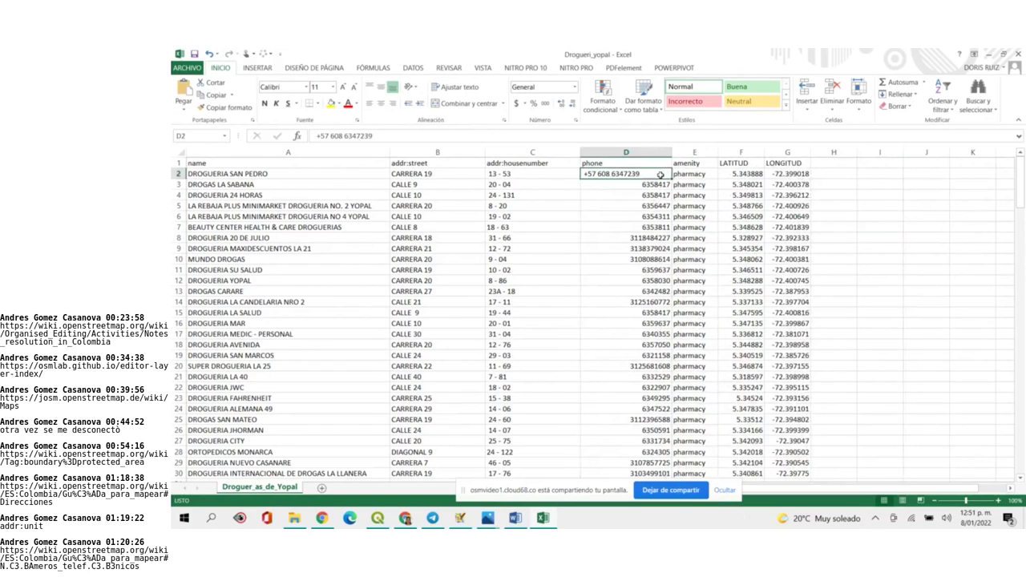
pyautogui.click(393, 103)
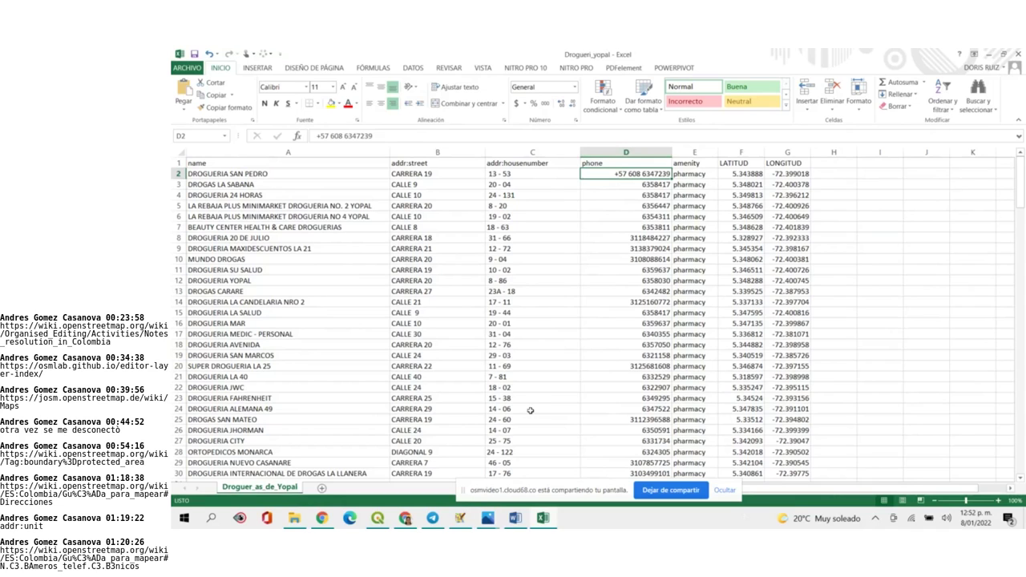
pyautogui.moveTo(408, 521)
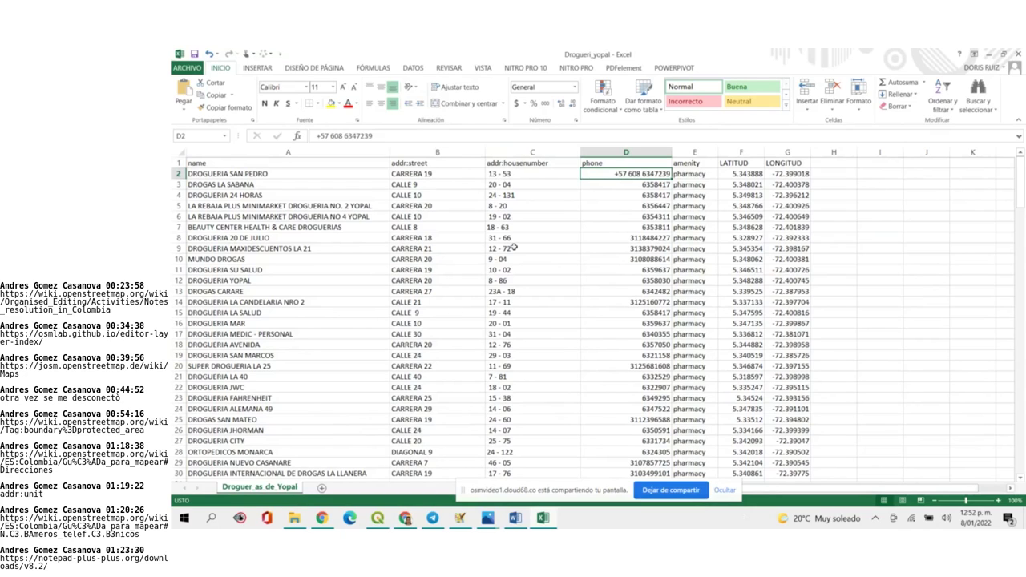
# Open the Notepad++ download link shared in the BigBlueButton meeting chat
pyautogui.click(404, 518)
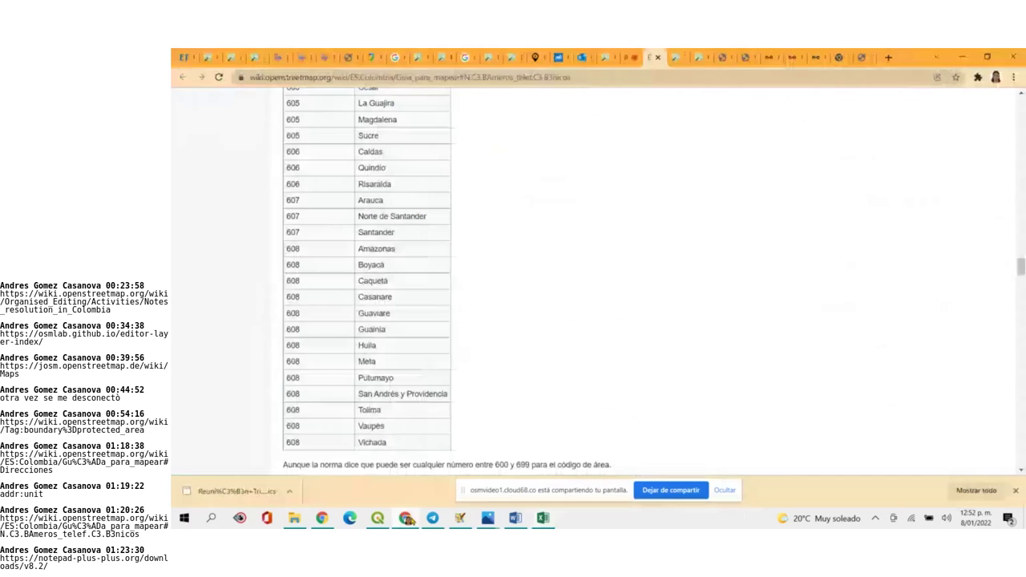
pyautogui.click(631, 58)
pyautogui.scroll(-3, 462, 409)
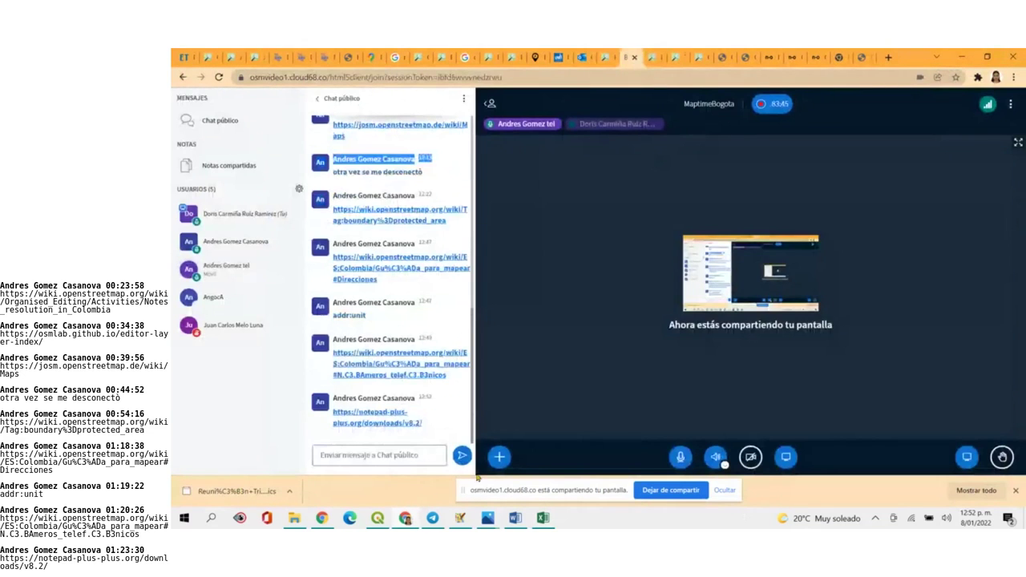
pyautogui.click(386, 423)
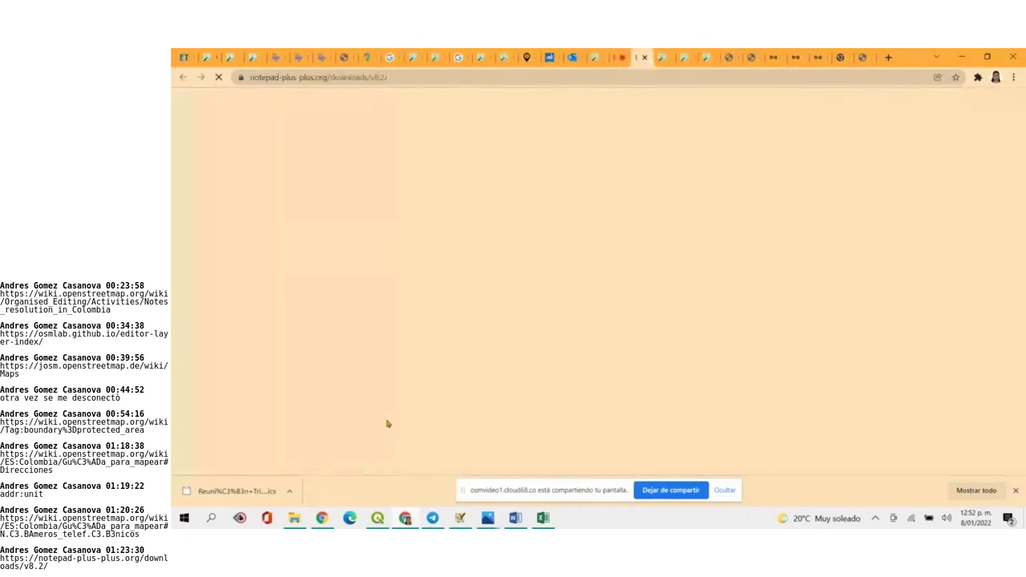
# Download the 64-bit Notepad++ v8.2 installer (npp.8.2.Installer.x64.exe)
pyautogui.scroll(-3, 647, 358)
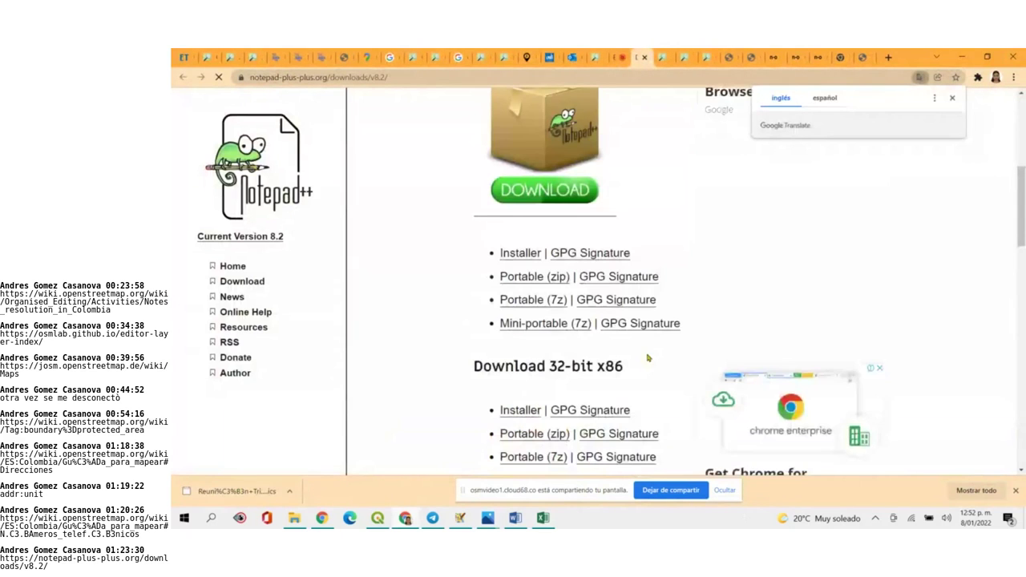
pyautogui.click(562, 190)
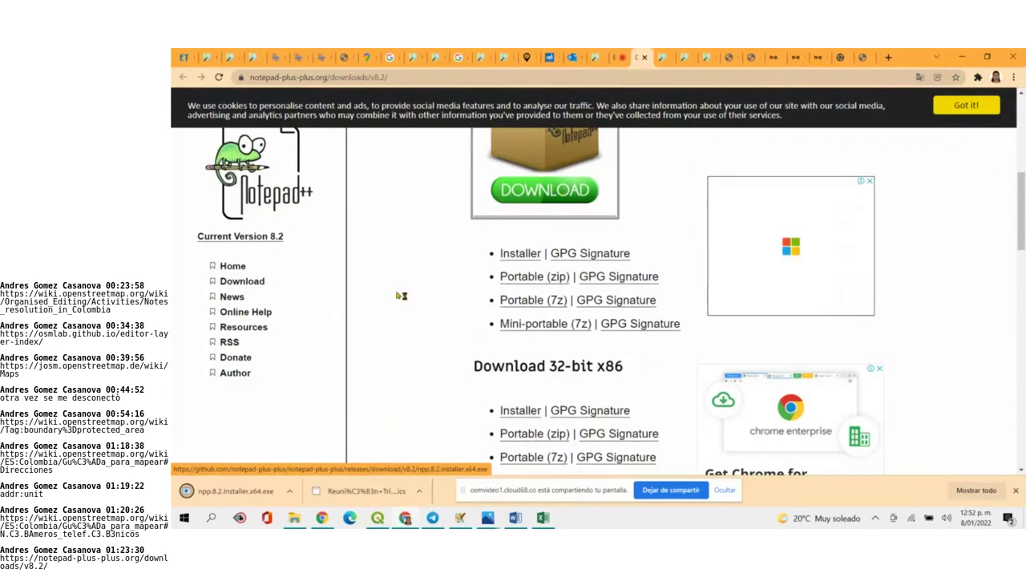
pyautogui.scroll(3, 562, 190)
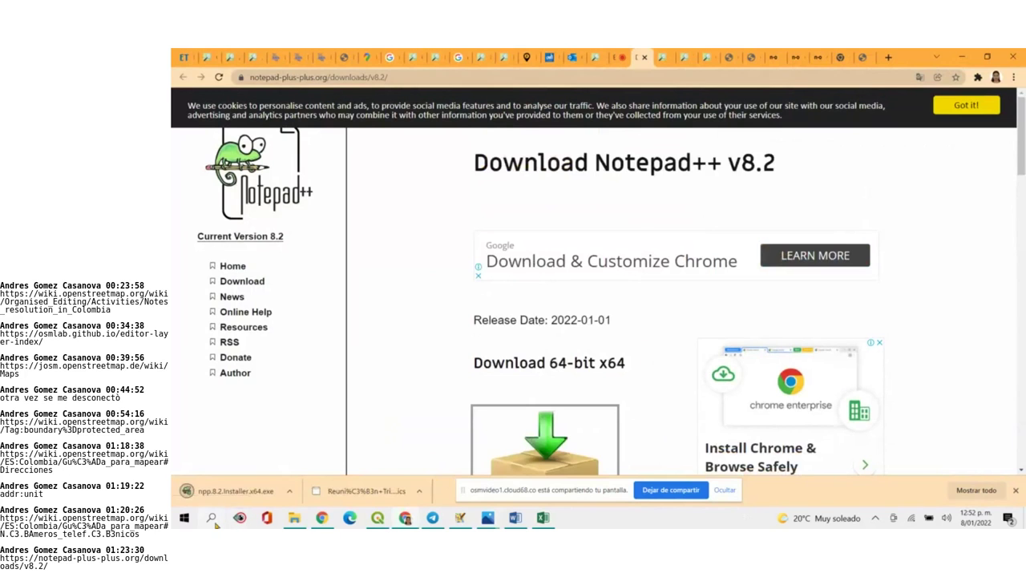
pyautogui.click(213, 521)
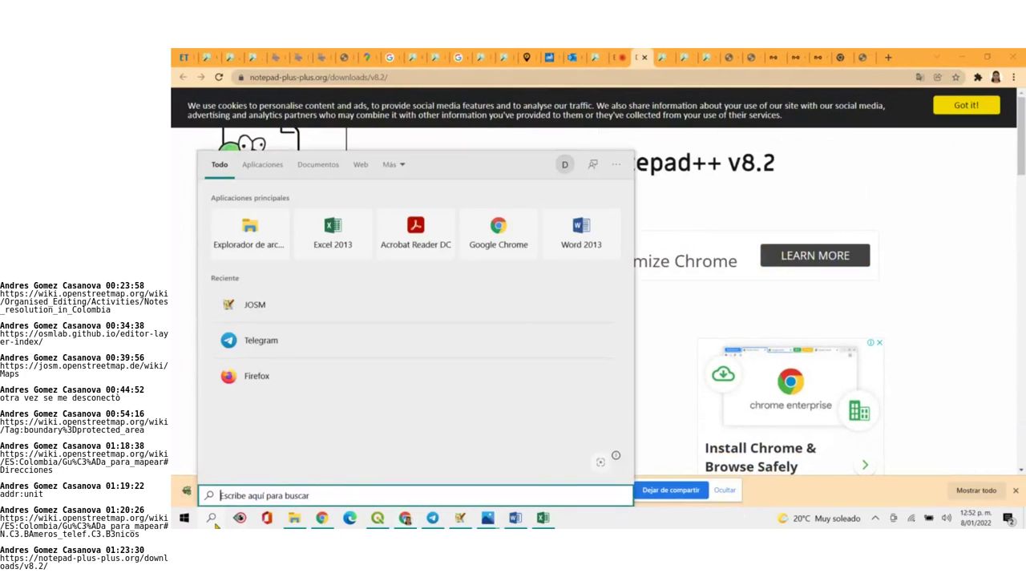
# Launch Notepad++ via Windows search, accept its update, and let it close to install
pyautogui.write('not')
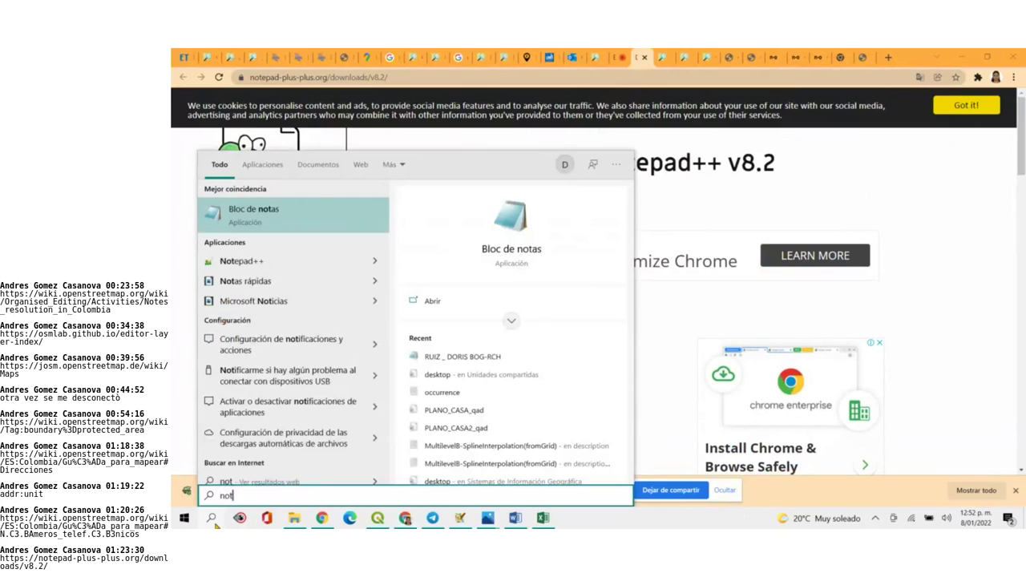
pyautogui.click(230, 266)
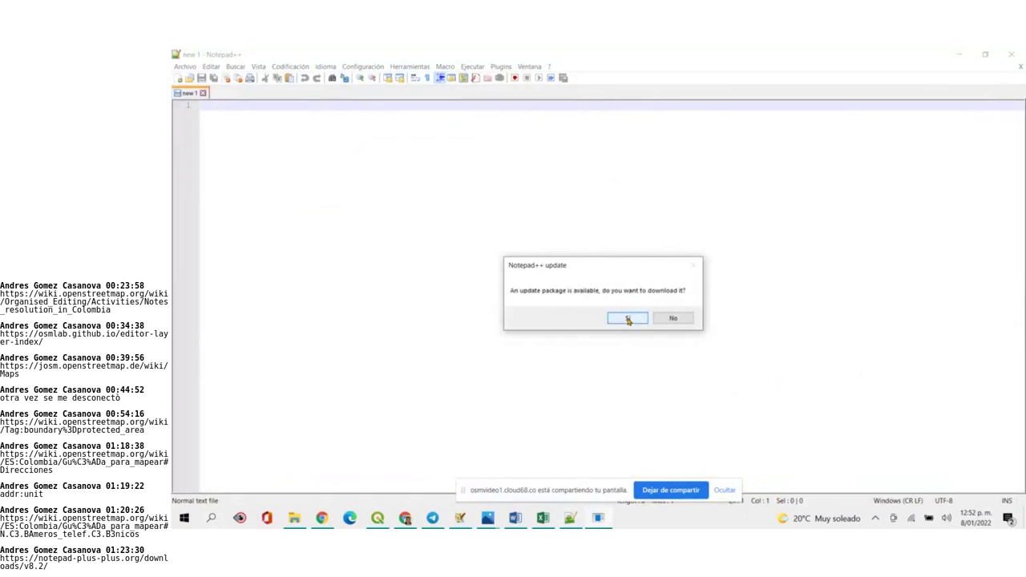
pyautogui.click(628, 319)
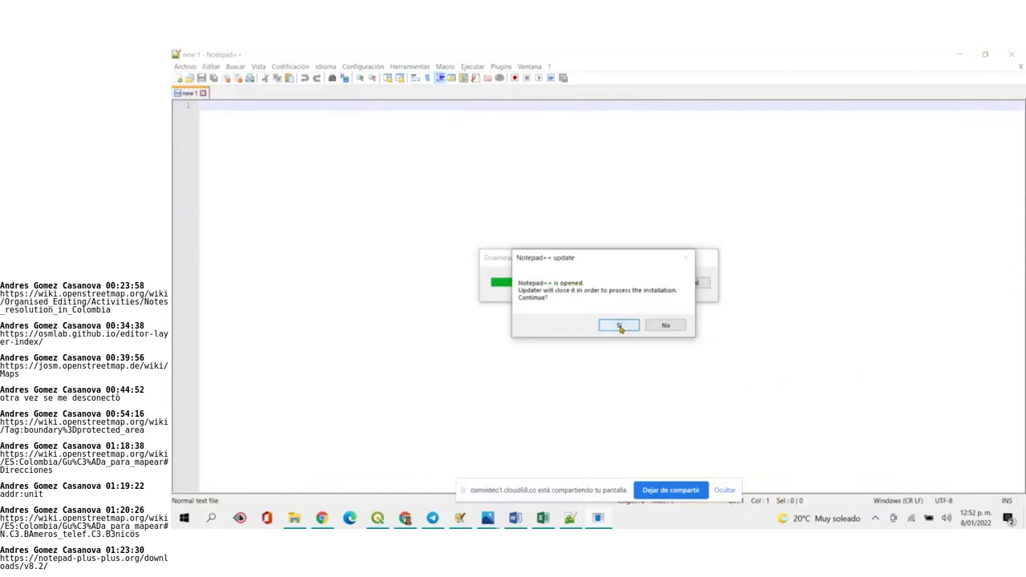
pyautogui.click(619, 325)
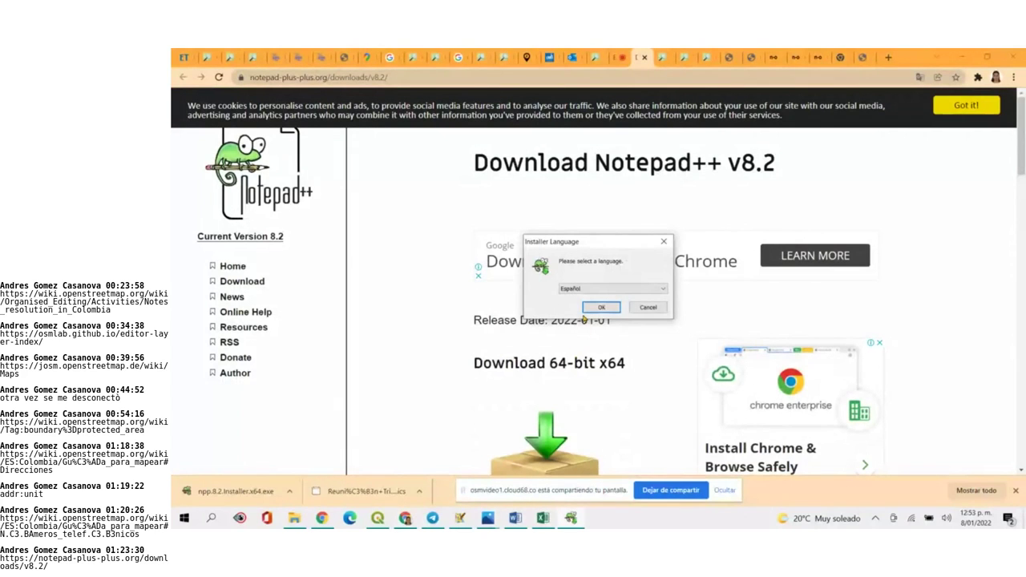
# Install Notepad++ v8.1.9.3 in Español with default folder and components, then launch it
pyautogui.click(601, 307)
pyautogui.click(656, 370)
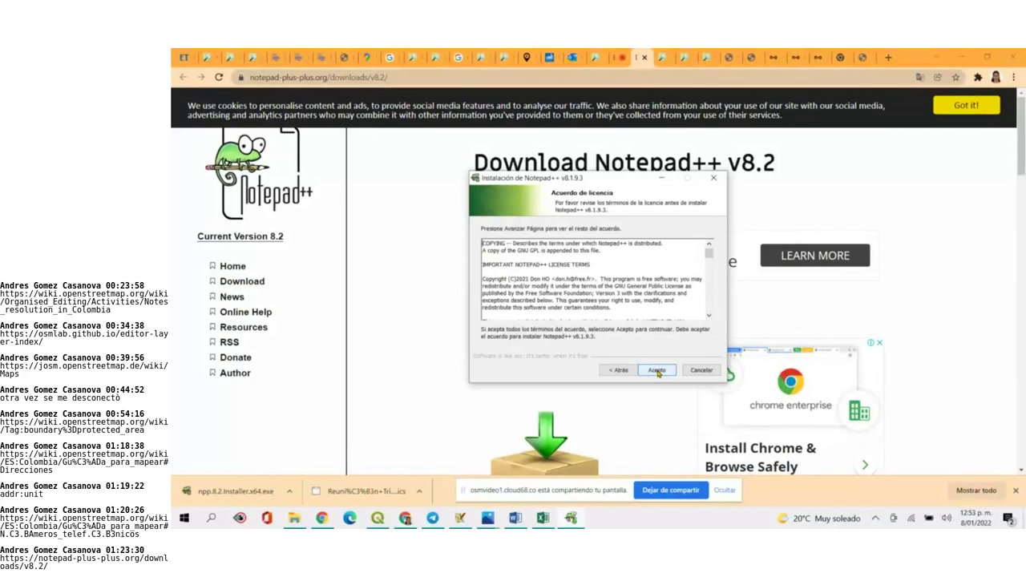
pyautogui.click(656, 370)
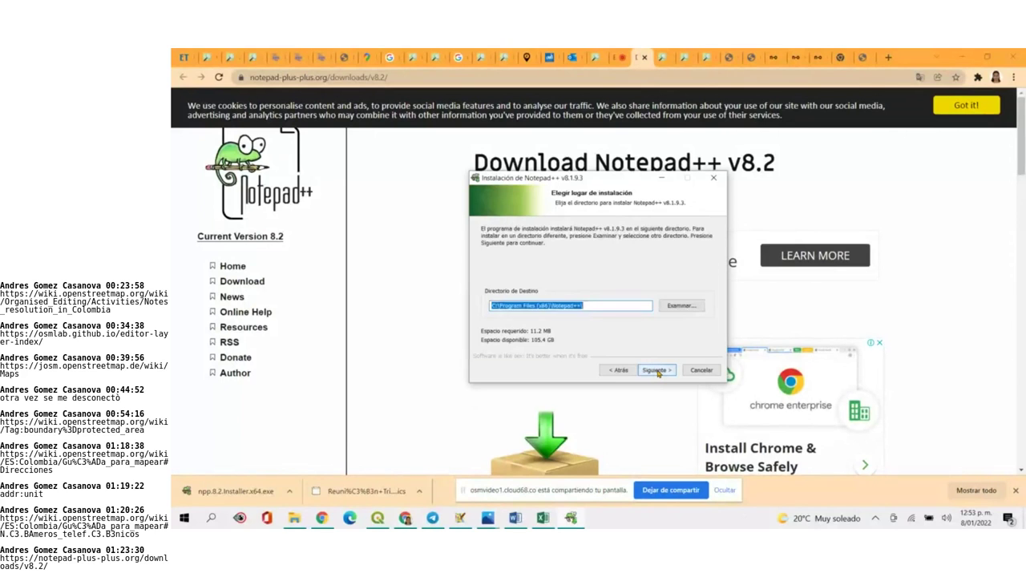
pyautogui.click(657, 370)
pyautogui.click(657, 370)
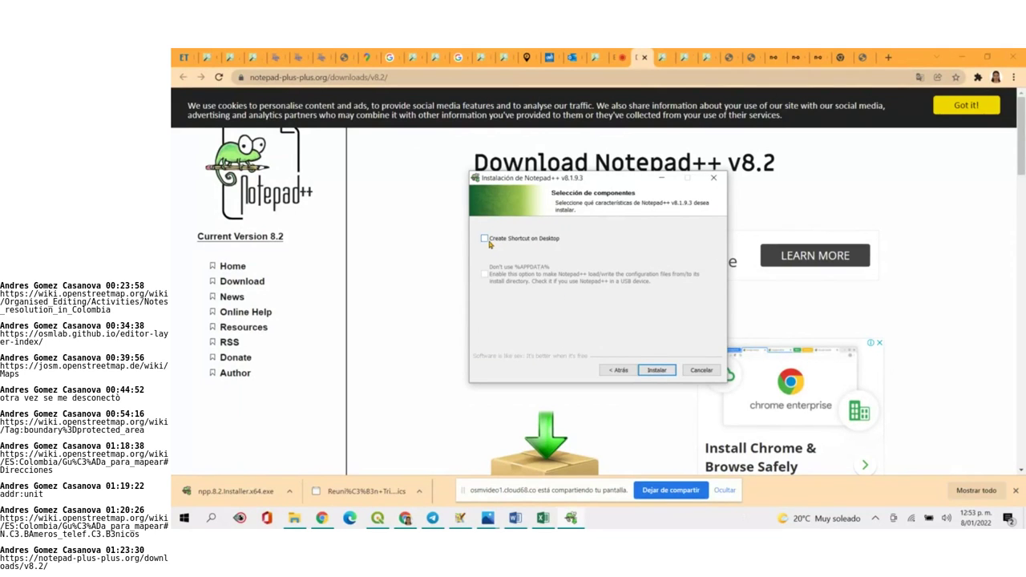
pyautogui.click(658, 370)
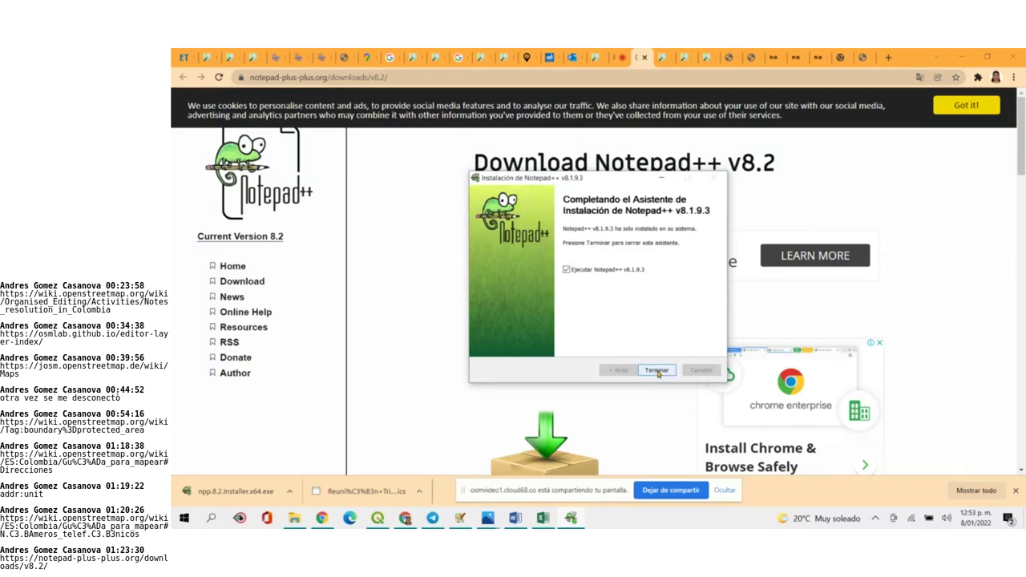
pyautogui.click(543, 519)
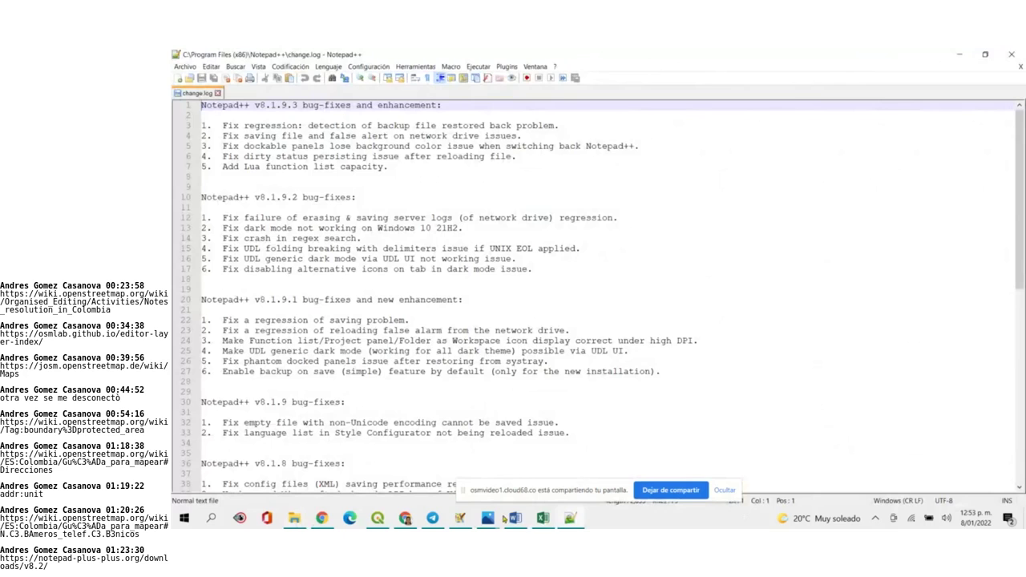
# Return to the Drogueri_yopal workbook and check the YOPAL folder in File Explorer
pyautogui.click(542, 519)
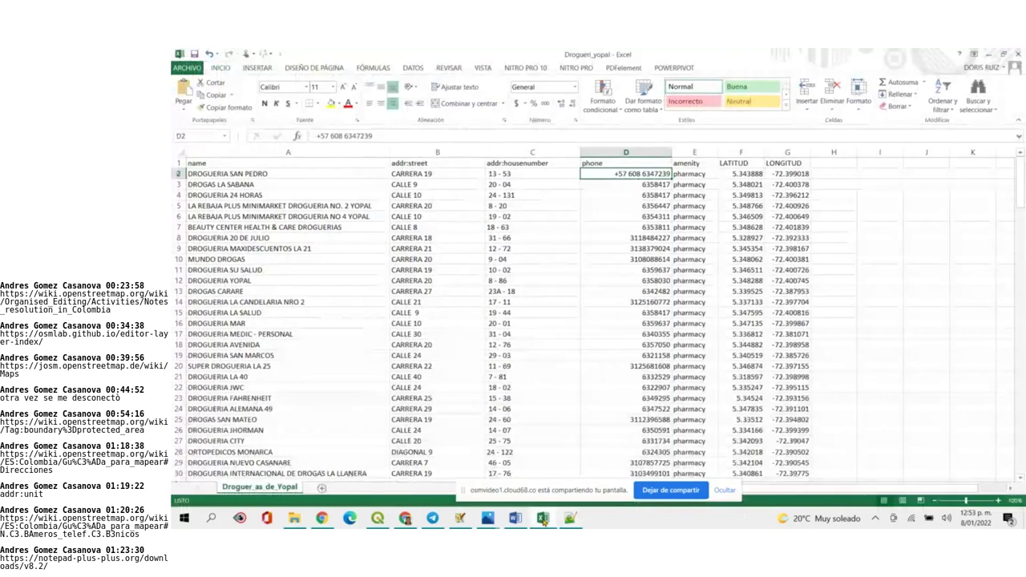
pyautogui.click(187, 67)
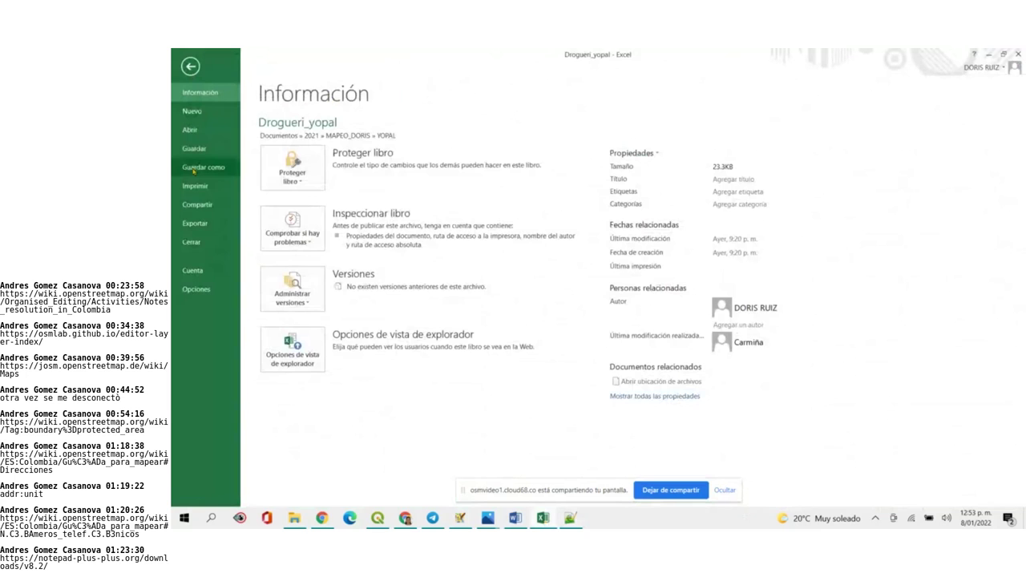
pyautogui.press('Escape')
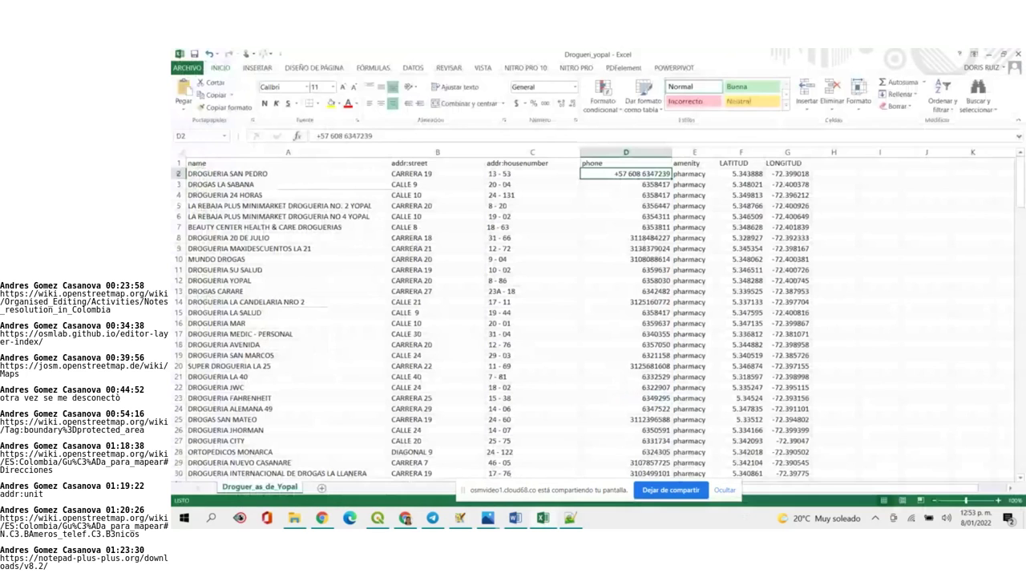
pyautogui.click(302, 522)
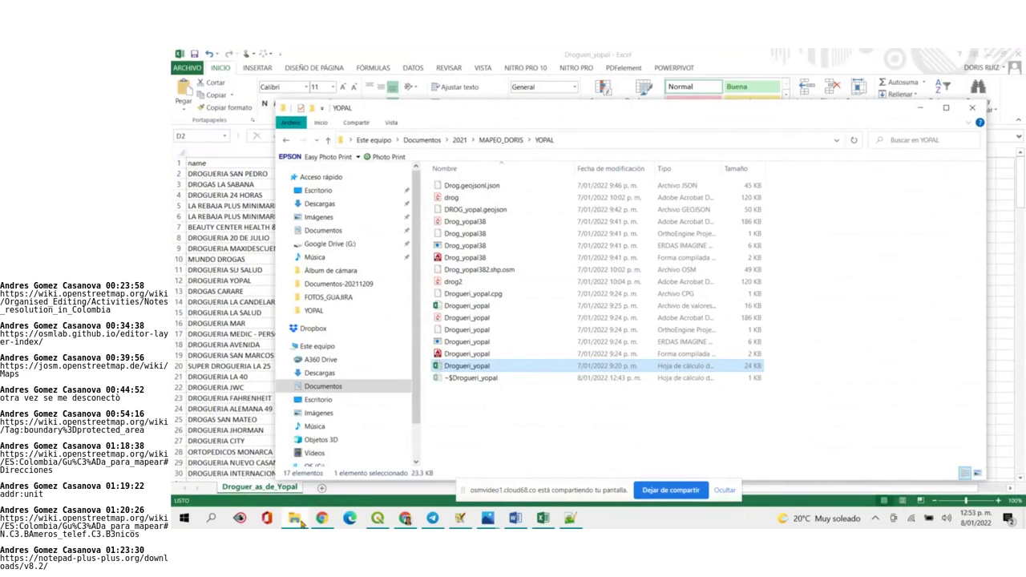
pyautogui.click(300, 521)
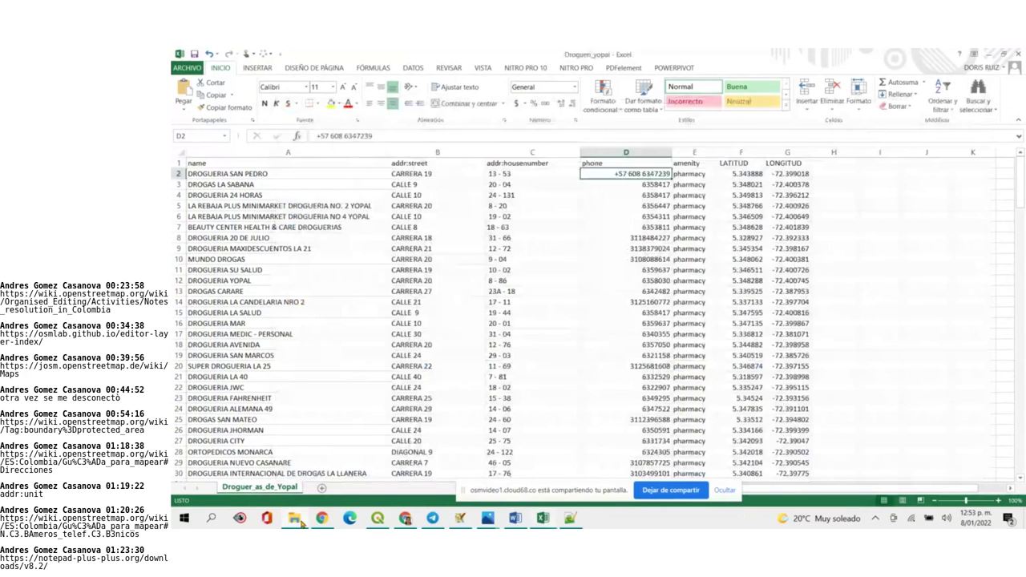
# Open Guardar como for the workbook from the ARCHIVO menu
pyautogui.click(572, 264)
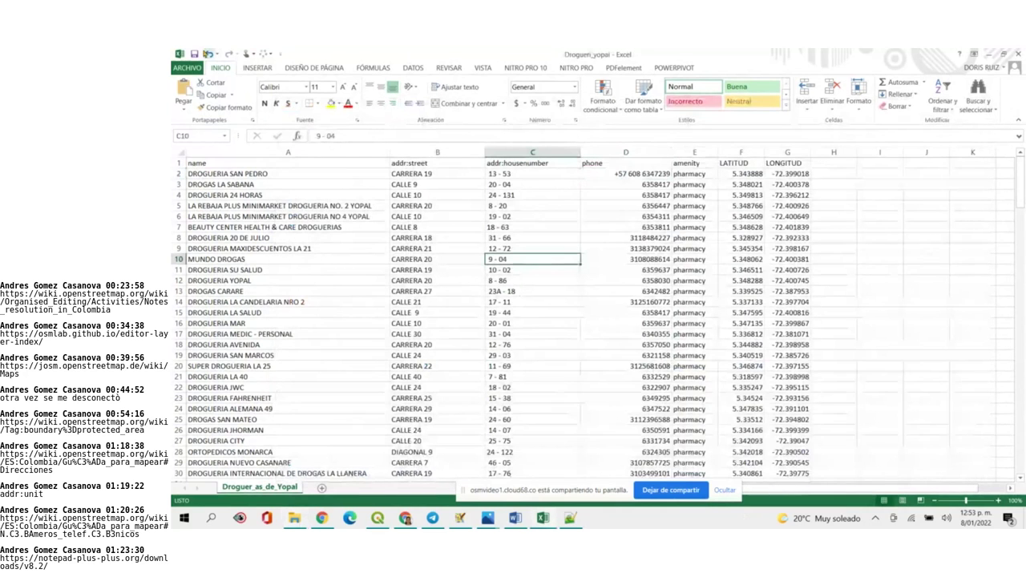
pyautogui.click(187, 67)
pyautogui.click(210, 168)
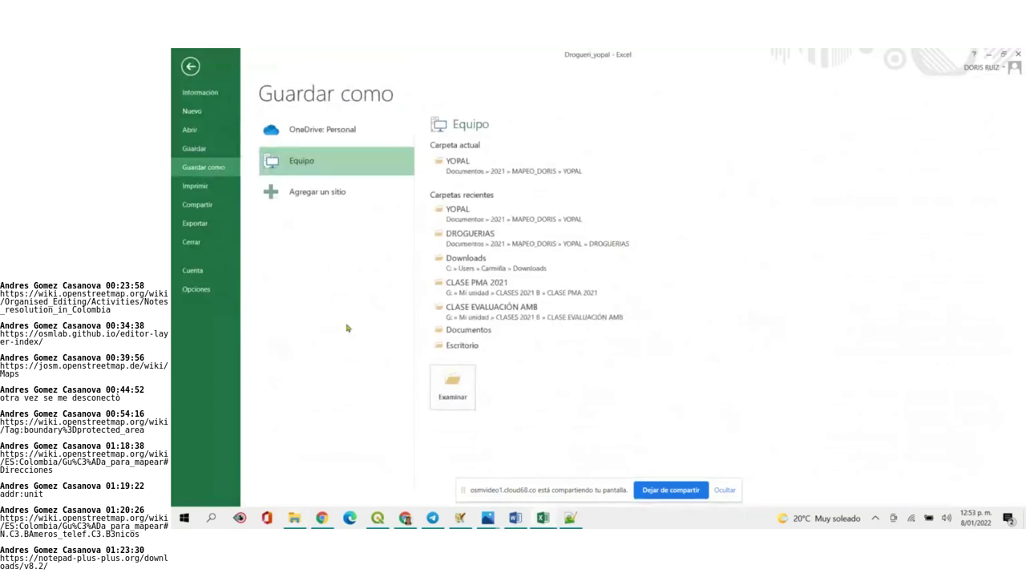
# Save the workbook as Drogueri_yopal_2 in CSV (delimitado por comas) format, keeping the CSV format
pyautogui.click(434, 380)
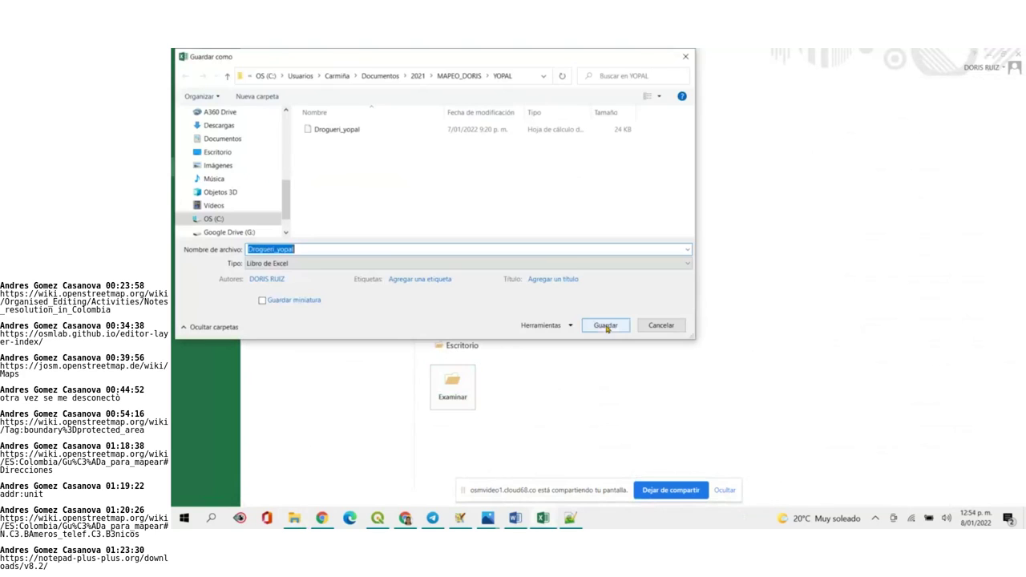
pyautogui.click(431, 266)
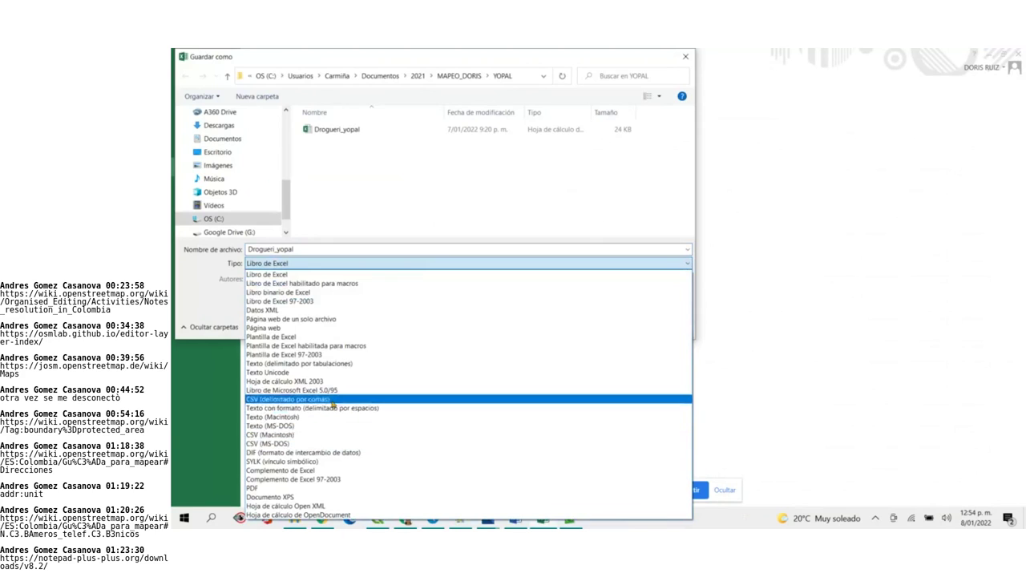
pyautogui.click(312, 399)
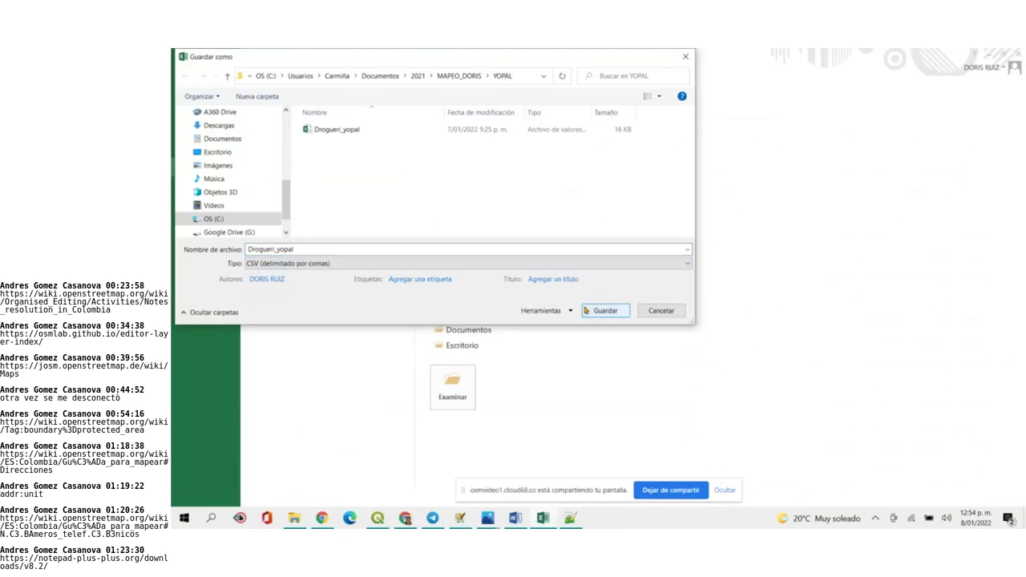
pyautogui.doubleClick(304, 249)
pyautogui.click(304, 249)
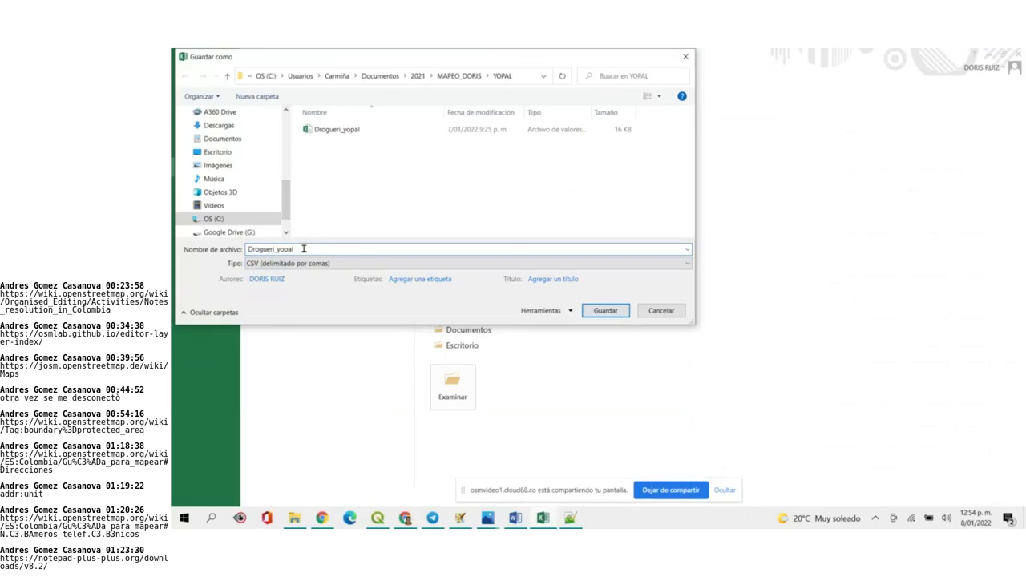
pyautogui.write('_2')
pyautogui.click(620, 311)
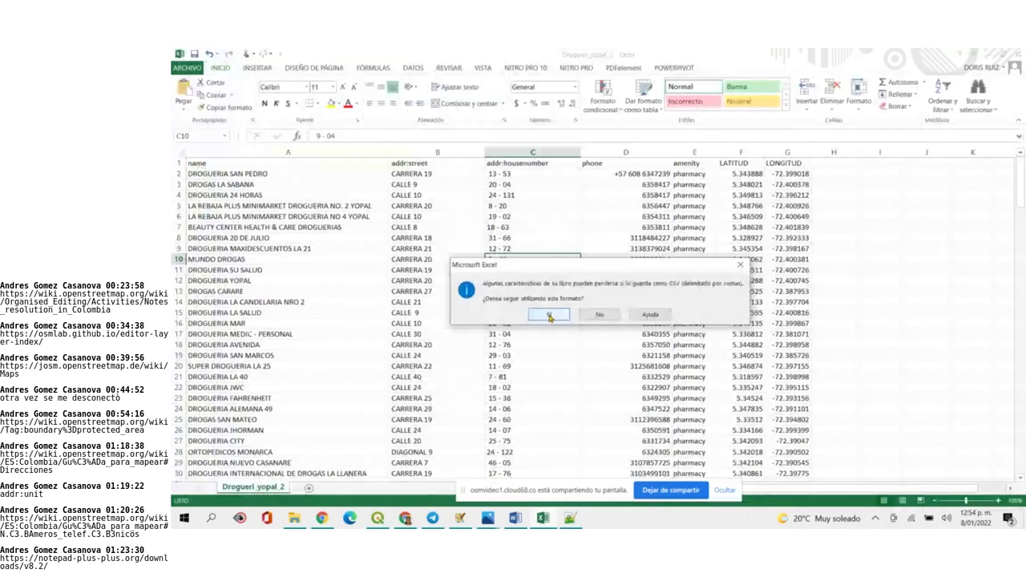
pyautogui.click(550, 315)
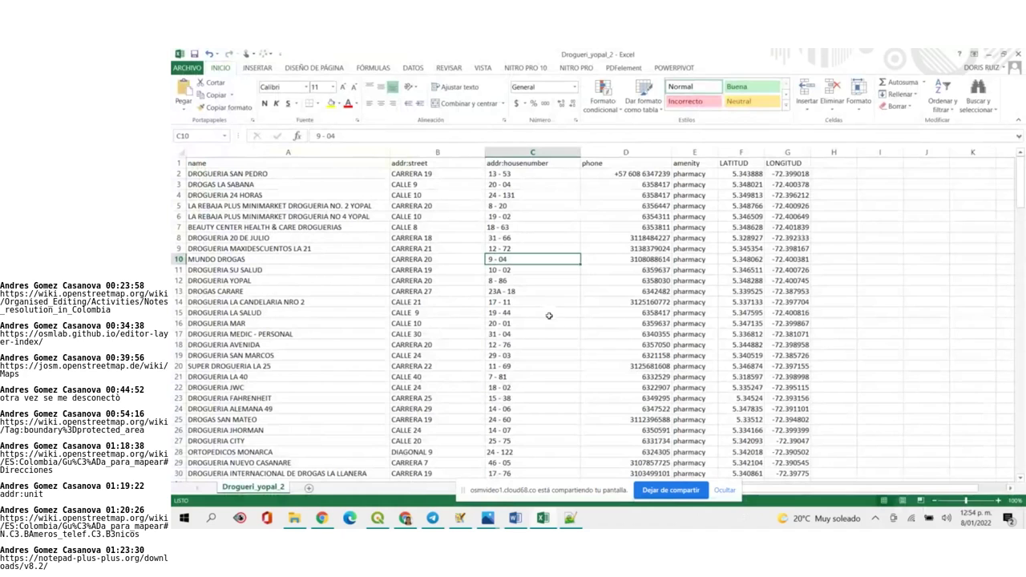
pyautogui.click(569, 518)
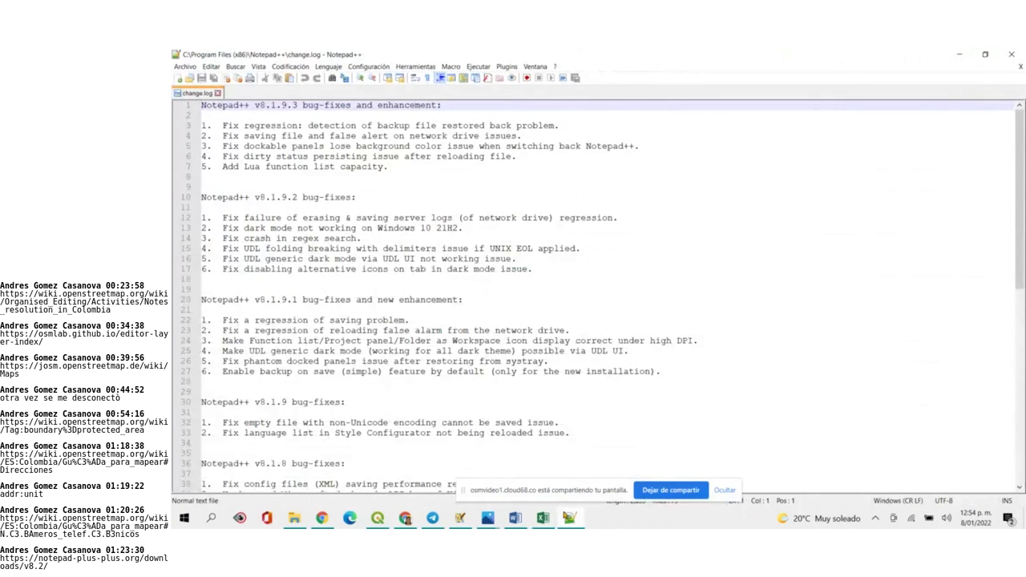
# Open Drogueri_yopal_2.csv from Documentos > 2021 > MAPEO_DORIS > YOPAL in Notepad++
pyautogui.click(210, 72)
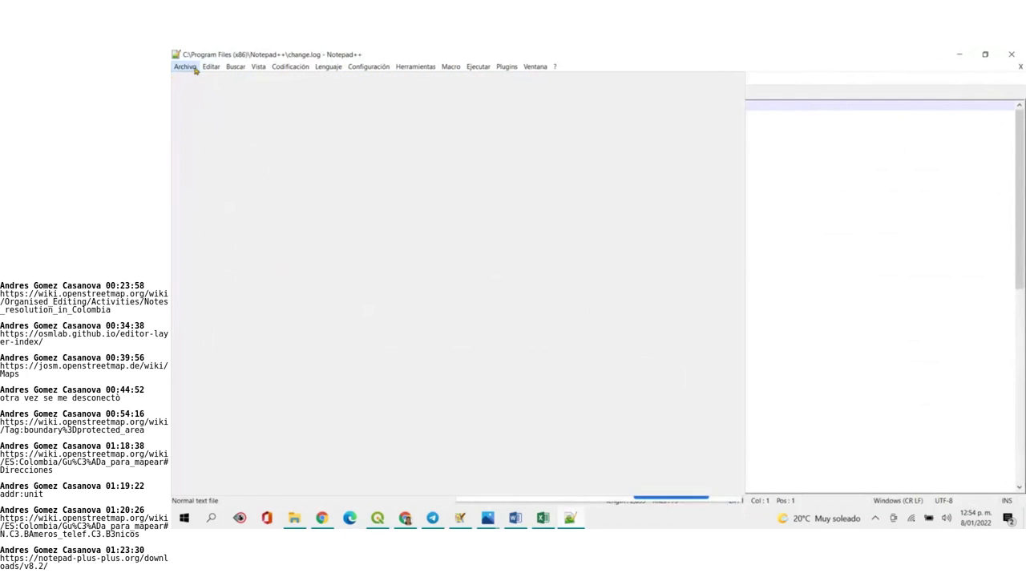
pyautogui.click(186, 66)
pyautogui.click(186, 67)
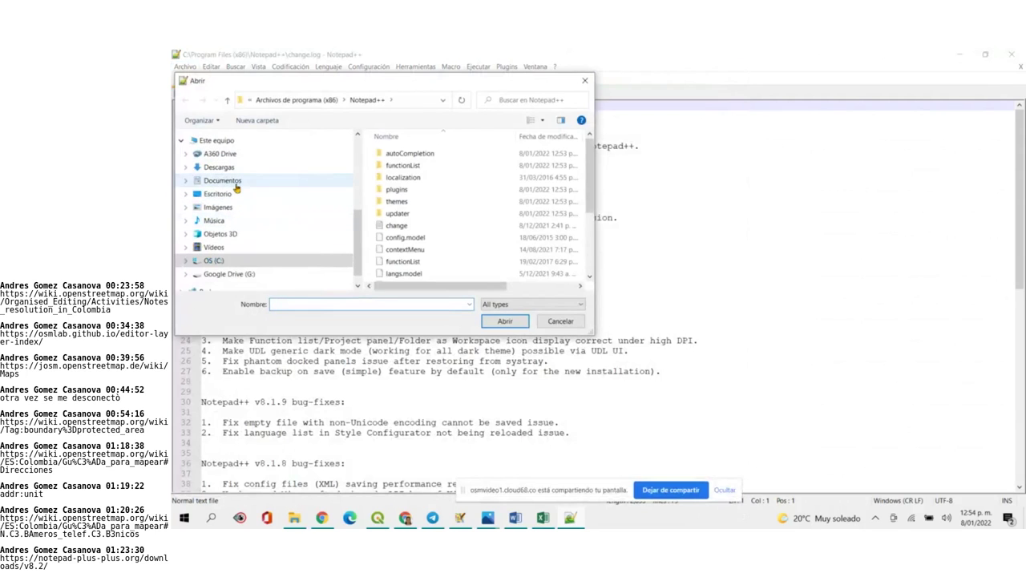
pyautogui.click(221, 180)
pyautogui.doubleClick(396, 200)
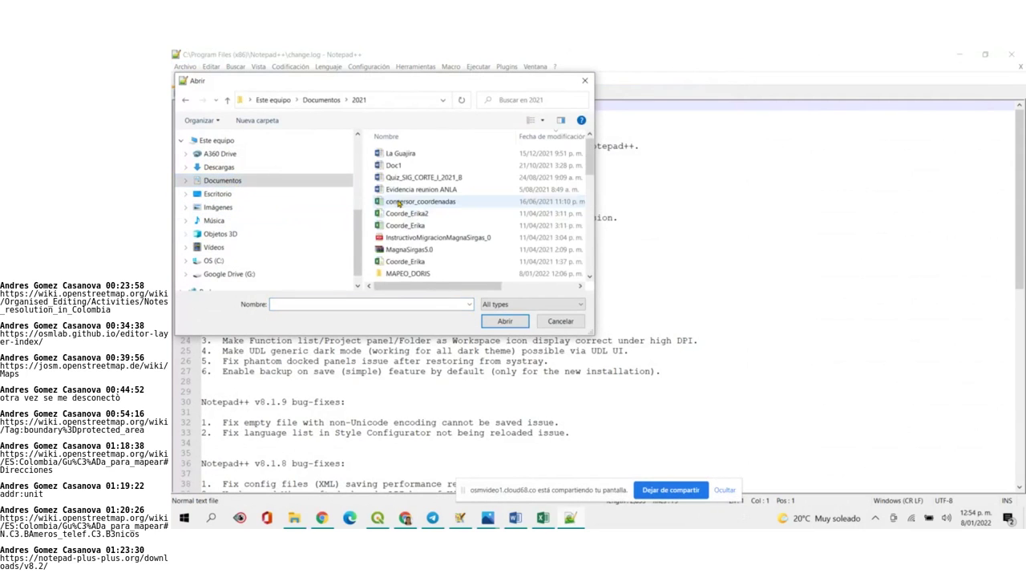
pyautogui.doubleClick(405, 273)
pyautogui.moveTo(589, 152); pyautogui.dragTo(580, 230)
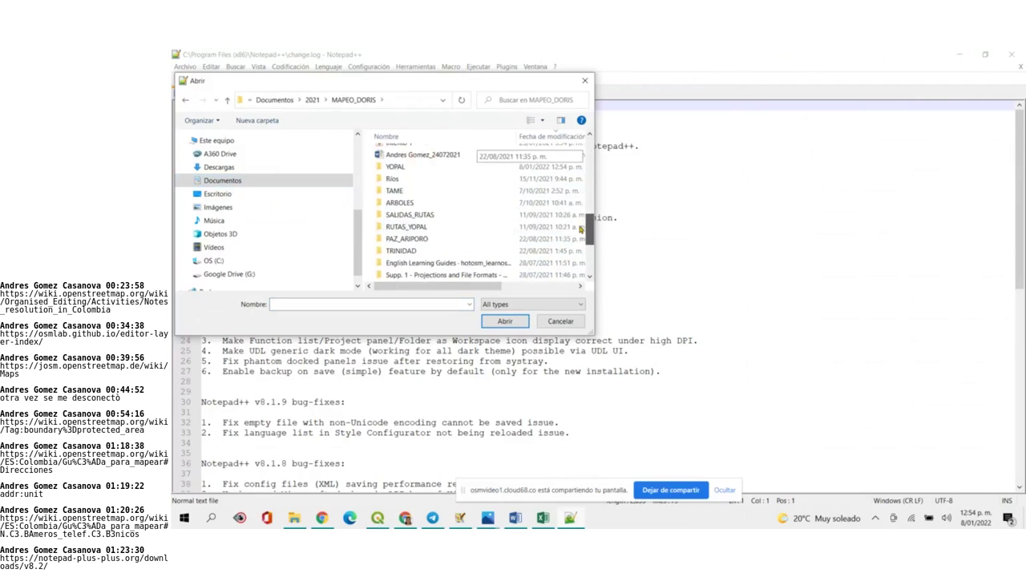
pyautogui.doubleClick(385, 167)
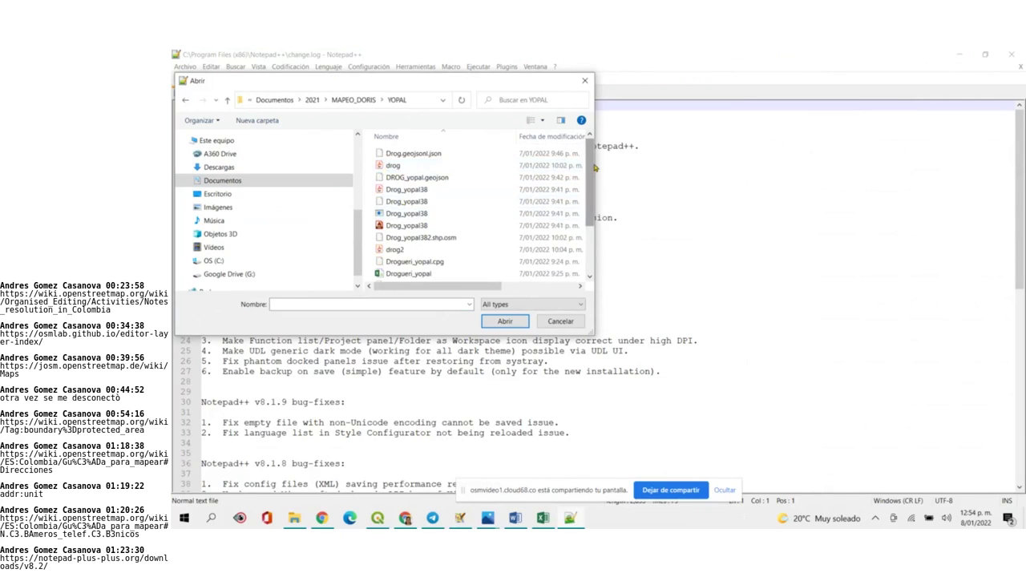
pyautogui.moveTo(594, 167); pyautogui.dragTo(591, 240)
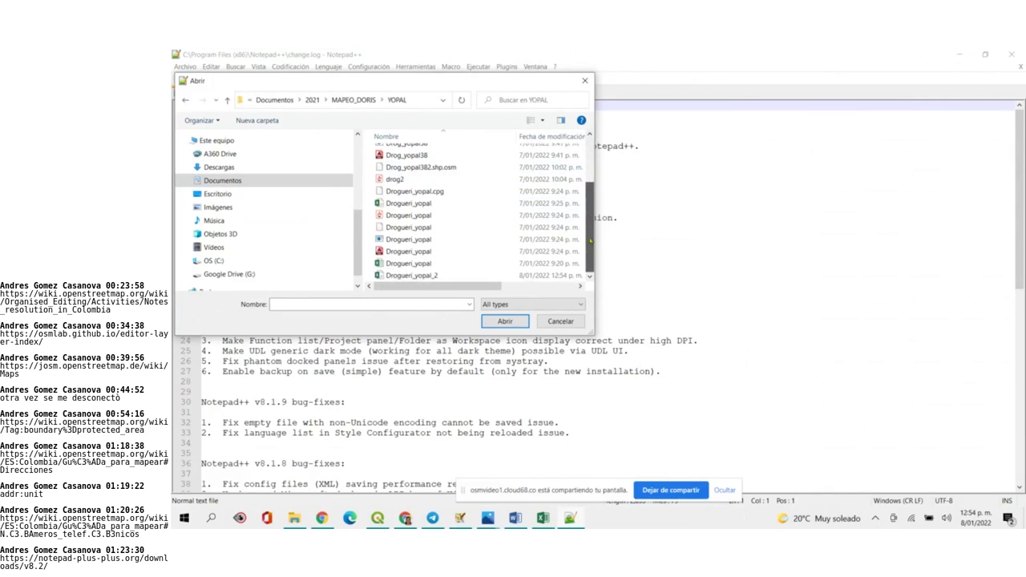
pyautogui.click(420, 277)
pyautogui.click(505, 322)
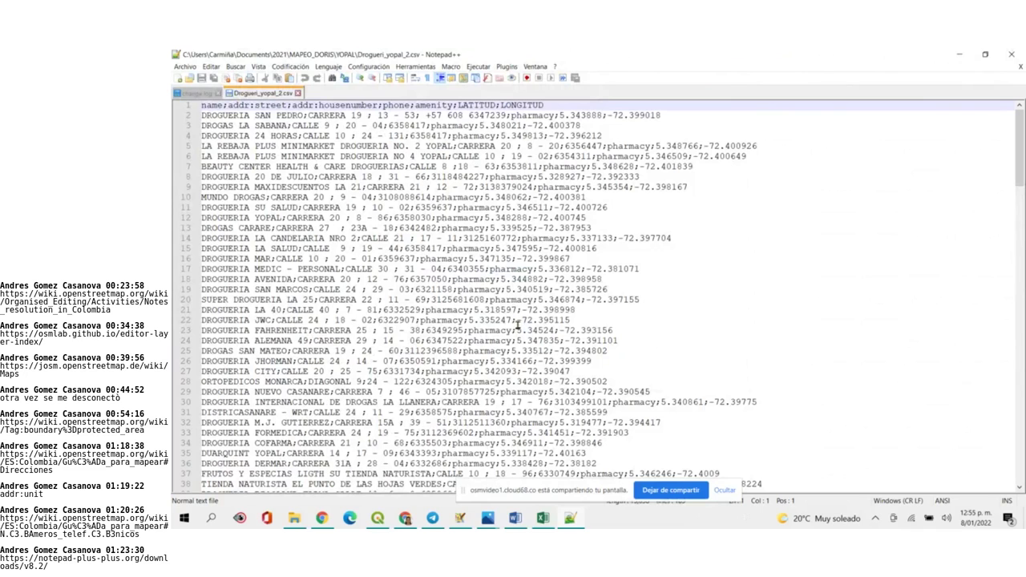
# Replace all ' - ' with '-' across the CSV, changing 177 matches
pyautogui.hotkey('ctrl', 'f')
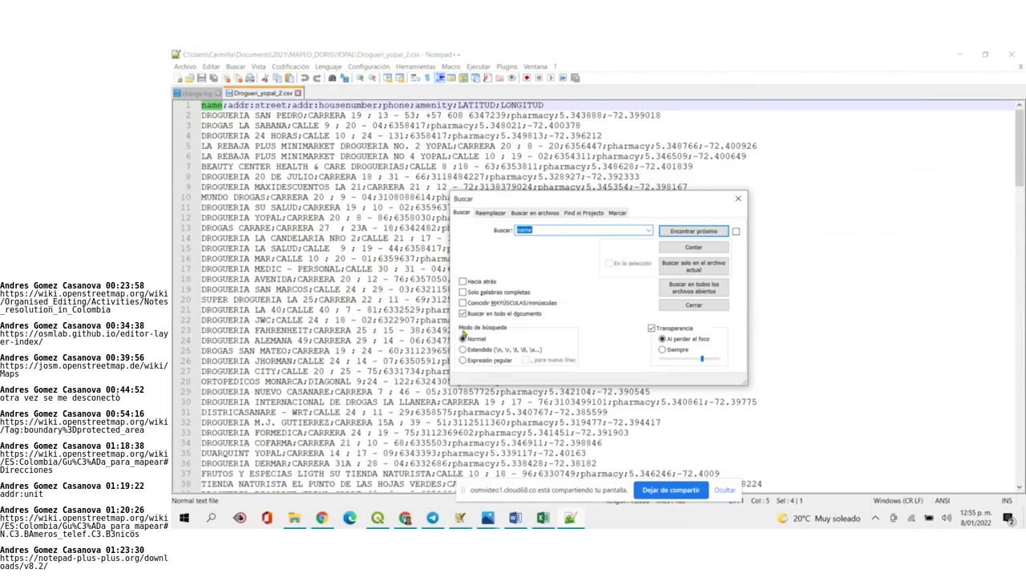
pyautogui.click(488, 213)
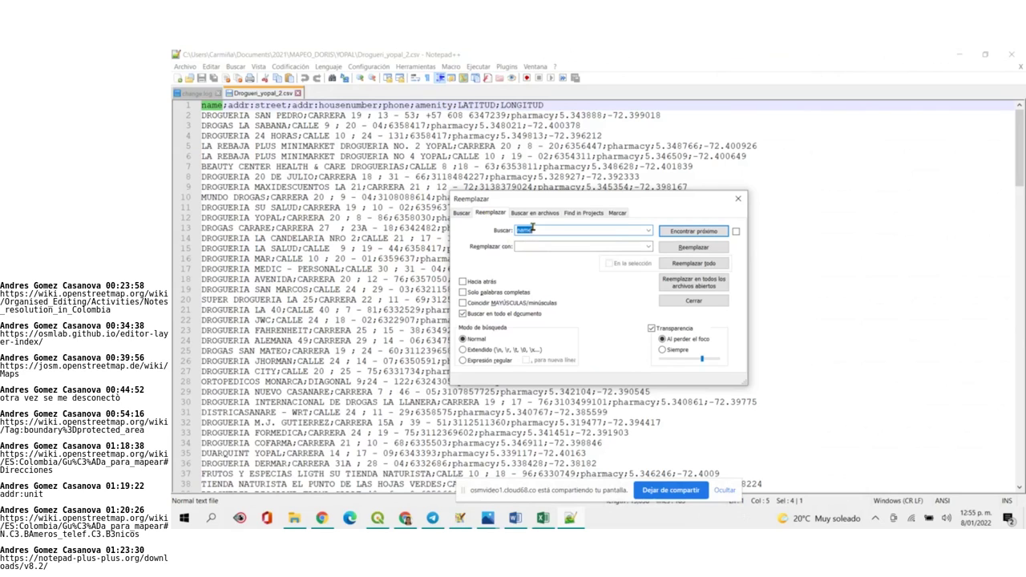
pyautogui.press('BackSpace')
pyautogui.write(';')
pyautogui.click(528, 246)
pyautogui.click(694, 266)
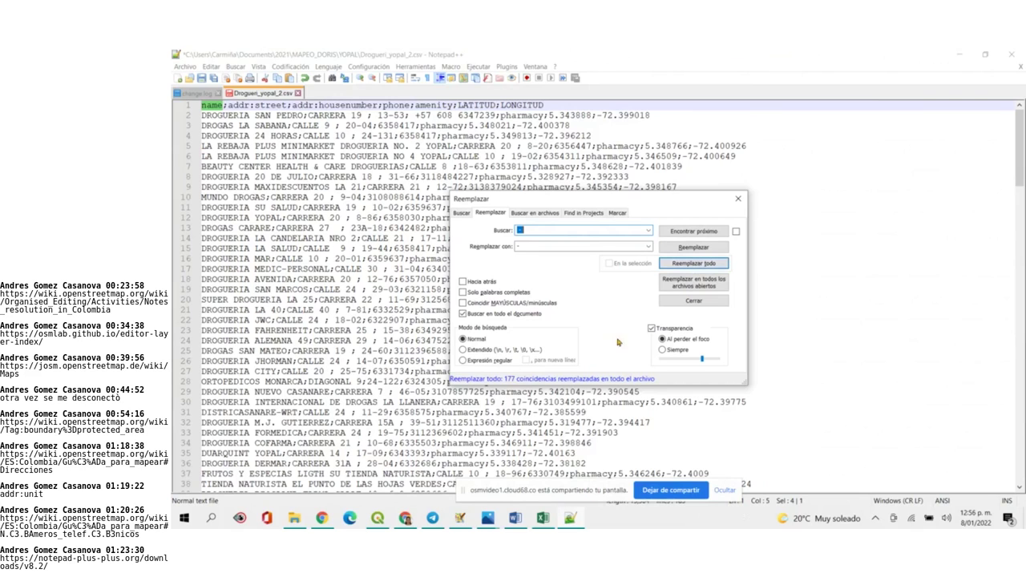
pyautogui.click(738, 202)
# Insert two empty columns before the phone column
pyautogui.click(543, 518)
pyautogui.click(622, 366)
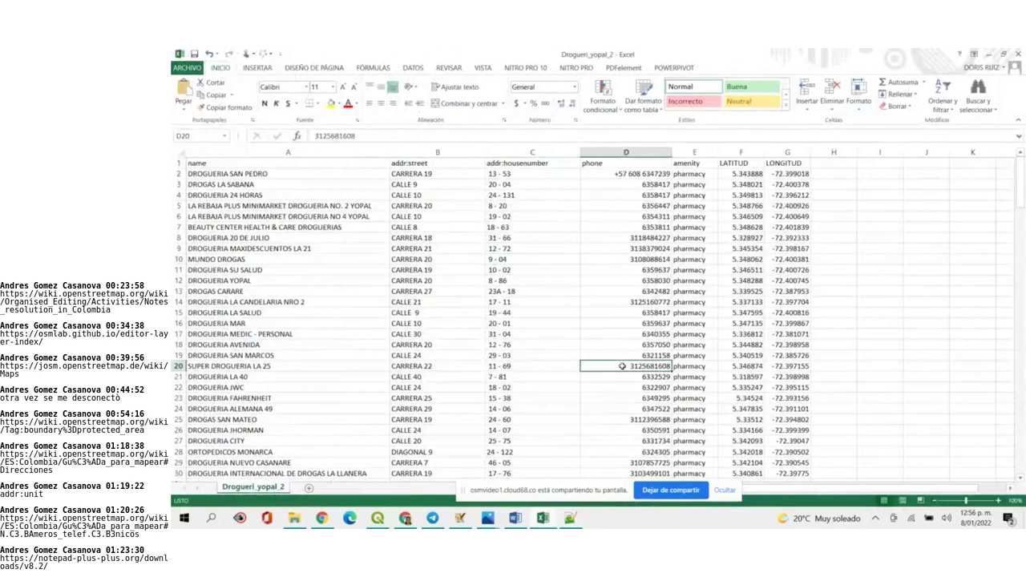
pyautogui.click(630, 153)
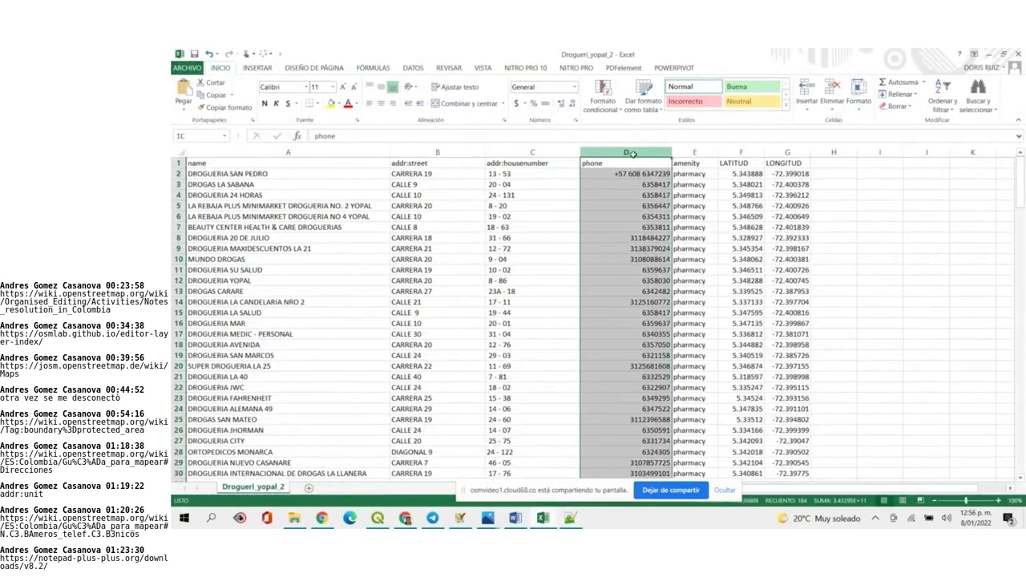
pyautogui.rightClick(634, 155)
pyautogui.press('Escape')
pyautogui.rightClick(680, 152)
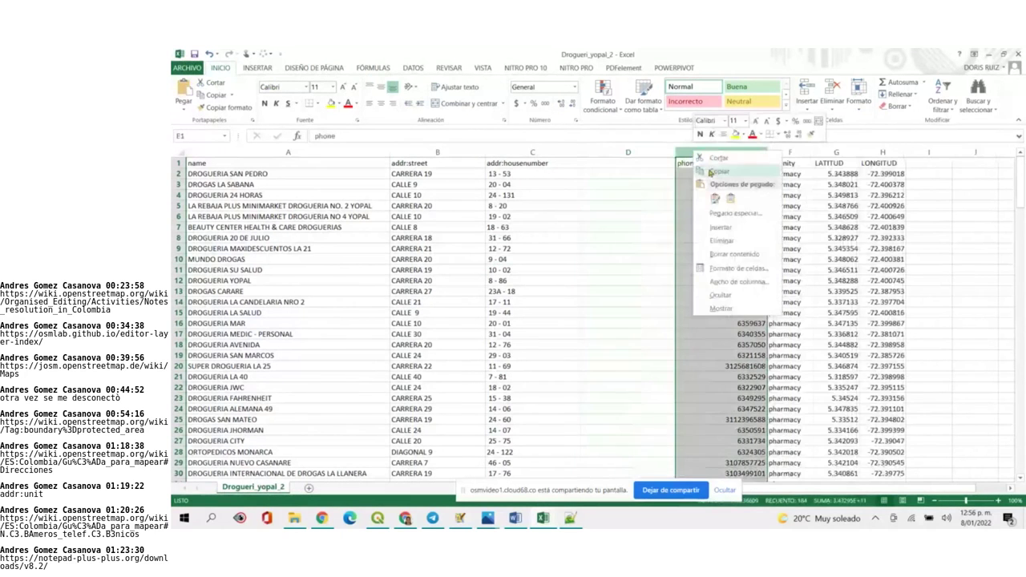
pyautogui.click(721, 219)
# Start a CONCATENAR formula in D2 with the texts "+57" and "608"
pyautogui.click(653, 177)
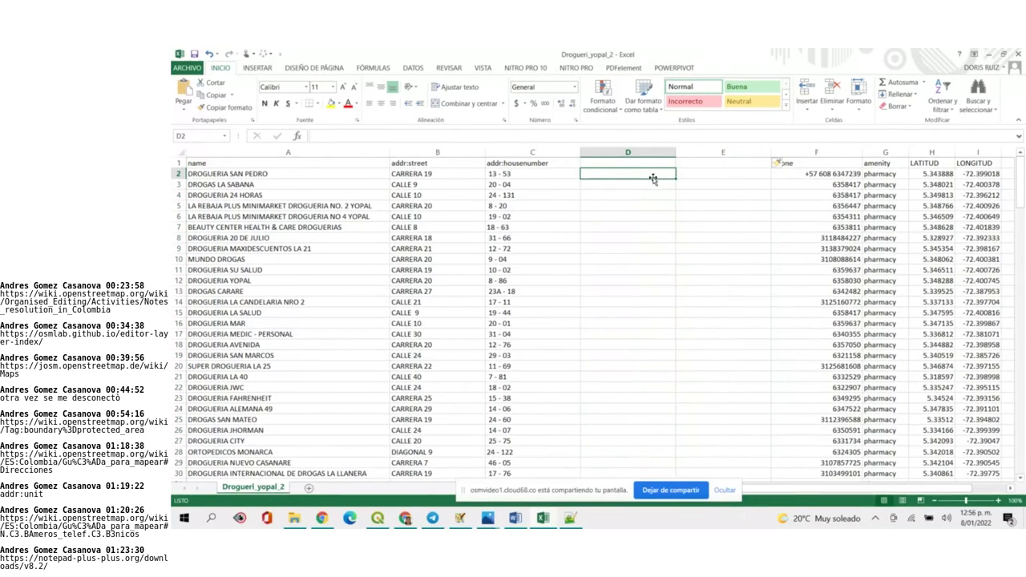
pyautogui.write('=con')
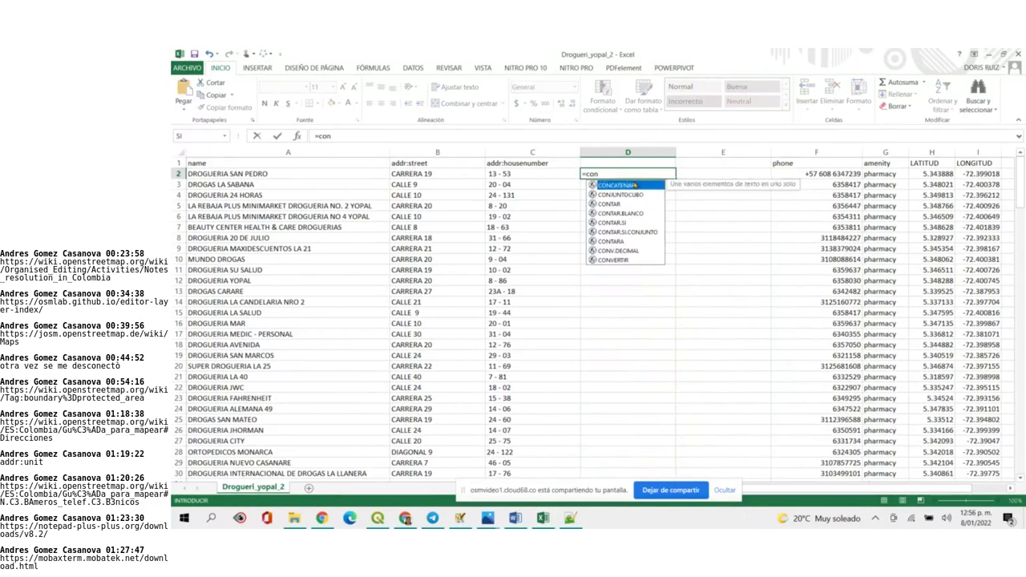
pyautogui.doubleClick(634, 185)
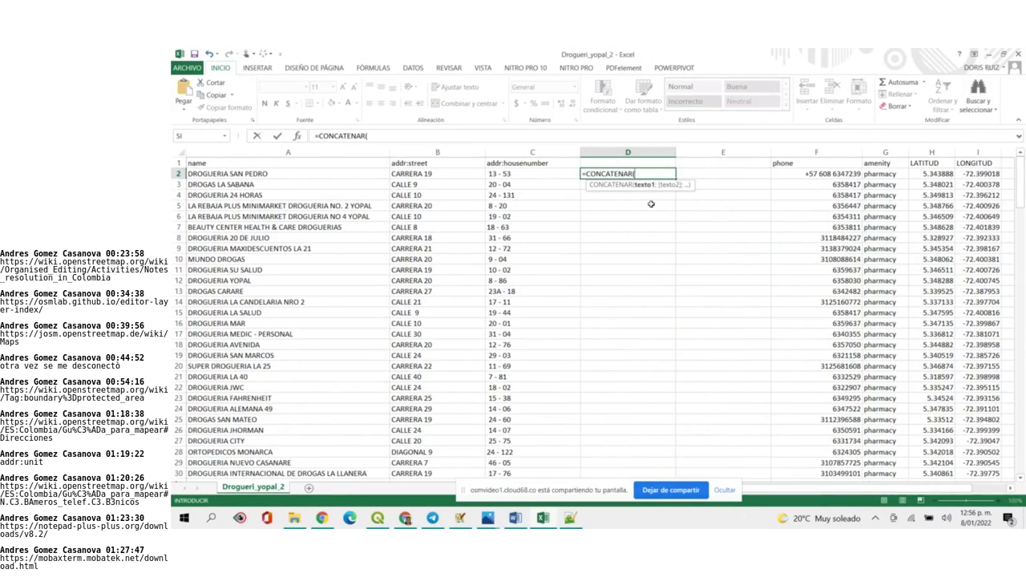
pyautogui.write('+57')
pyautogui.click(635, 174)
pyautogui.write('"')
pyautogui.click(651, 174)
pyautogui.write('";608')
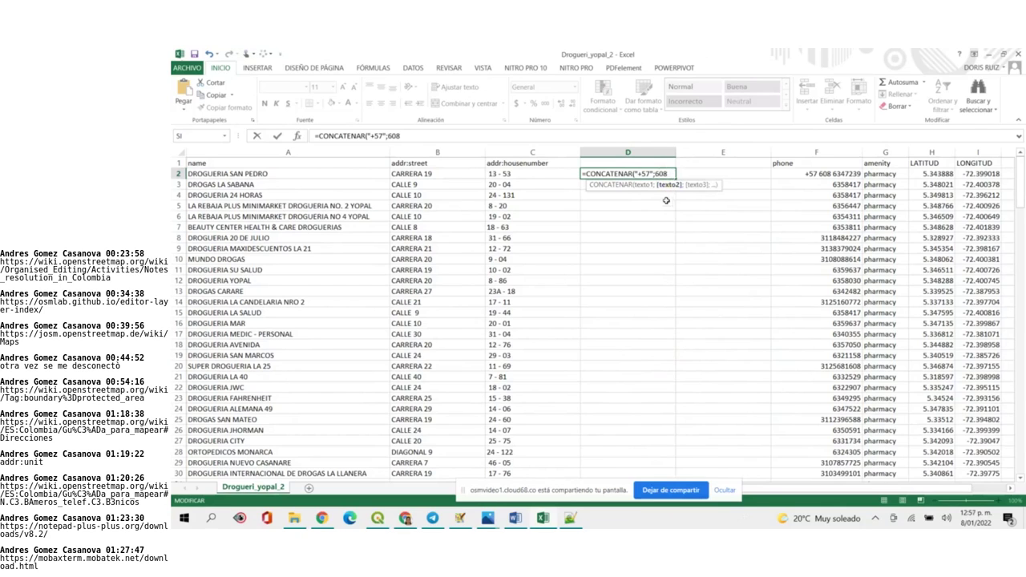
pyautogui.click(656, 174)
pyautogui.write('"')
pyautogui.click(671, 174)
pyautogui.write('"')
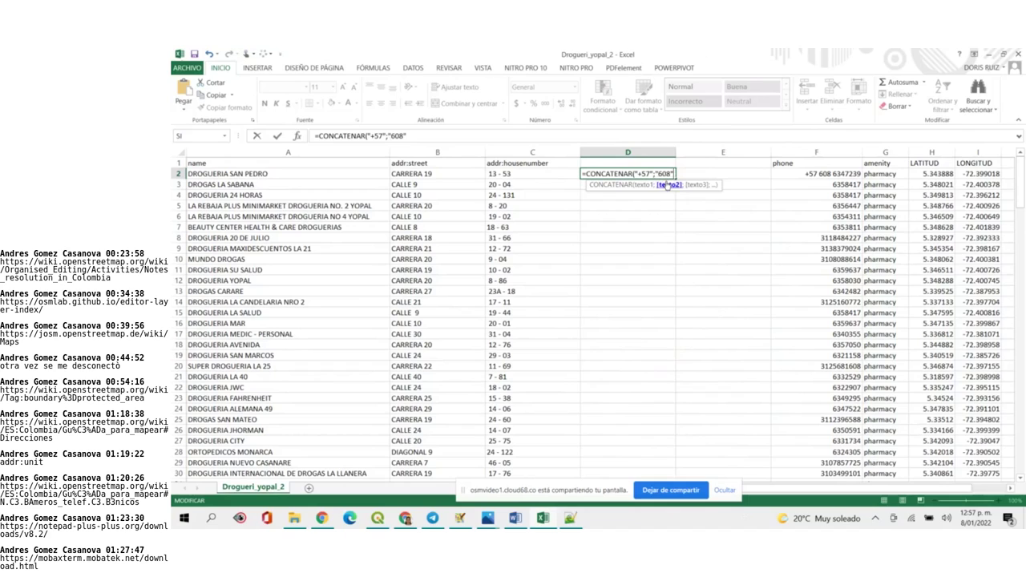
# Merge the prefix into "+57 608", add F2 as the second argument, and confirm
pyautogui.click(655, 174)
pyautogui.press('BackSpace')
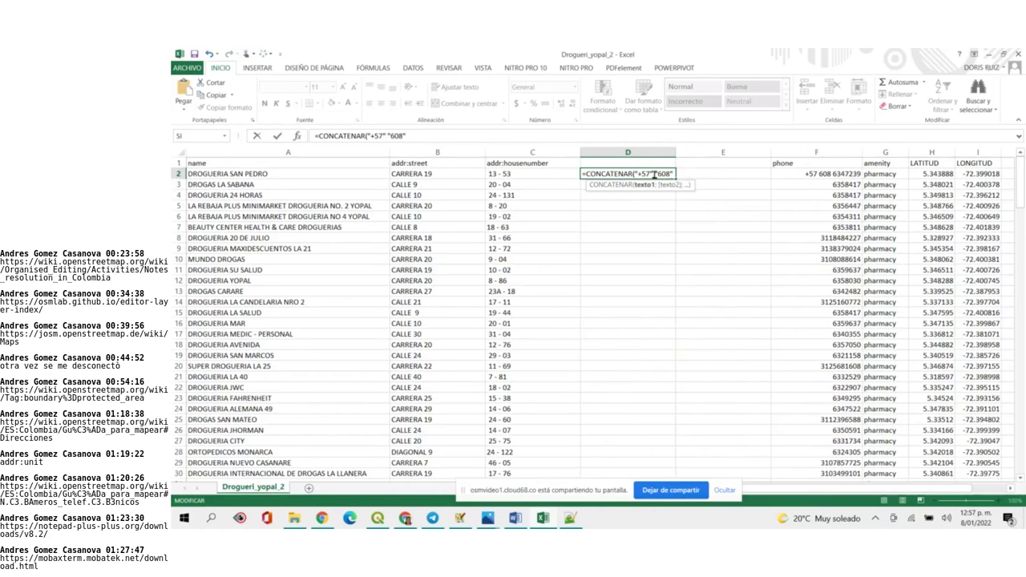
pyautogui.press('BackSpace')
pyautogui.press('BackSpace')
pyautogui.press('Delete')
pyautogui.write(';')
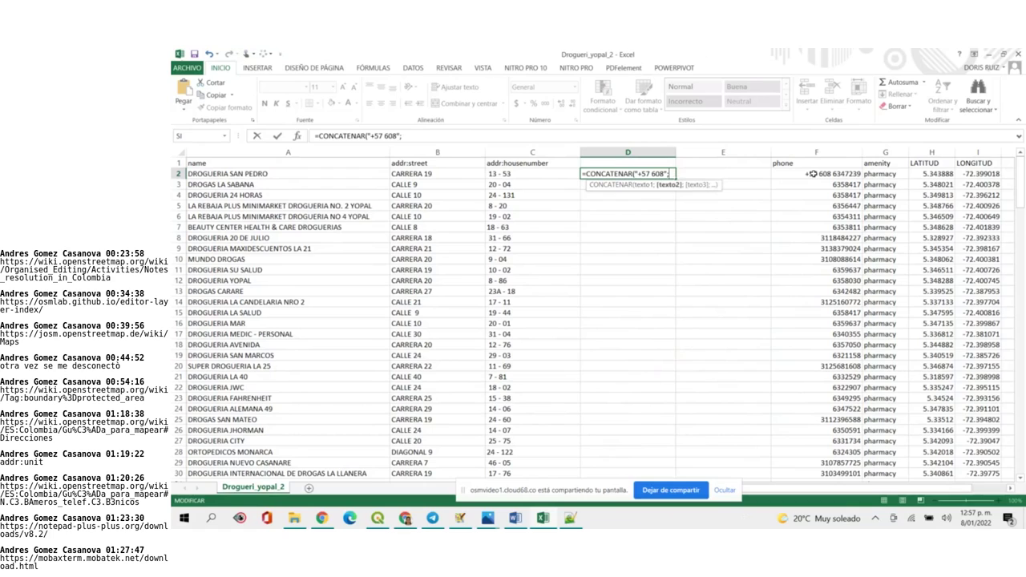
pyautogui.click(812, 173)
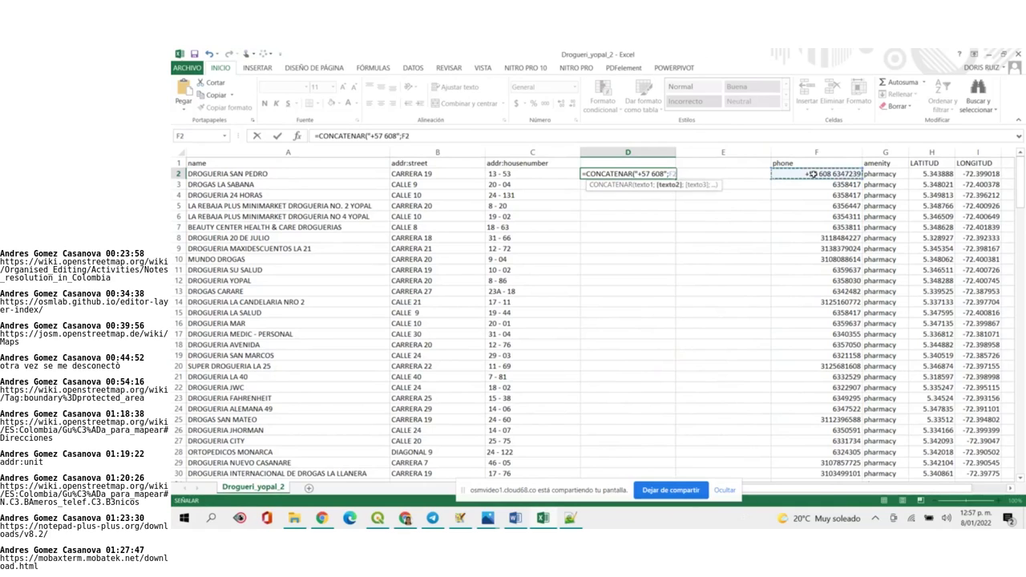
pyautogui.write(')')
pyautogui.press('Return')
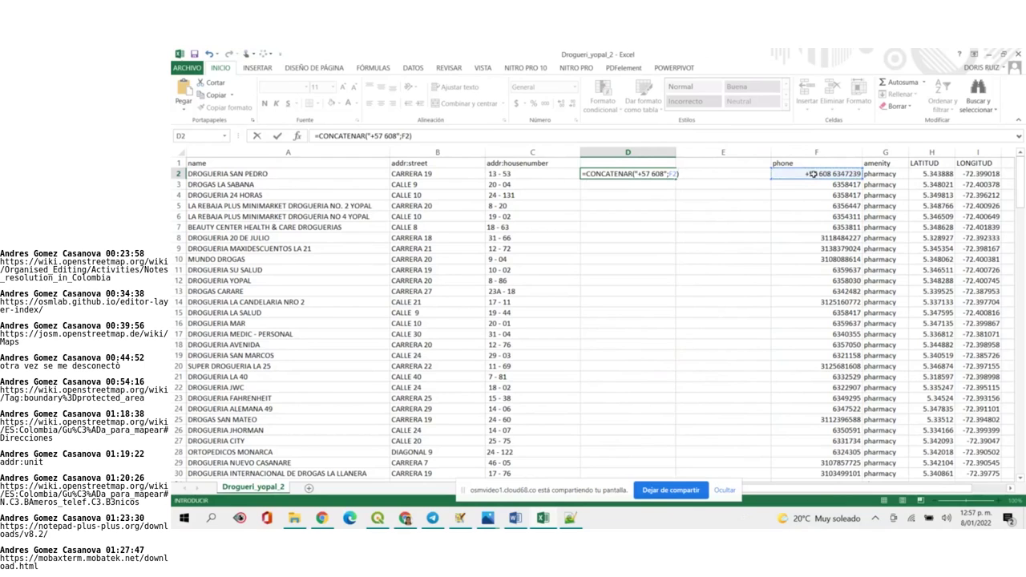
pyautogui.press('Return')
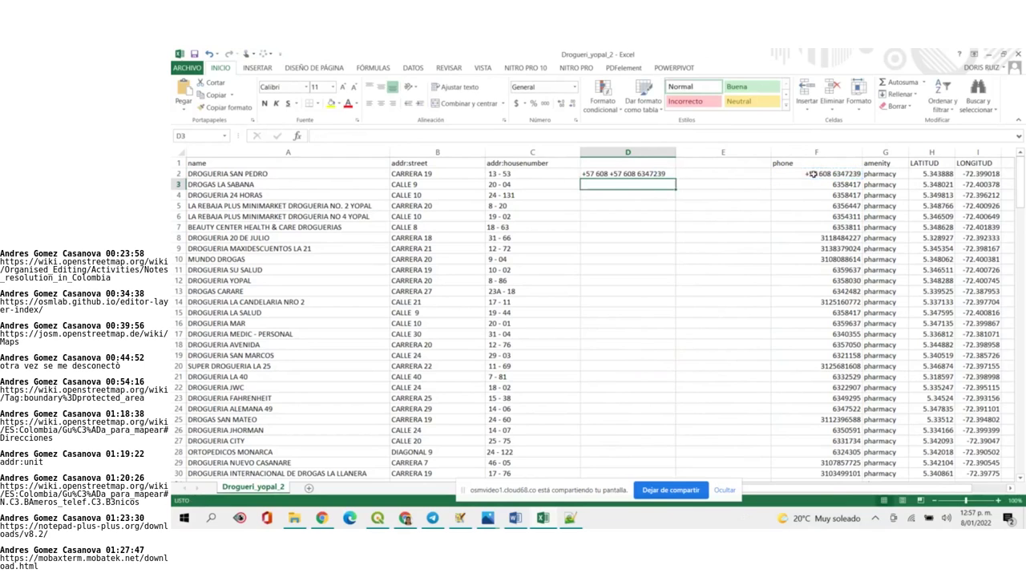
pyautogui.doubleClick(807, 174)
pyautogui.click(830, 174)
pyautogui.press('BackSpace')
pyautogui.press('BackSpace')
pyautogui.press('BackSpace')
pyautogui.press('BackSpace')
pyautogui.press('BackSpace')
pyautogui.press('BackSpace')
pyautogui.press('BackSpace')
pyautogui.press('BackSpace')
pyautogui.press('Return')
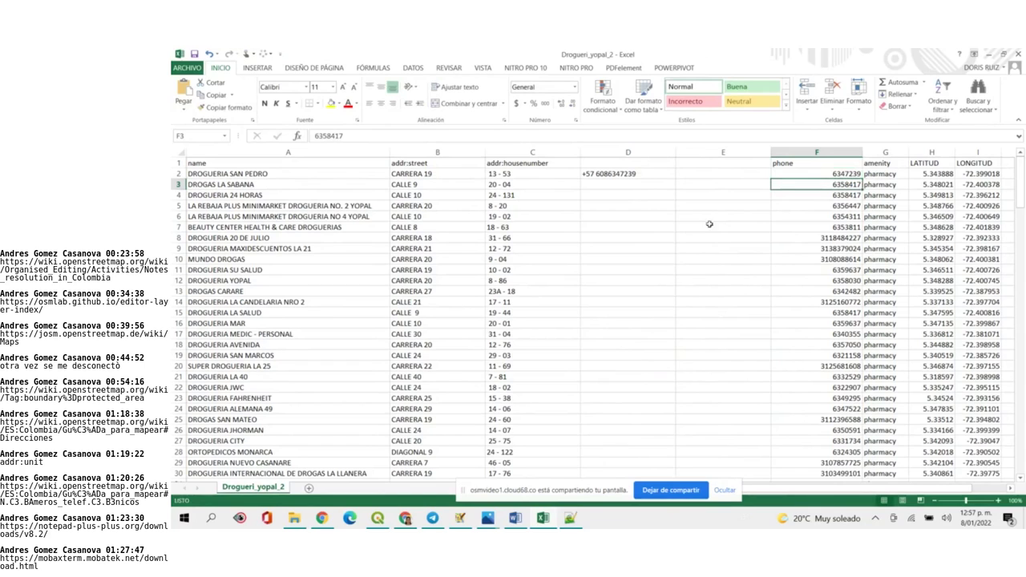
pyautogui.click(611, 174)
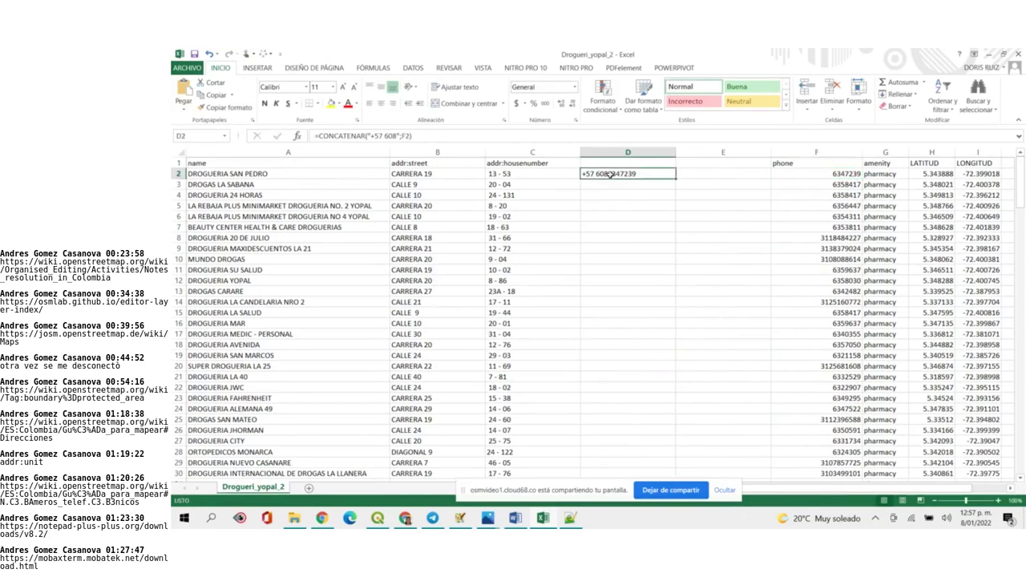
pyautogui.doubleClick(611, 174)
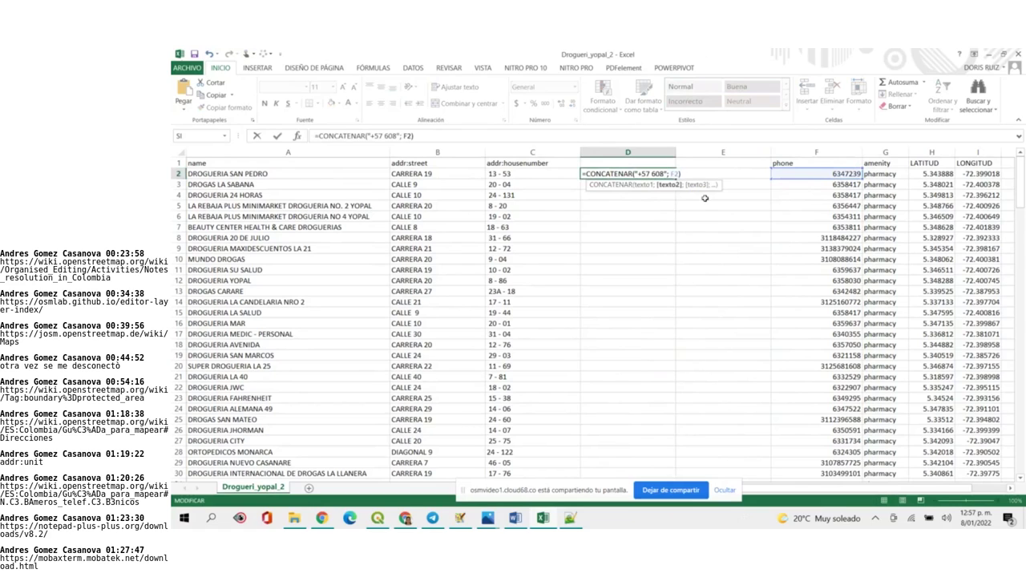
pyautogui.press('BackSpace')
pyautogui.press('Left')
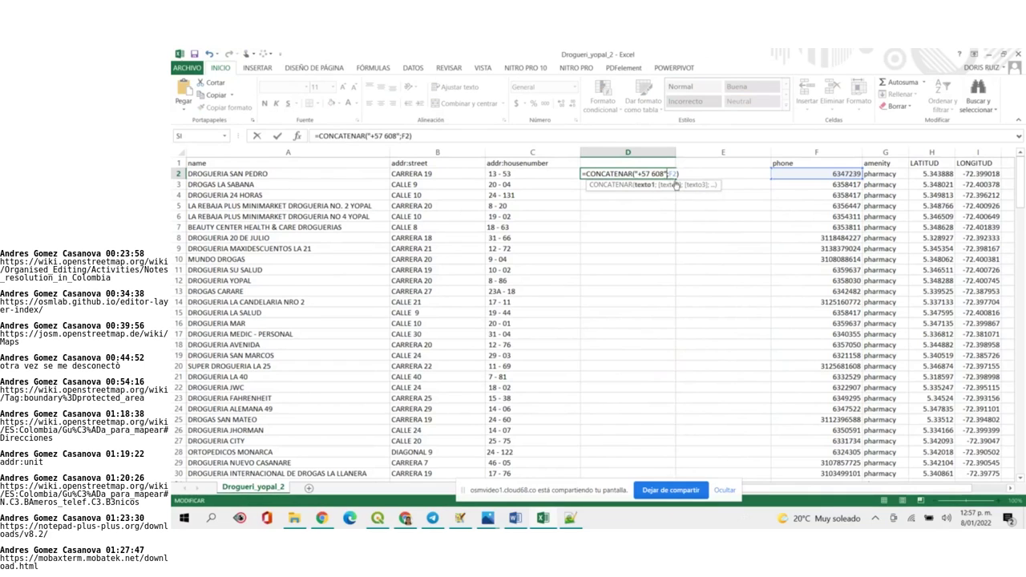
pyautogui.press('Return')
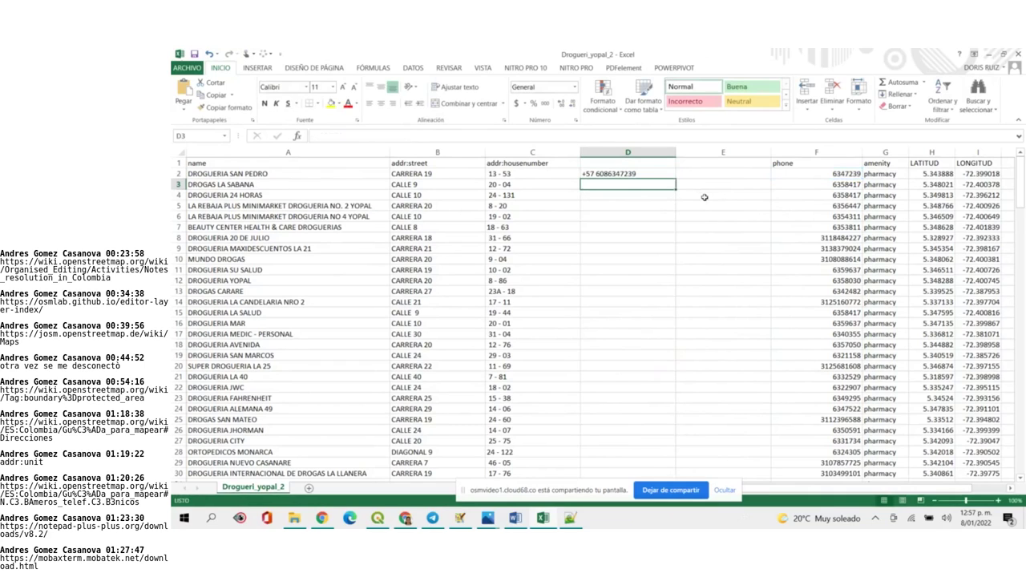
pyautogui.click(656, 174)
pyautogui.doubleClick(656, 173)
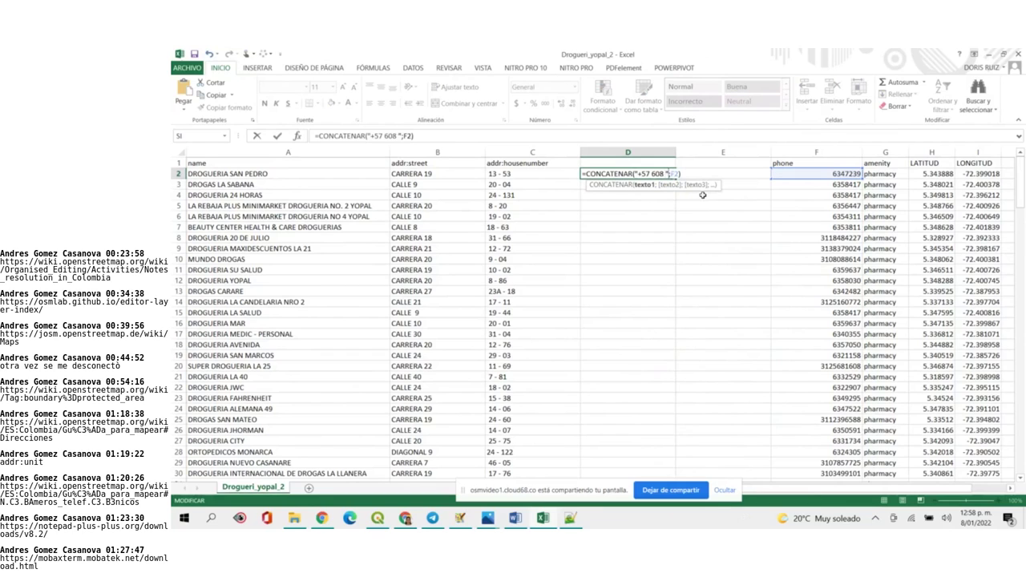
pyautogui.press('Return')
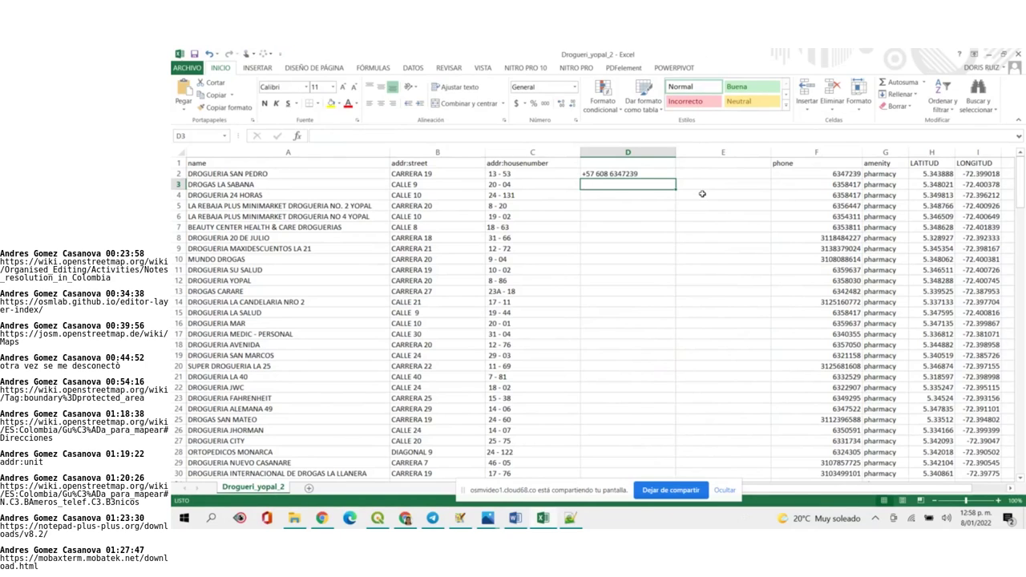
pyautogui.click(696, 151)
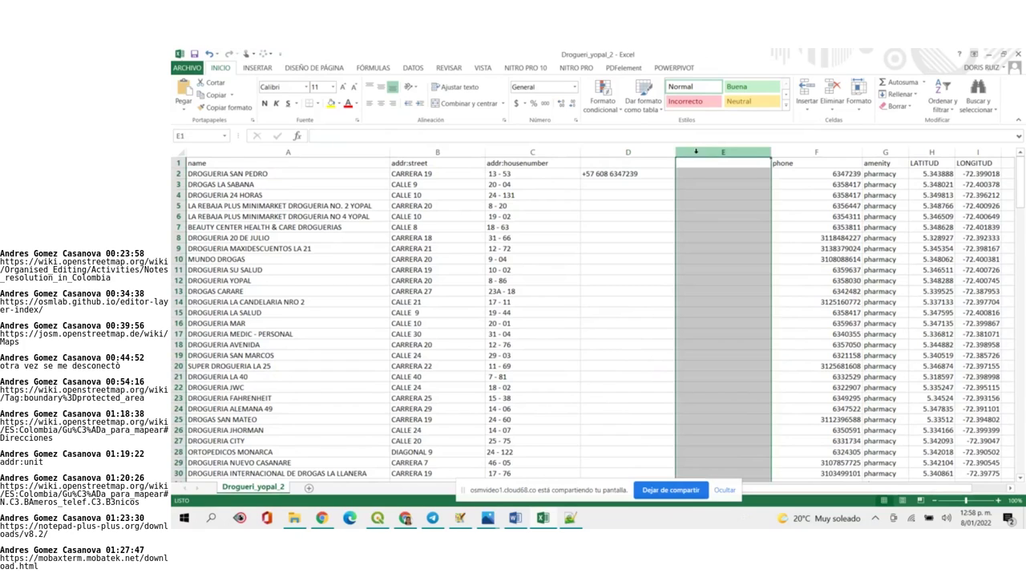
# Delete the empty column E so the plain phone numbers sit beside column D
pyautogui.rightClick(696, 151)
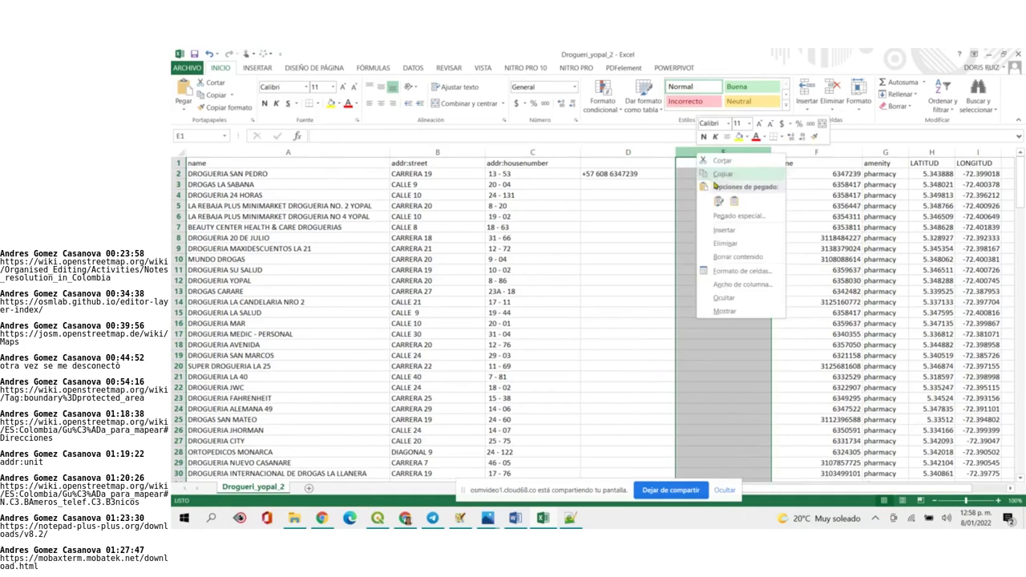
pyautogui.click(739, 244)
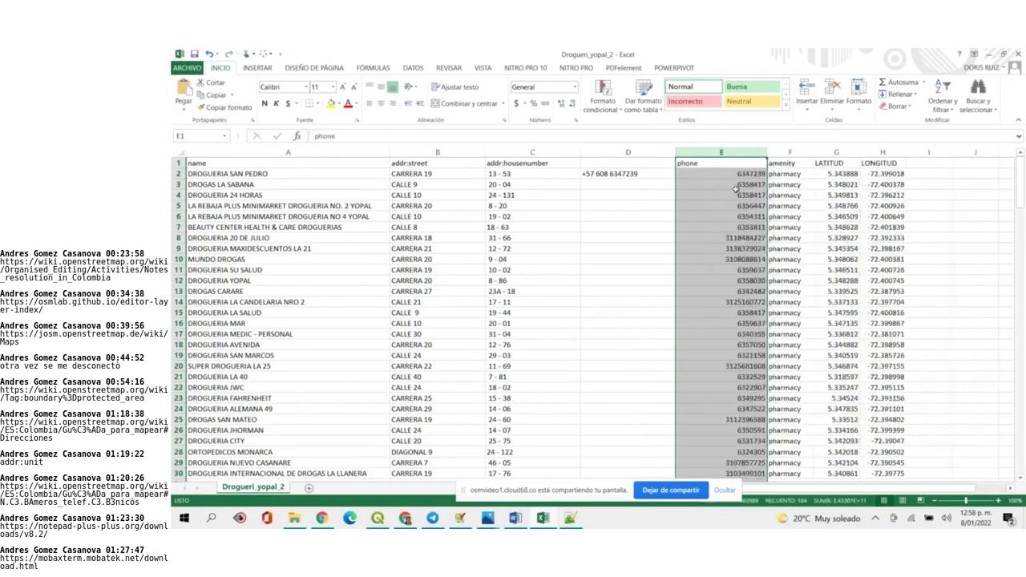
pyautogui.click(734, 176)
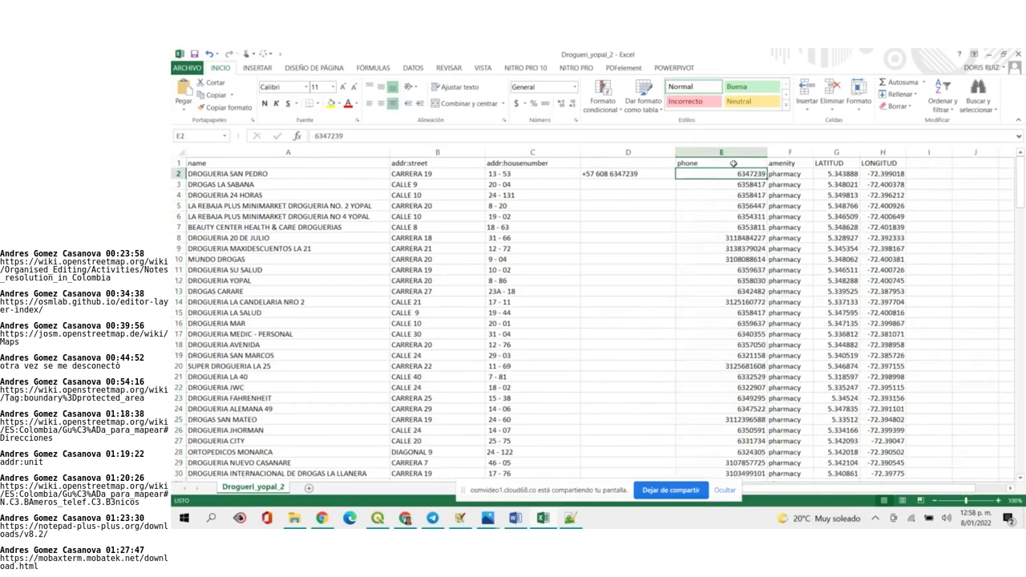
# Select the whole phone column and bring up the DATOS sorting and filtering tools
pyautogui.click(736, 152)
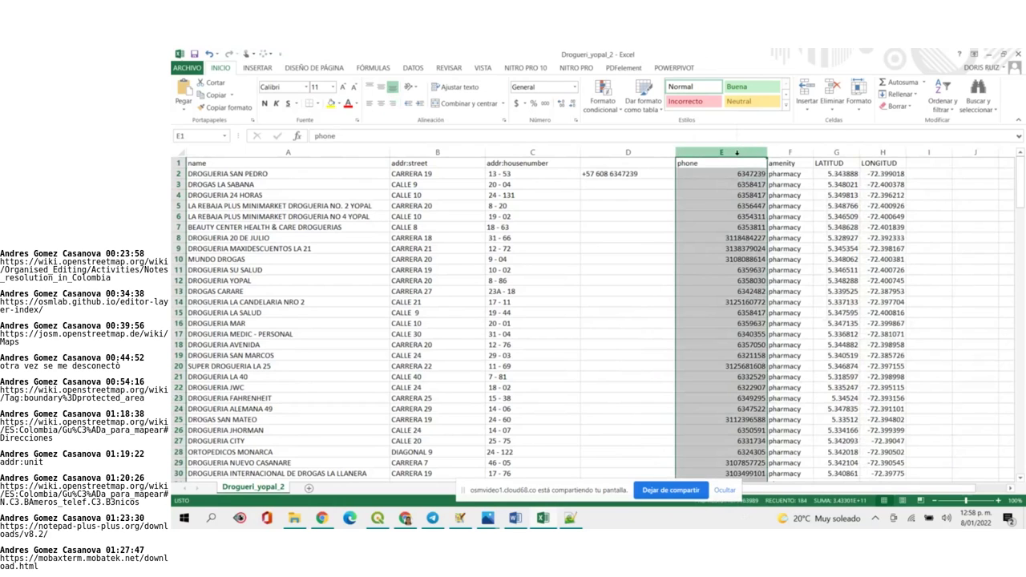
pyautogui.rightClick(735, 153)
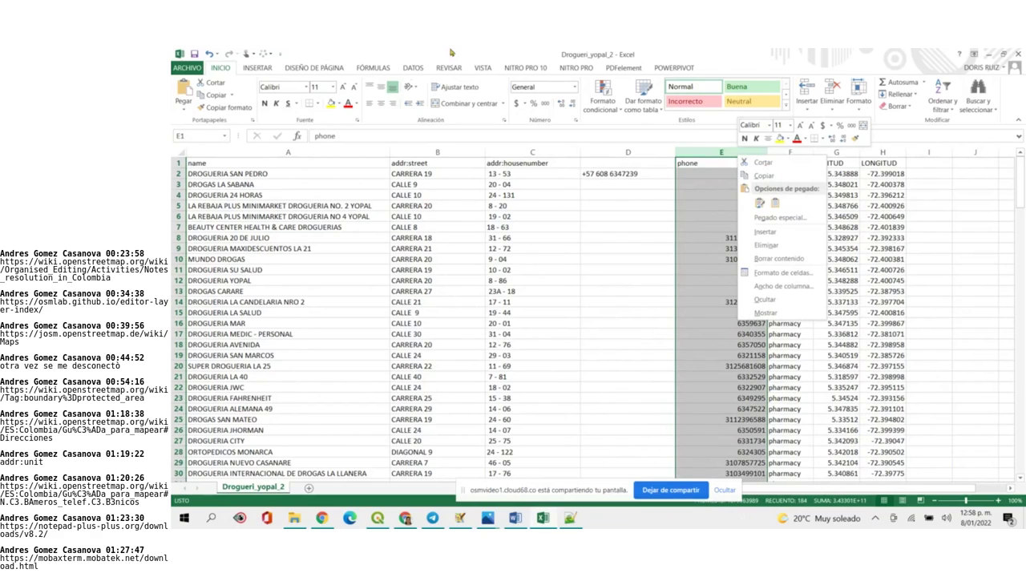
pyautogui.click(414, 70)
pyautogui.click(414, 70)
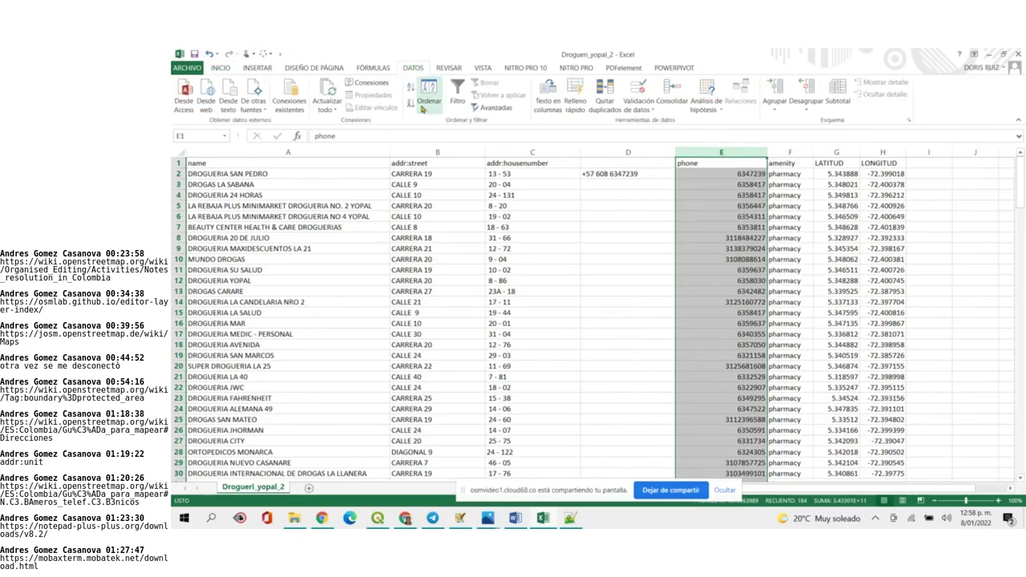
pyautogui.click(407, 93)
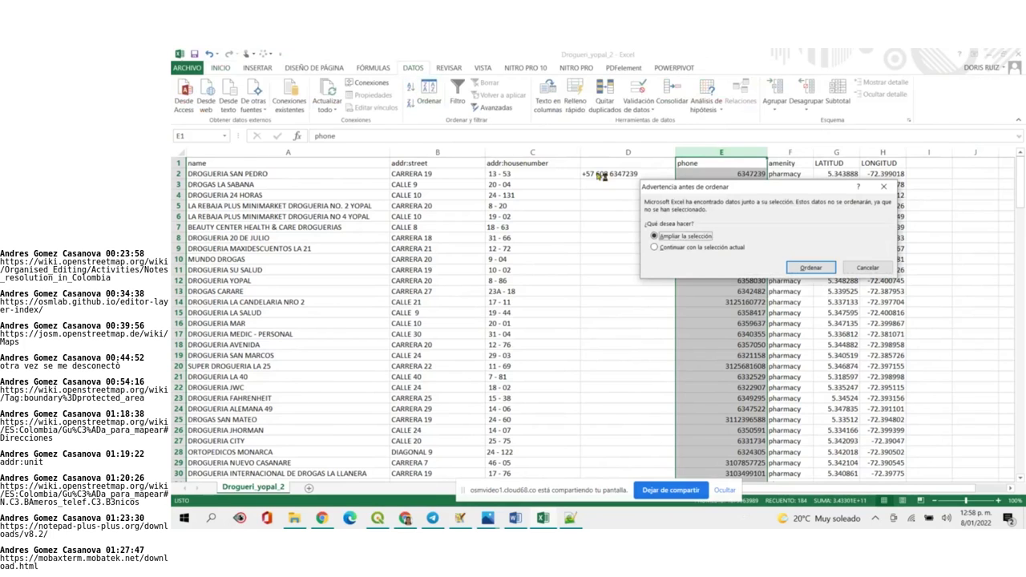
pyautogui.click(811, 269)
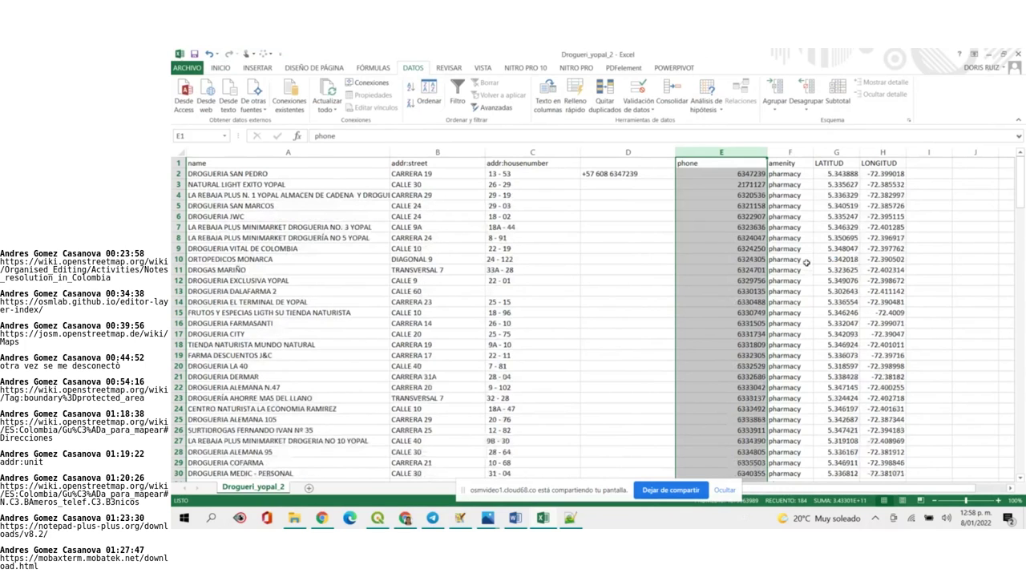
pyautogui.scroll(-20, 687, 319)
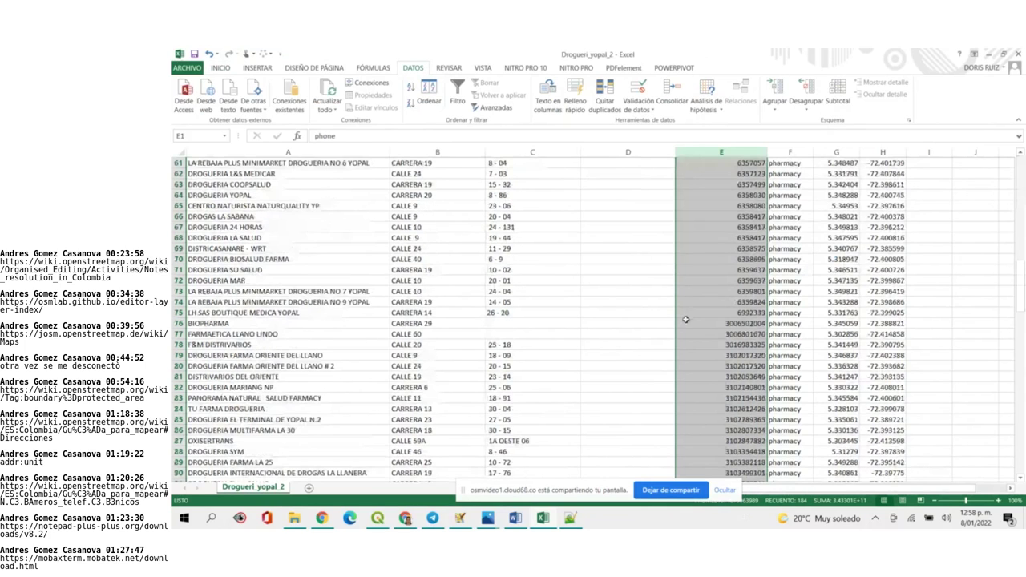
pyautogui.scroll(-20, 686, 319)
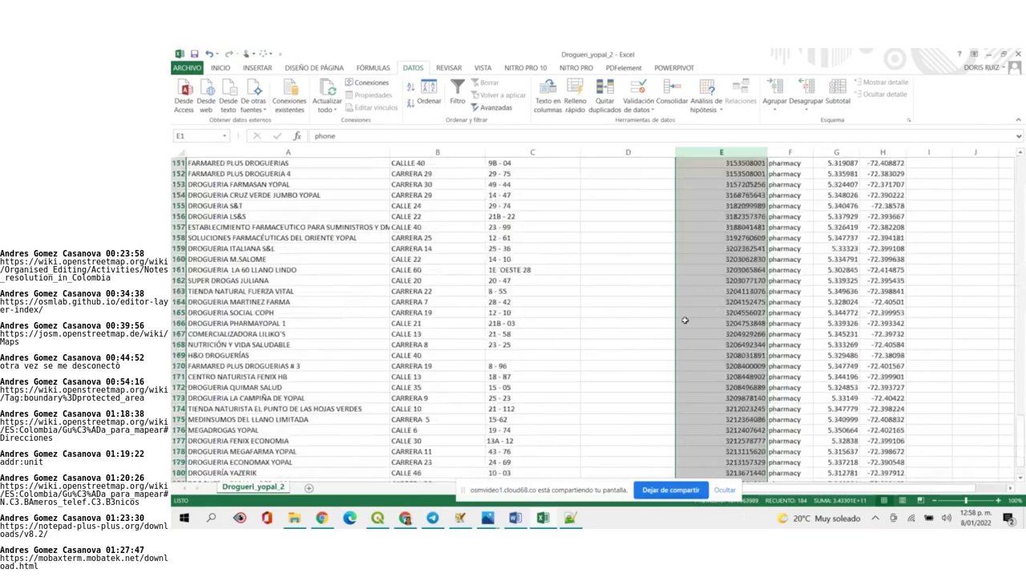
pyautogui.scroll(20, 685, 320)
pyautogui.click(703, 281)
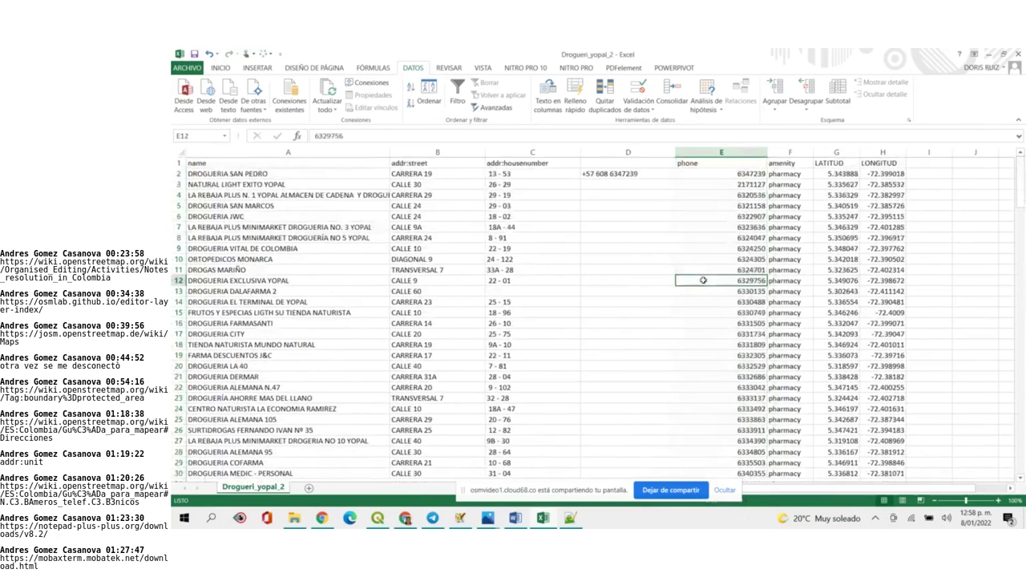
pyautogui.click(672, 175)
# Fill the =CONCATENAR("+57 608 ";E2) formula from D2 down to D75, extending it into D76
pyautogui.click(665, 183)
pyautogui.click(667, 174)
pyautogui.moveTo(676, 179); pyautogui.dragTo(659, 363)
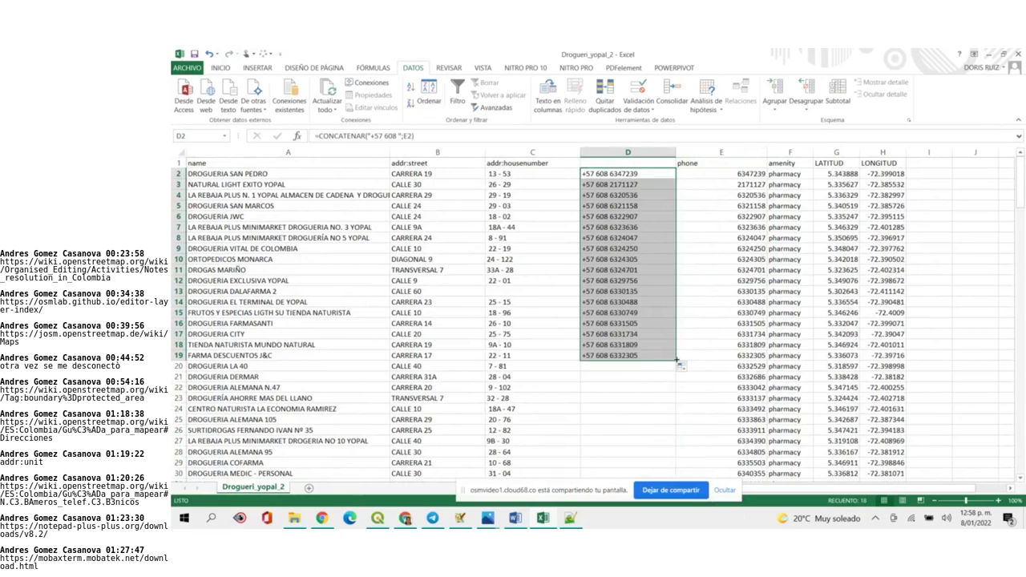
pyautogui.moveTo(676, 361); pyautogui.dragTo(660, 295)
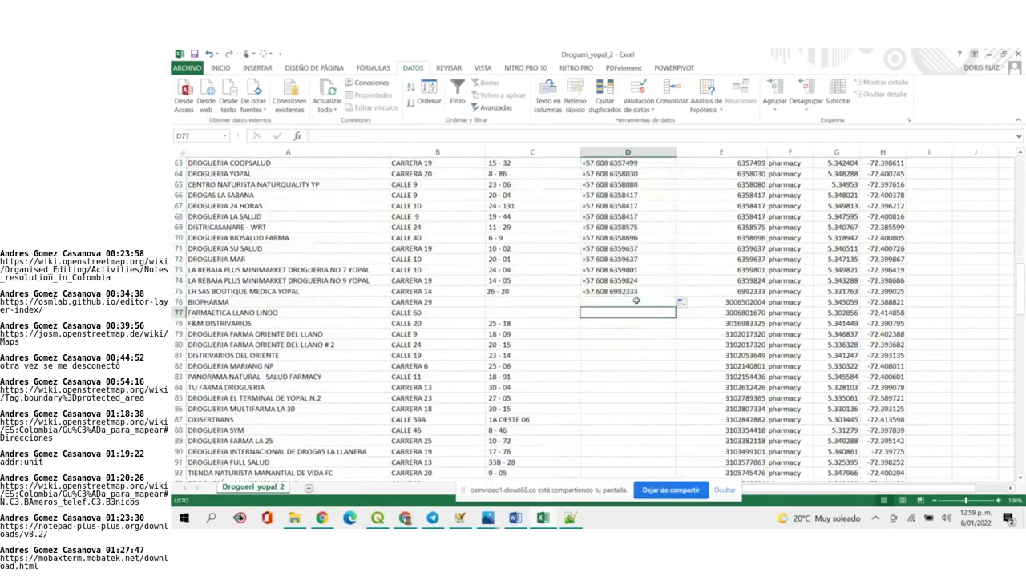
pyautogui.click(641, 292)
pyautogui.moveTo(676, 296); pyautogui.dragTo(678, 308)
# Edit the D76 formula to drop "608 ", leaving a plain +57 prefix for mobiles
pyautogui.doubleClick(649, 302)
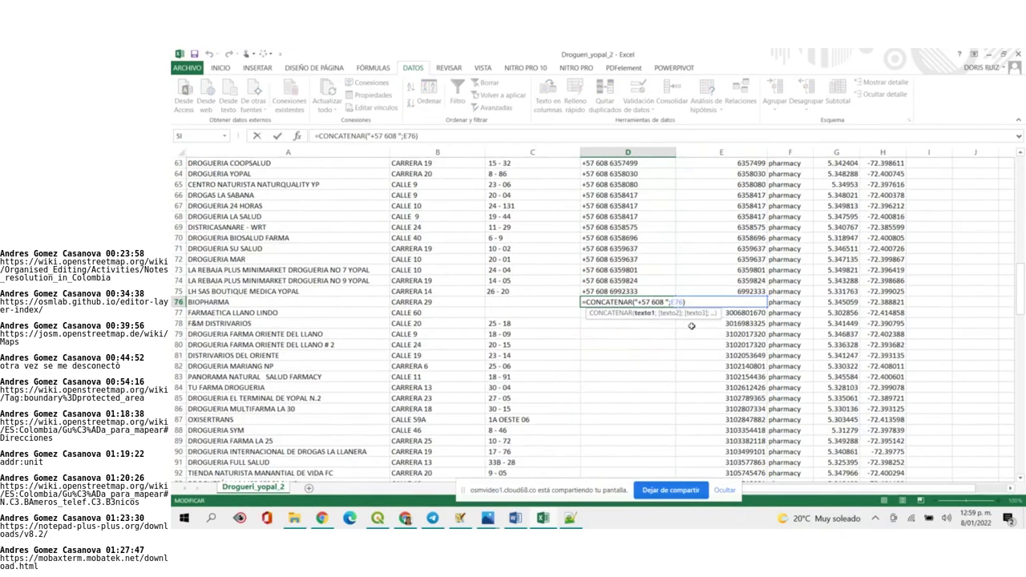
pyautogui.press('BackSpace')
pyautogui.press('BackSpace')
pyautogui.press('BackSpace')
pyautogui.press('BackSpace')
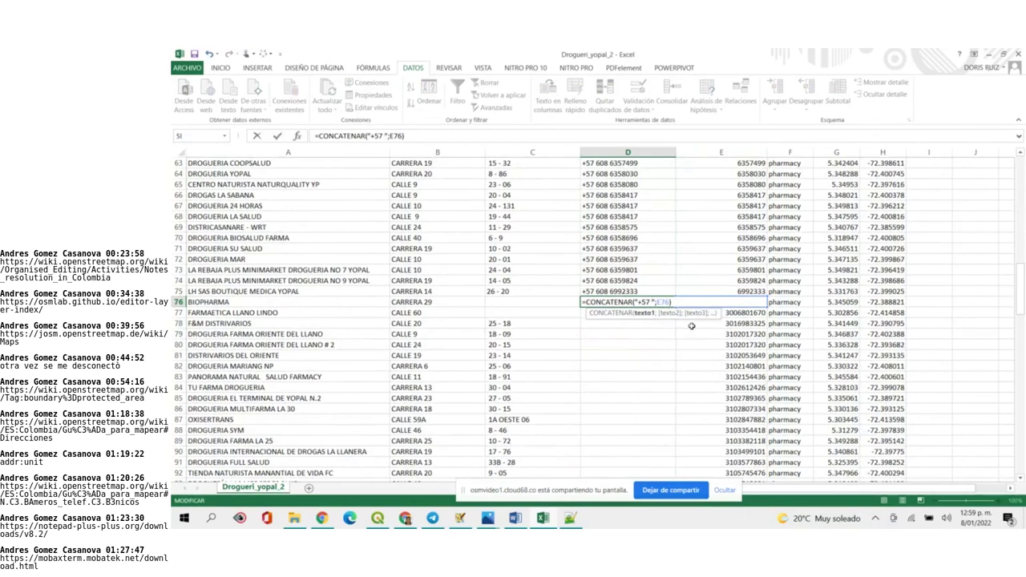
pyautogui.press('BackSpace')
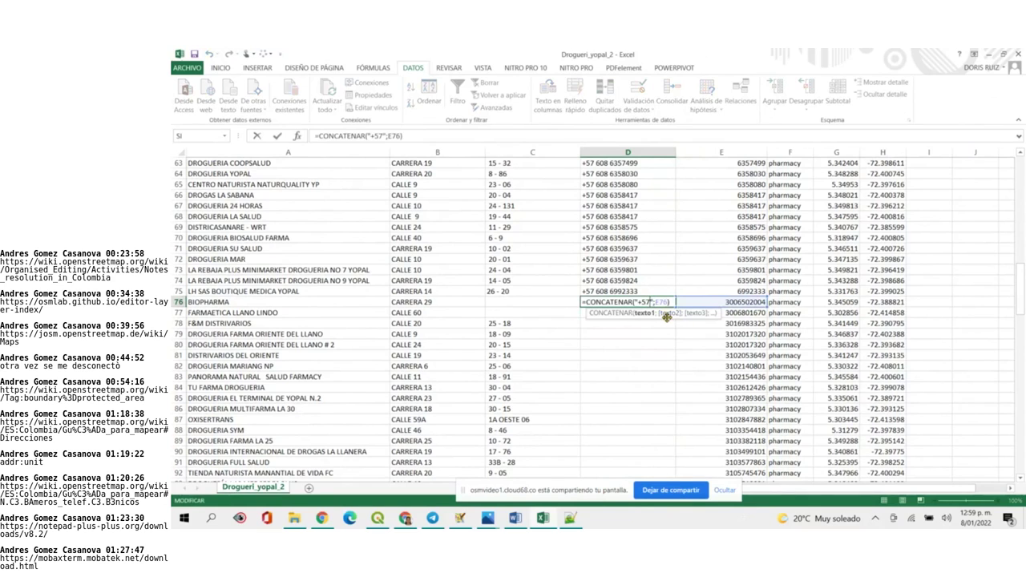
pyautogui.press('Return')
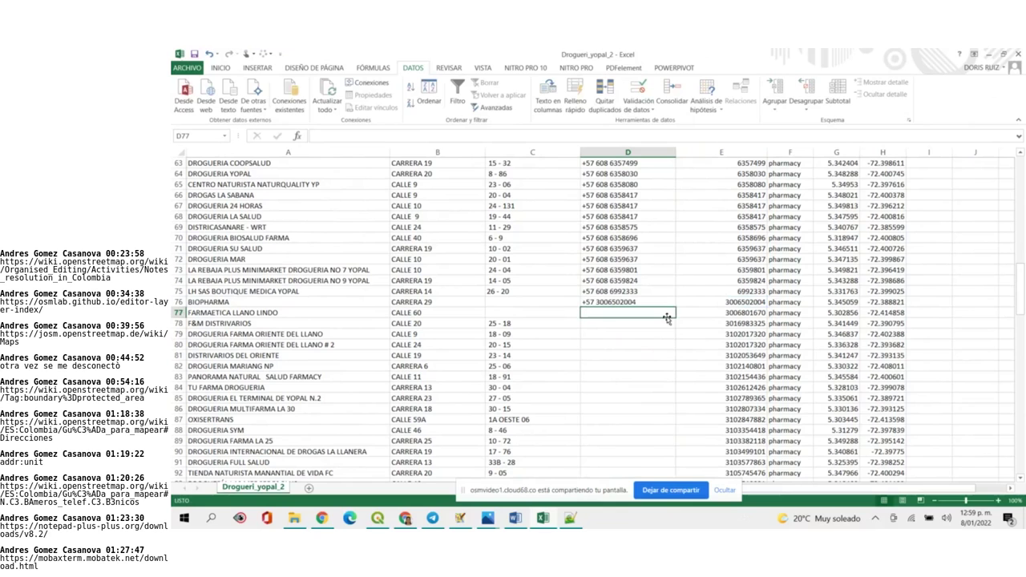
# Fill the +57 mobile formula from D76 down to row 184
pyautogui.click(653, 302)
pyautogui.moveTo(675, 307)
pyautogui.mouseDown()
pyautogui.moveTo(637, 527)
pyautogui.moveTo(649, 462)
pyautogui.mouseUp()
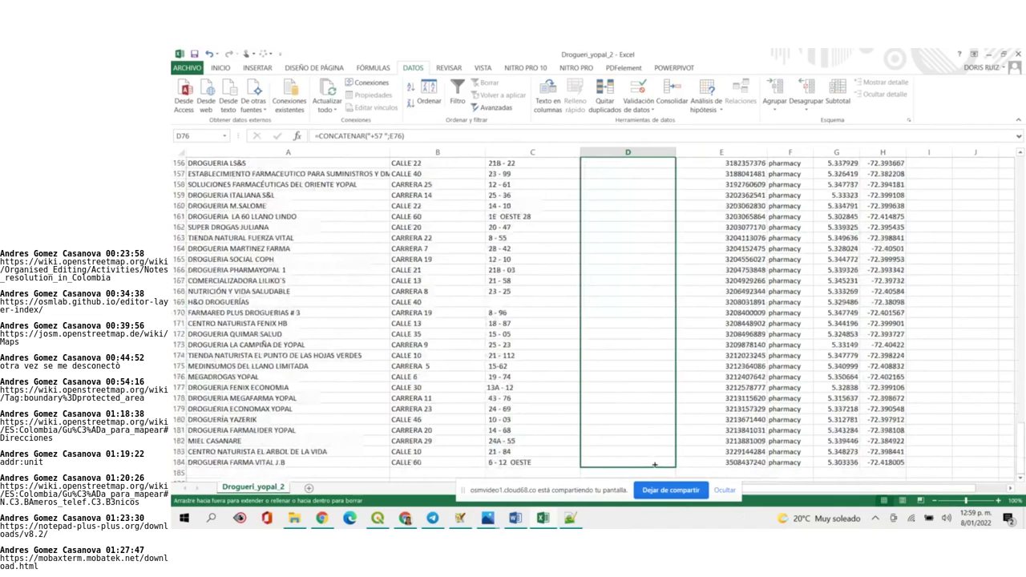
pyautogui.click(695, 449)
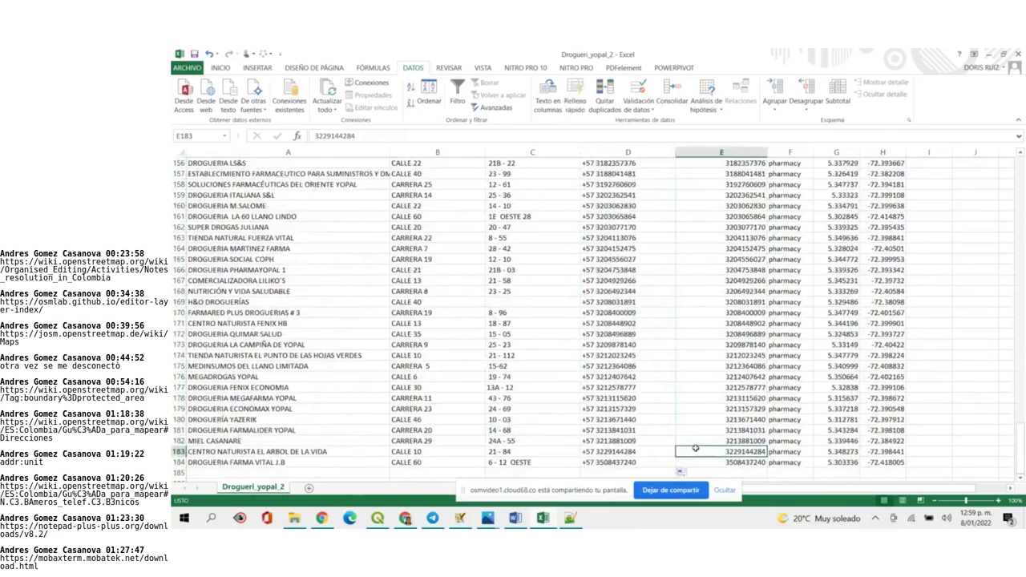
pyautogui.scroll(10, 706, 441)
pyautogui.scroll(20, 716, 436)
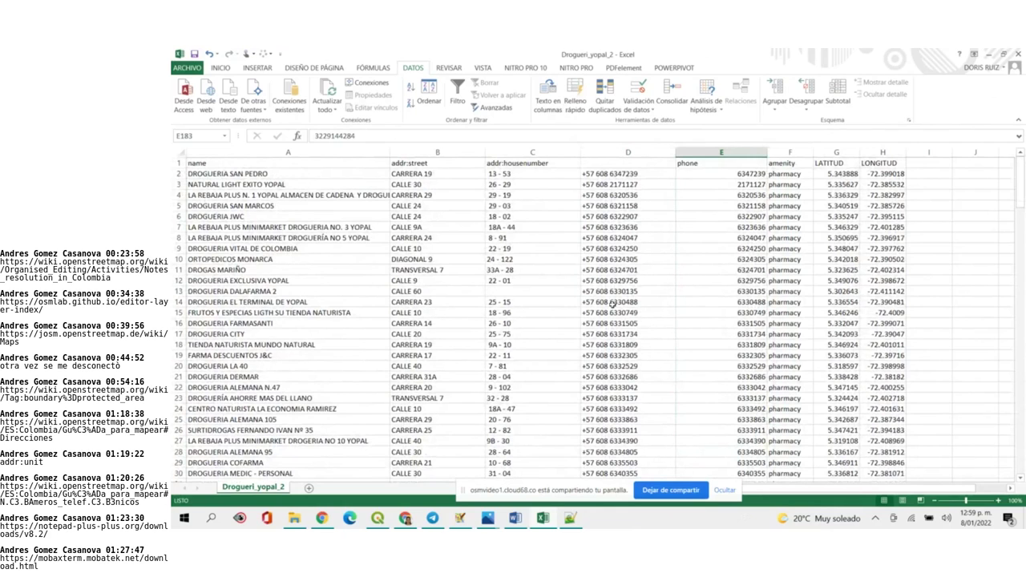
# Replace every " - " with "-" in column C house numbers, making 175 replacements
pyautogui.moveTo(530, 174); pyautogui.dragTo(489, 486)
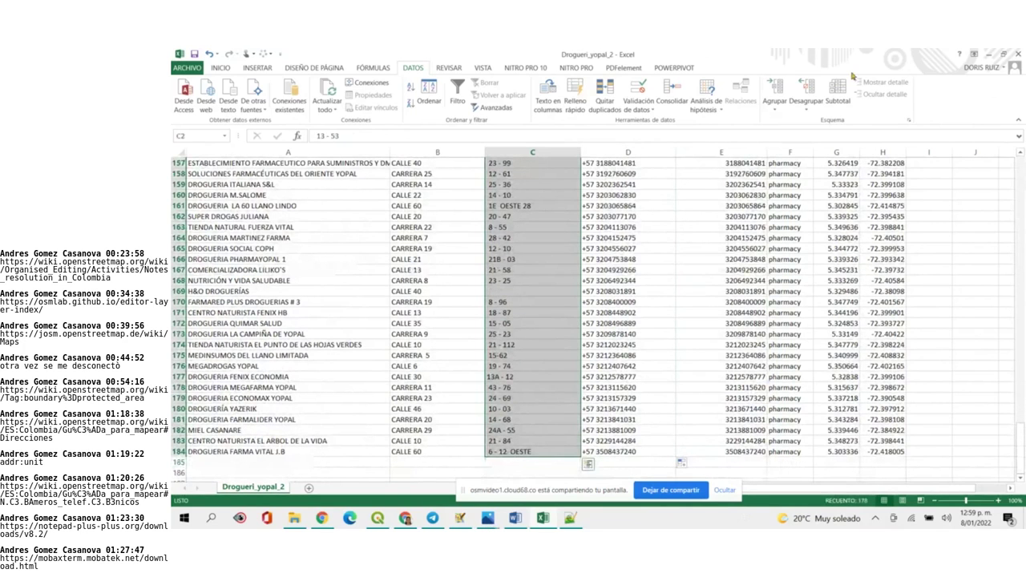
pyautogui.click(223, 69)
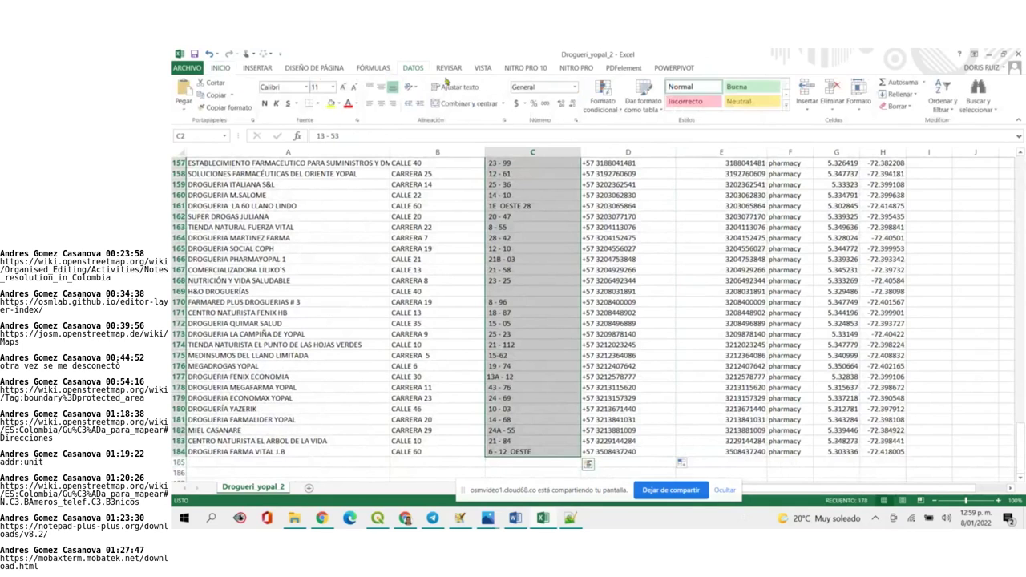
pyautogui.click(978, 119)
pyautogui.click(974, 135)
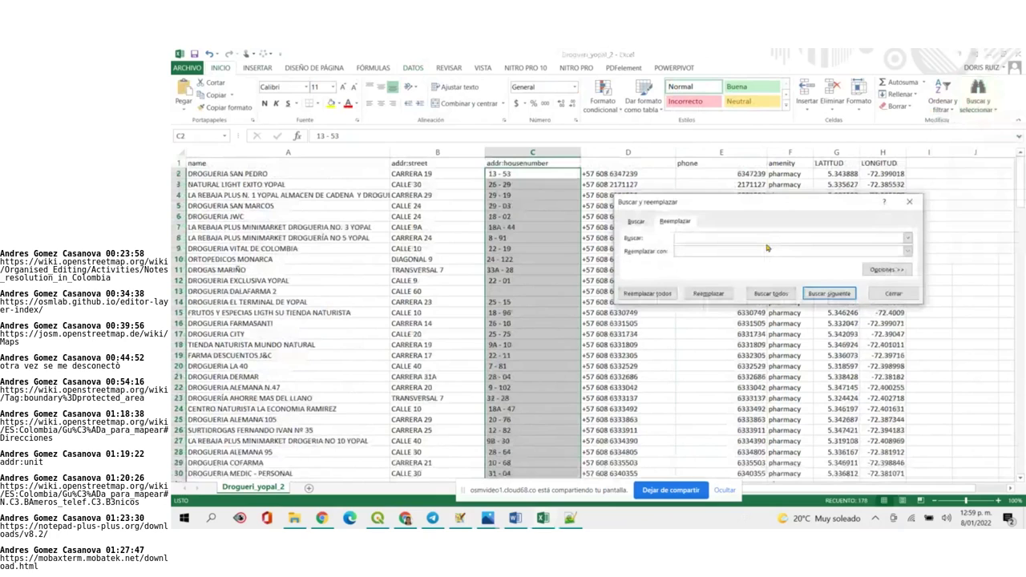
pyautogui.click(724, 251)
pyautogui.click(650, 293)
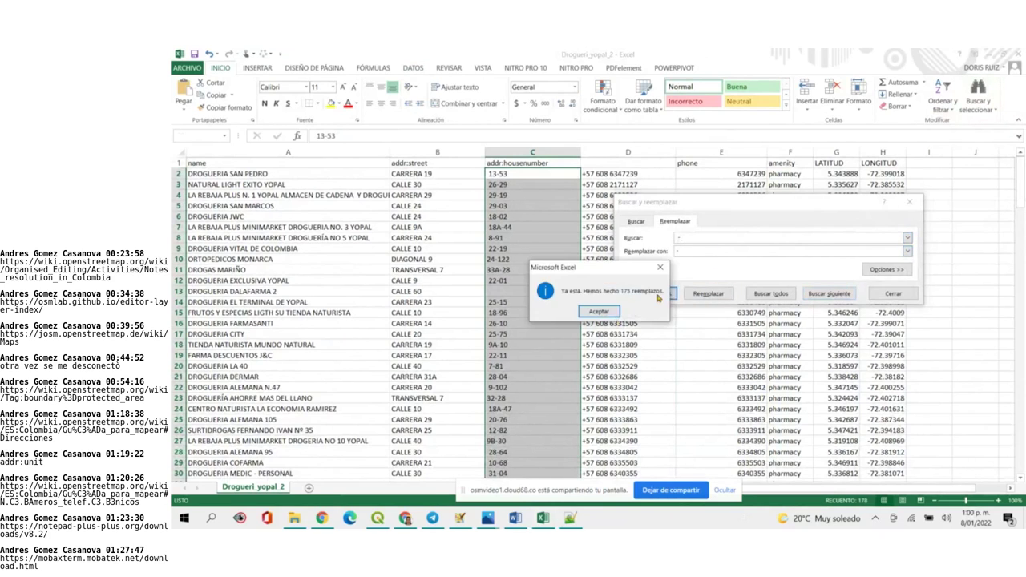
pyautogui.click(607, 312)
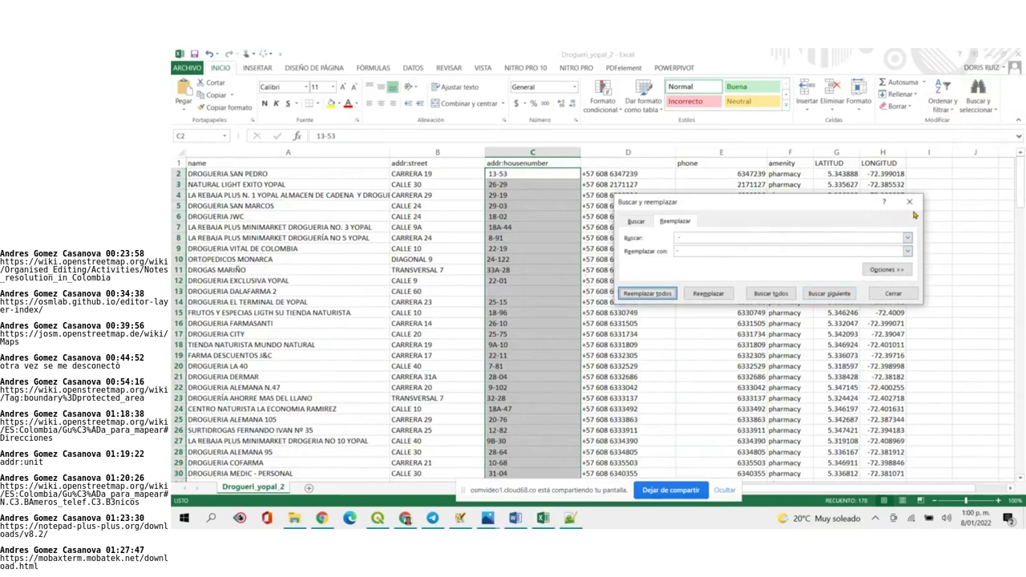
pyautogui.click(909, 201)
pyautogui.click(690, 166)
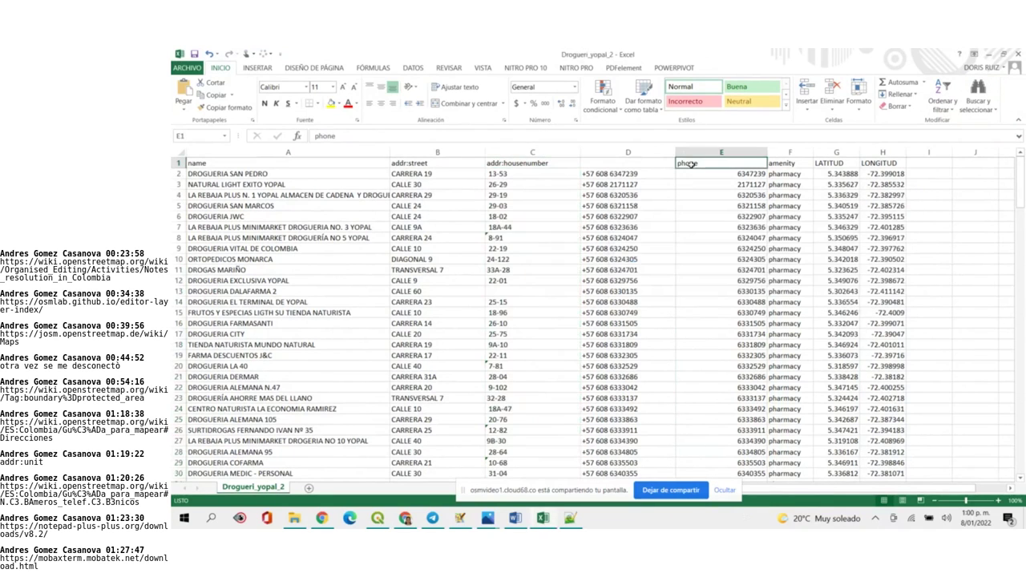
# Copy the phone header from E1 into D1
pyautogui.hotkey('ctrl', 'c')
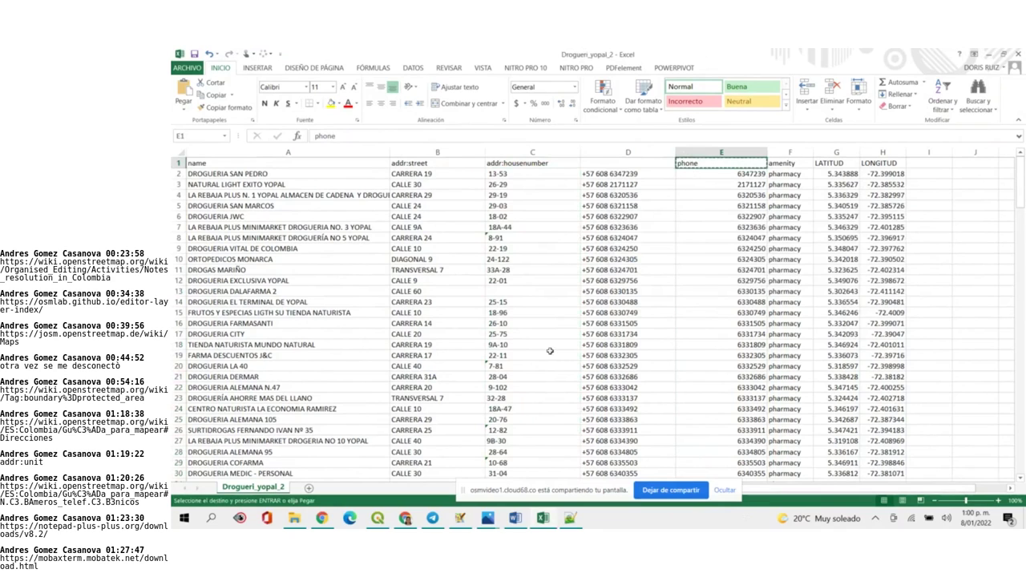
pyautogui.click(603, 163)
pyautogui.hotkey('ctrl', 'v')
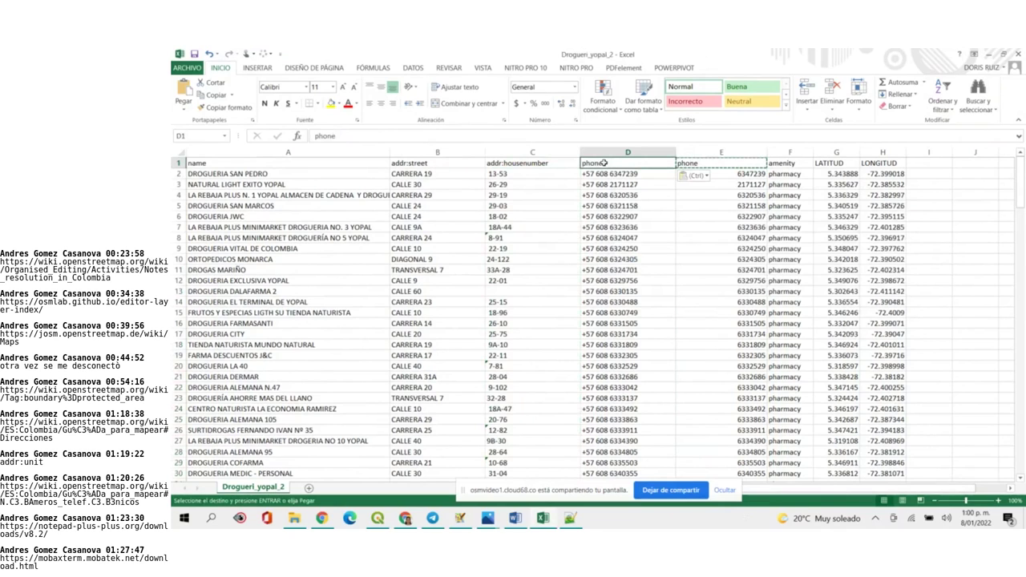
pyautogui.click(716, 207)
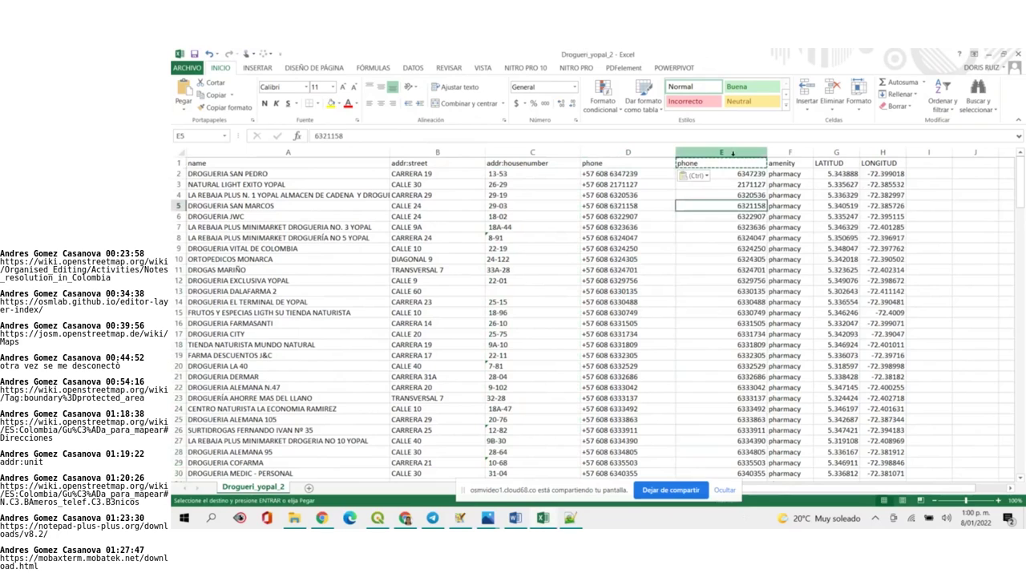
# Delete the original phone column E, then undo it because the formulas broke
pyautogui.click(731, 152)
pyautogui.rightClick(734, 155)
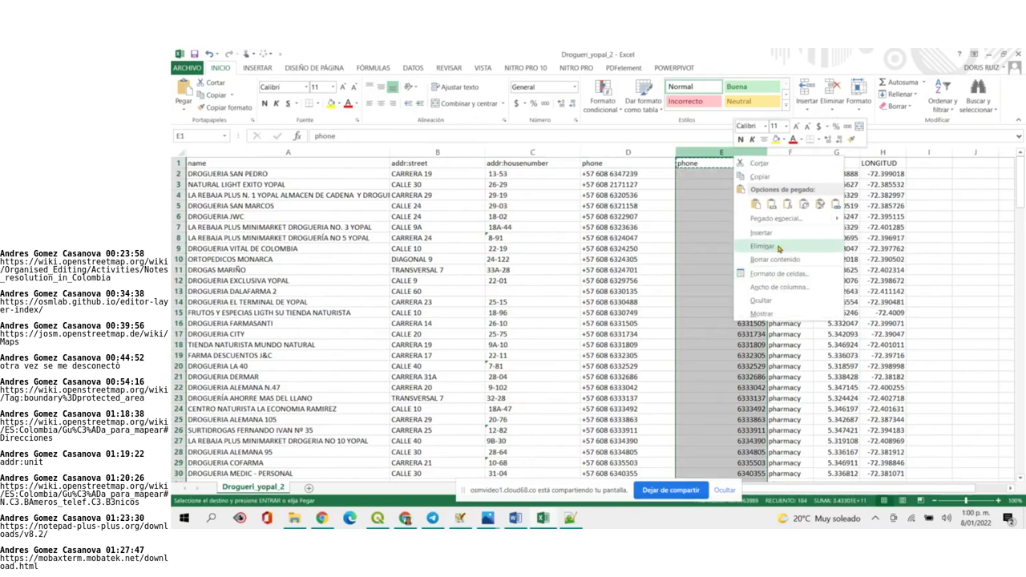
pyautogui.click(762, 246)
pyautogui.click(901, 250)
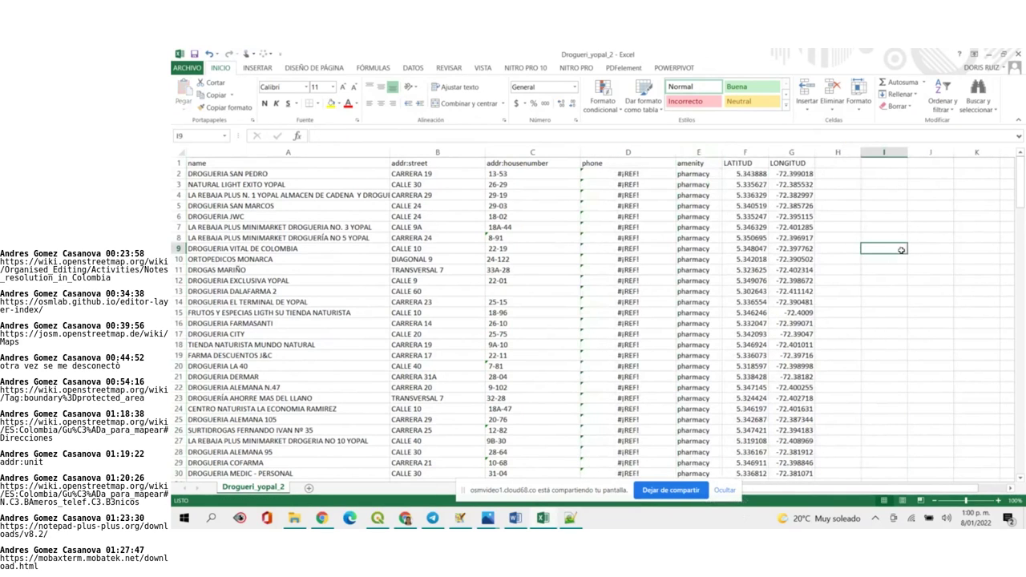
pyautogui.click(208, 54)
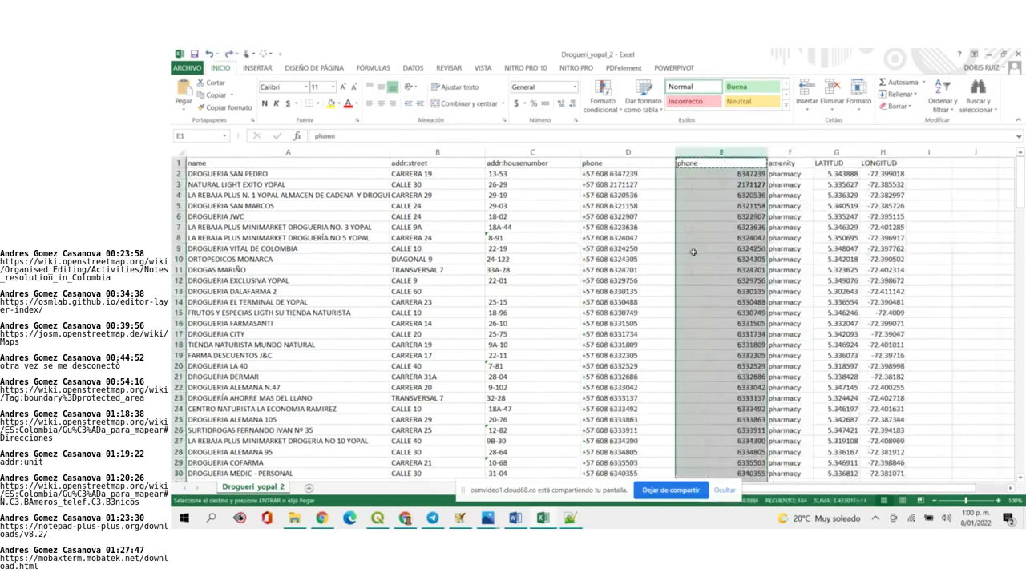
# Insert an empty column at D ahead of the +57-formatted phone numbers
pyautogui.click(635, 152)
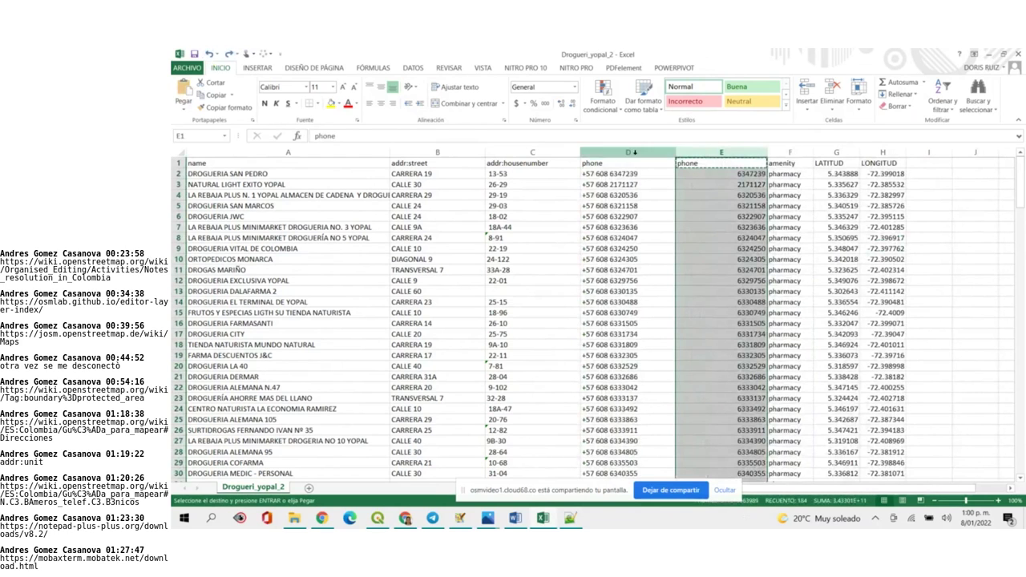
pyautogui.rightClick(635, 152)
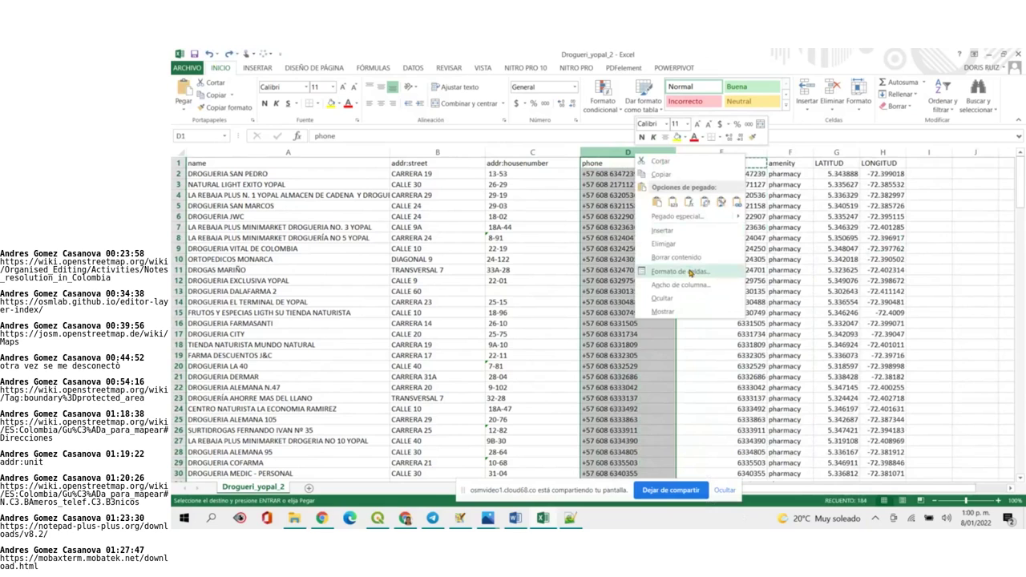
pyautogui.click(672, 231)
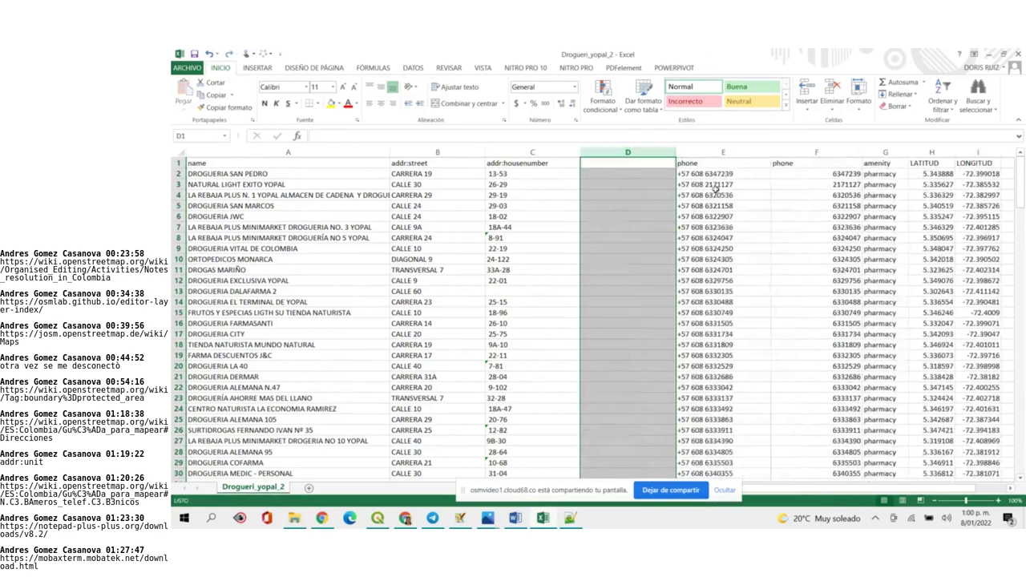
pyautogui.click(722, 152)
# Select and copy the +57-formatted phone numbers in E2:E184
pyautogui.click(716, 184)
pyautogui.click(719, 174)
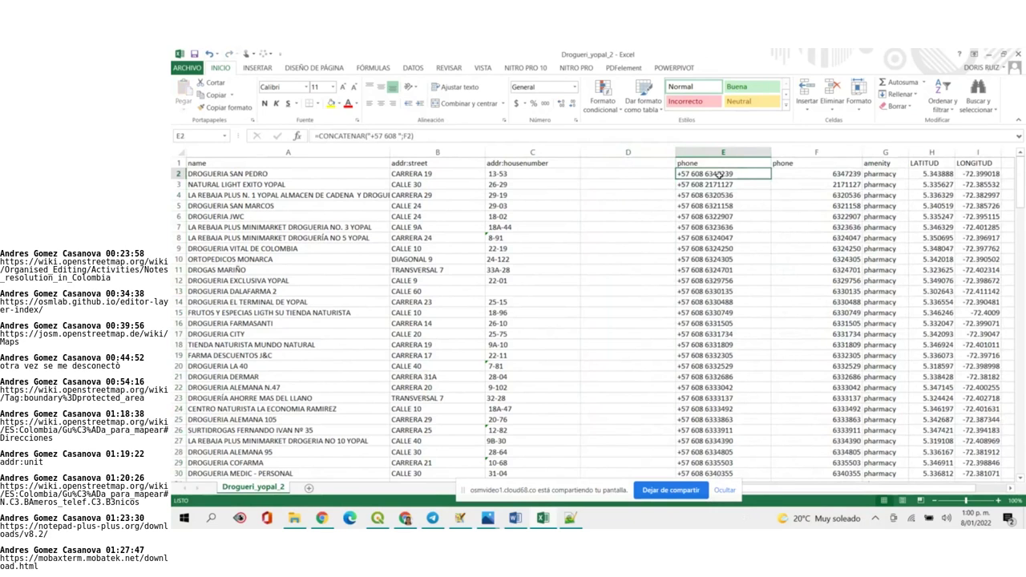
pyautogui.hotkey('shift', 'Down')
pyautogui.hotkey('shift', 'Down')
pyautogui.hotkey('shift', 'Down')
pyautogui.hotkey('shift', 'Down')
pyautogui.hotkey('shift', 'Down')
pyautogui.hotkey('shift', 'Down')
pyautogui.hotkey('shift', 'Down')
pyautogui.hotkey('shift', 'Down')
pyautogui.hotkey('shift', 'Down')
pyautogui.hotkey('shift', 'Down')
pyautogui.hotkey('shift', 'Down')
pyautogui.hotkey('shift', 'Down')
pyautogui.hotkey('shift', 'Down')
pyautogui.hotkey('shift', 'Down')
pyautogui.hotkey('shift', 'Down')
pyautogui.hotkey('shift', 'Down')
pyautogui.hotkey('shift', 'Down')
pyautogui.hotkey('shift', 'Down')
pyautogui.hotkey('shift', 'Down')
pyautogui.hotkey('shift', 'Down')
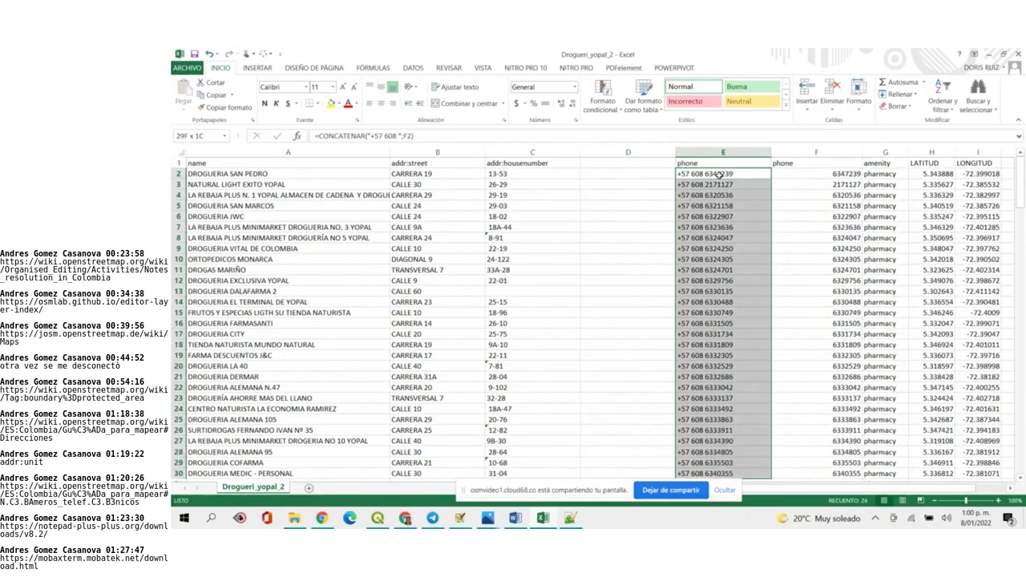
pyautogui.hotkey('shift', 'Down')
pyautogui.hotkey('shift', 'Down')
pyautogui.hotkey('shift', 'Down')
pyautogui.hotkey('shift', 'Down')
pyautogui.hotkey('shift', 'Down')
pyautogui.hotkey('shift', 'Down')
pyautogui.hotkey('shift', 'Down')
pyautogui.hotkey('shift', 'Down')
pyautogui.hotkey('shift', 'Down')
pyautogui.hotkey('shift', 'Down')
pyautogui.hotkey('shift', 'Down')
pyautogui.hotkey('shift', 'Down')
pyautogui.hotkey('shift', 'Down')
pyautogui.hotkey('shift', 'Down')
pyautogui.hotkey('shift', 'Down')
pyautogui.hotkey('shift', 'Down')
pyautogui.hotkey('shift', 'Down')
pyautogui.hotkey('shift', 'Down')
pyautogui.hotkey('shift', 'Down')
pyautogui.hotkey('shift', 'Down')
pyautogui.hotkey('shift', 'Down')
pyautogui.hotkey('shift', 'Down')
pyautogui.hotkey('shift', 'Down')
pyautogui.hotkey('shift', 'Down')
pyautogui.hotkey('shift', 'Down')
pyautogui.hotkey('shift', 'Down')
pyautogui.hotkey('shift', 'Down')
pyautogui.hotkey('shift', 'Down')
pyautogui.hotkey('shift', 'Down')
pyautogui.hotkey('shift', 'Down')
pyautogui.hotkey('shift', 'Down')
pyautogui.hotkey('shift', 'Down')
pyautogui.hotkey('shift', 'Down')
pyautogui.hotkey('shift', 'Down')
pyautogui.hotkey('shift', 'Down')
pyautogui.hotkey('shift', 'Down')
pyautogui.hotkey('shift', 'Down')
pyautogui.hotkey('shift', 'Down')
pyautogui.hotkey('shift', 'Down')
pyautogui.hotkey('shift', 'Down')
pyautogui.hotkey('shift', 'Down')
pyautogui.hotkey('shift', 'Down')
pyautogui.hotkey('shift', 'Down')
pyautogui.hotkey('shift', 'Down')
pyautogui.hotkey('shift', 'Down')
pyautogui.hotkey('shift', 'Down')
pyautogui.hotkey('shift', 'Down')
pyautogui.hotkey('shift', 'Down')
pyautogui.hotkey('shift', 'Down')
pyautogui.hotkey('shift', 'Down')
pyautogui.hotkey('shift', 'Down')
pyautogui.hotkey('shift', 'Down')
pyautogui.hotkey('shift', 'Down')
pyautogui.hotkey('shift', 'Down')
pyautogui.hotkey('shift', 'Down')
pyautogui.hotkey('shift', 'Down')
pyautogui.hotkey('shift', 'Down')
pyautogui.hotkey('shift', 'Down')
pyautogui.hotkey('shift', 'Down')
pyautogui.hotkey('shift', 'Down')
pyautogui.hotkey('shift', 'Down')
pyautogui.hotkey('shift', 'Down')
pyautogui.hotkey('shift', 'Down')
pyautogui.hotkey('shift', 'Down')
pyautogui.hotkey('shift', 'Down')
pyautogui.hotkey('shift', 'Down')
pyautogui.hotkey('shift', 'Down')
pyautogui.hotkey('shift', 'Down')
pyautogui.hotkey('shift', 'Down')
pyautogui.hotkey('shift', 'Down')
pyautogui.hotkey('shift', 'Down')
pyautogui.hotkey('shift', 'Down')
pyautogui.hotkey('shift', 'Down')
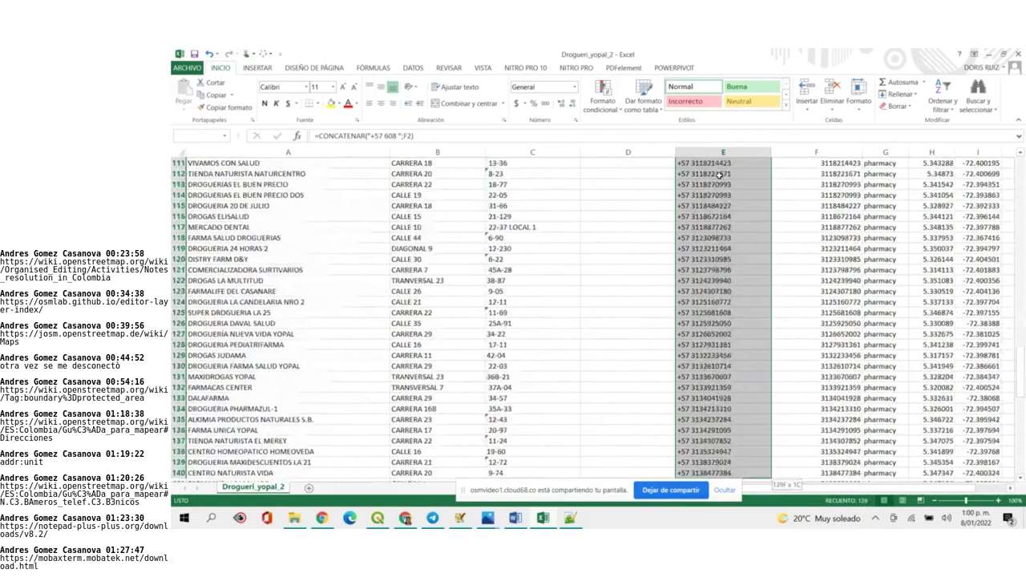
pyautogui.hotkey('shift', 'Down')
pyautogui.hotkey('shift', 'Down')
pyautogui.hotkey('shift', 'Down')
pyautogui.hotkey('shift', 'Down')
pyautogui.hotkey('shift', 'Down')
pyautogui.hotkey('shift', 'Down')
pyautogui.hotkey('shift', 'Down')
pyautogui.hotkey('shift', 'Down')
pyautogui.hotkey('shift', 'Down')
pyautogui.hotkey('shift', 'Down')
pyautogui.hotkey('shift', 'Down')
pyautogui.hotkey('shift', 'Down')
pyautogui.hotkey('shift', 'Down')
pyautogui.hotkey('shift', 'Down')
pyautogui.hotkey('shift', 'Down')
pyautogui.hotkey('shift', 'Down')
pyautogui.hotkey('shift', 'Down')
pyautogui.hotkey('shift', 'Down')
pyautogui.hotkey('shift', 'Down')
pyautogui.hotkey('shift', 'Down')
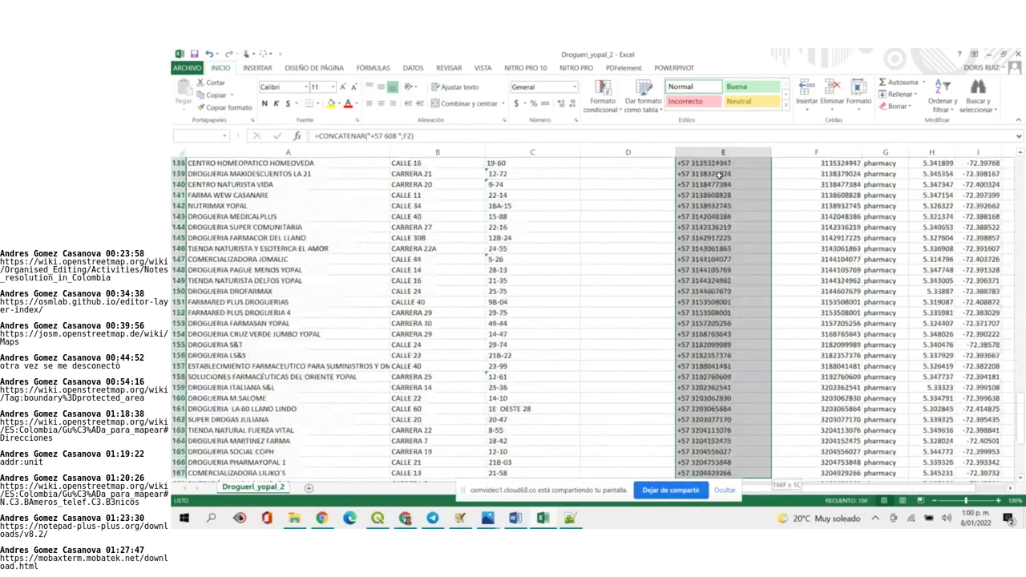
pyautogui.hotkey('shift', 'Down')
pyautogui.hotkey('shift', 'Down')
pyautogui.hotkey('shift', 'Down')
pyautogui.hotkey('shift', 'Down')
pyautogui.hotkey('shift', 'Down')
pyautogui.hotkey('shift', 'Down')
pyautogui.hotkey('shift', 'Down')
pyautogui.hotkey('shift', 'Down')
pyautogui.hotkey('shift', 'Down')
pyautogui.hotkey('shift', 'Down')
pyautogui.hotkey('shift', 'Down')
pyautogui.hotkey('shift', 'Down')
pyautogui.hotkey('shift', 'Down')
pyautogui.hotkey('shift', 'Down')
pyautogui.hotkey('shift', 'Down')
pyautogui.hotkey('shift', 'Down')
pyautogui.hotkey('shift', 'Down')
pyautogui.hotkey('shift', 'Down')
pyautogui.hotkey('shift', 'Down')
pyautogui.hotkey('shift', 'Down')
pyautogui.hotkey('shift', 'Up')
pyautogui.hotkey('shift', 'Up')
pyautogui.hotkey('shift', 'Up')
pyautogui.hotkey('shift', 'Up')
pyautogui.hotkey('shift', 'Up')
pyautogui.hotkey('shift', 'Up')
pyautogui.hotkey('shift', 'Up')
pyautogui.hotkey('shift', 'Up')
pyautogui.hotkey('shift', 'Up')
pyautogui.hotkey('shift', 'Up')
pyautogui.hotkey('shift', 'Up')
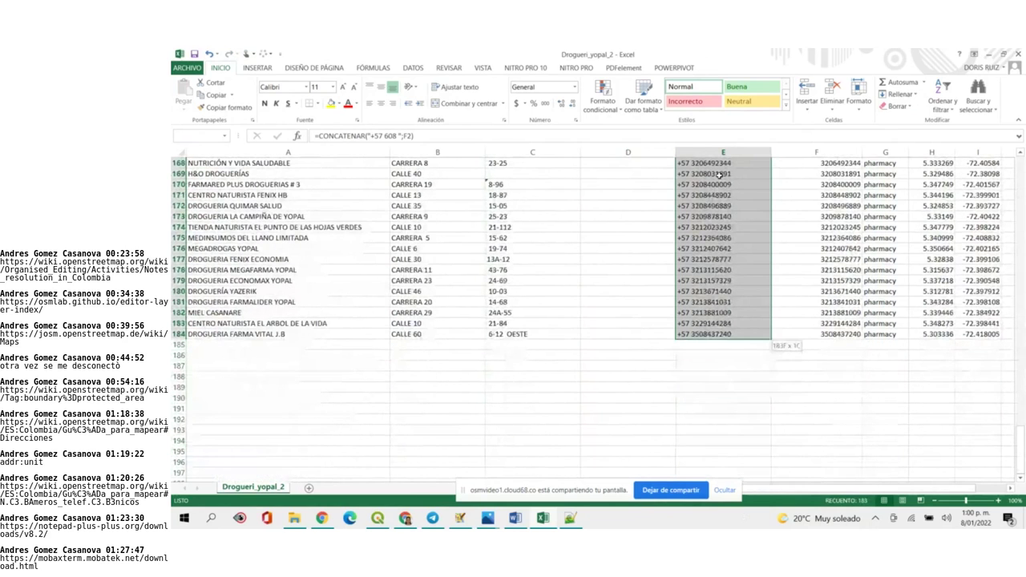
pyautogui.hotkey('ctrl', 'c')
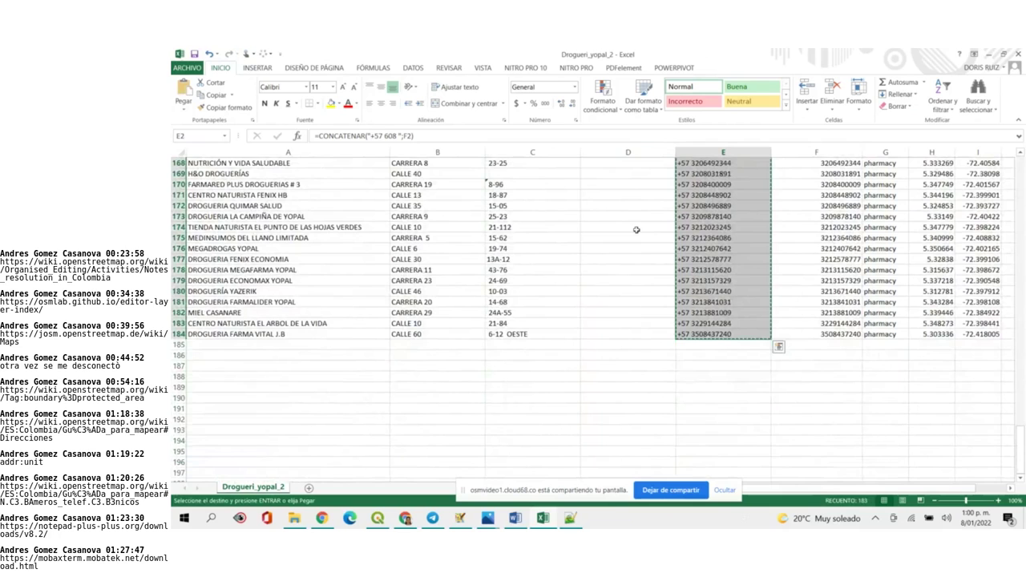
# Paste the copied numbers into D2 as plain values
pyautogui.scroll(20, 648, 240)
pyautogui.click(604, 174)
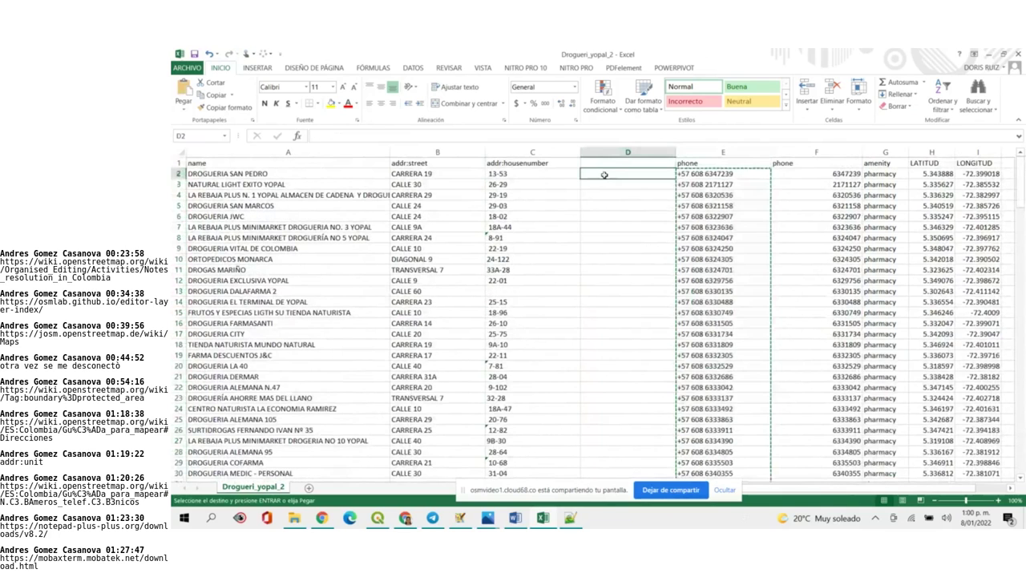
pyautogui.rightClick(604, 175)
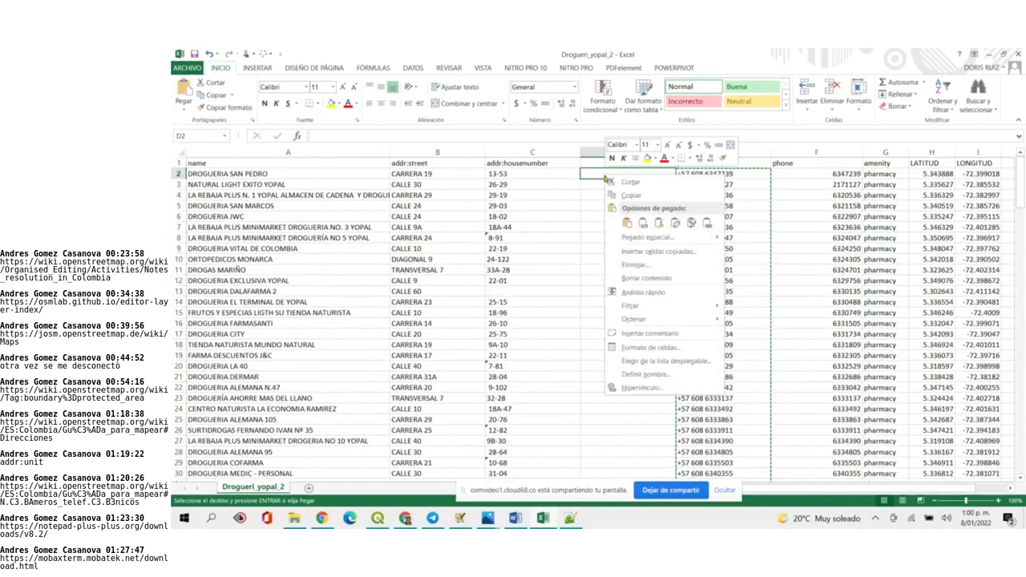
pyautogui.click(644, 231)
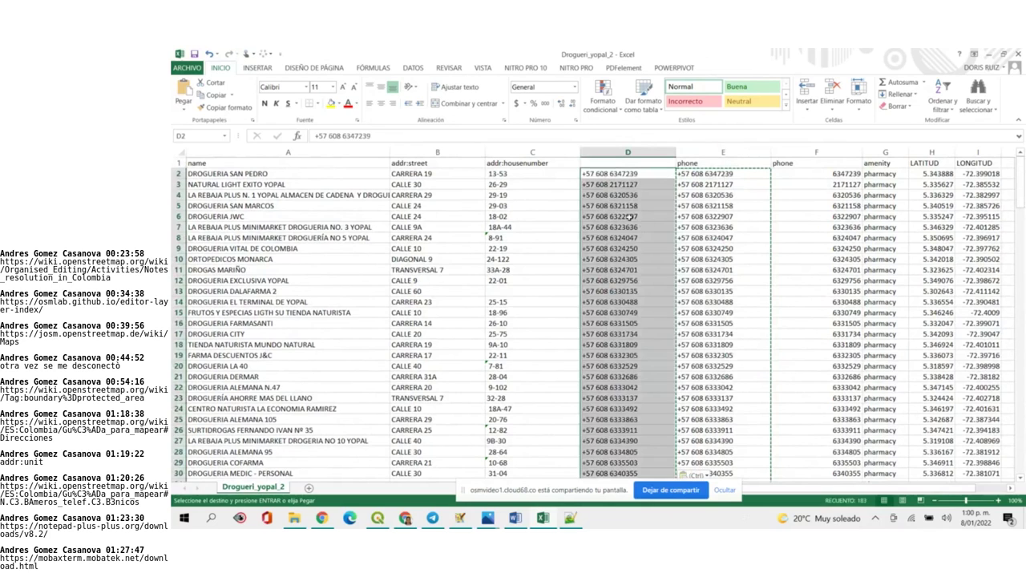
pyautogui.click(630, 216)
# Copy the phone header from E1 into D1
pyautogui.click(689, 164)
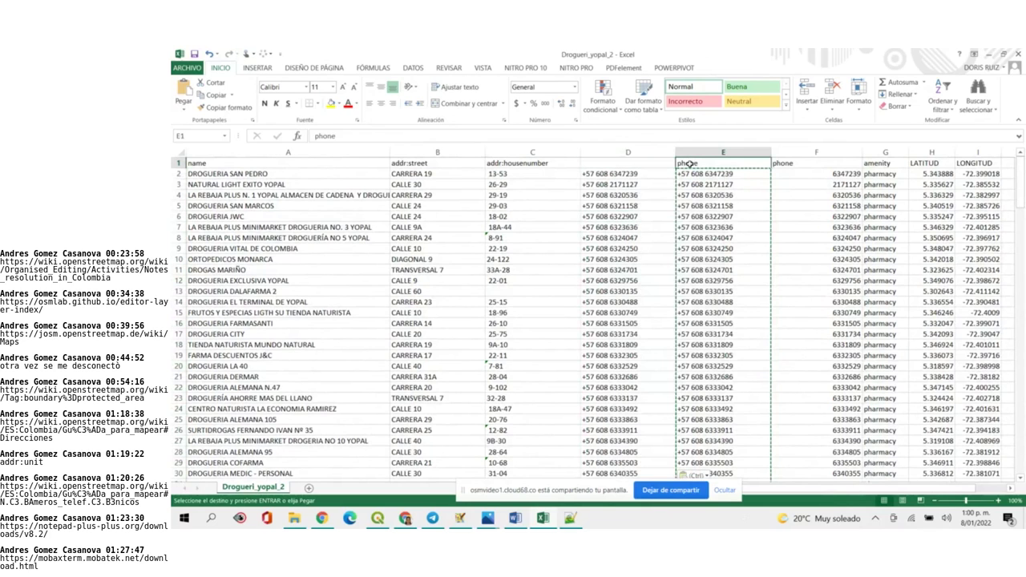
pyautogui.hotkey('ctrl', 'c')
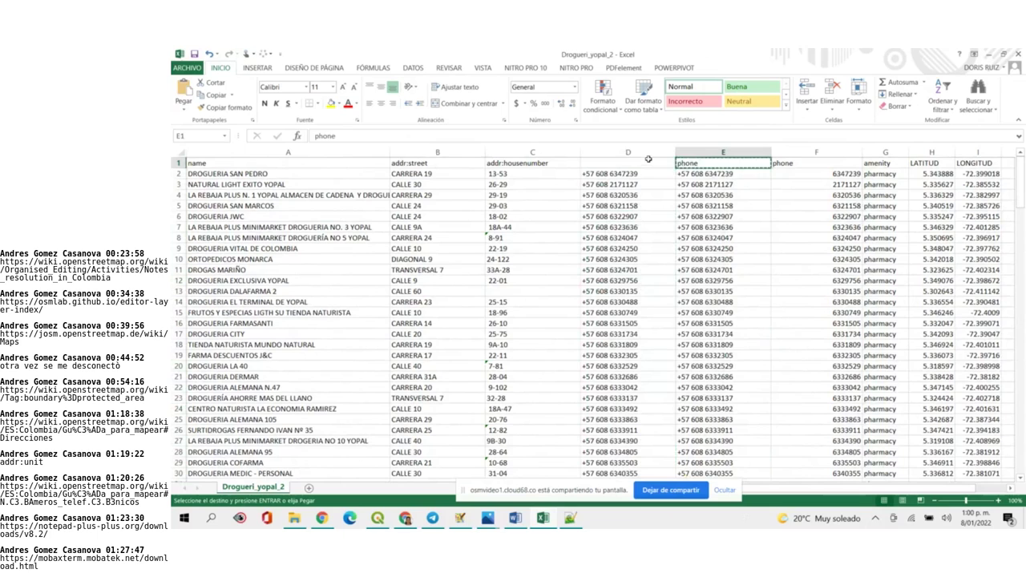
pyautogui.click(646, 163)
pyautogui.hotkey('ctrl', 'v')
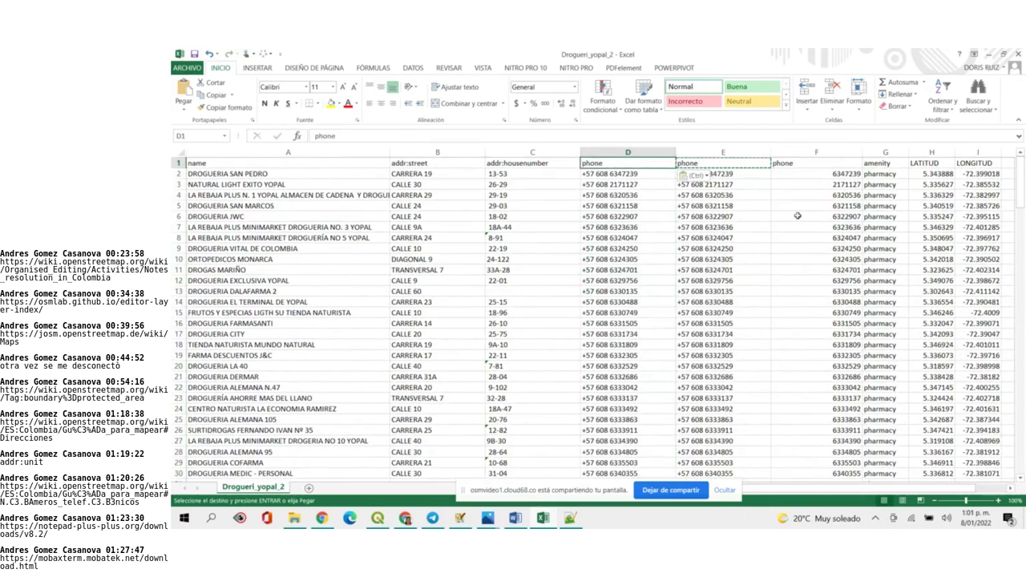
# Delete the old phone columns E and F
pyautogui.click(762, 152)
pyautogui.moveTo(767, 160); pyautogui.dragTo(813, 162)
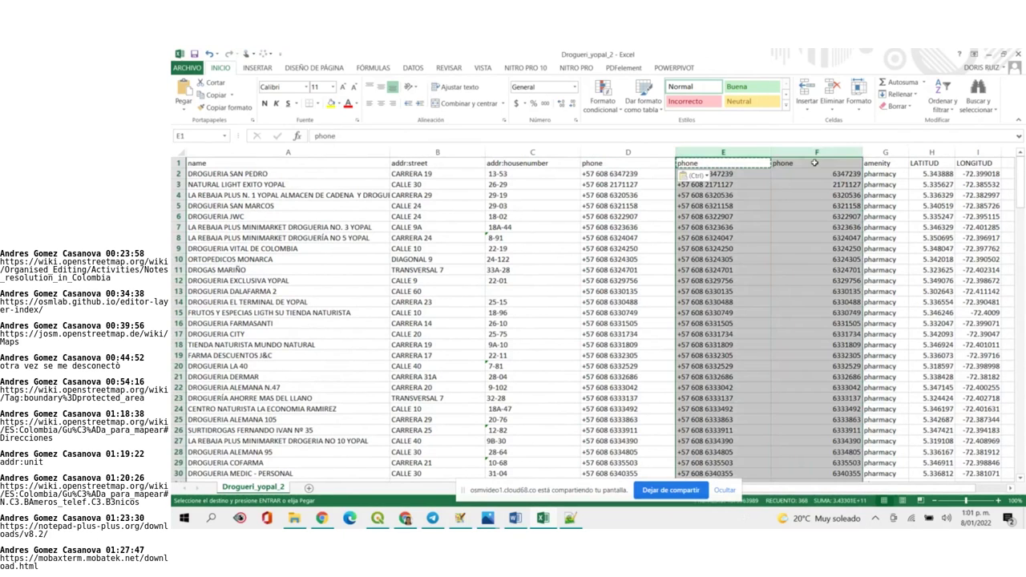
pyautogui.rightClick(815, 164)
pyautogui.click(861, 255)
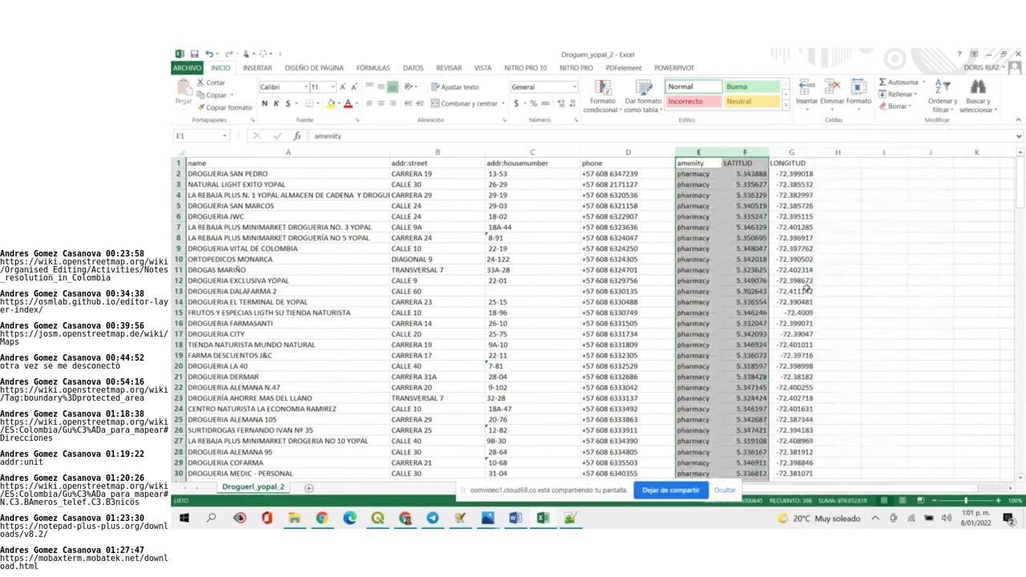
pyautogui.click(950, 283)
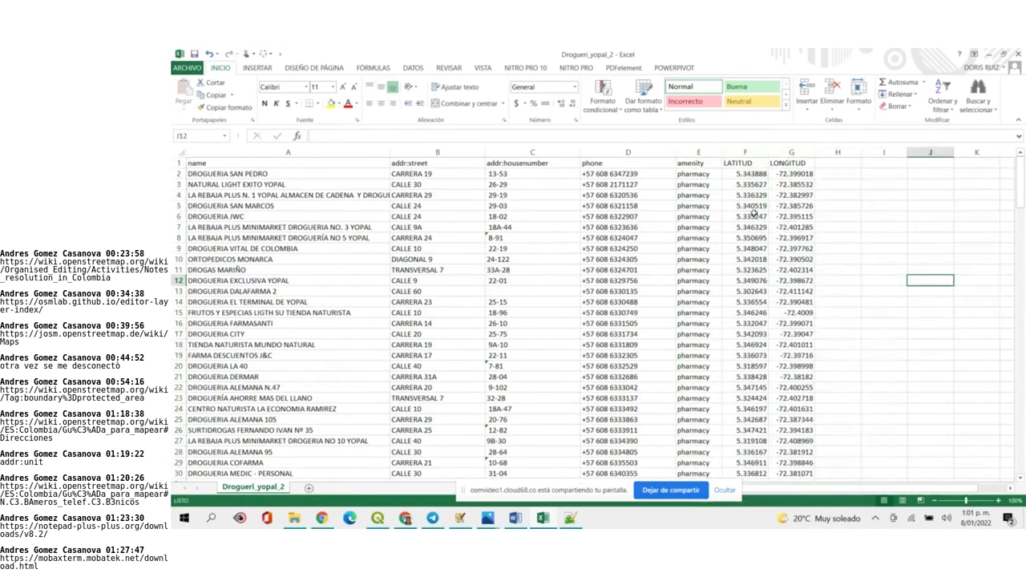
# Save the spreadsheet, keeping the CSV format
pyautogui.click(194, 54)
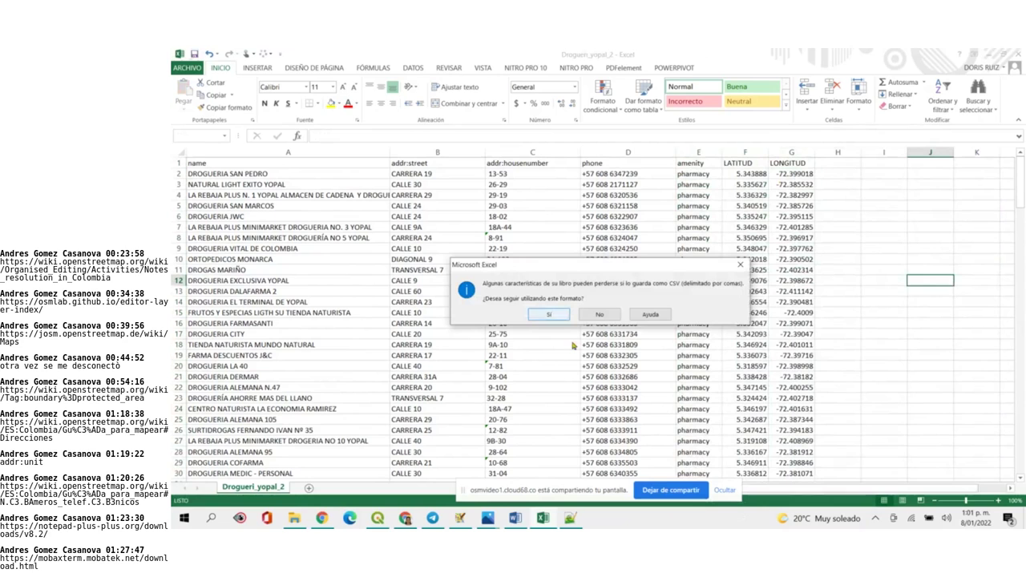
pyautogui.click(549, 315)
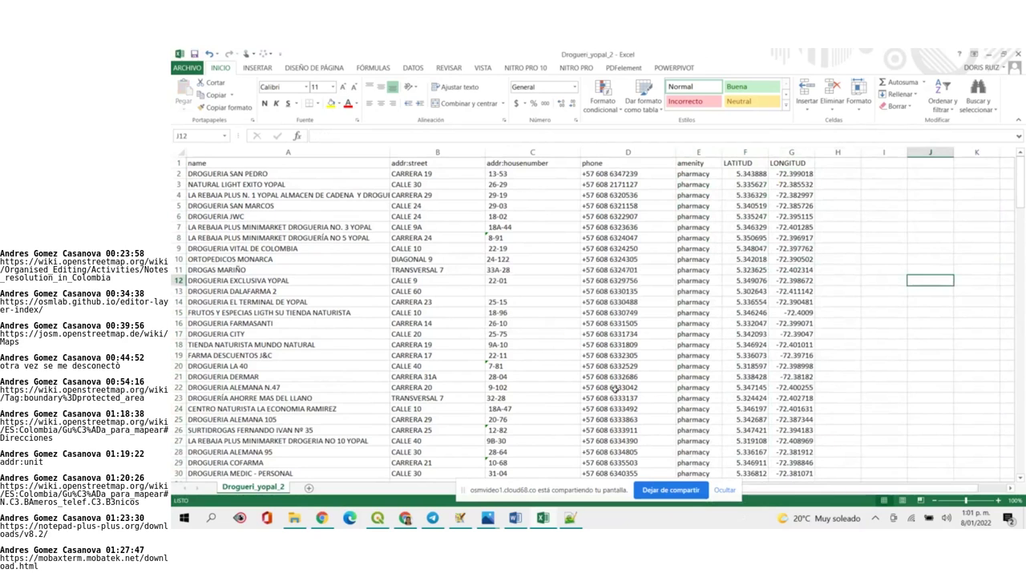
pyautogui.scroll(-20, 614, 389)
pyautogui.scroll(-20, 614, 389)
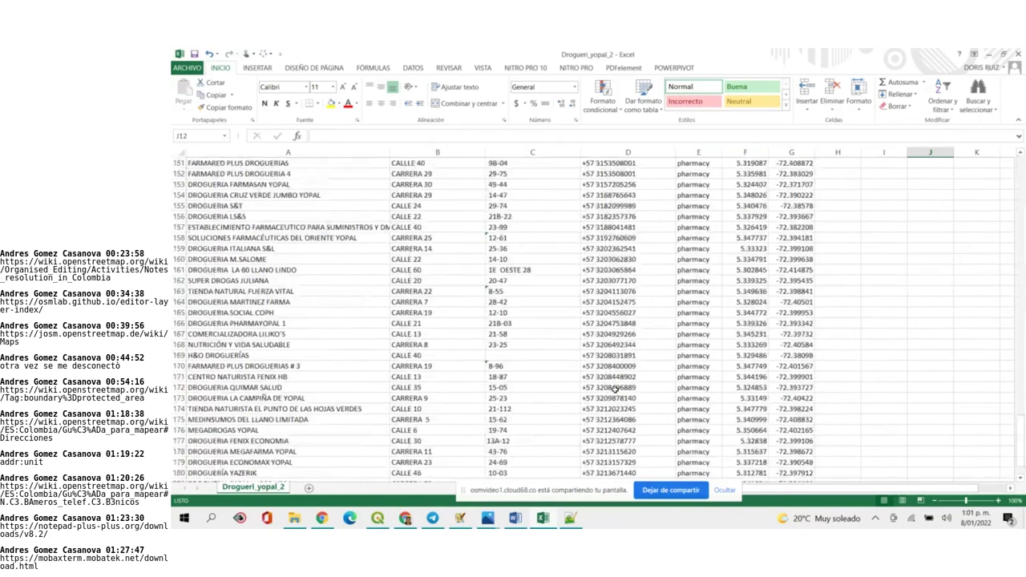
pyautogui.scroll(20, 614, 389)
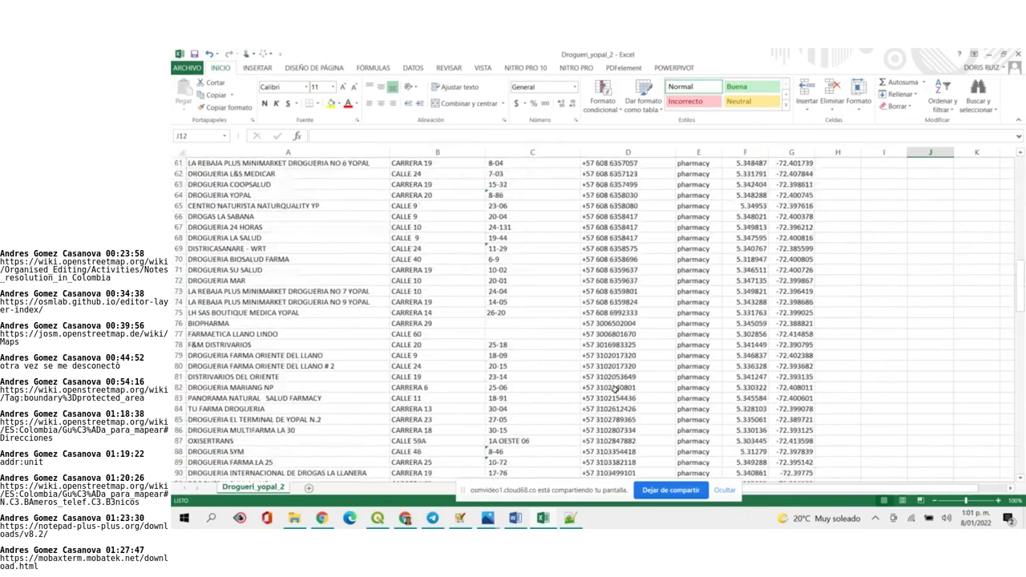
pyautogui.scroll(-20, 614, 389)
# Set up Find and Replace to change "+57 310" into "+57 310 "
pyautogui.click(977, 96)
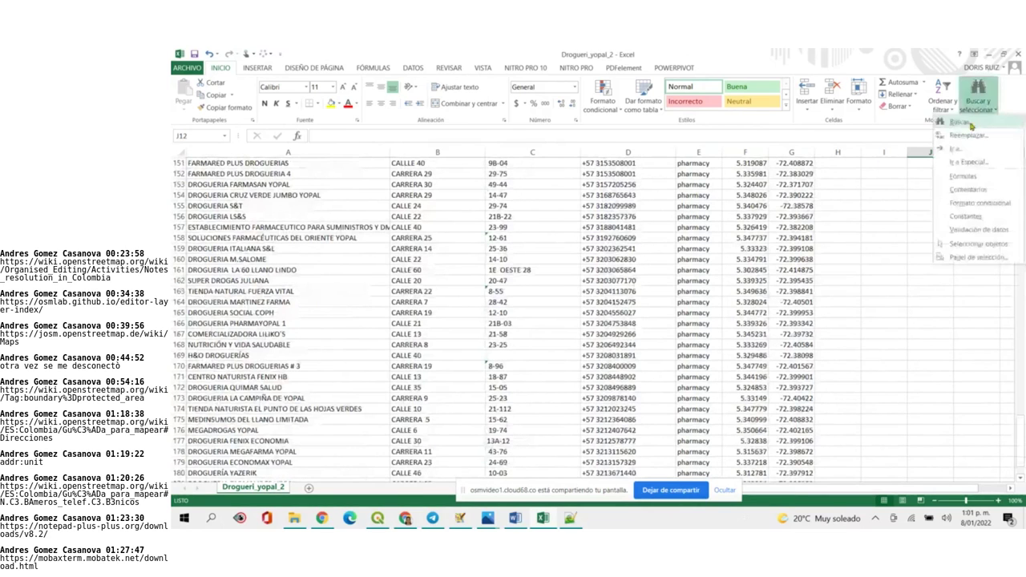
pyautogui.click(953, 142)
pyautogui.write('-')
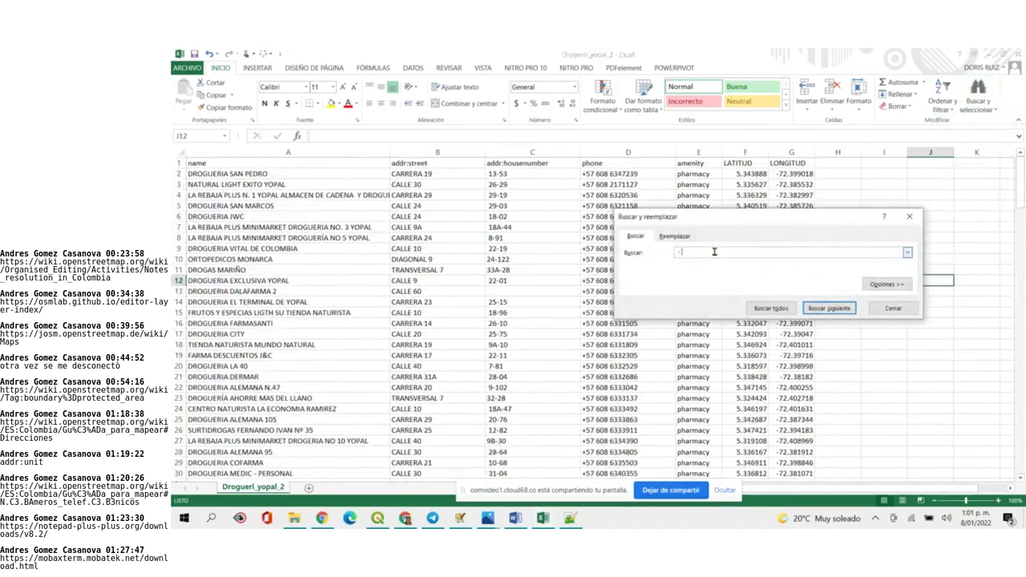
pyautogui.click(675, 236)
pyautogui.hotkey('shift', 'Tab')
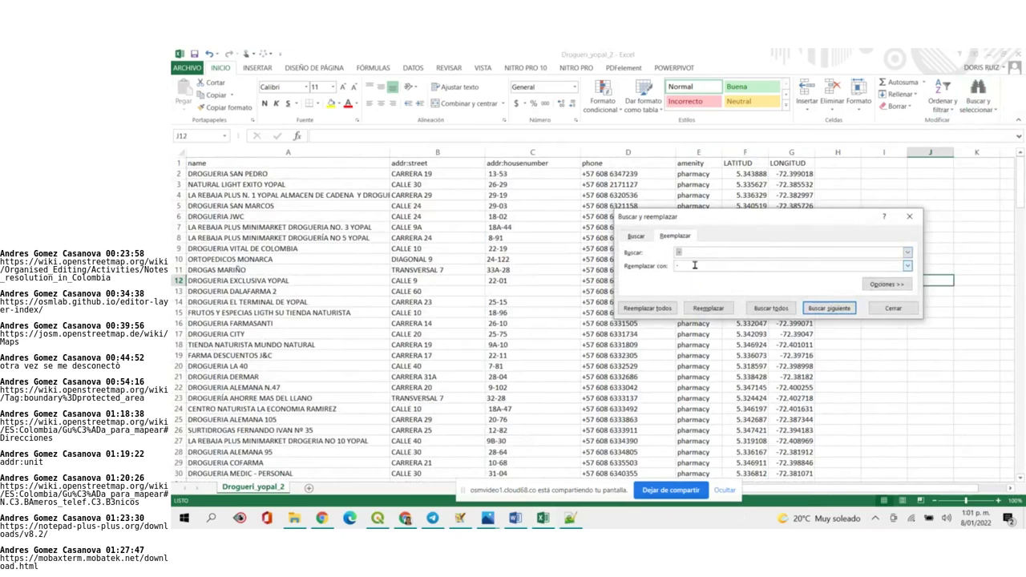
pyautogui.press('BackSpace')
pyautogui.write('+57 310')
pyautogui.click(726, 269)
pyautogui.write('+57 310')
# Replace all 22 occurrences and close the Find and Replace window
pyautogui.click(649, 311)
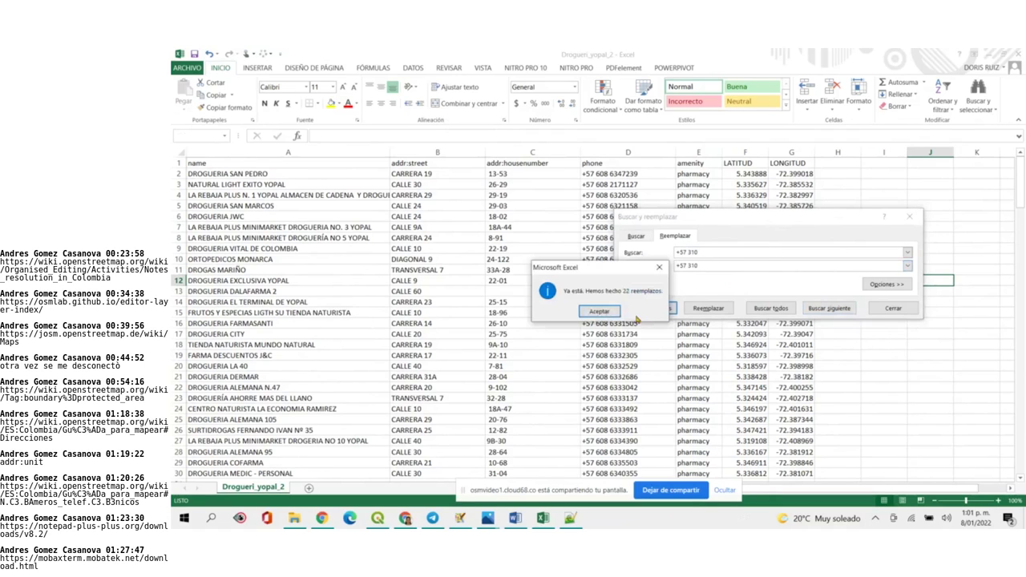
pyautogui.click(607, 314)
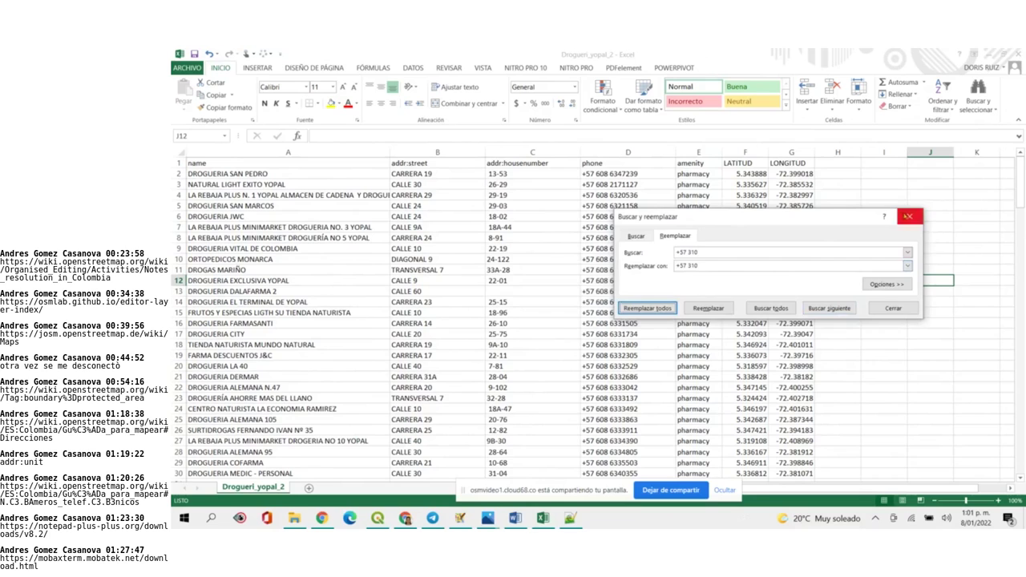
pyautogui.click(909, 217)
pyautogui.scroll(-20, 626, 361)
pyautogui.scroll(-10, 625, 360)
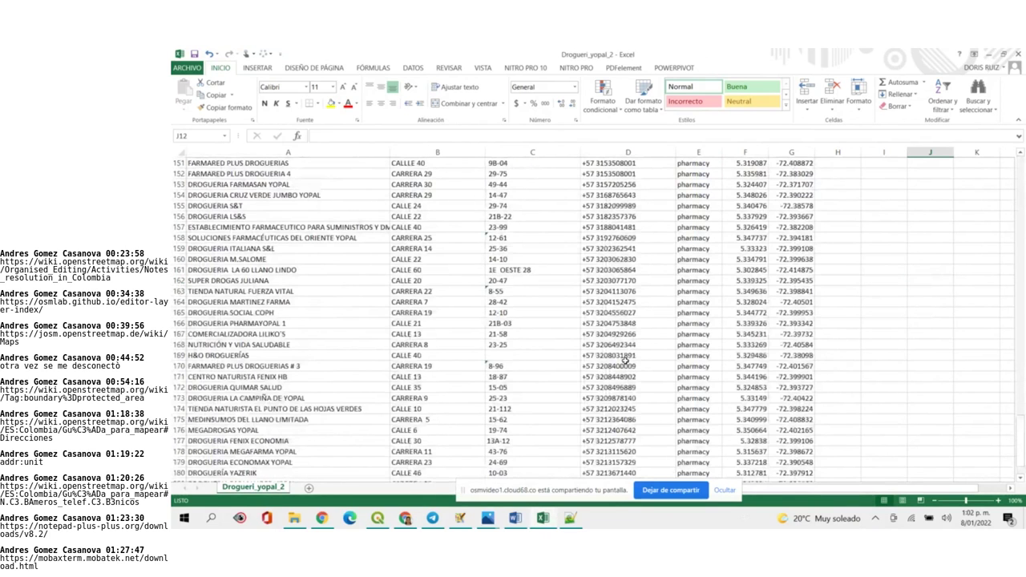
pyautogui.scroll(20, 625, 360)
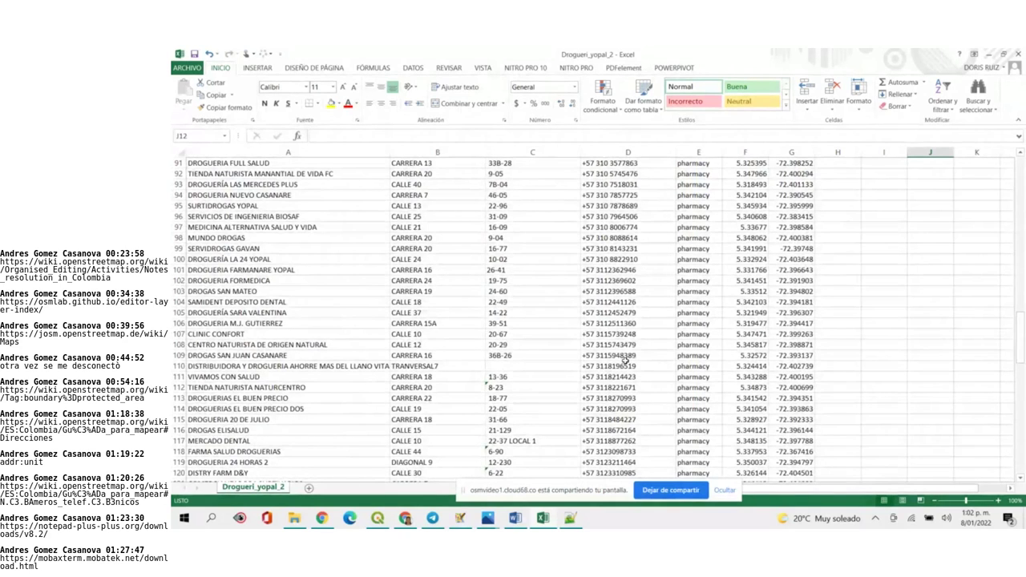
pyautogui.scroll(-20, 626, 360)
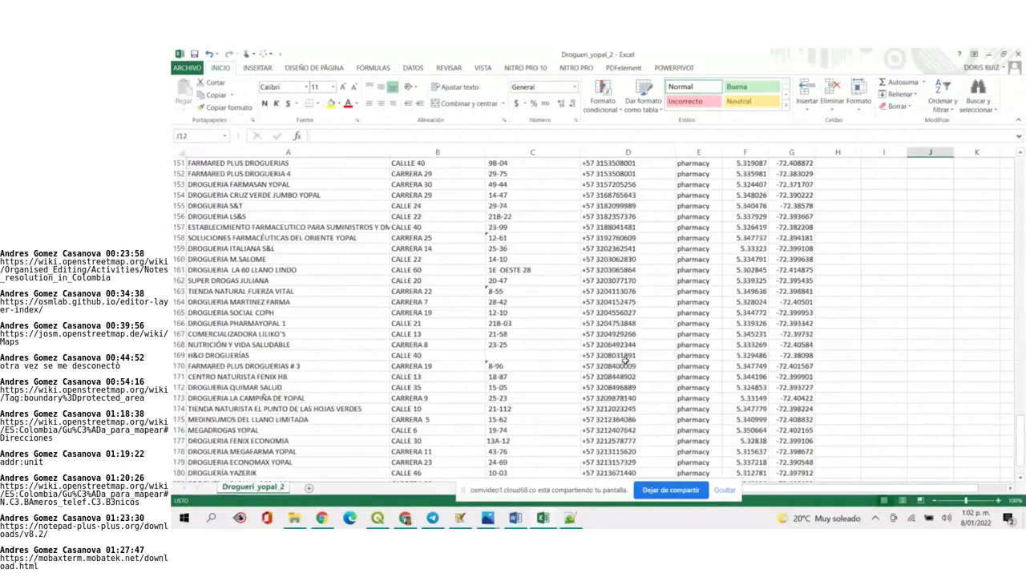
pyautogui.scroll(20, 626, 360)
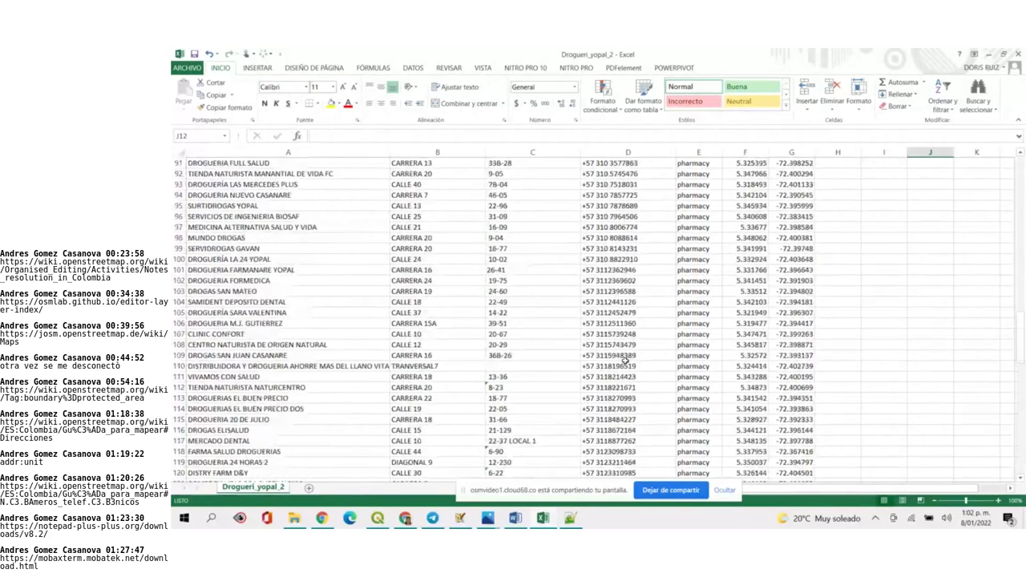
pyautogui.scroll(20, 626, 360)
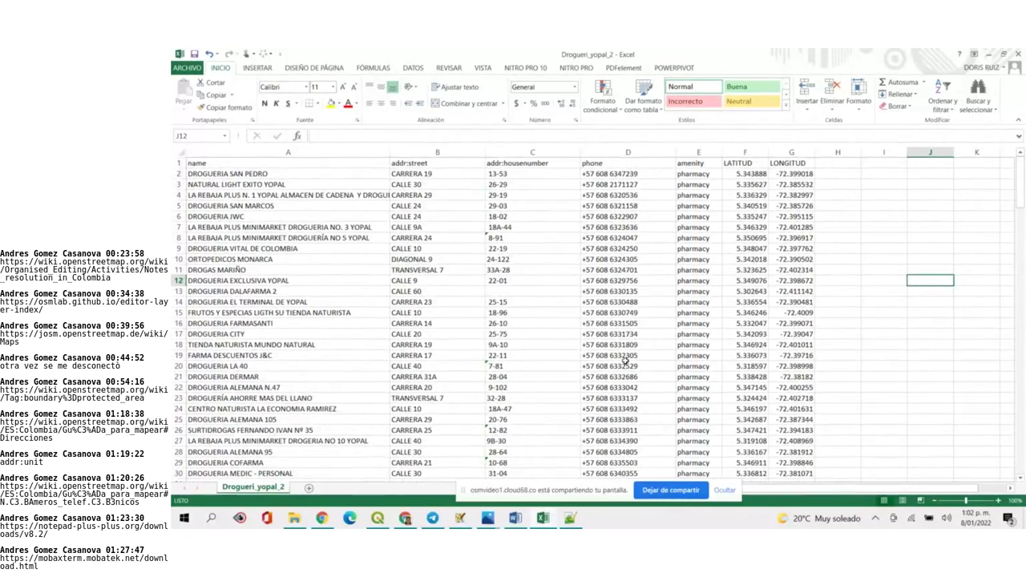
pyautogui.scroll(-10, 626, 360)
pyautogui.scroll(-20, 626, 360)
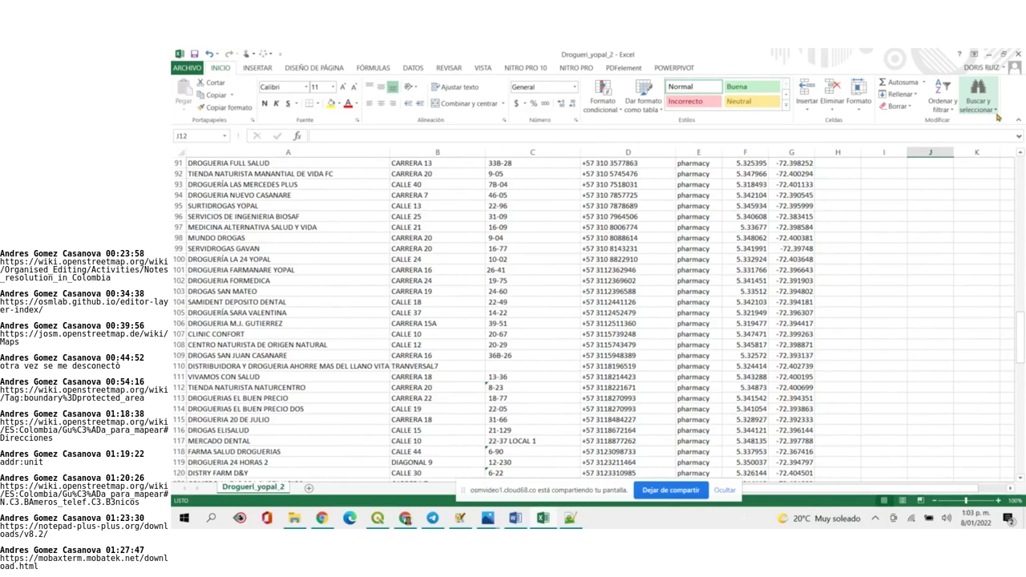
# Change the Find and Replace search and replacement texts from 310 to +57 311
pyautogui.click(979, 111)
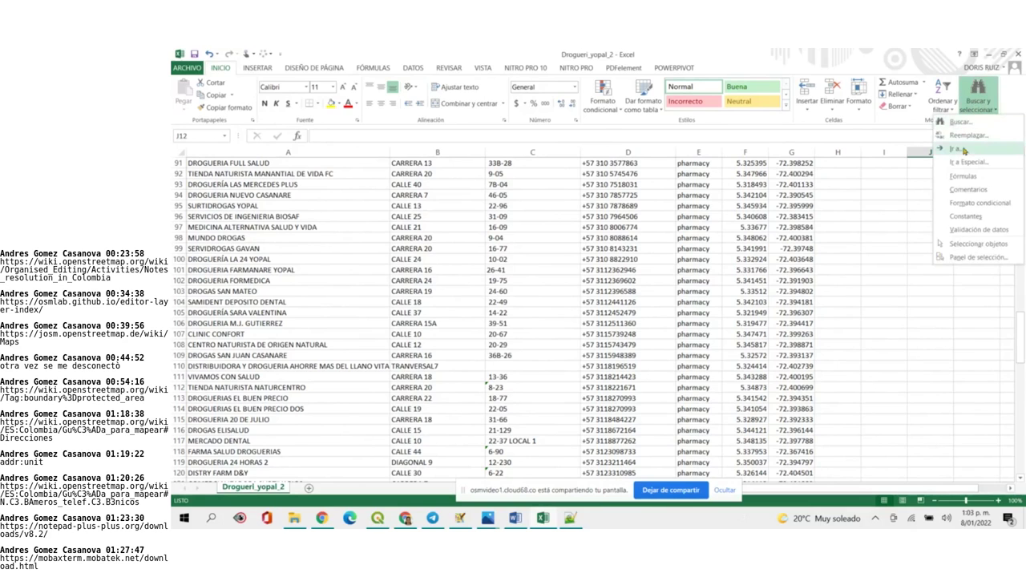
pyautogui.click(969, 135)
pyautogui.click(698, 268)
pyautogui.press('BackSpace')
pyautogui.write('11')
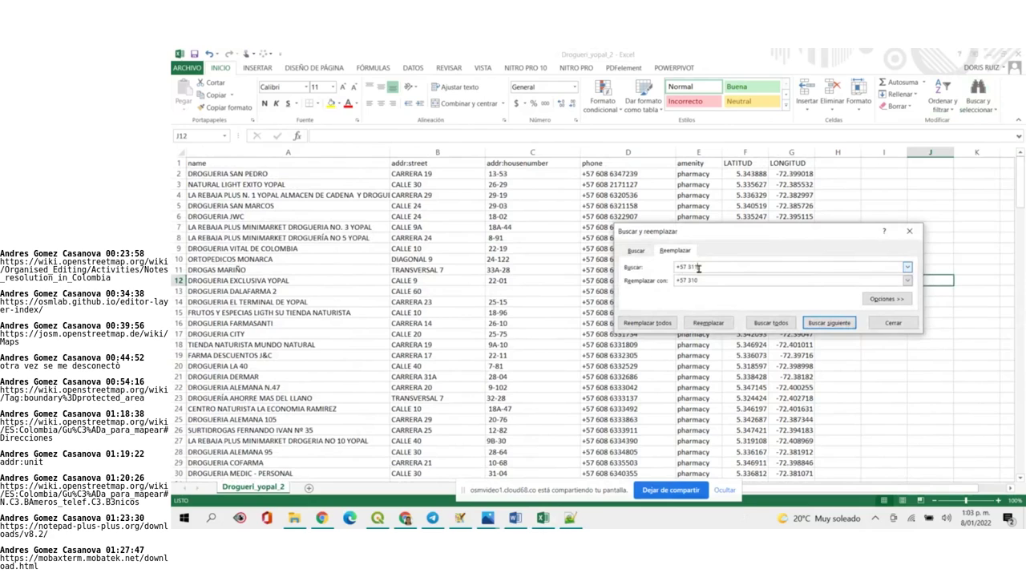
pyautogui.click(697, 282)
pyautogui.write('1')
pyautogui.press('BackSpace')
pyautogui.press('BackSpace')
pyautogui.write('1')
# Replace all +57 311 matches, close the window and scroll through the phones to check
pyautogui.click(667, 324)
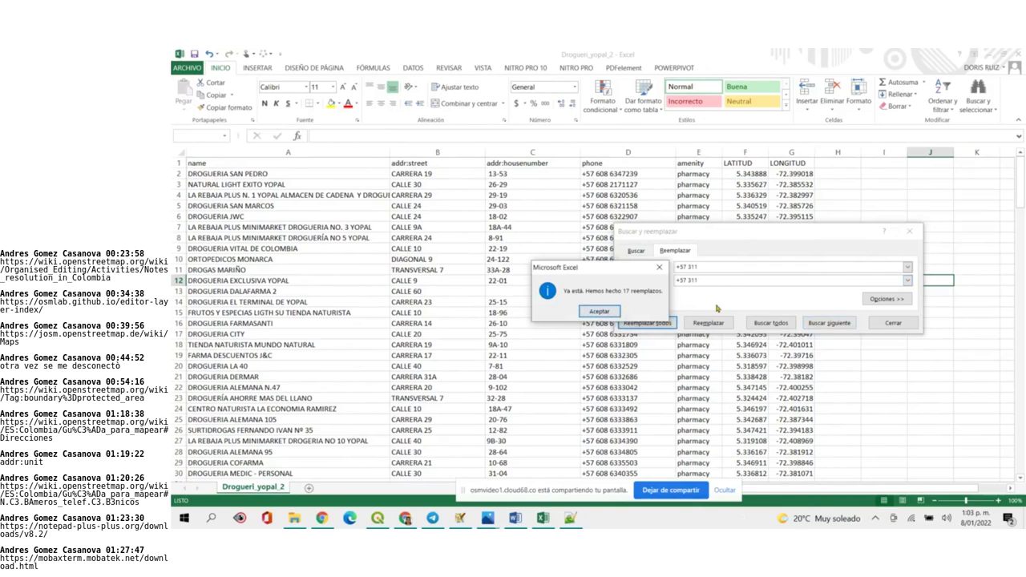
pyautogui.click(659, 267)
pyautogui.click(708, 281)
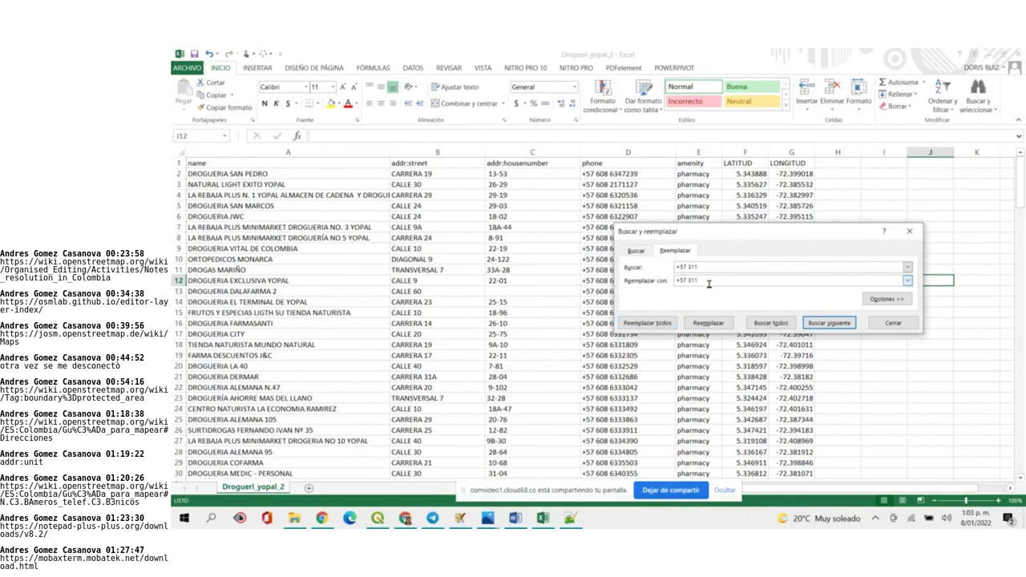
pyautogui.click(646, 321)
pyautogui.click(601, 313)
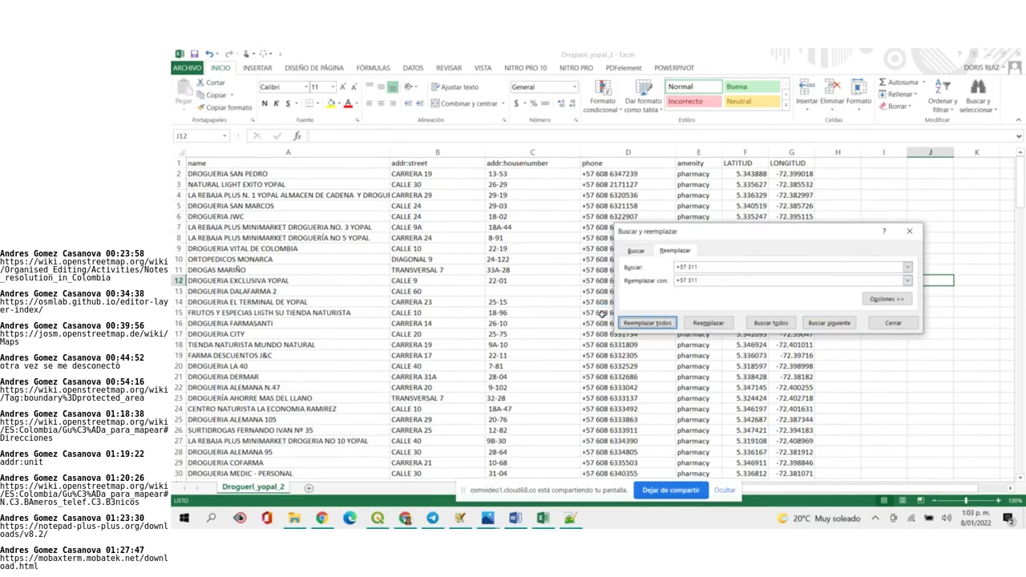
pyautogui.click(909, 231)
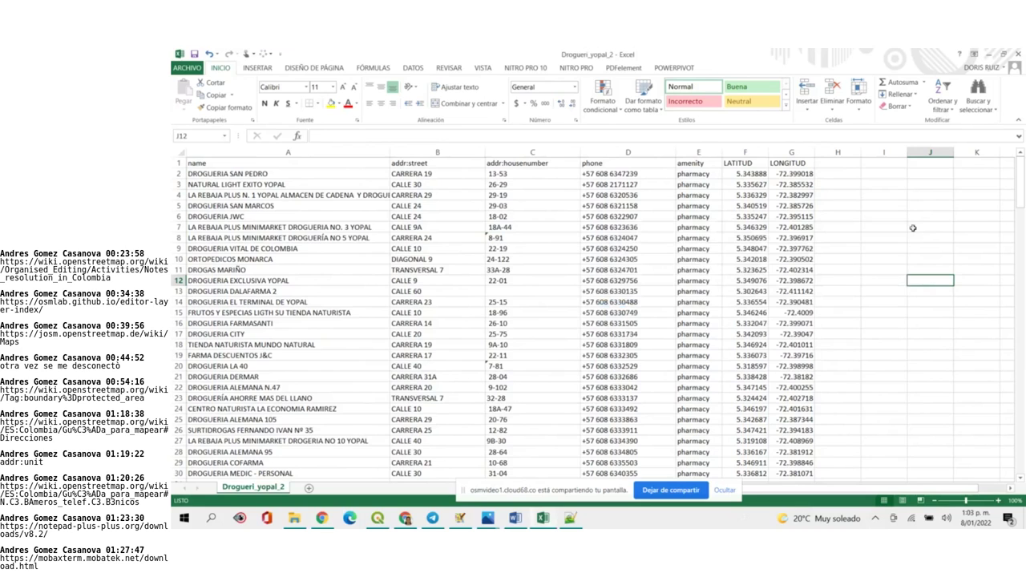
pyautogui.scroll(-20, 608, 324)
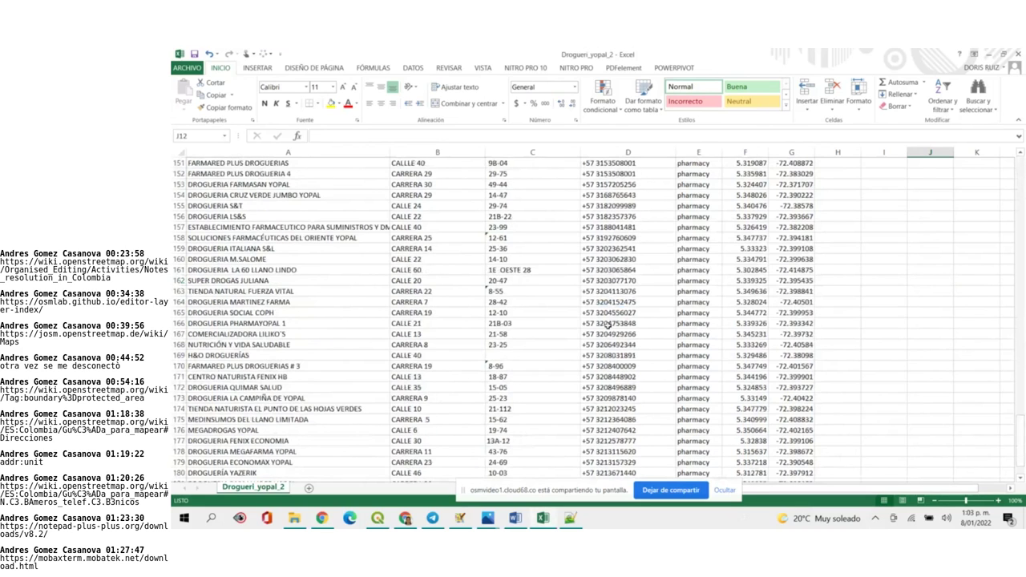
pyautogui.scroll(20, 608, 323)
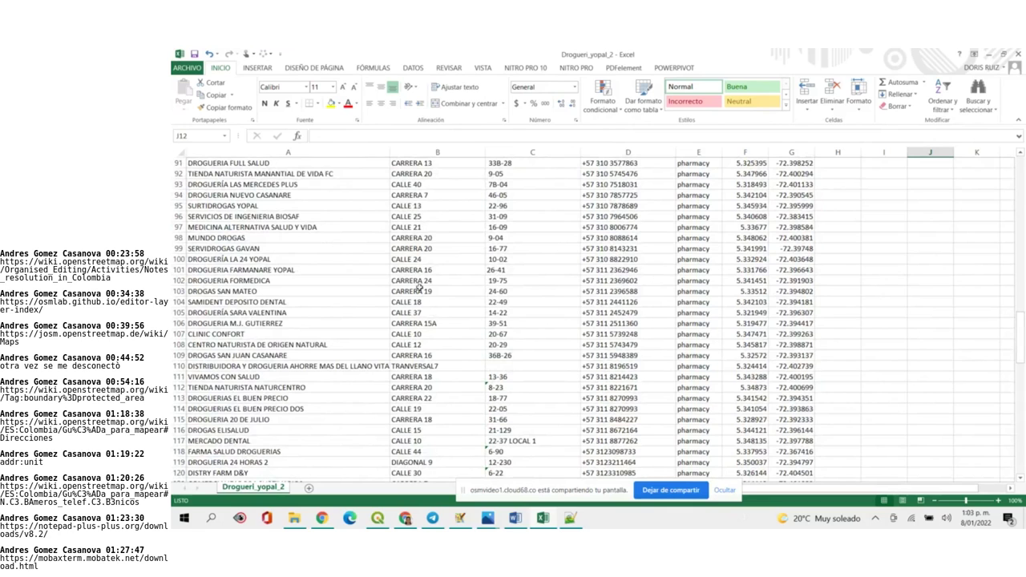
pyautogui.scroll(20, 447, 399)
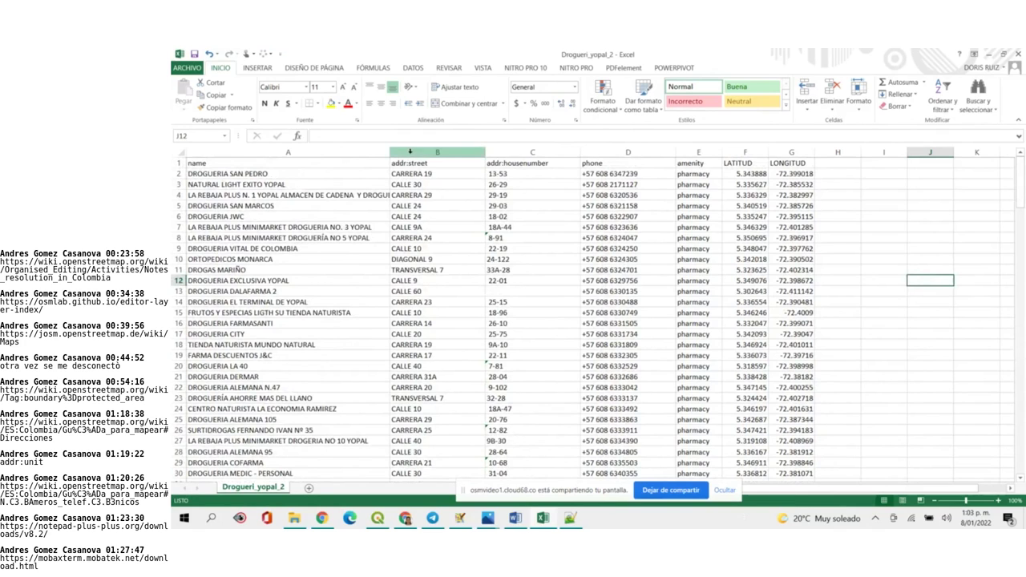
# Insert a blank column at B ahead of addr:street, then bring the JOSM map editor back up
pyautogui.click(409, 151)
pyautogui.rightClick(411, 153)
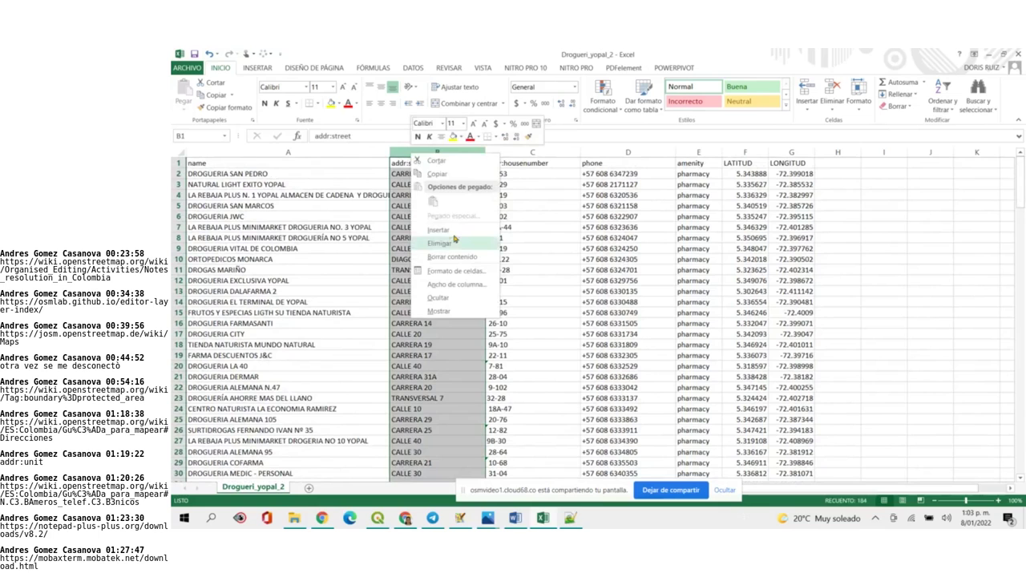
pyautogui.click(453, 231)
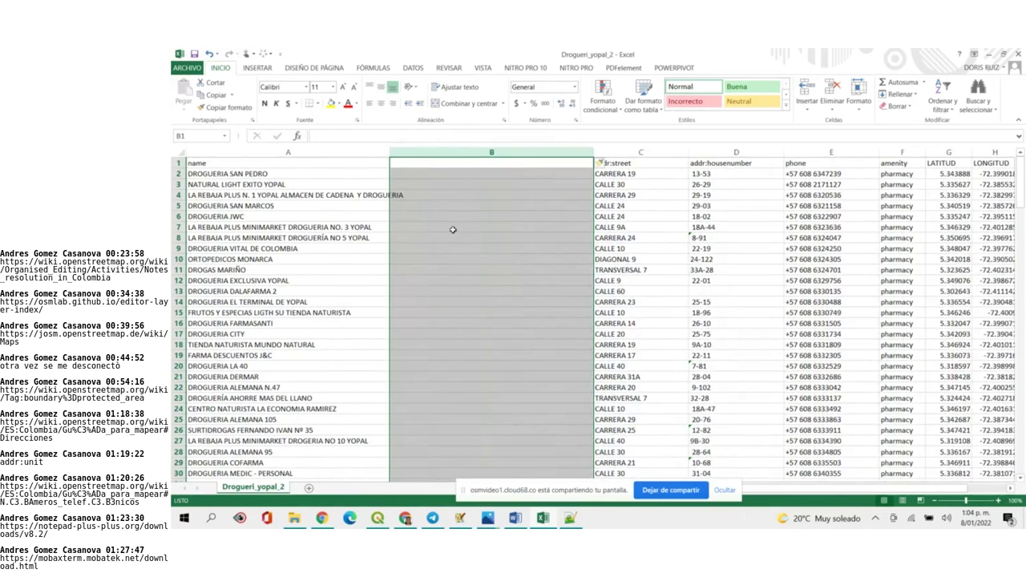
pyautogui.click(461, 520)
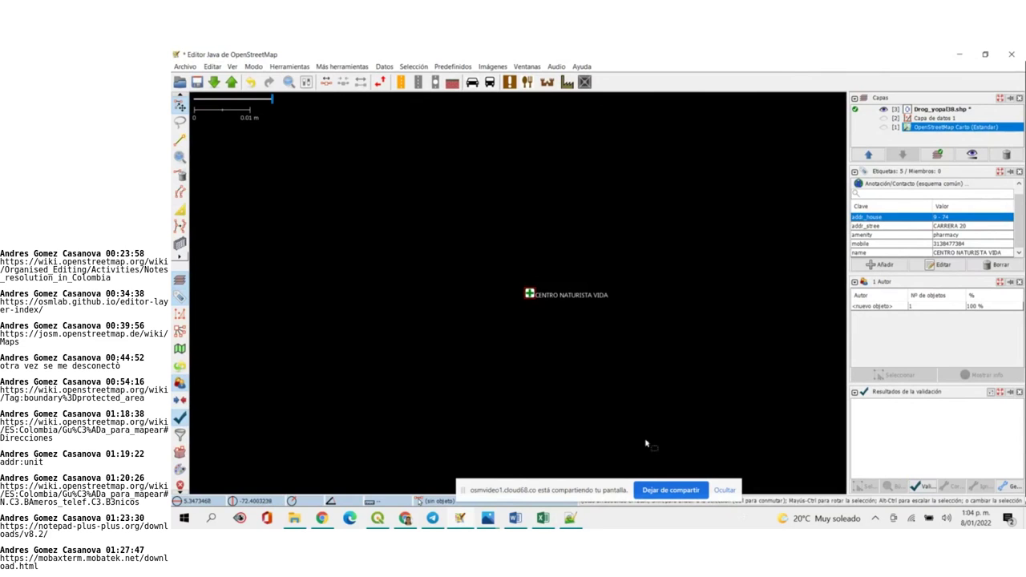
# Clear the column B selection in Excel and view the drugstore node's tags in JOSM
pyautogui.click(543, 518)
pyautogui.click(526, 366)
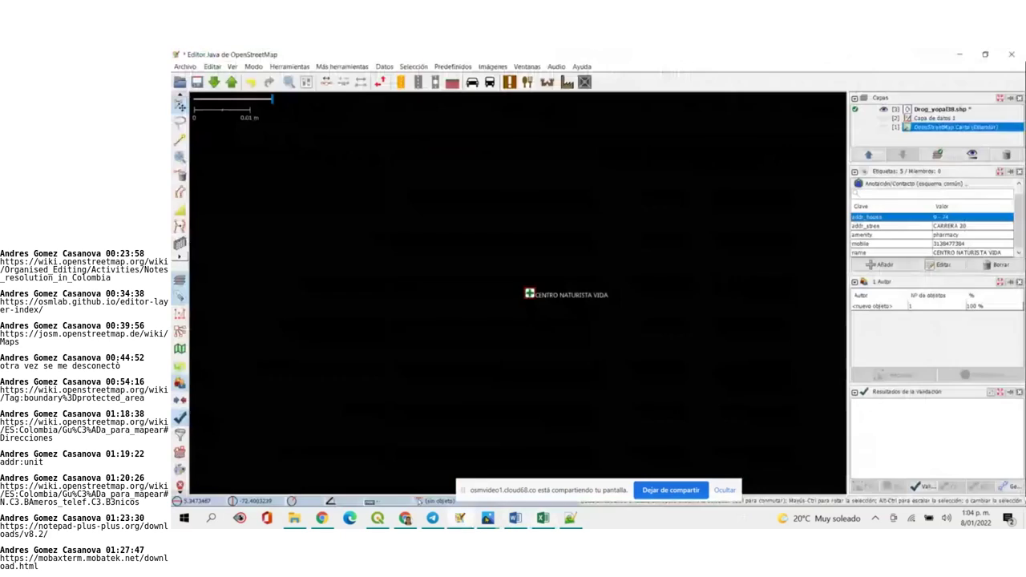
pyautogui.click(469, 520)
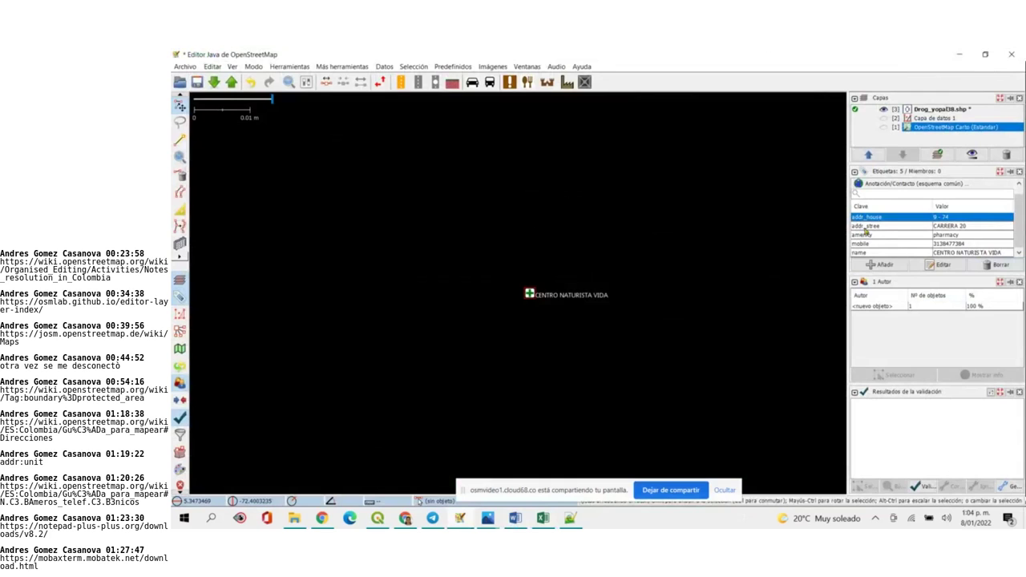
pyautogui.hotkey('alt', 'Tab')
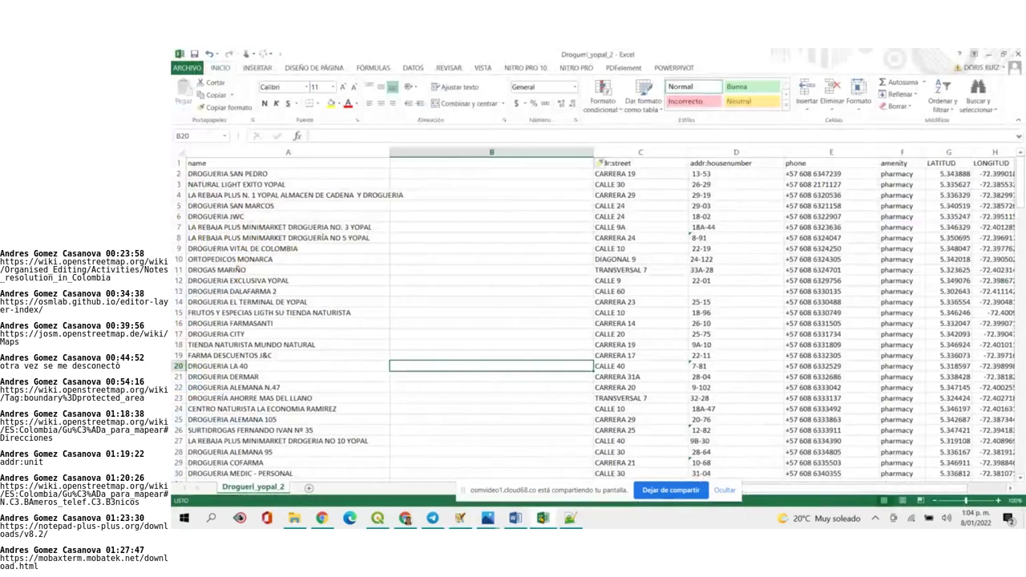
# Select the node's addr_stree tag in JOSM, then open the addr:street header in C1 for editing
pyautogui.hotkey('alt', 'Tab')
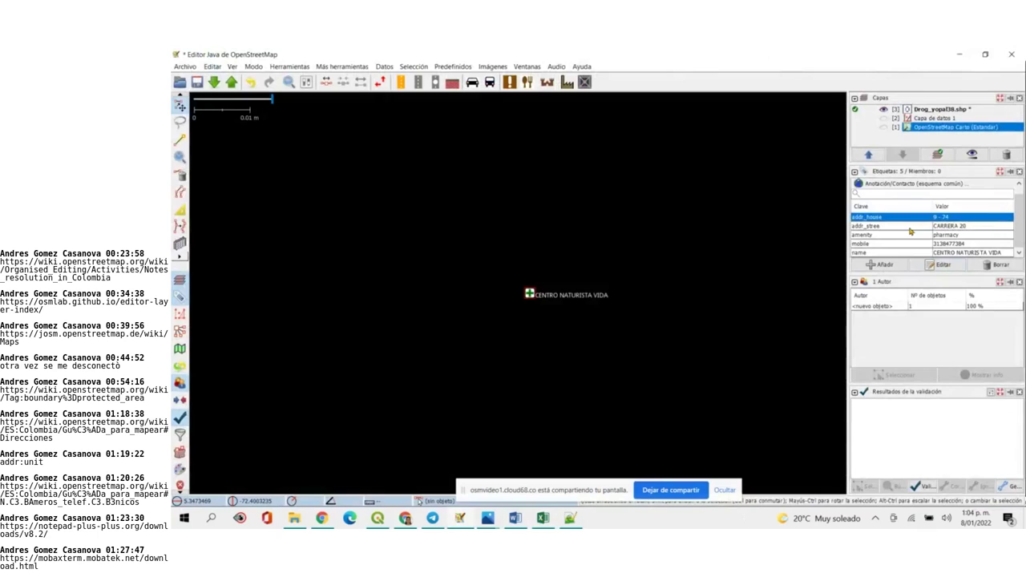
pyautogui.click(911, 227)
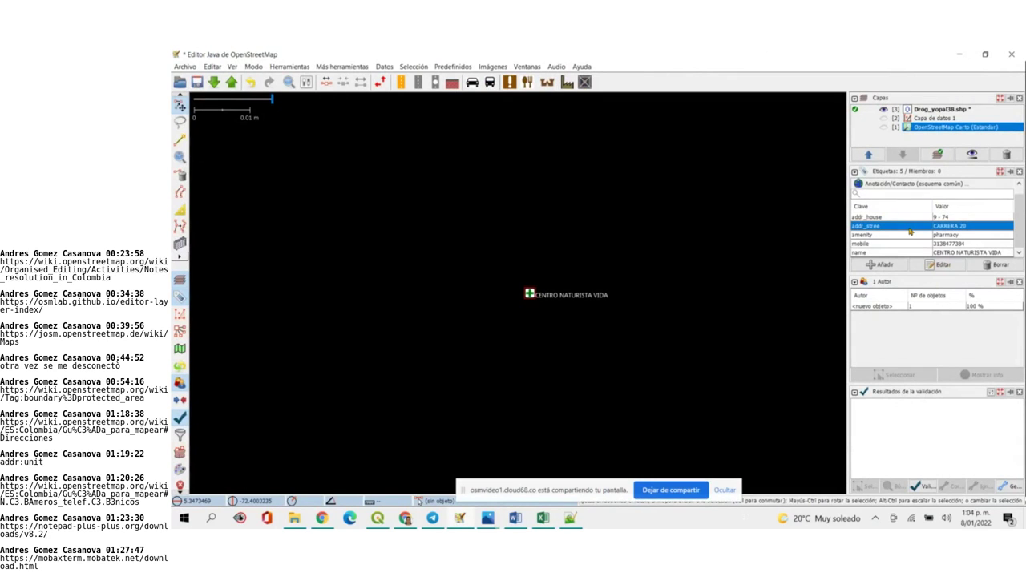
pyautogui.click(532, 522)
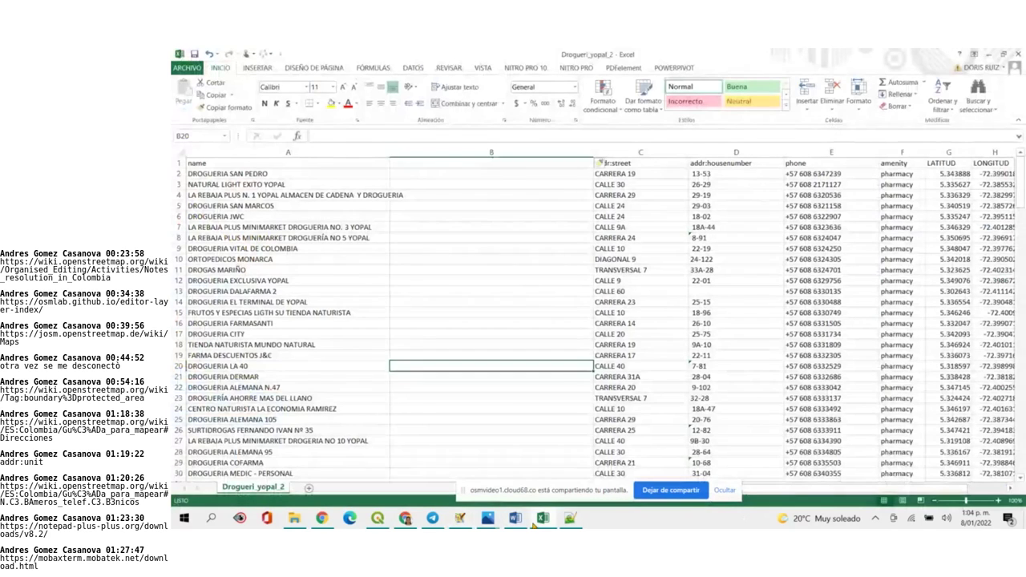
pyautogui.doubleClick(644, 165)
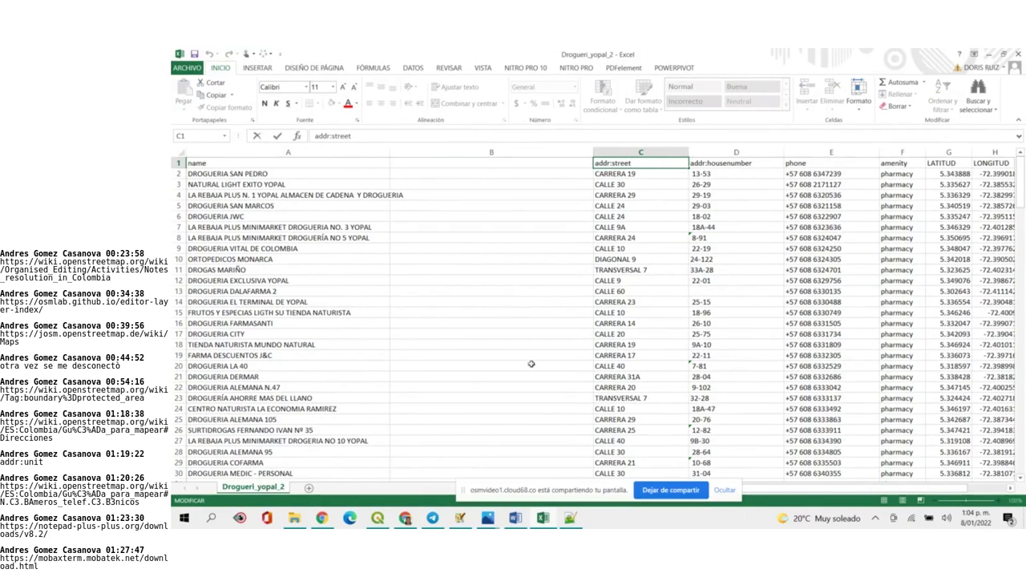
# Load the recent drogu_Yopal project and open the Drog_yopal38 attribute table (Abrir tabla de atributos)
pyautogui.click(377, 517)
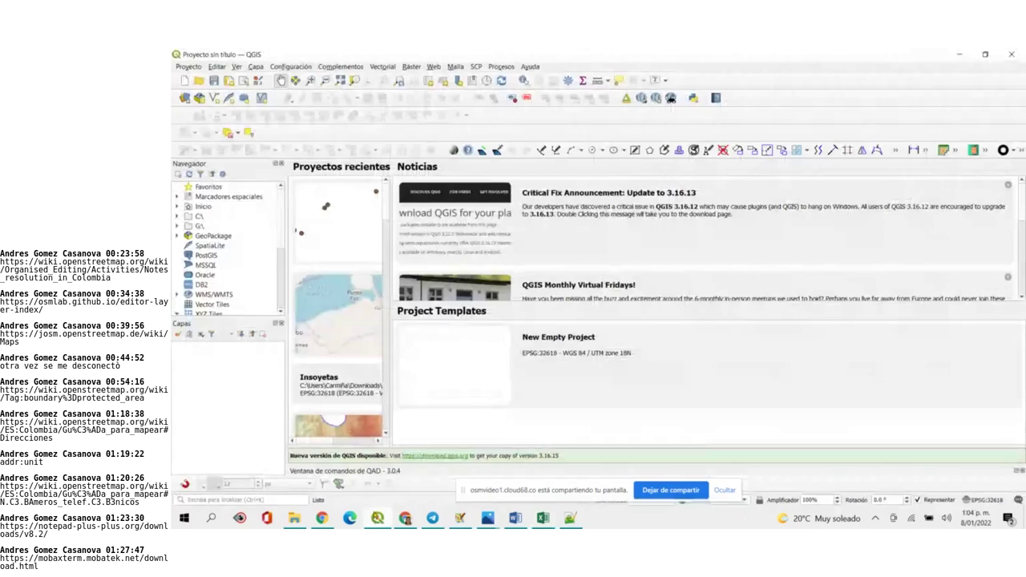
pyautogui.click(339, 235)
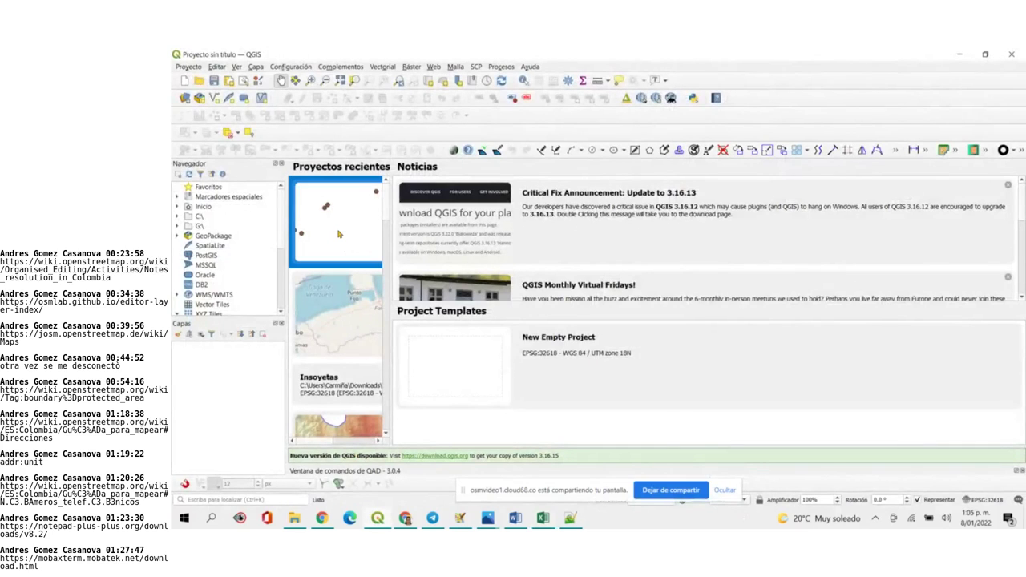
pyautogui.doubleClick(339, 234)
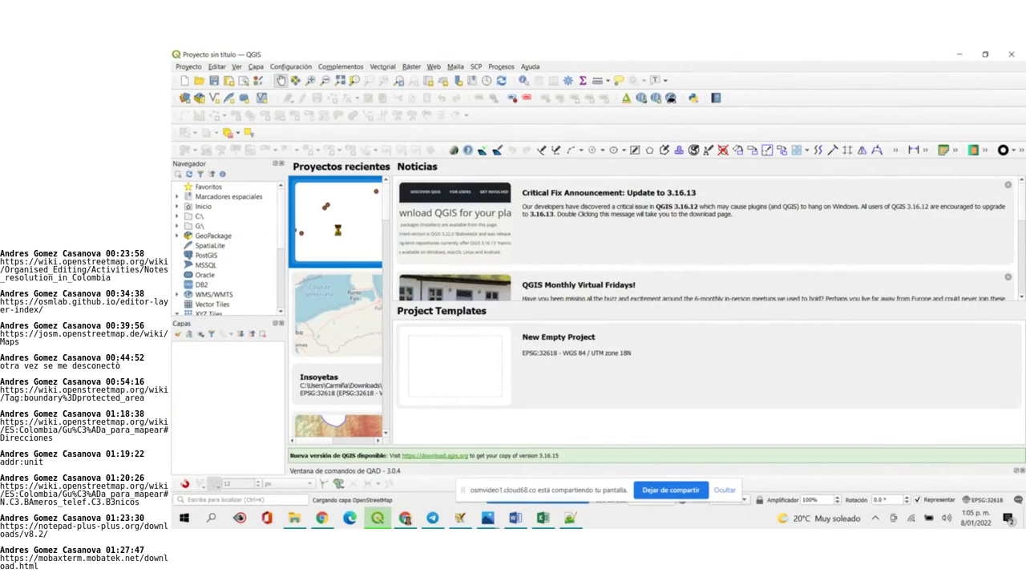
pyautogui.rightClick(229, 350)
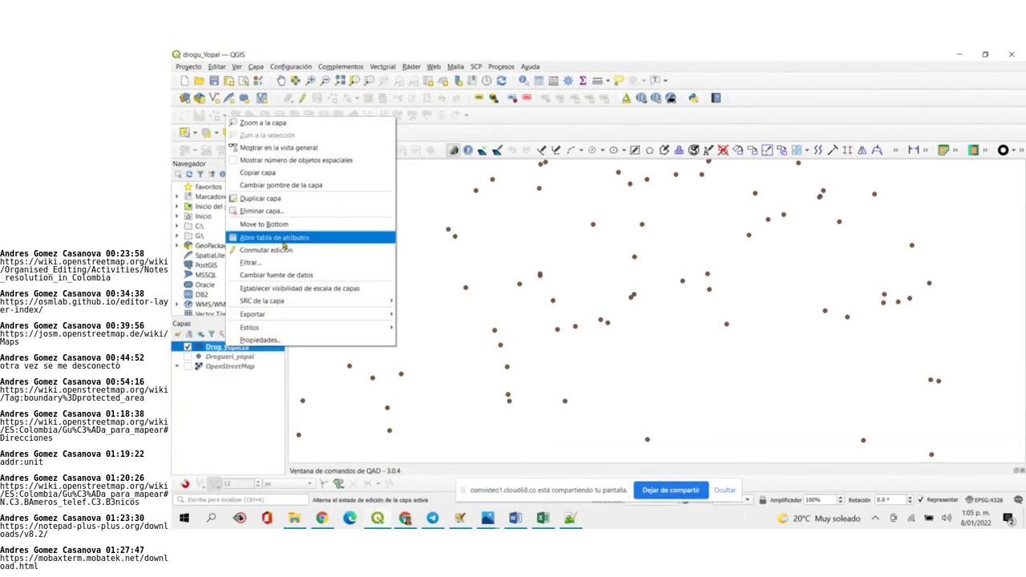
pyautogui.click(282, 239)
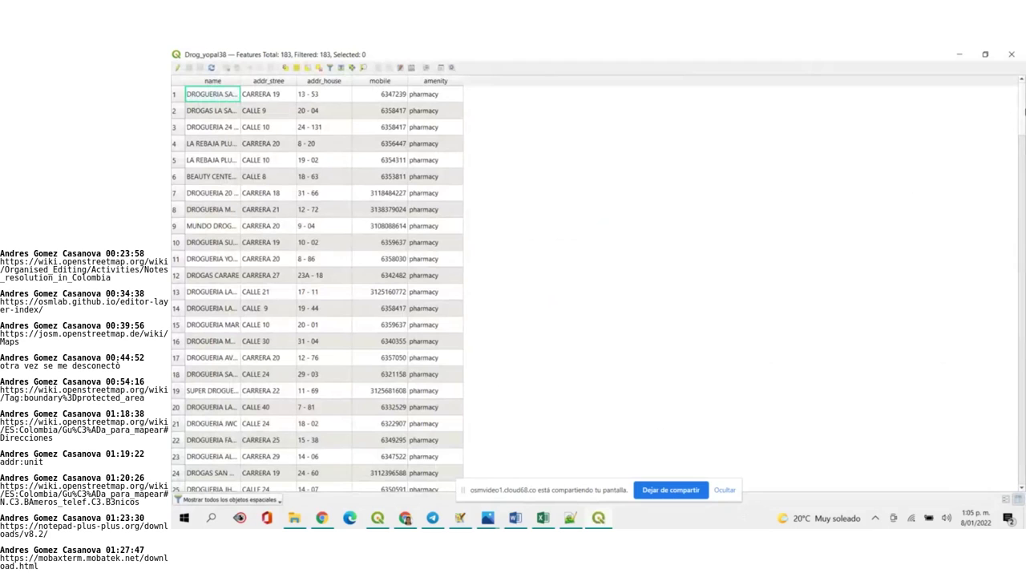